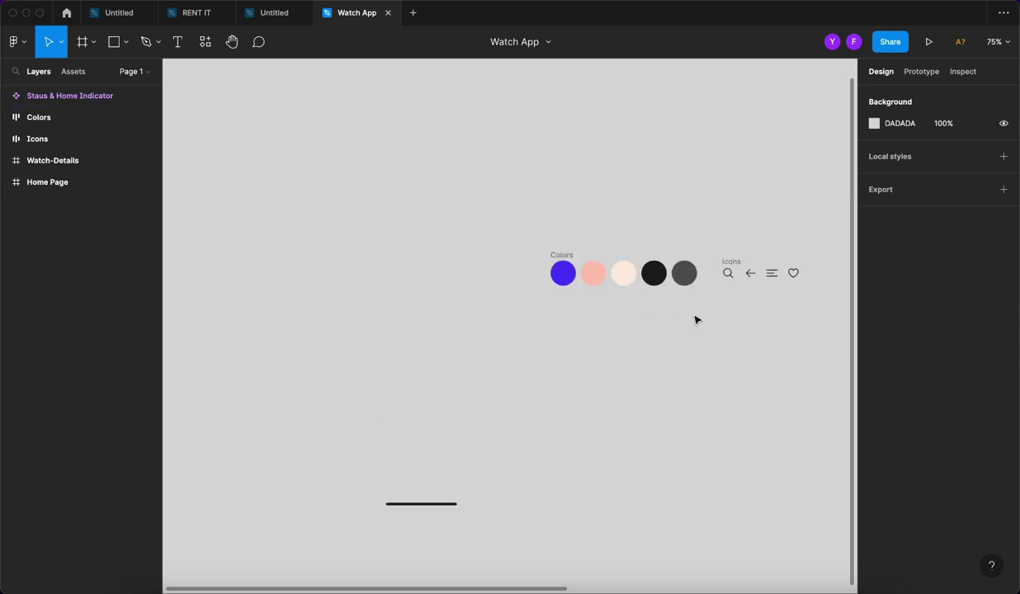
Place an instance of the Staus & Home Indicator component in the Home Page frame, aligned to the frame's origin.
scroll(726, 263, down, 3)
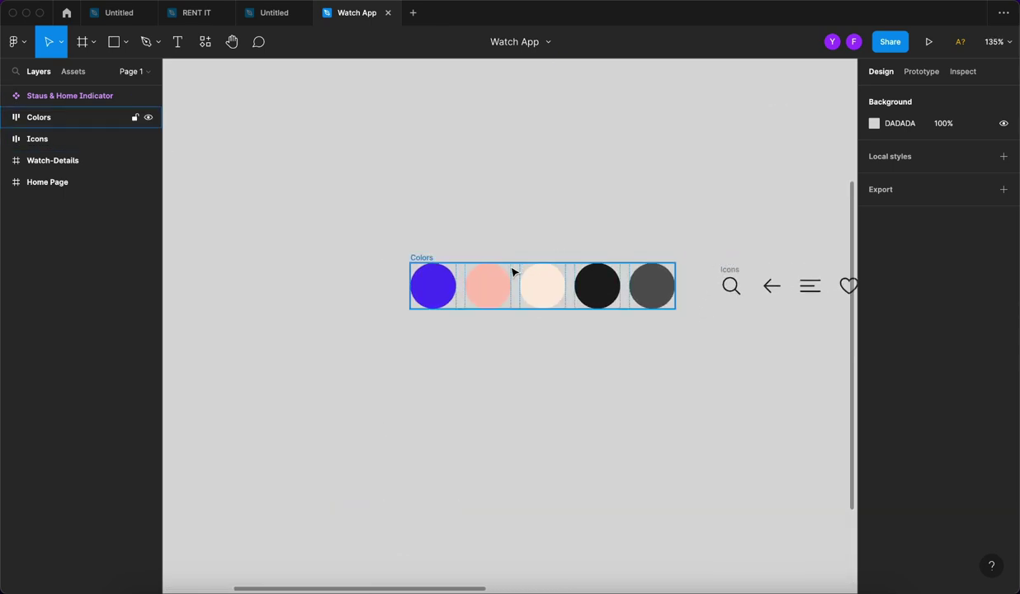
scroll(465, 272, right, 5)
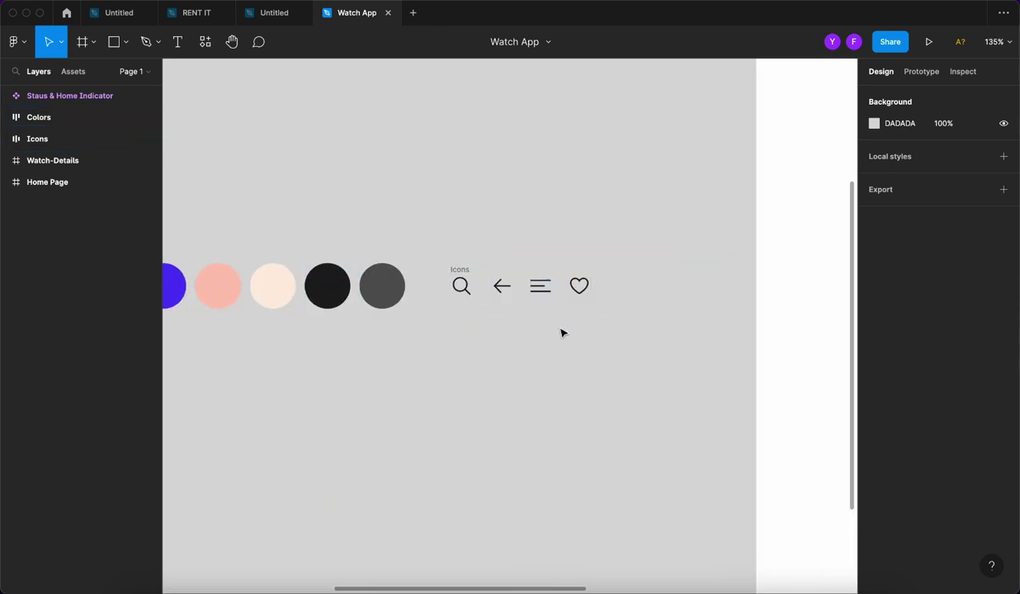
scroll(461, 349, down, 6)
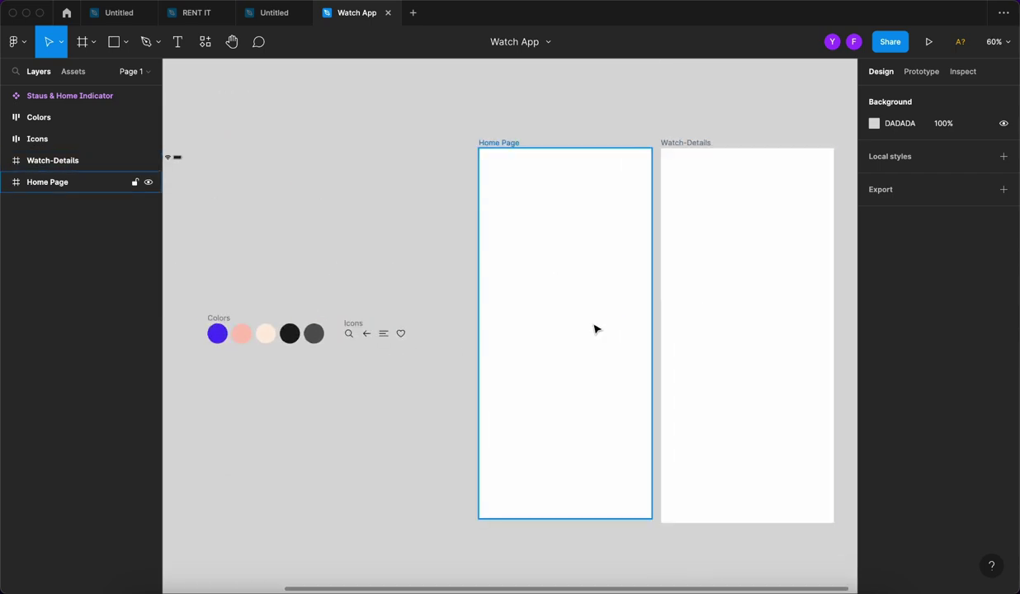
scroll(687, 297, up, 1)
click(72, 72)
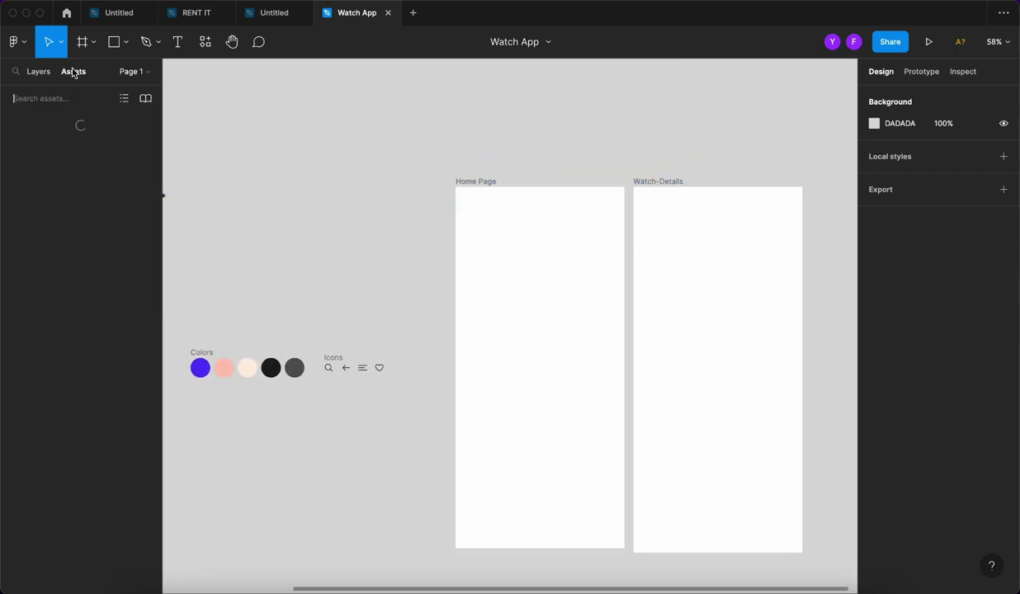
scroll(306, 237, down, 2)
scroll(526, 266, up, 2)
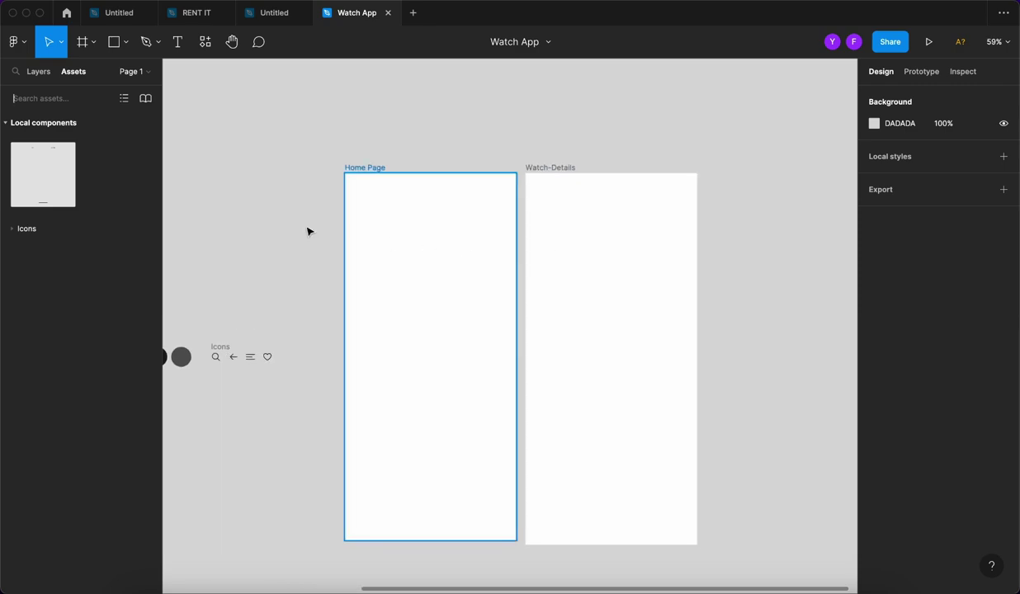
drag(55, 181, 432, 303)
scroll(411, 291, up, 2)
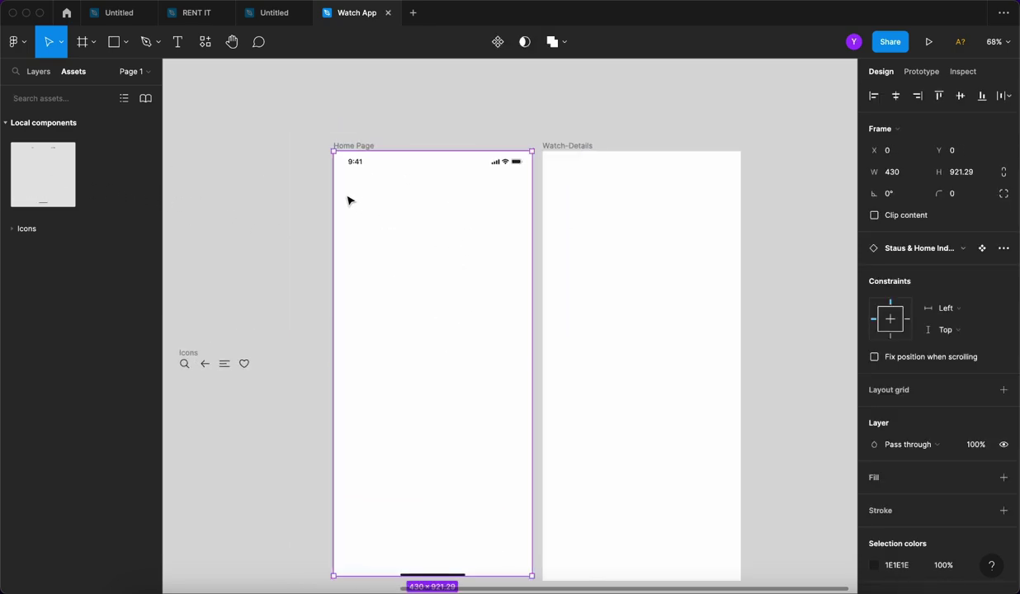
Place another Staus & Home Indicator instance in the Watch-Details frame and align it with that frame.
drag(28, 195, 510, 317)
scroll(381, 288, down, 1)
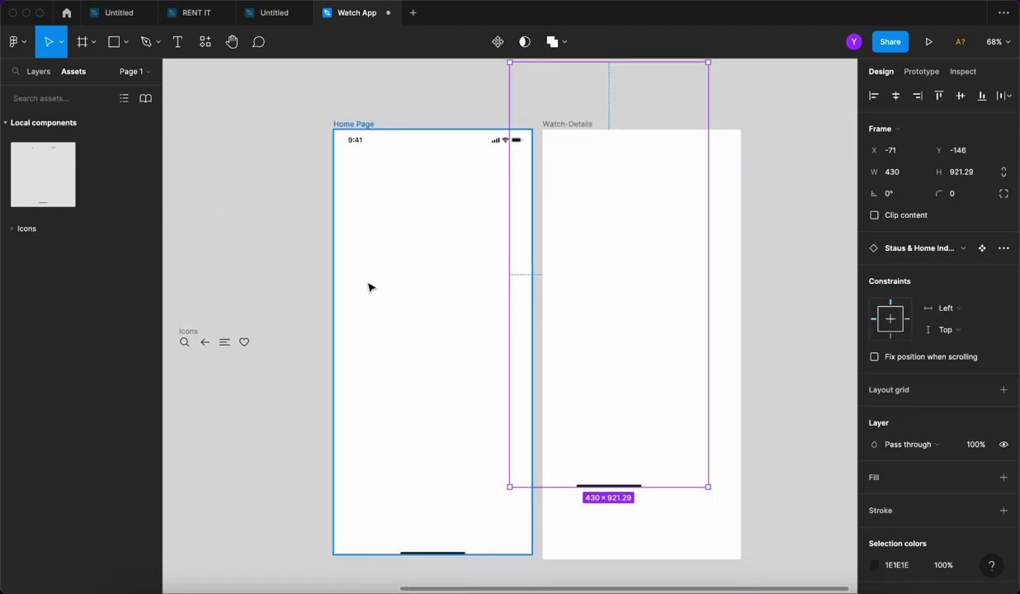
scroll(562, 283, right, 3)
drag(562, 283, 584, 303)
click(725, 194)
scroll(725, 194, down, 5)
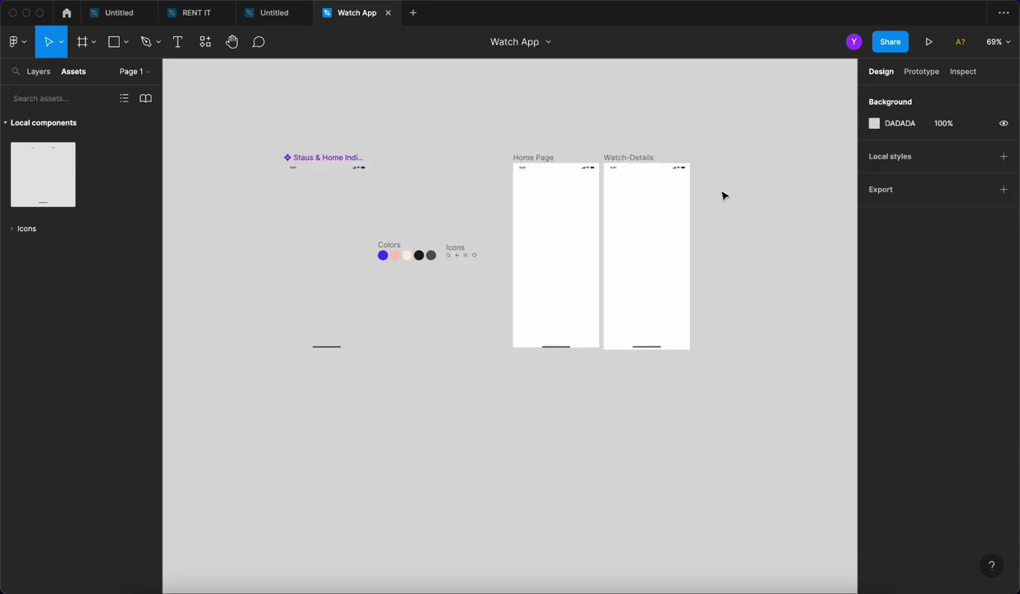
Replace the Home Page frame's hidden layout grid with a new column grid of 4 columns.
scroll(590, 181, up, 3)
scroll(590, 182, up, 3)
click(508, 168)
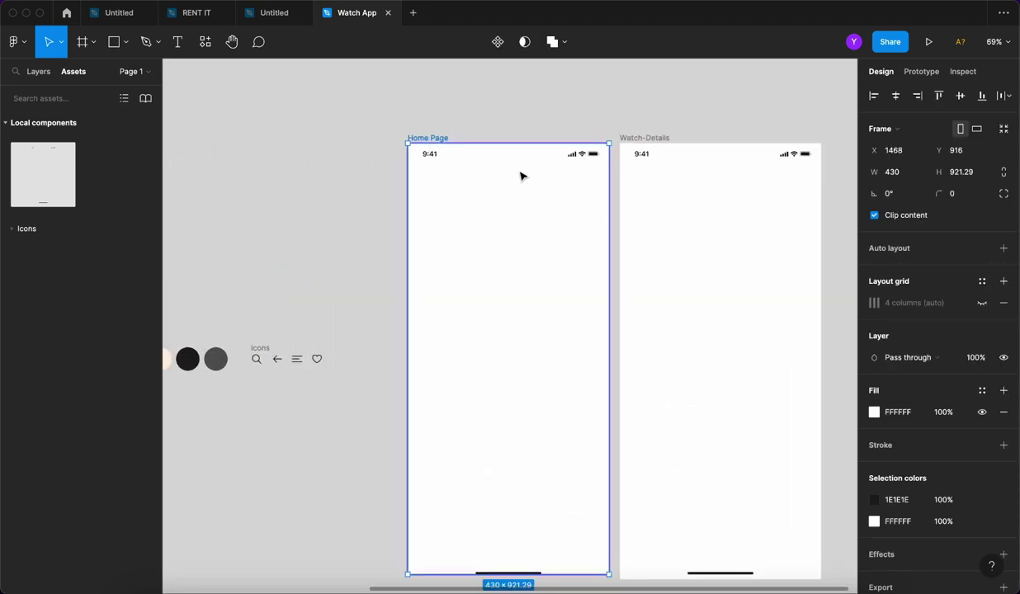
scroll(508, 168, up, 3)
click(1004, 303)
click(1004, 282)
click(874, 303)
click(731, 305)
click(740, 322)
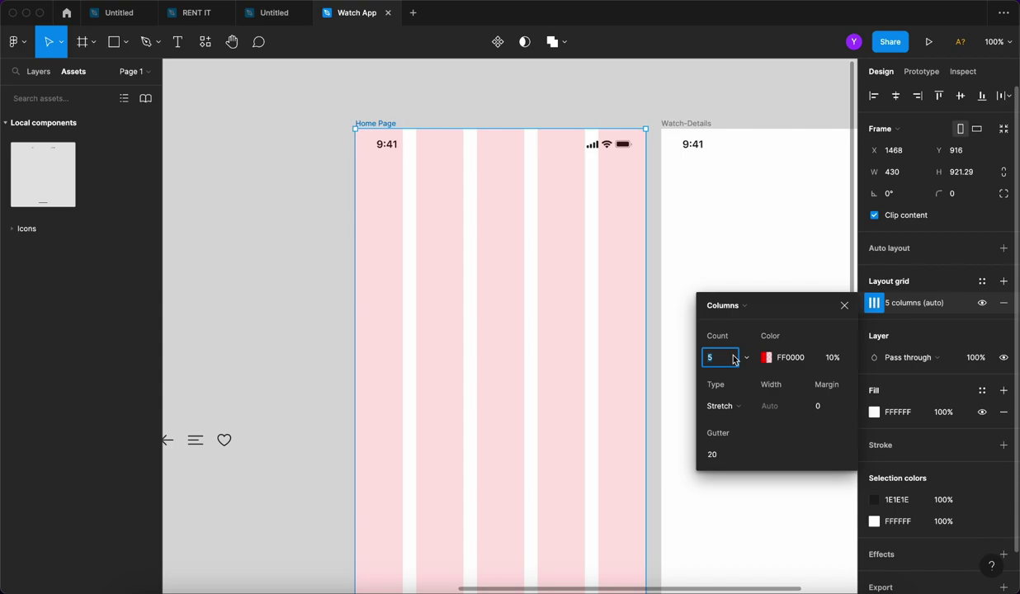
text(4)
key(Return)
Set the Home Page column grid's margin to 20 and its gutter to 15.
click(829, 404)
text(10)
key(shift+Up)
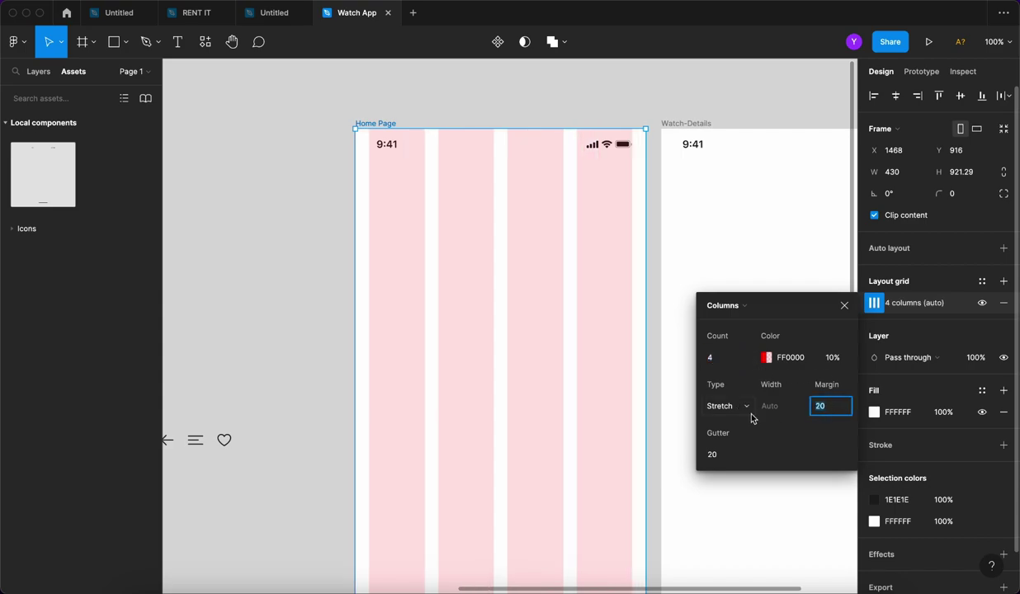
click(723, 455)
key(Down)
key(Down)
key(Down)
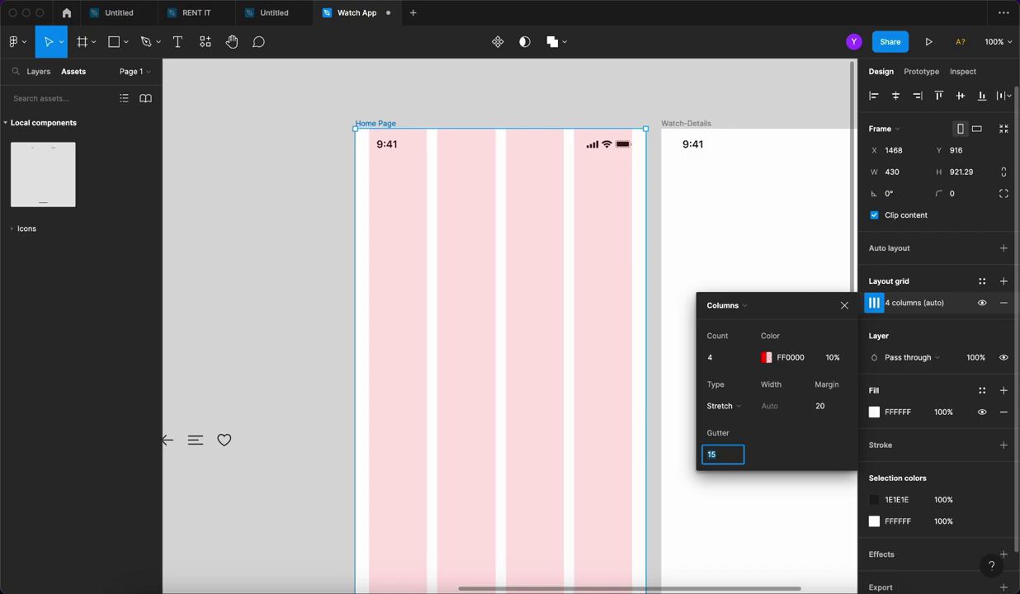
click(329, 287)
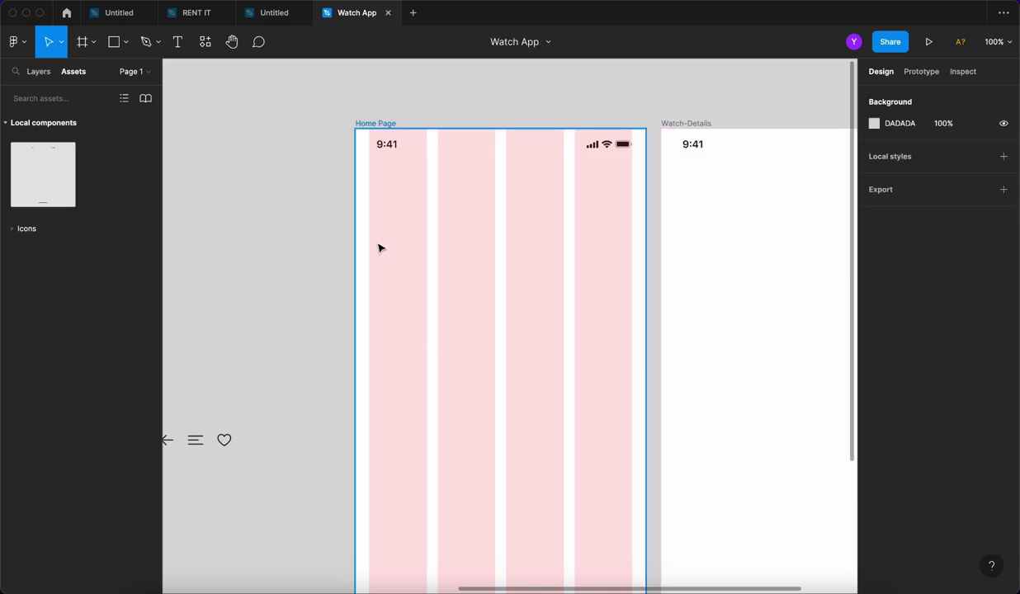
Place the menu icon component below the time on the Home Page, at the first column's left edge (X 20).
scroll(380, 245, down, 1)
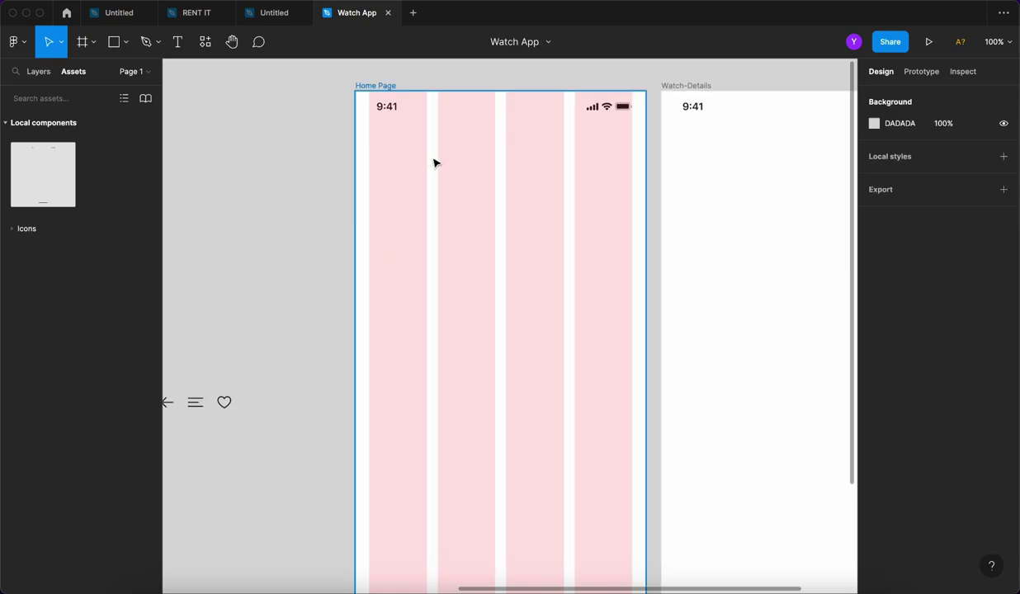
scroll(438, 115, up, 1)
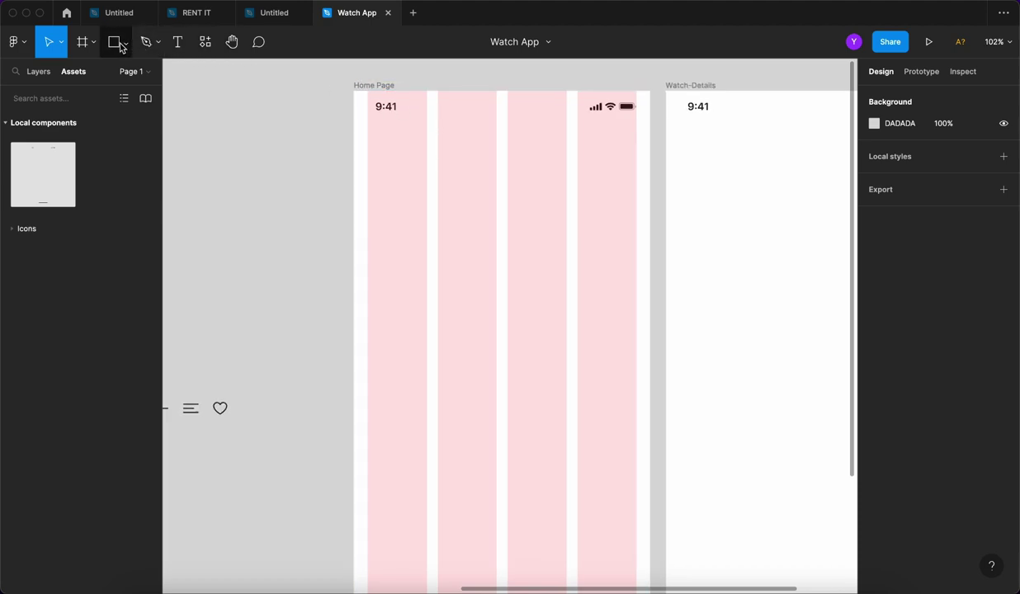
scroll(363, 166, left, 1)
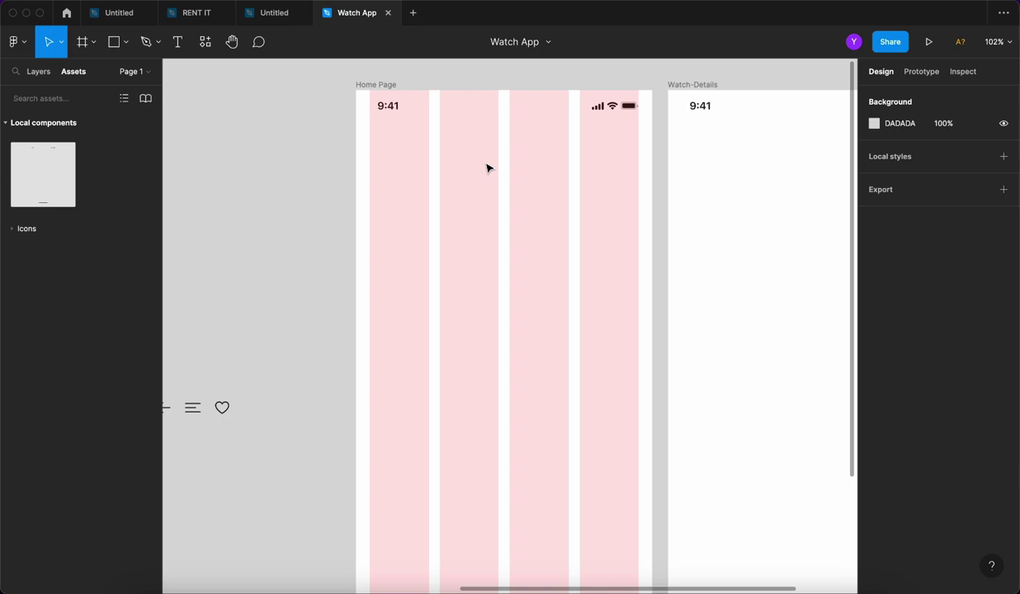
click(12, 229)
drag(62, 258, 381, 172)
scroll(375, 206, up, 2)
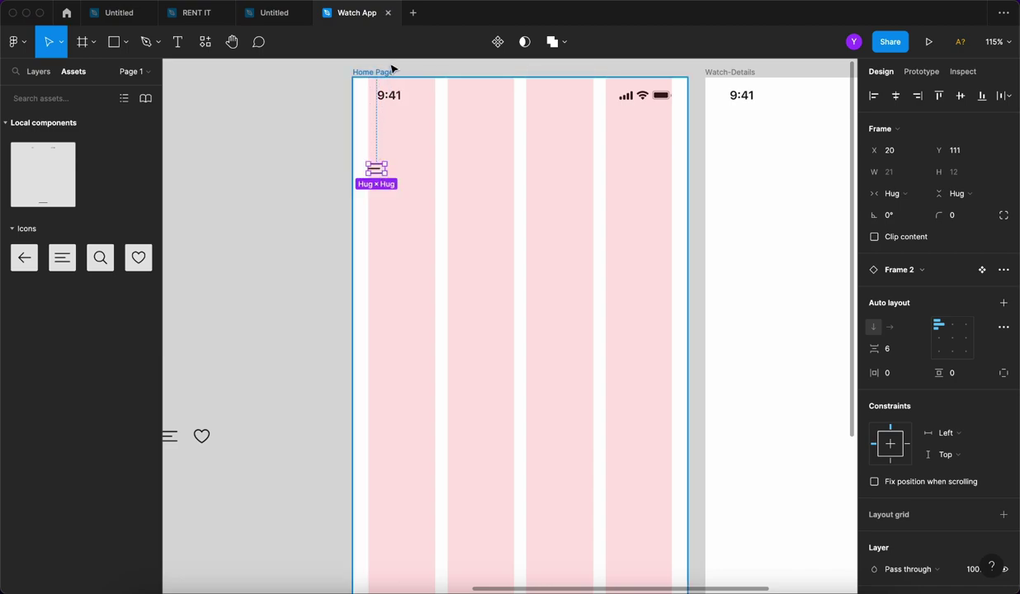
scroll(404, 122, up, 1)
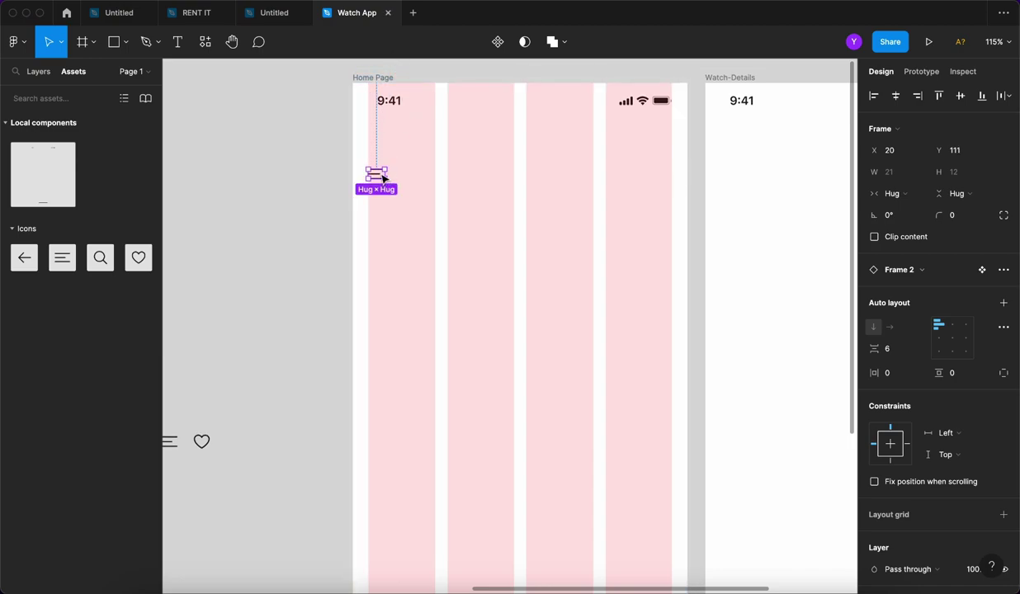
Nudge the menu icon up toward the status bar's time, to about Y 102.
drag(383, 177, 382, 173)
key(alt)
key(Up)
key(Up)
key(Up)
key(Up)
key(Up)
key(Up)
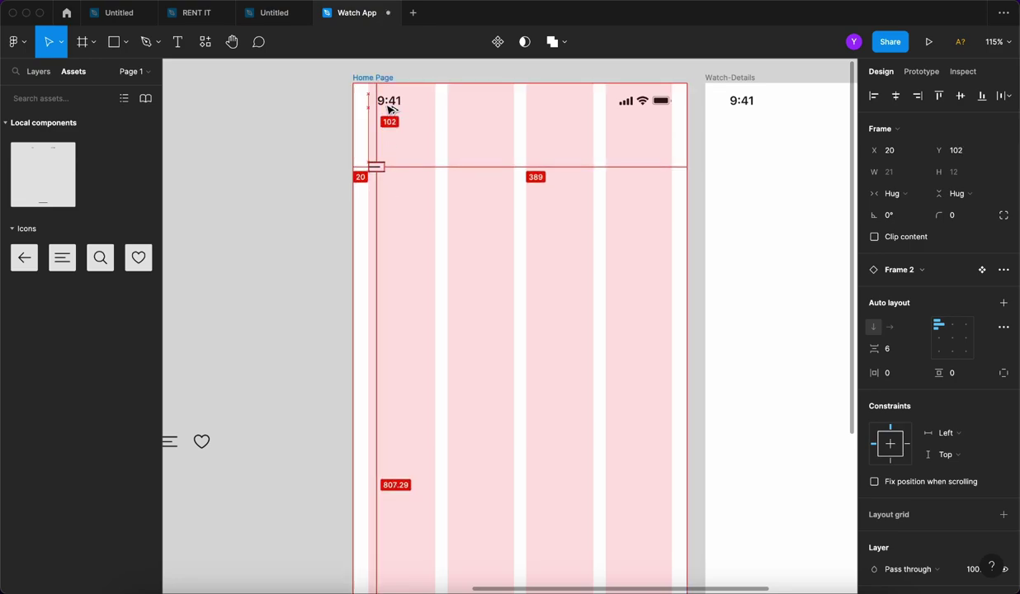
Draw a 288 × 60 rectangle across the last three columns beside the menu icon, with a corner radius of 79.
click(114, 42)
mouse_move(447, 161)
mouse_down()
mouse_move(640, 241)
mouse_move(667, 189)
mouse_move(674, 198)
mouse_move(666, 181)
mouse_up()
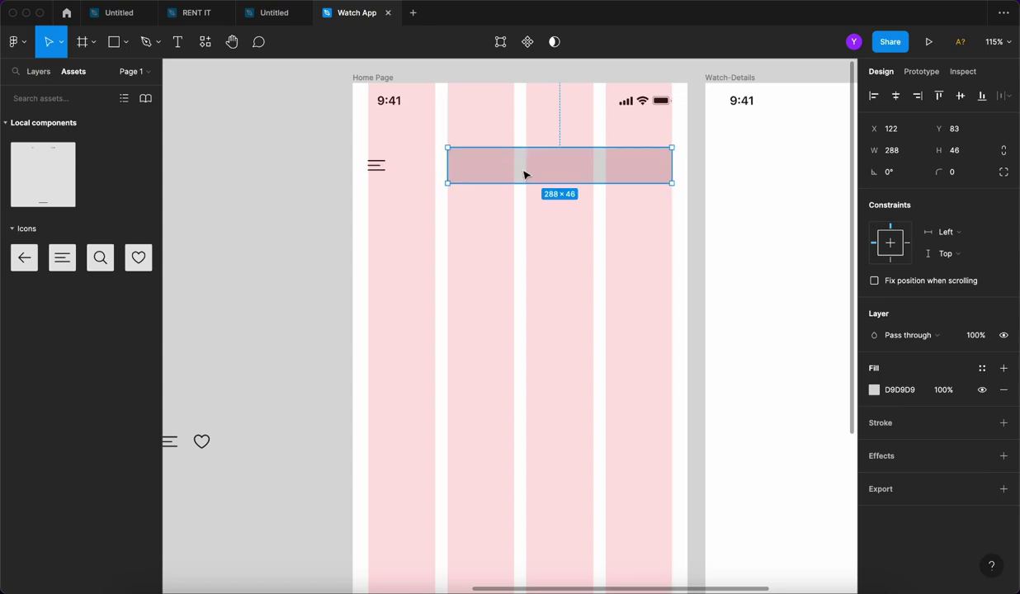
drag(474, 183, 473, 189)
click(960, 176)
drag(942, 177, 715, 225)
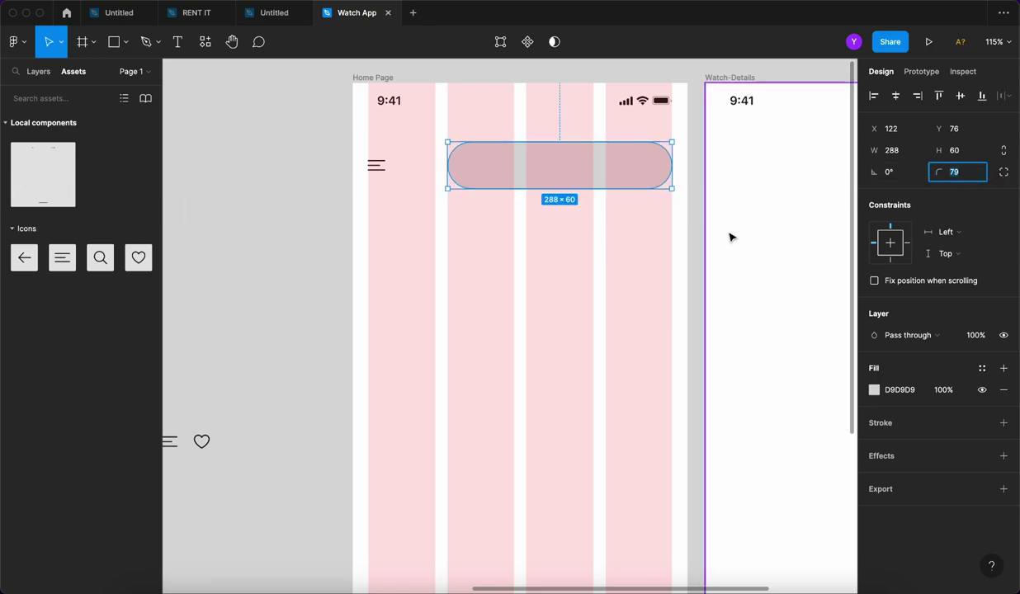
Replace the rounded rectangle's fill with a 0.5 inside stroke in the dark grey document color 555555.
click(1004, 423)
click(1004, 390)
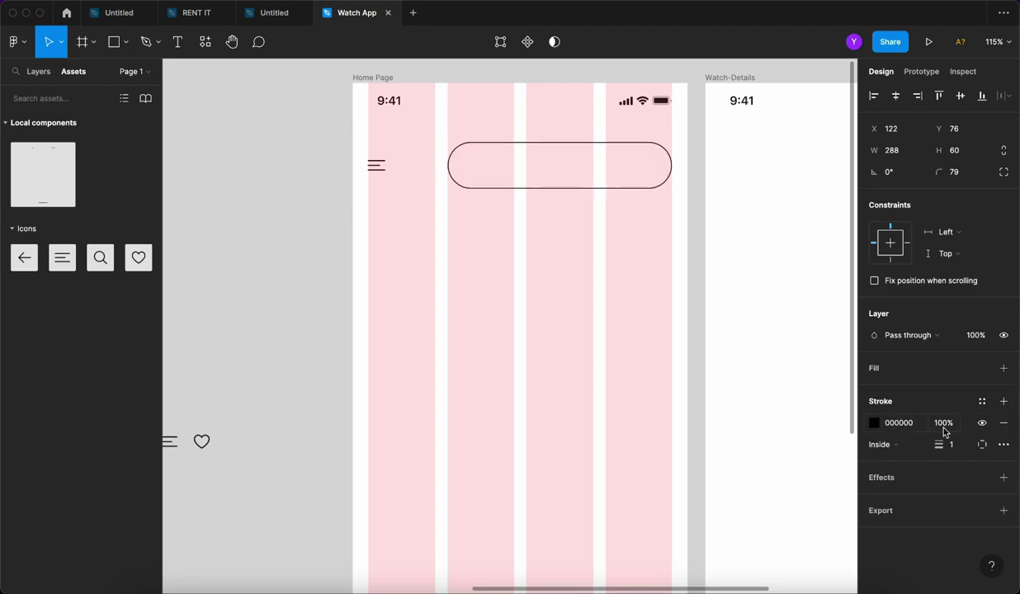
click(958, 445)
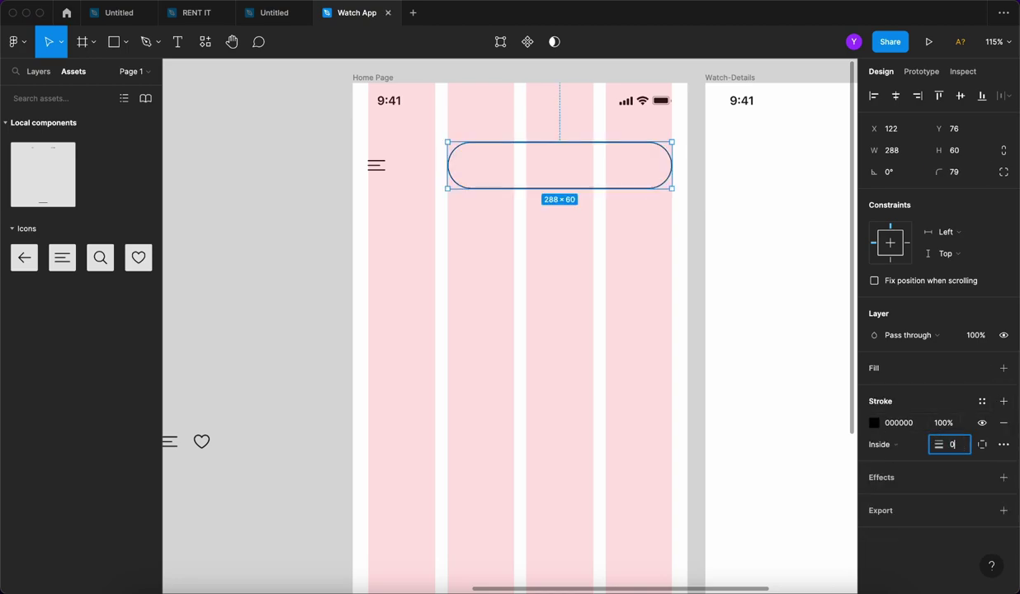
text(0.5)
key(Return)
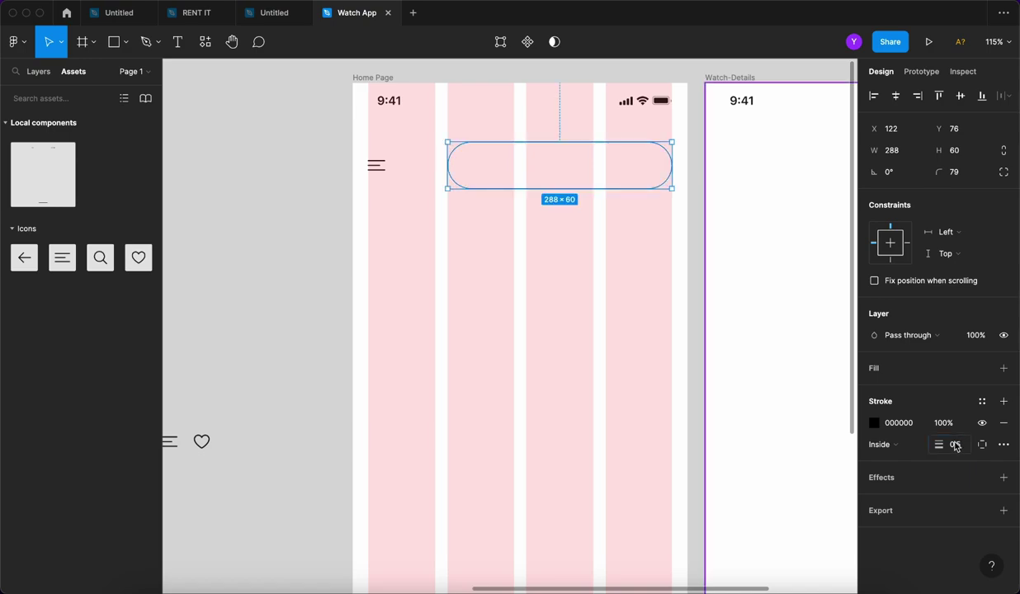
click(874, 424)
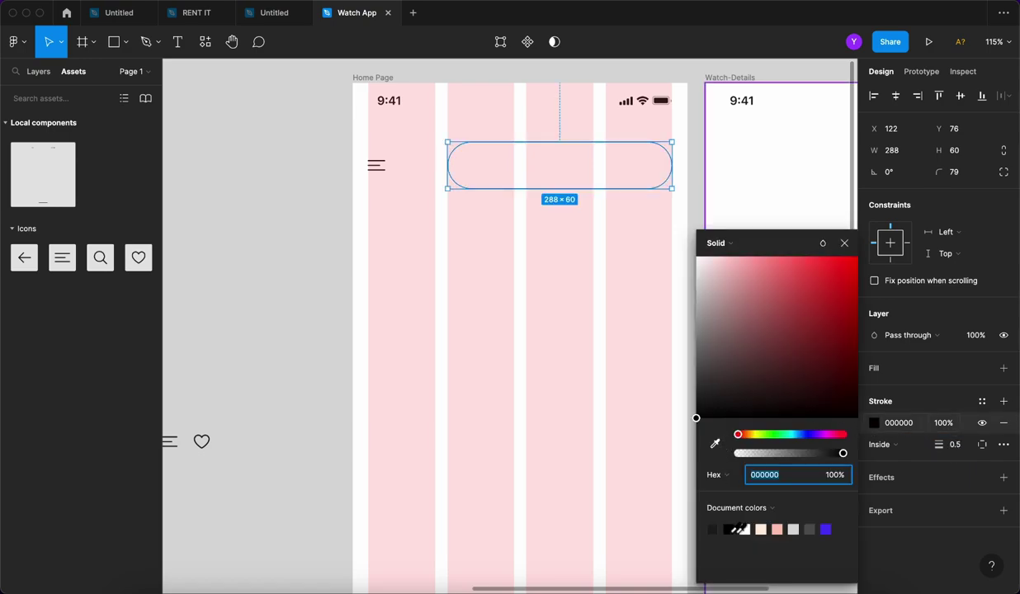
click(809, 529)
click(588, 307)
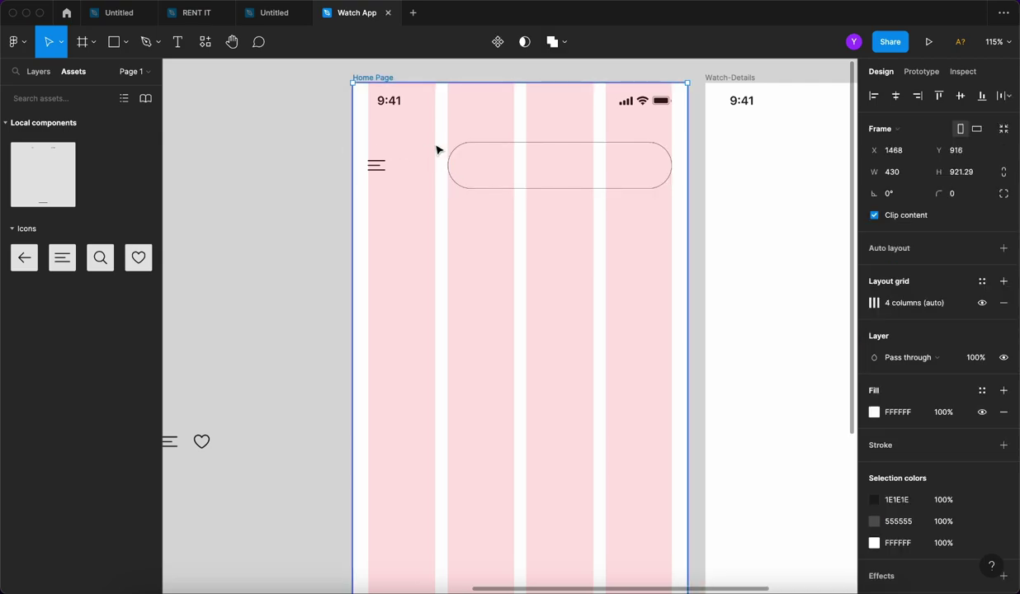
Extend the search field leftward to a width of 304 and place the search icon component inside its left end.
click(456, 183)
drag(448, 166, 435, 165)
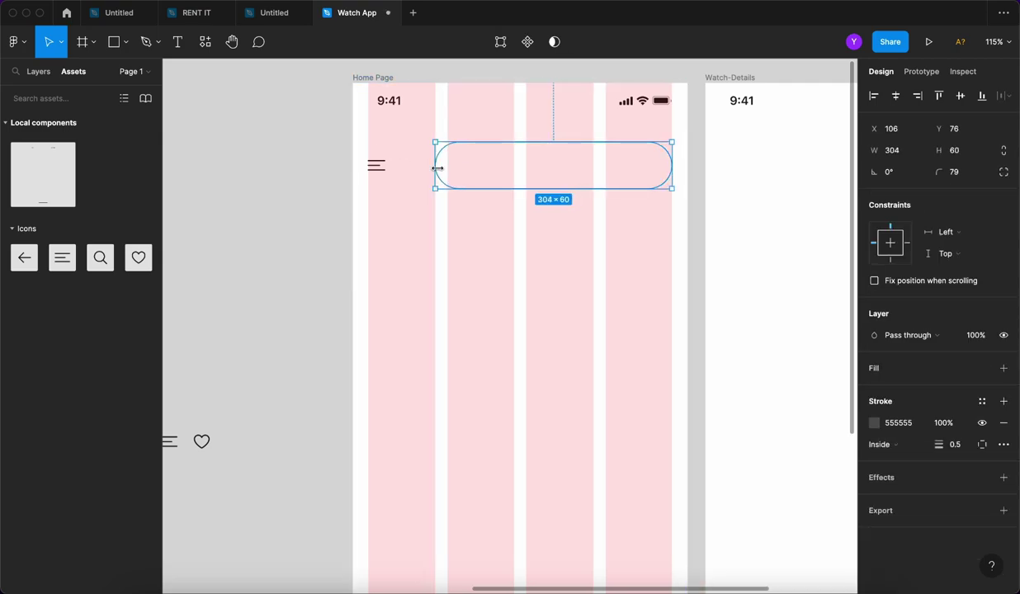
drag(100, 258, 460, 173)
scroll(510, 166, up, 2)
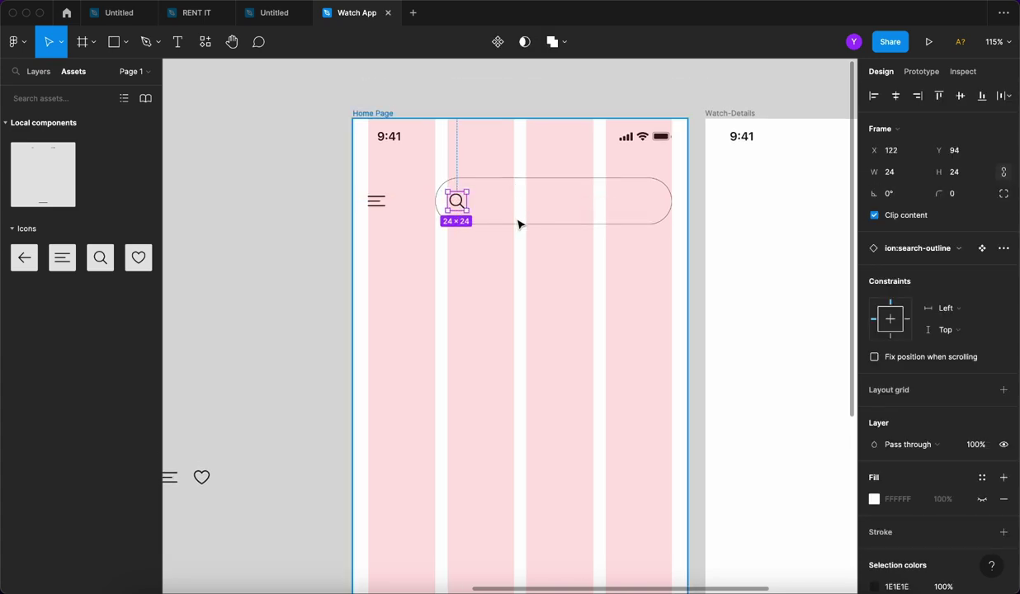
Add the text "Search" inside the search field and position it just right of the search icon.
scroll(510, 242, up, 6)
scroll(540, 178, up, 2)
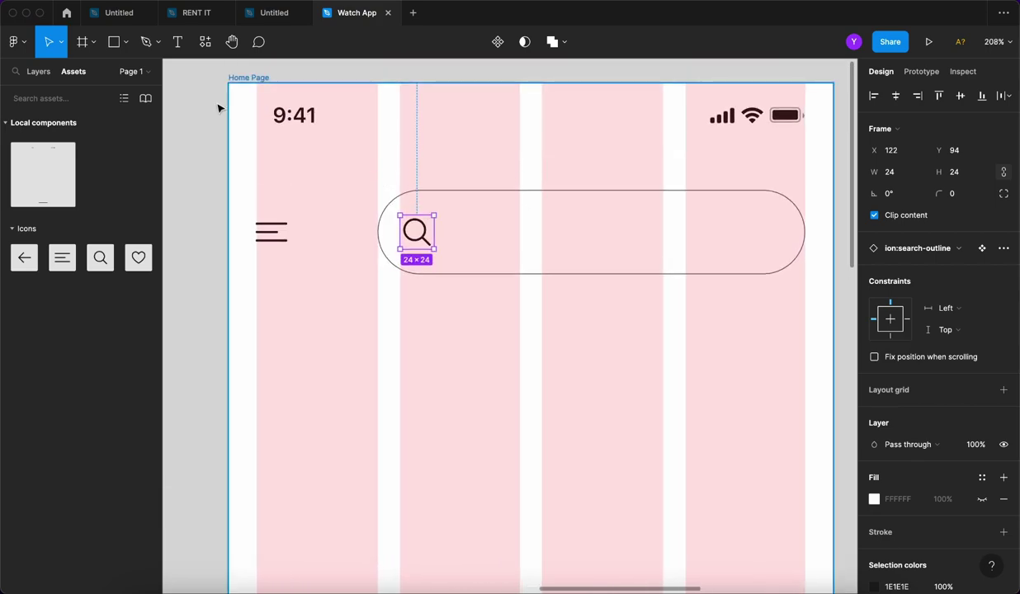
key(t)
click(461, 220)
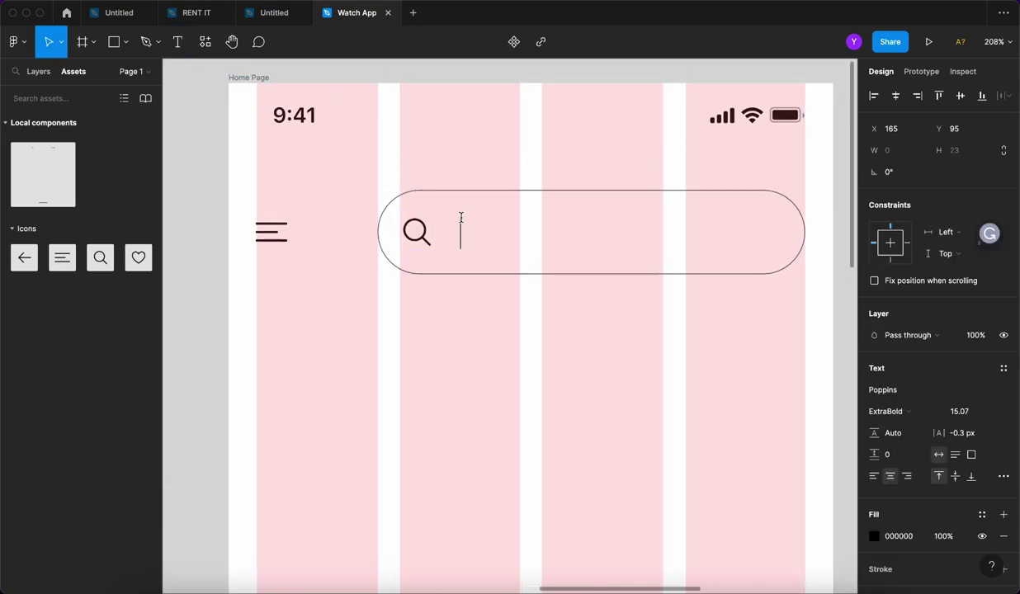
text(Search)
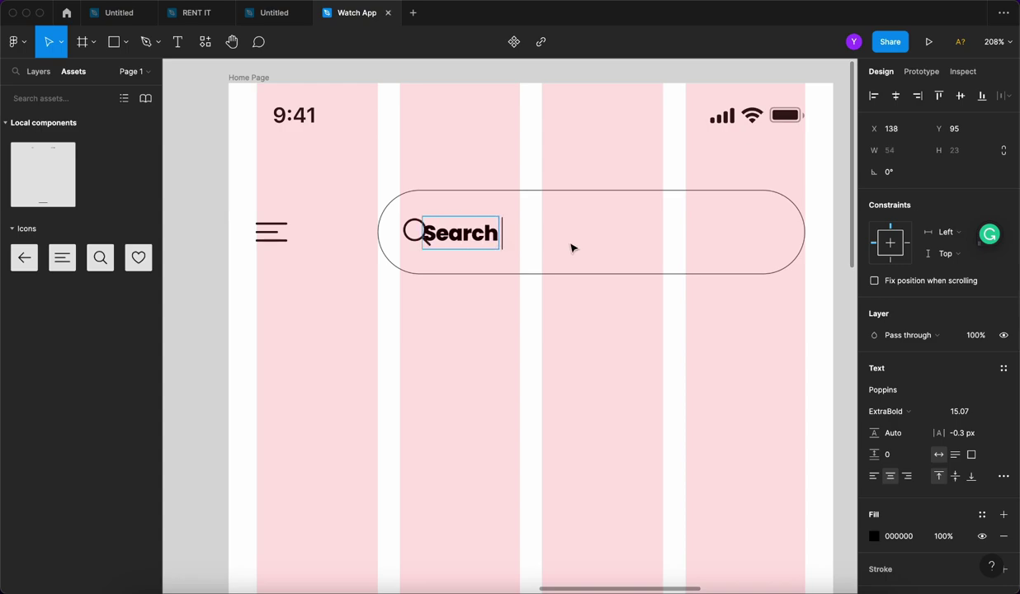
key(Escape)
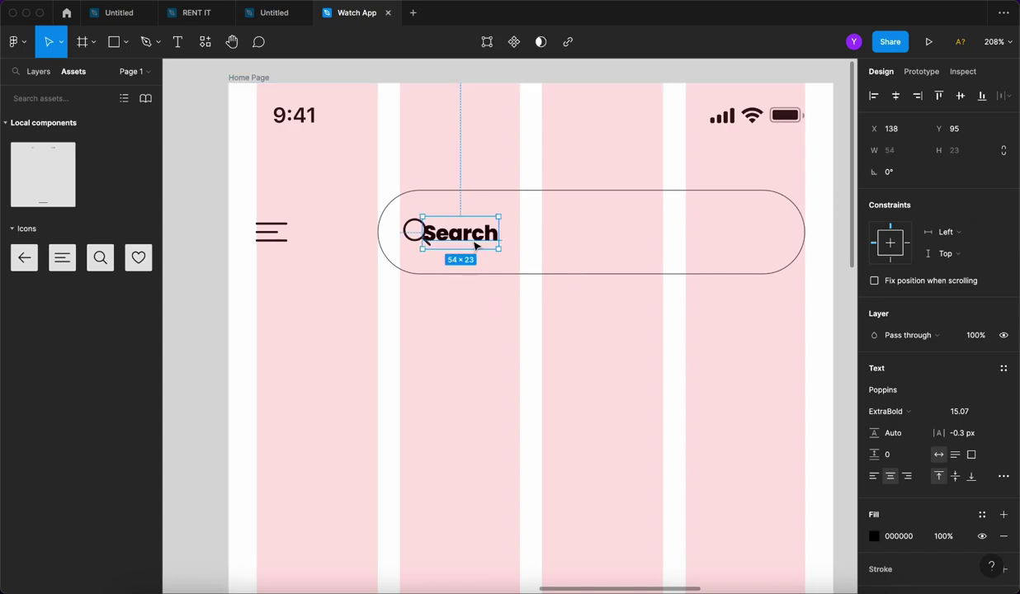
drag(473, 238, 485, 238)
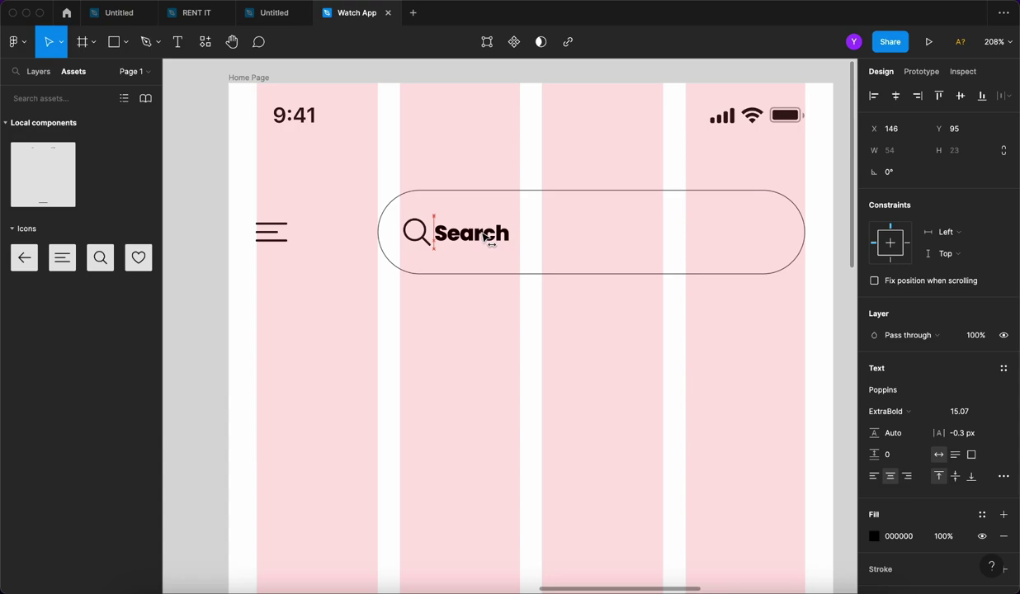
Set the "Search" text to size 16 in Medium weight and shift it slightly away from the search icon.
click(966, 411)
text(1)
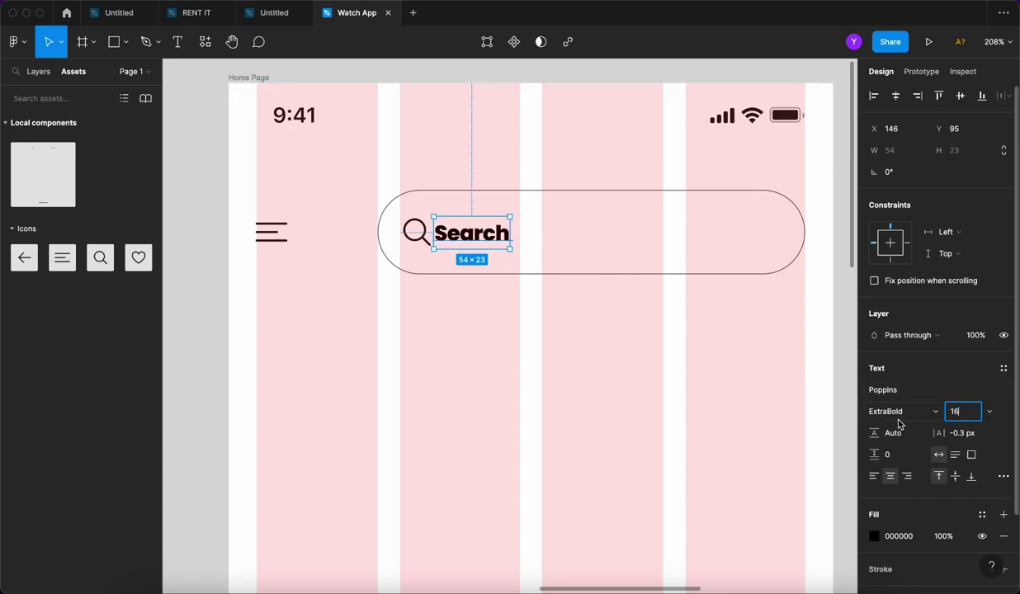
text(6)
click(896, 411)
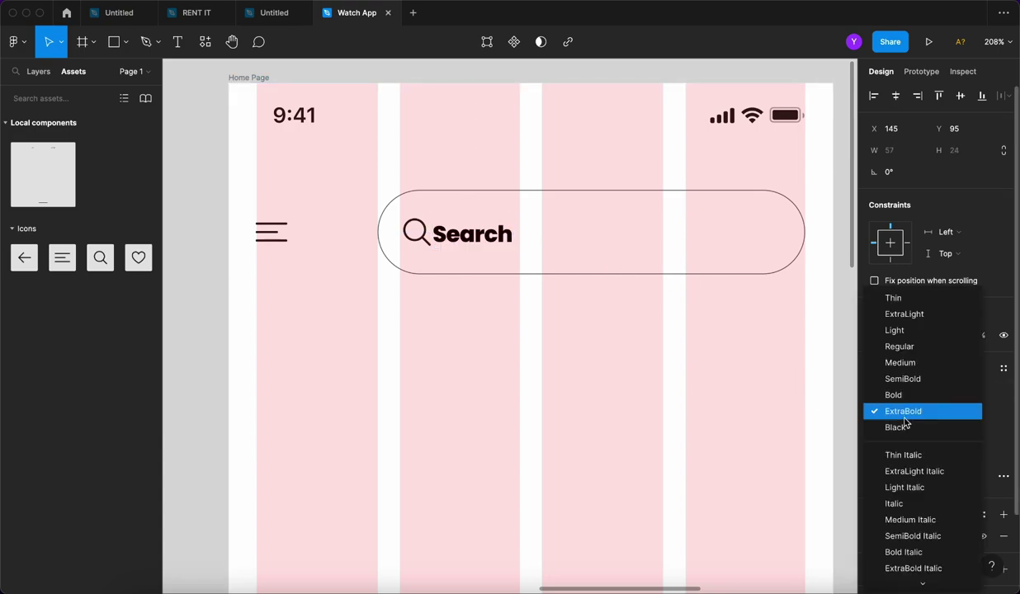
click(903, 360)
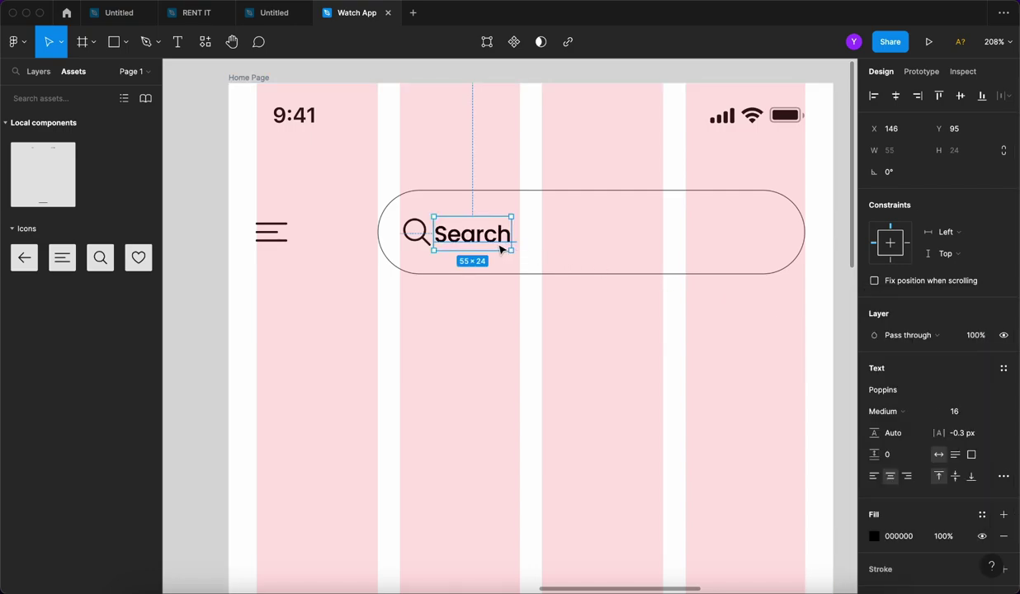
drag(485, 245, 493, 246)
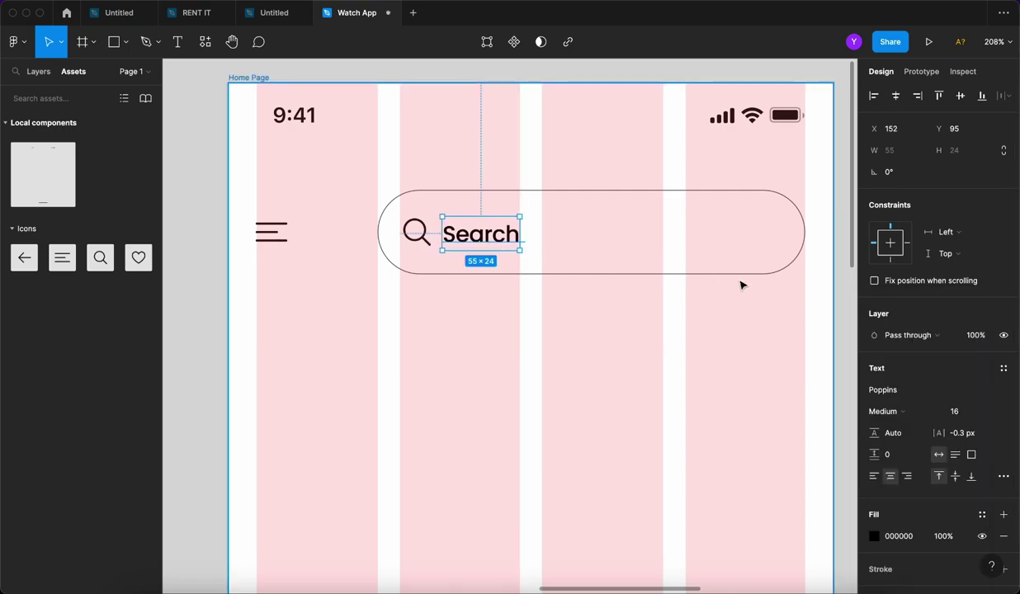
Change the "Search" text to Regular weight and set its letter spacing to 0.
click(885, 410)
click(895, 395)
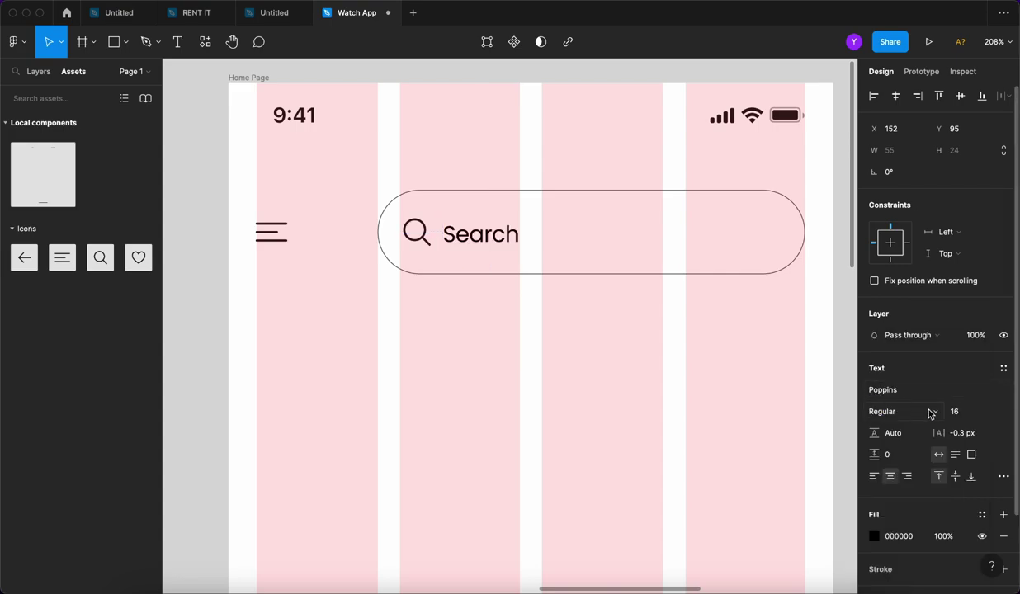
click(970, 442)
text(0)
key(Return)
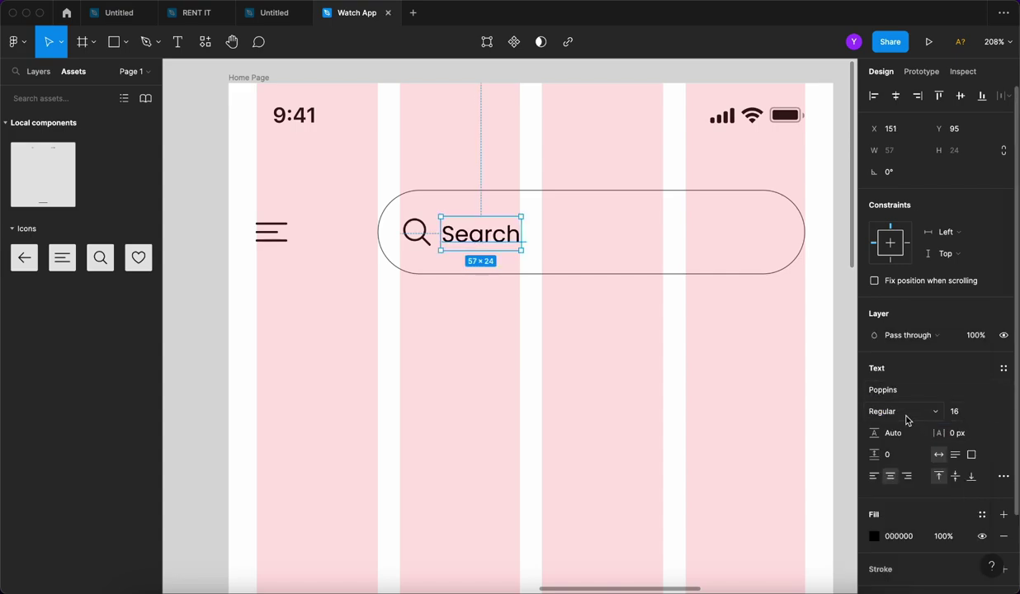
Extend the search field's text to "Search Product", left-align it and move it just right of the search icon.
double_click(488, 233)
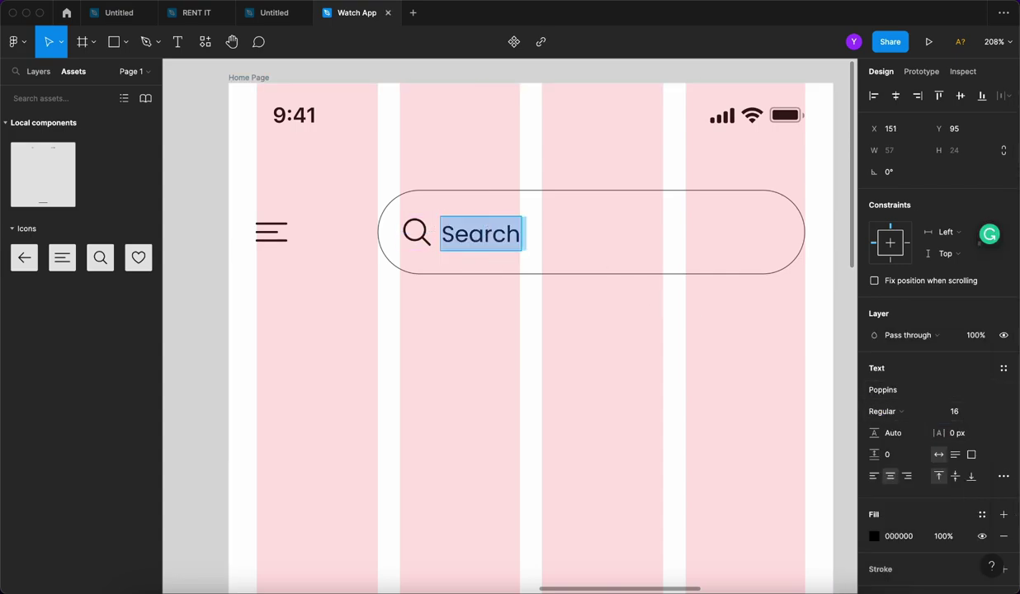
key(Right)
text(P)
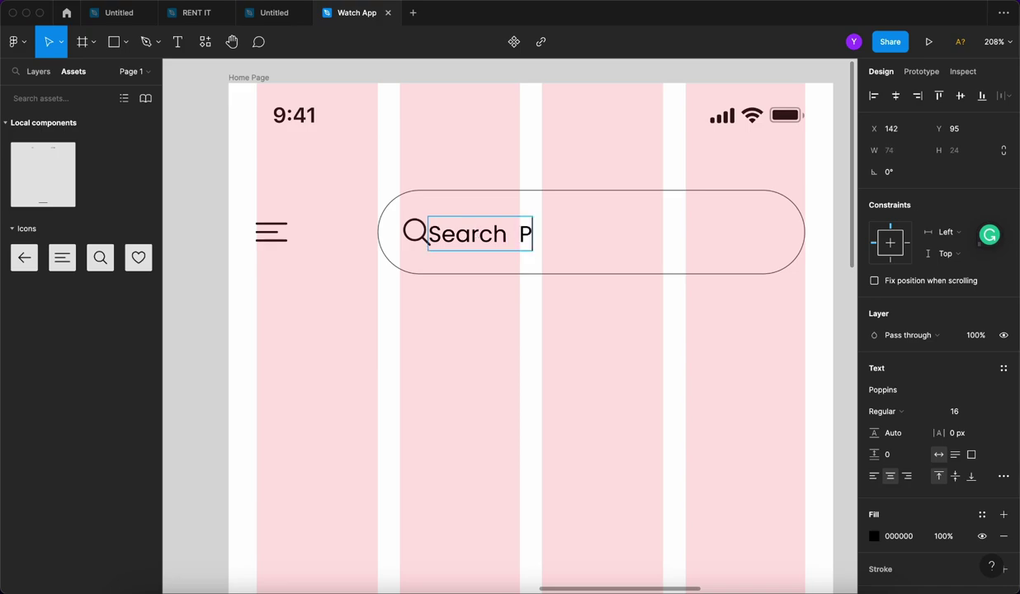
text(rod)
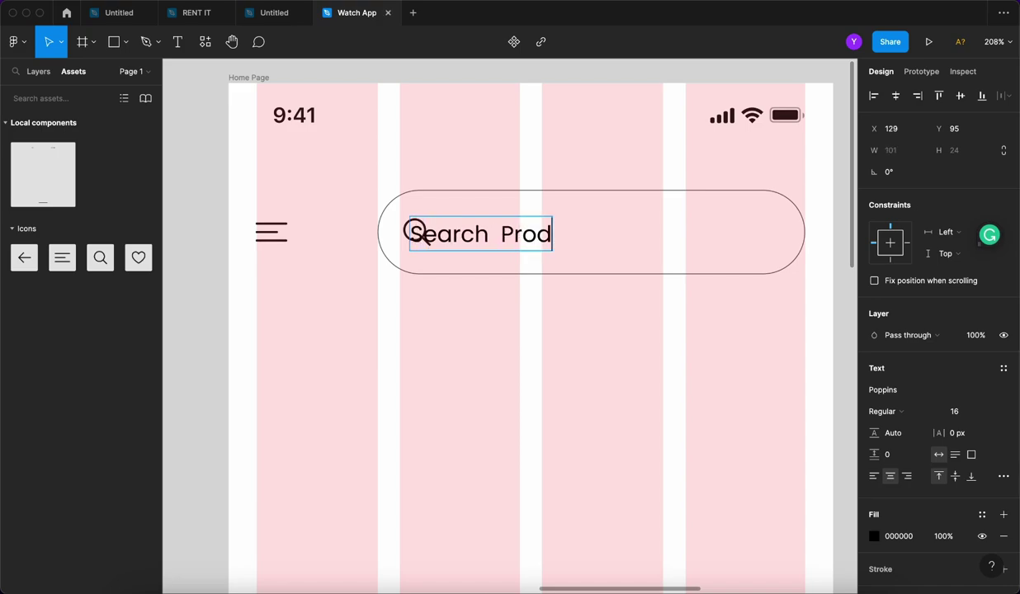
text(uct)
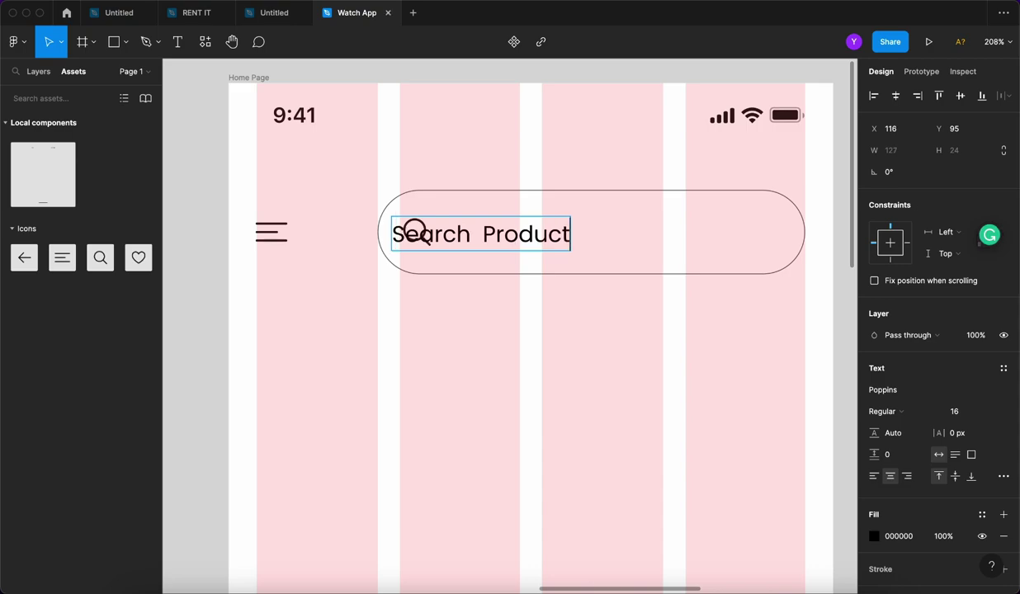
key(Escape)
click(874, 476)
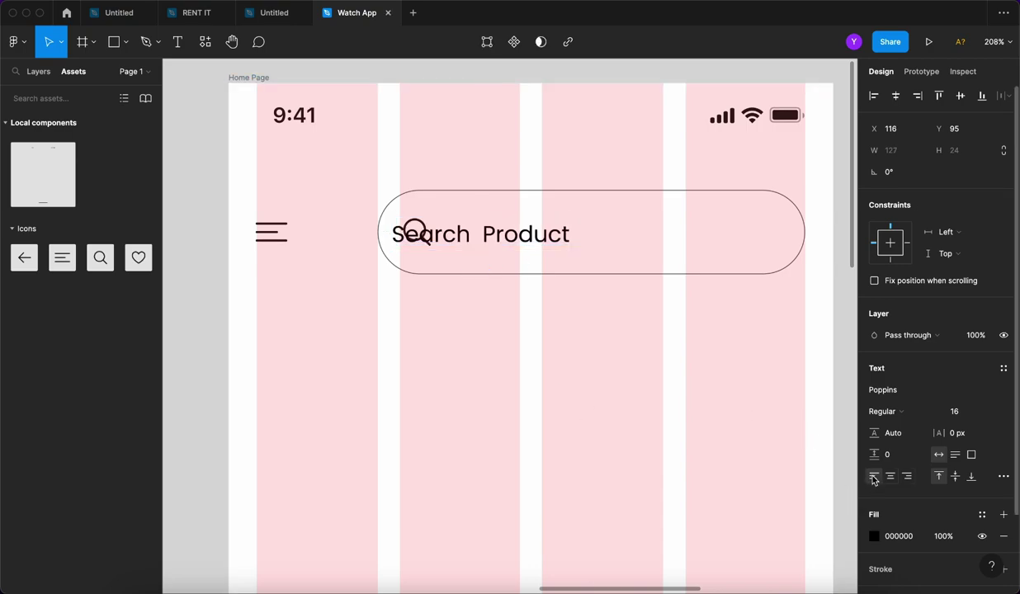
drag(513, 236, 584, 240)
Combine the search icon and "Search Product" text in a horizontal auto layout with 12 spacing between them.
shift+click(418, 233)
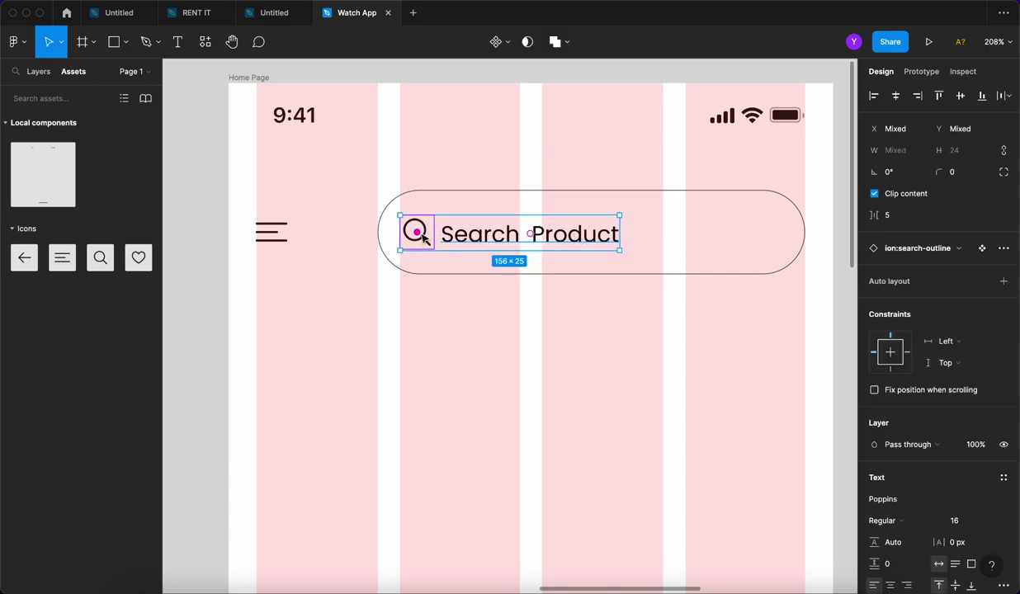
key(shift+a)
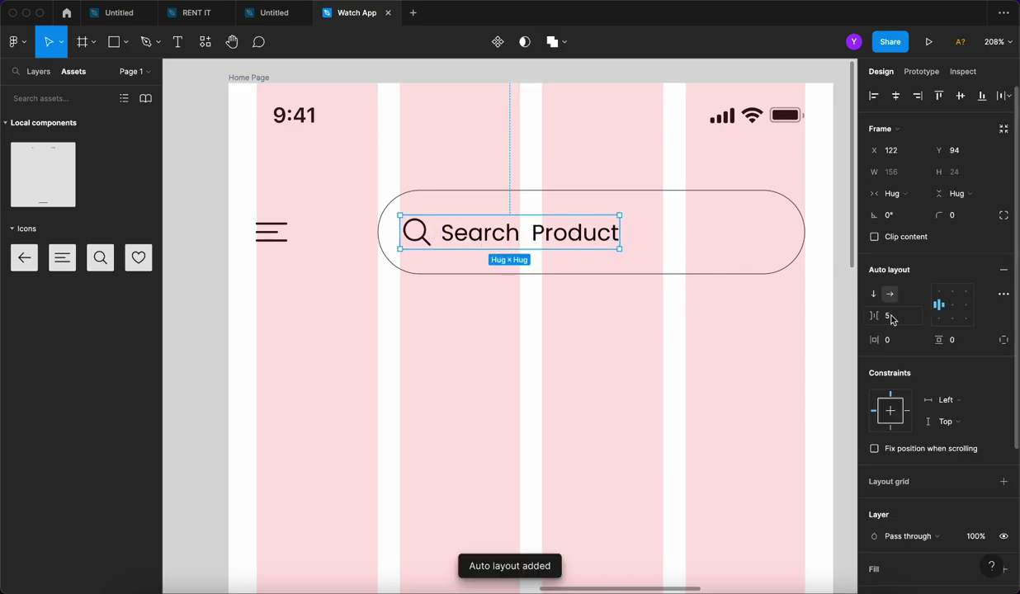
key(Up)
key(Up)
key(Up)
key(Up)
key(Up)
key(Up)
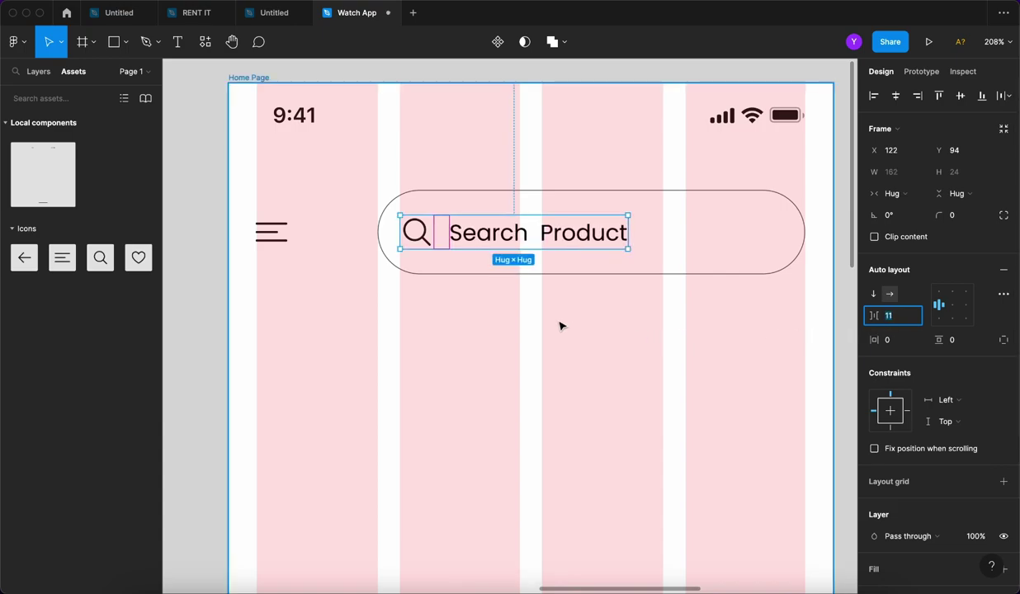
key(Escape)
click(525, 238)
key(Escape)
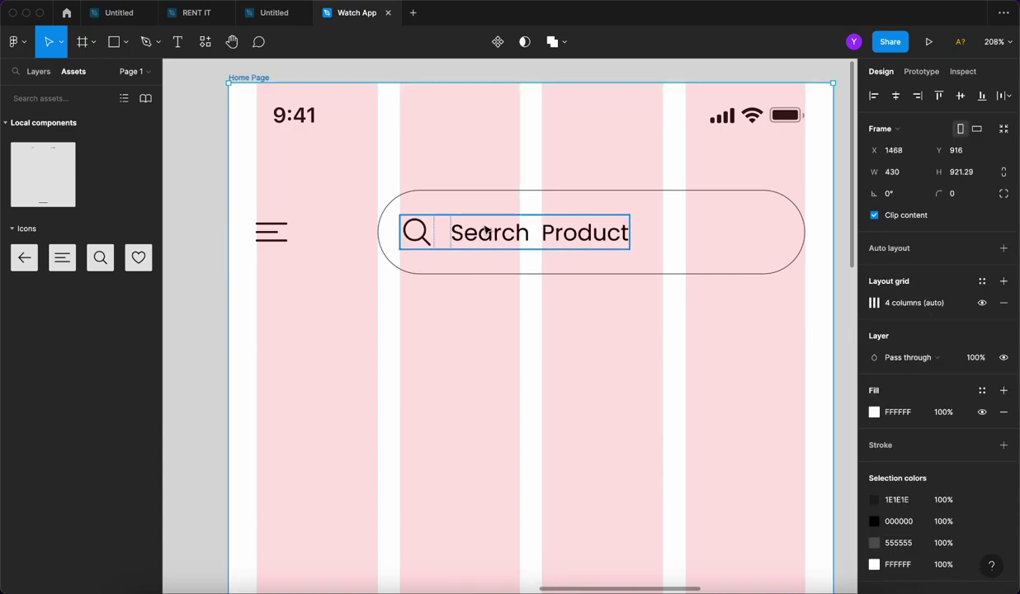
Recolor the black "Search Product" text with the near-black document color 1E1E1E.
click(512, 235)
scroll(887, 458, down, 4)
scroll(891, 465, down, 1)
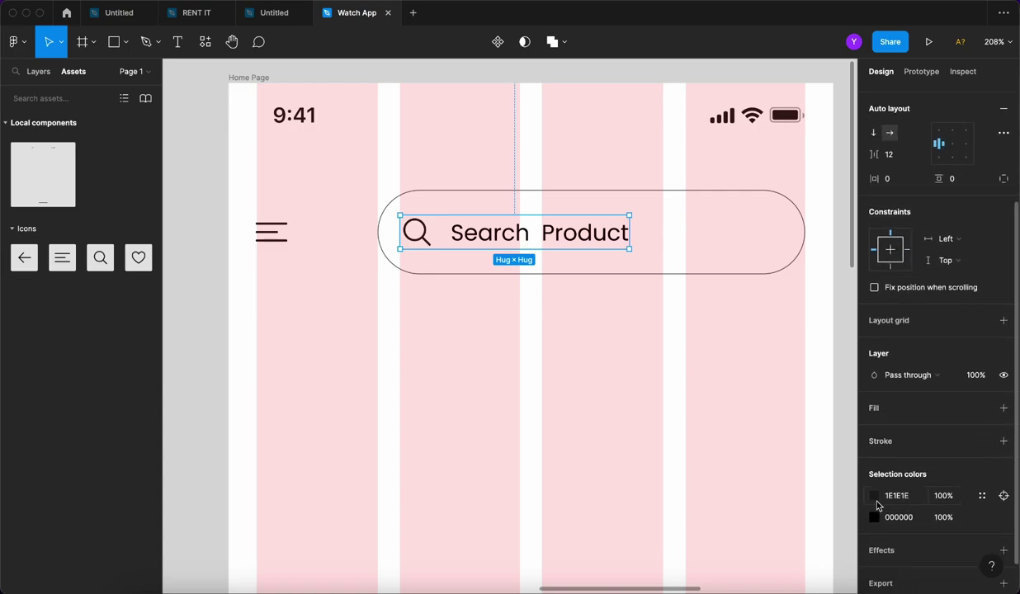
click(874, 517)
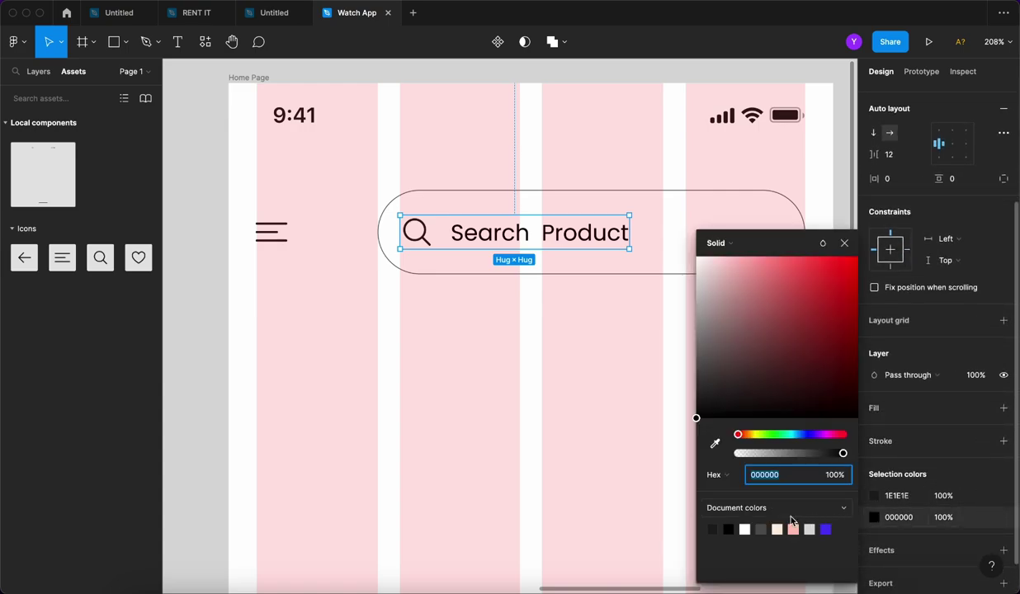
click(719, 529)
click(575, 367)
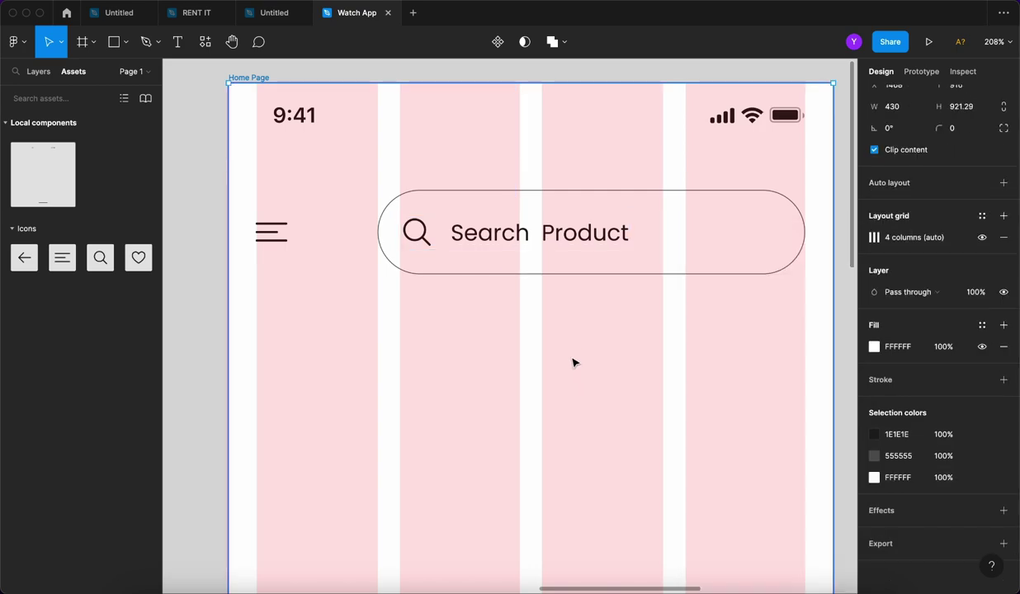
Add the text "Find Your Suitable Watch Now" below the menu icon, aligned to the first column's left edge.
scroll(558, 326, down, 10)
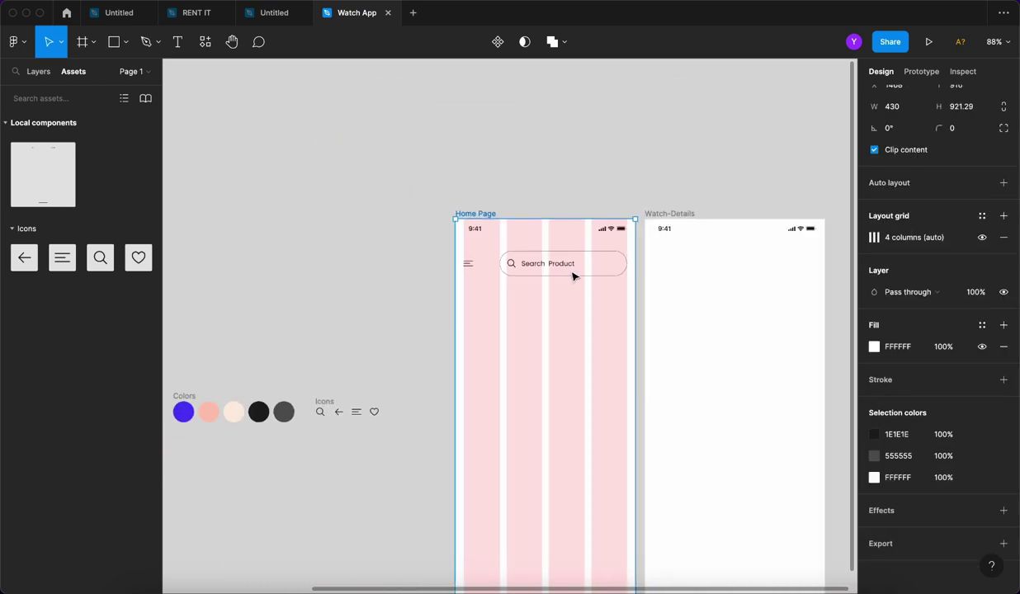
scroll(576, 285, up, 8)
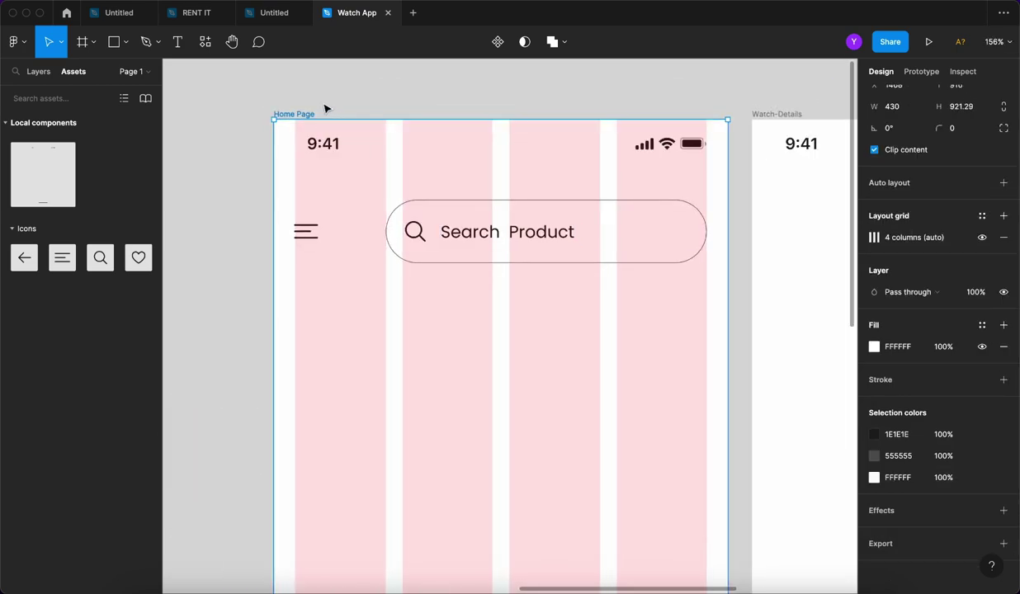
click(177, 41)
click(302, 302)
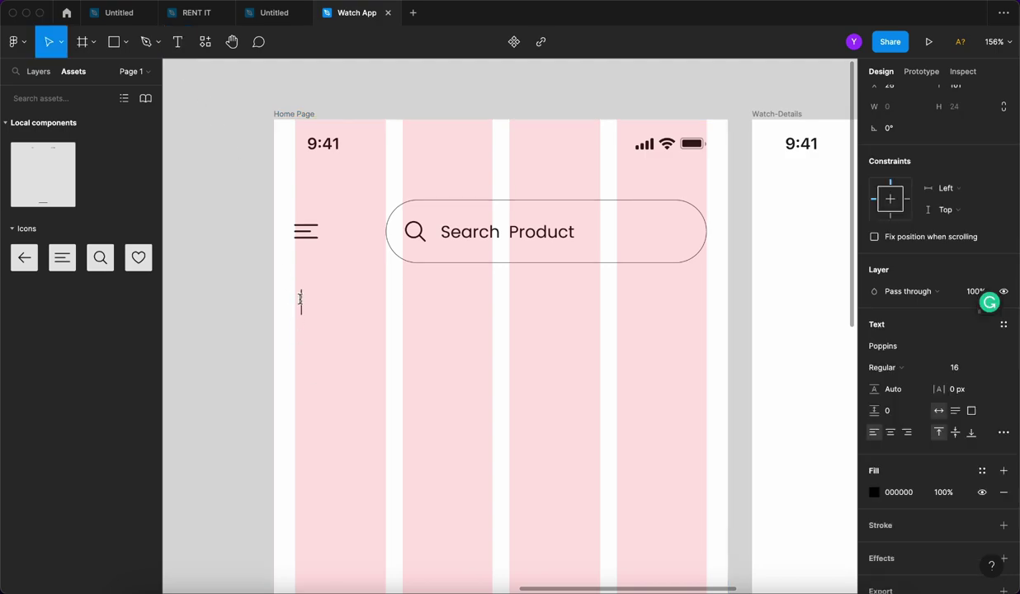
text(Find Your Suitable Wa)
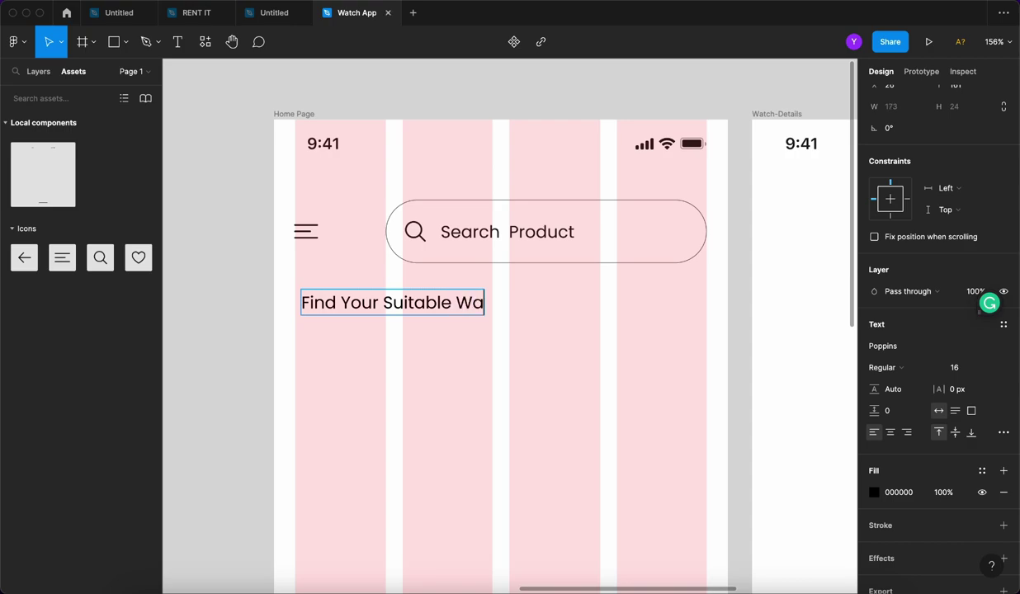
text(rch Now)
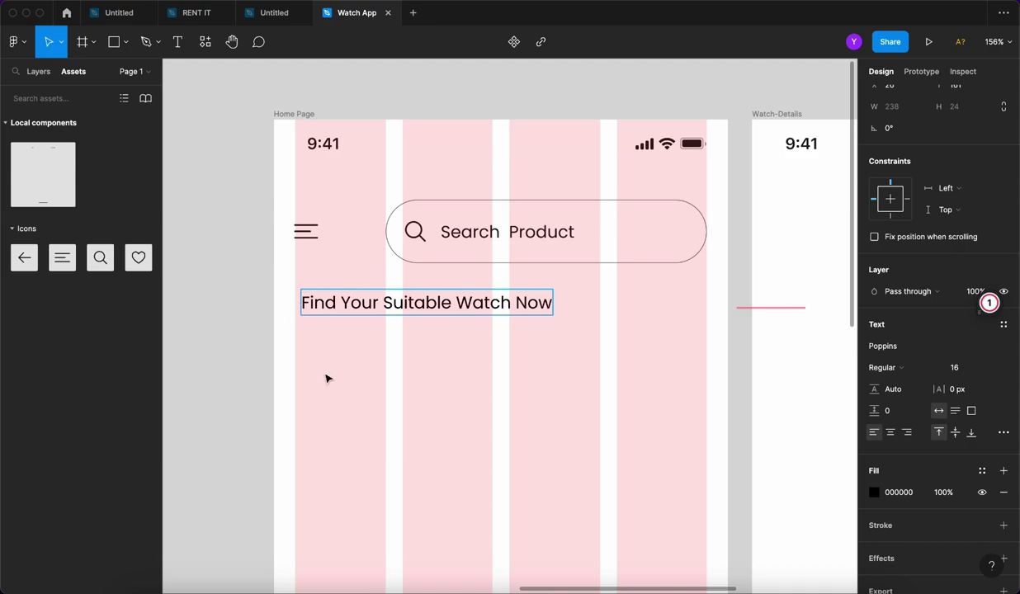
key(Escape)
drag(465, 307, 466, 312)
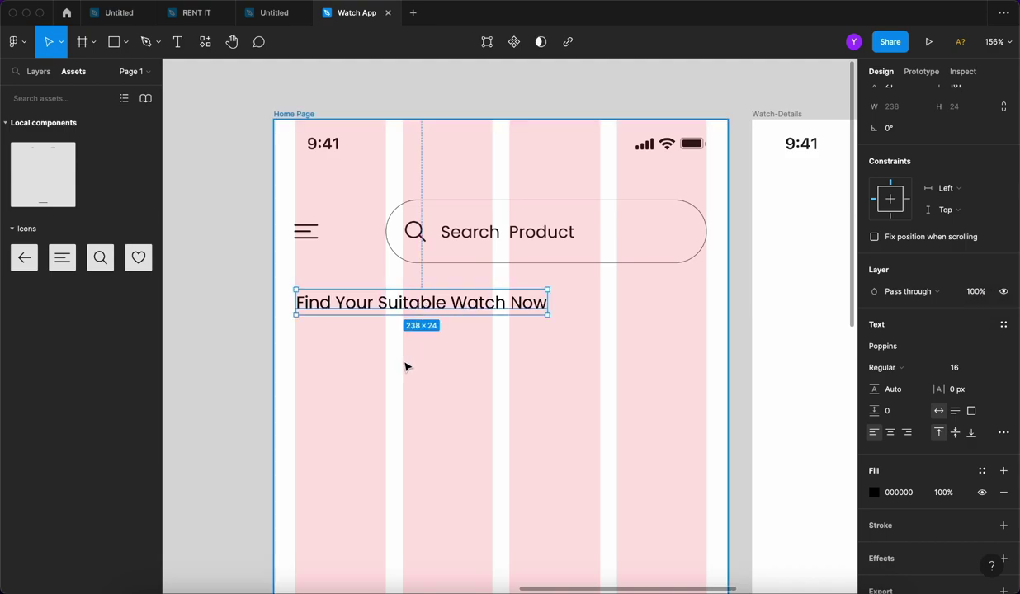
key(Left)
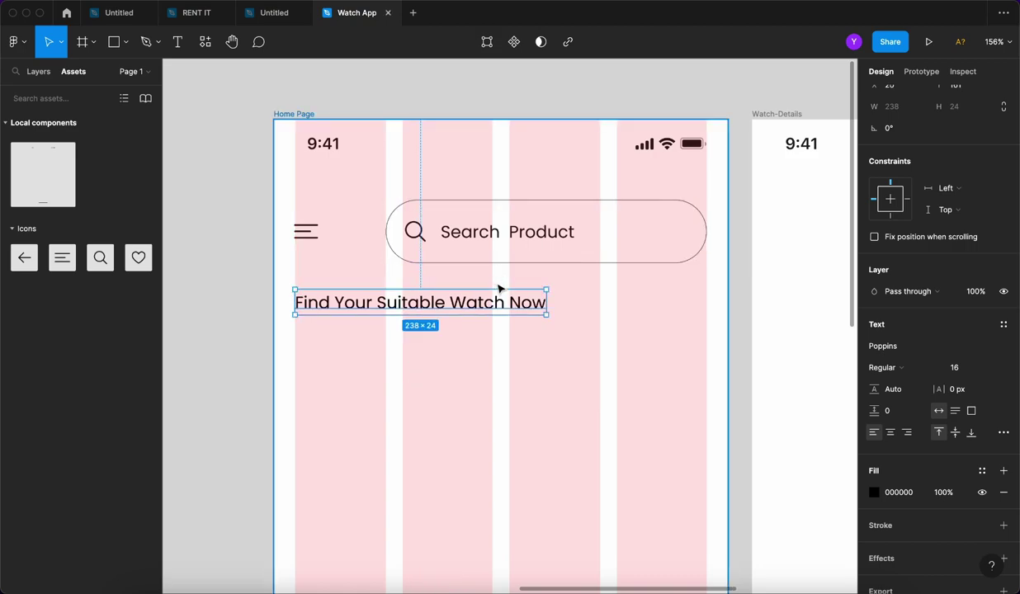
Set the heading's font size to 36 and narrow its text box to 390 so it wraps within the columns.
click(954, 369)
click(967, 375)
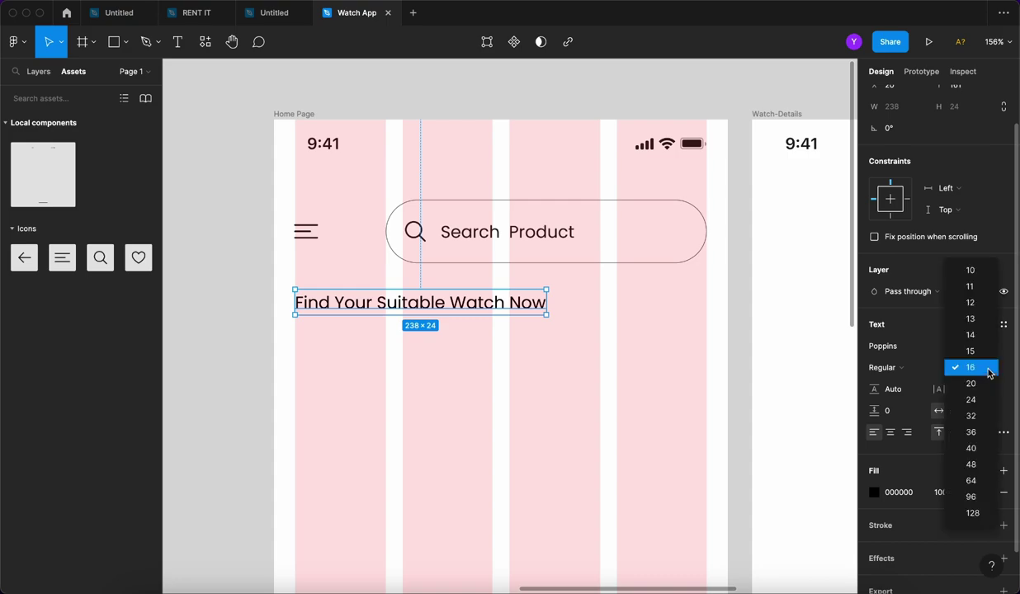
click(966, 438)
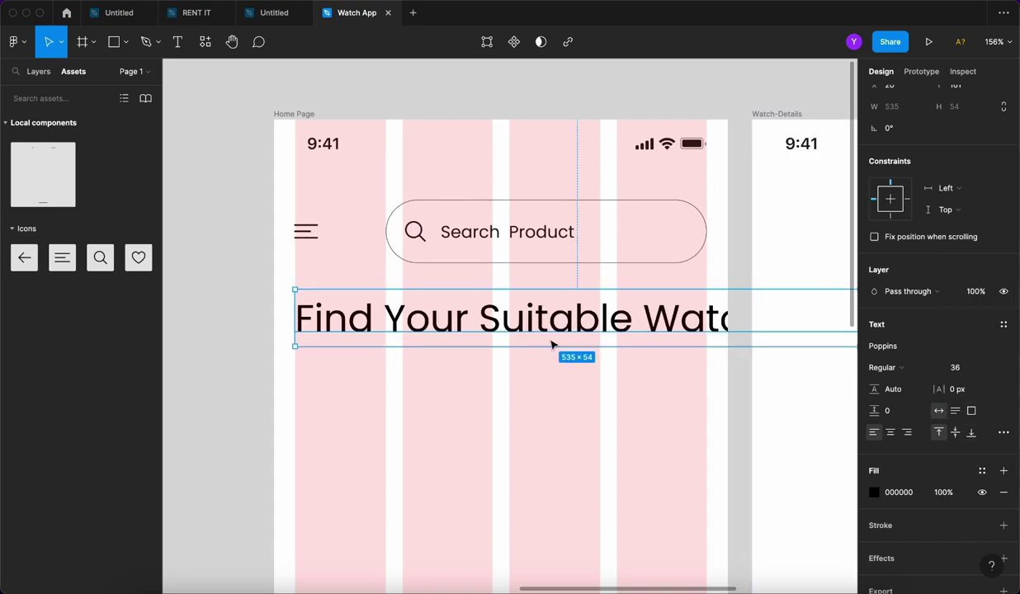
scroll(551, 344, down, 1)
ctrl+scroll(551, 344, down, 3)
drag(772, 303, 663, 305)
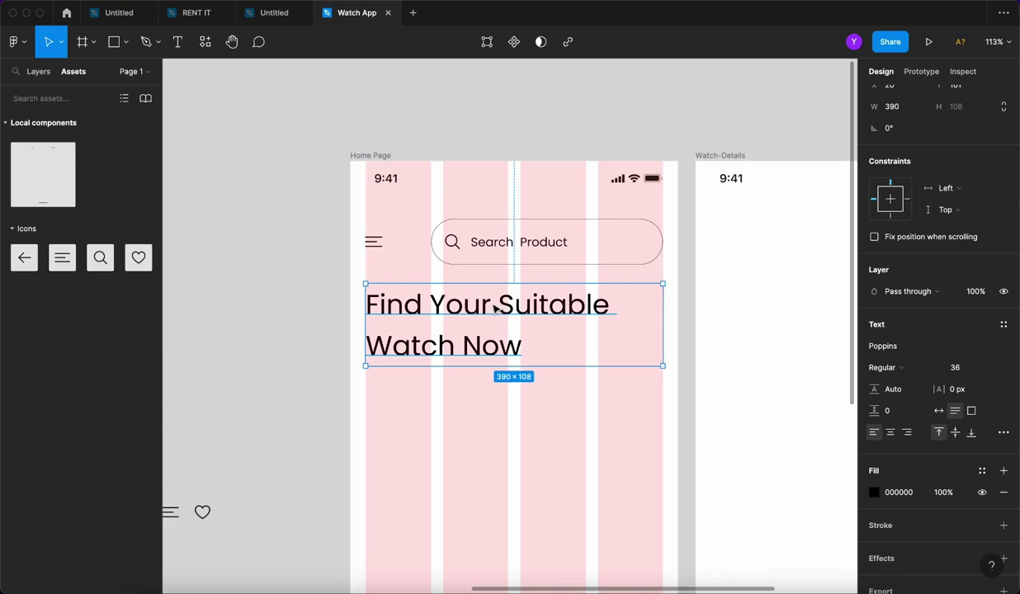
Make the "Find Your Suitable Watch Now" heading SemiBold and fill it with the near-black document color 1E1E1E.
ctrl+scroll(497, 303, up, 2)
click(892, 369)
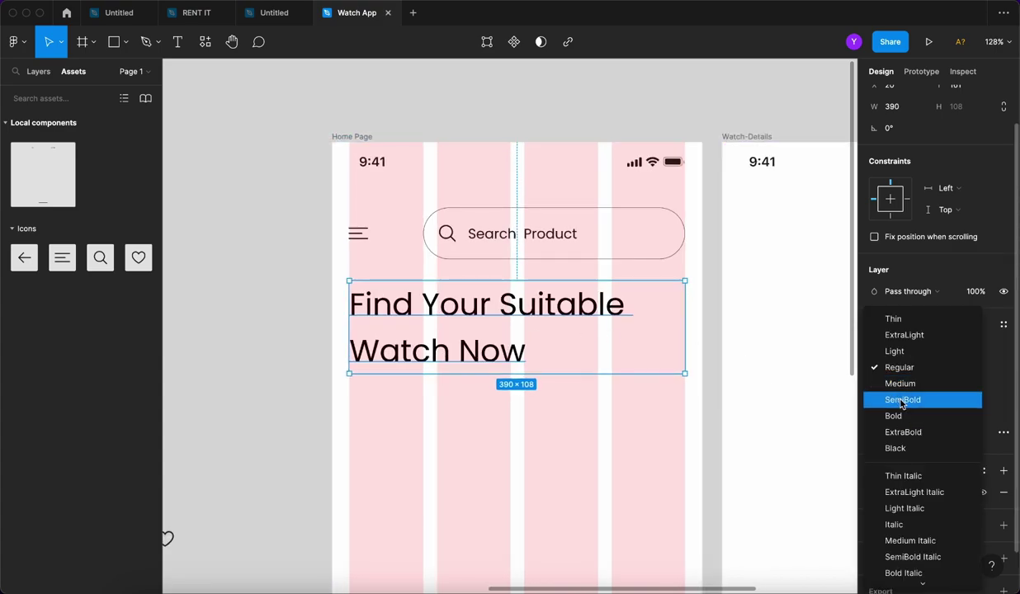
click(902, 401)
click(877, 493)
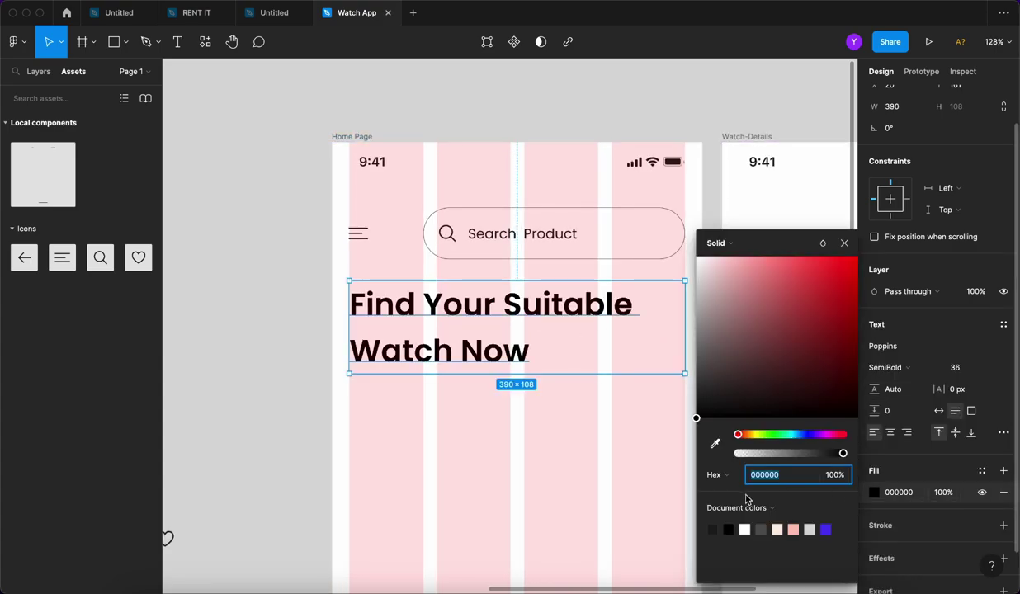
click(729, 529)
click(537, 420)
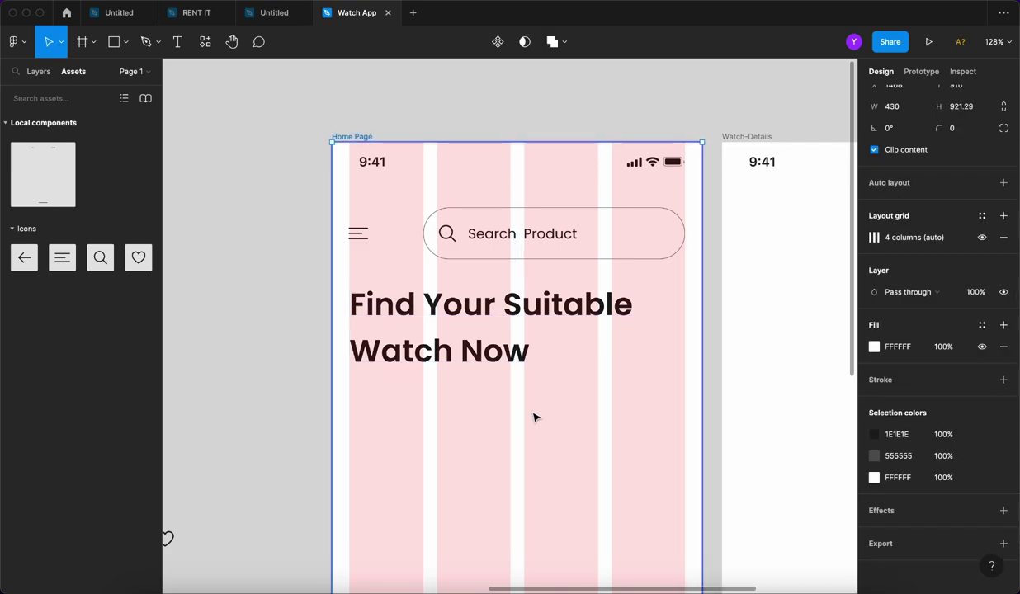
Add the text "Apple Watch" below the heading near the left edge of the first column.
scroll(632, 410, down, 2)
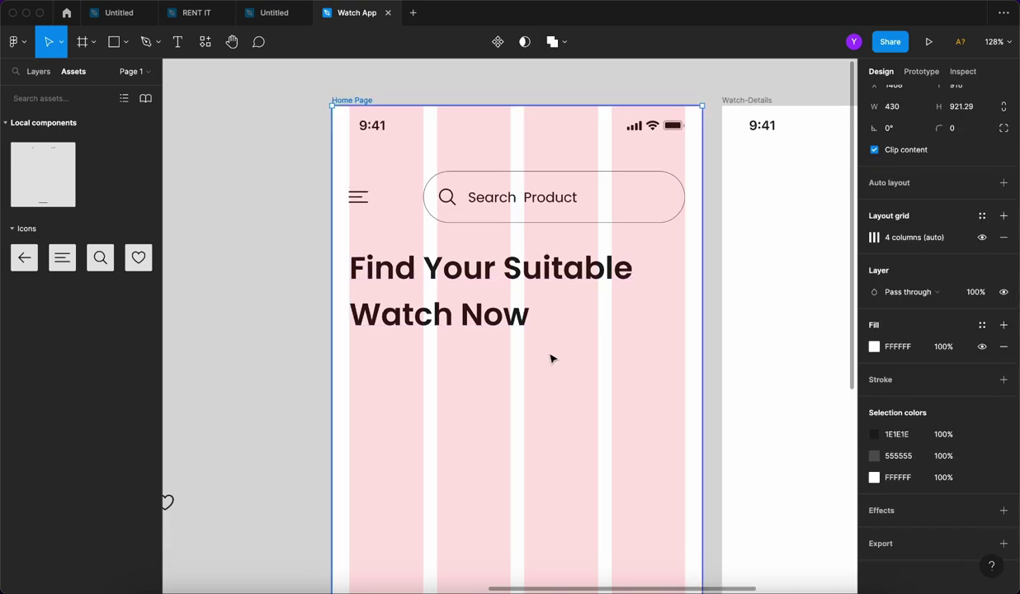
click(177, 42)
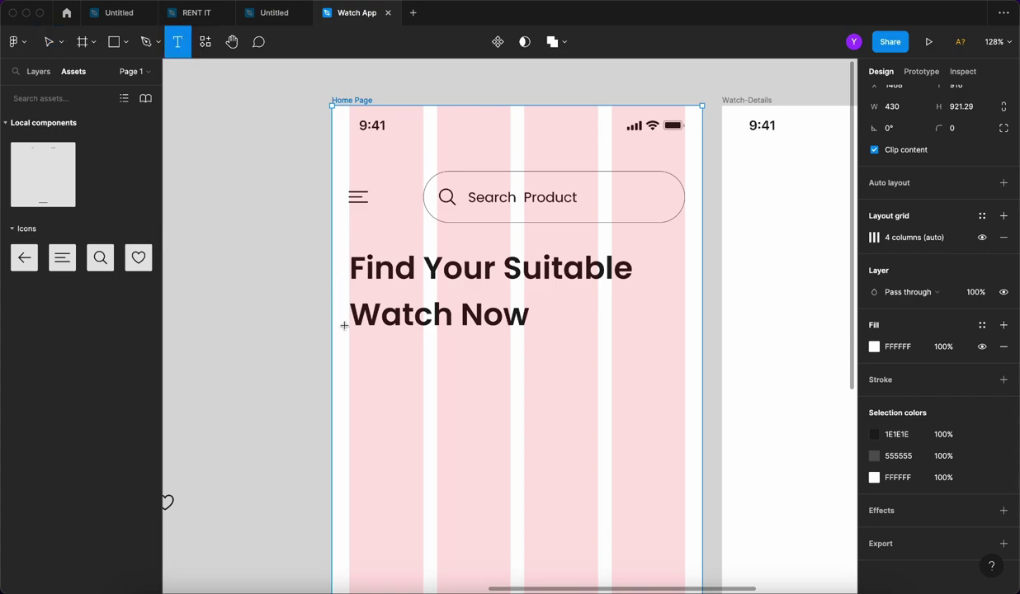
click(353, 361)
text(A)
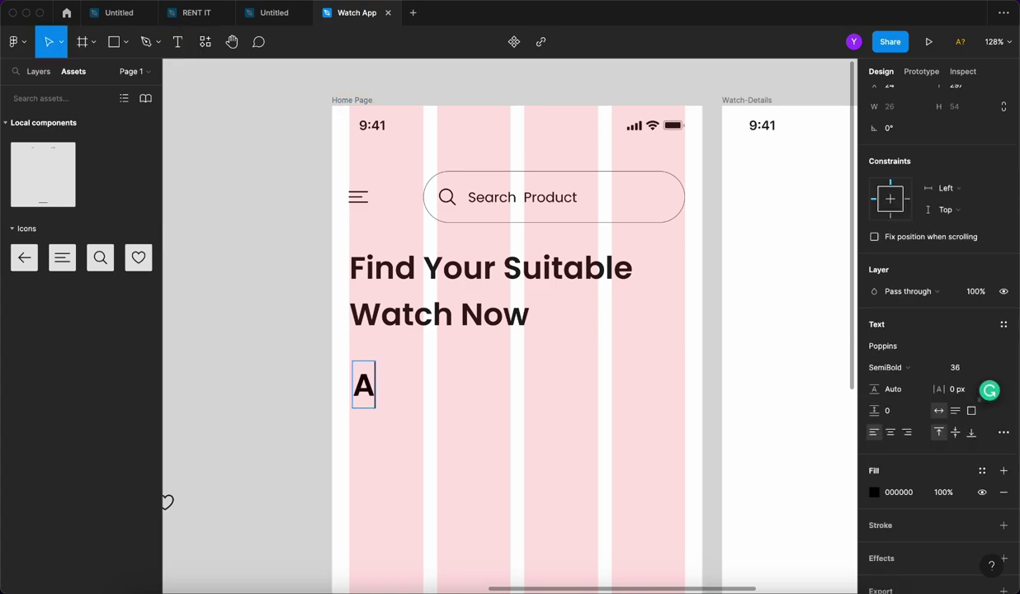
text(pple Watch)
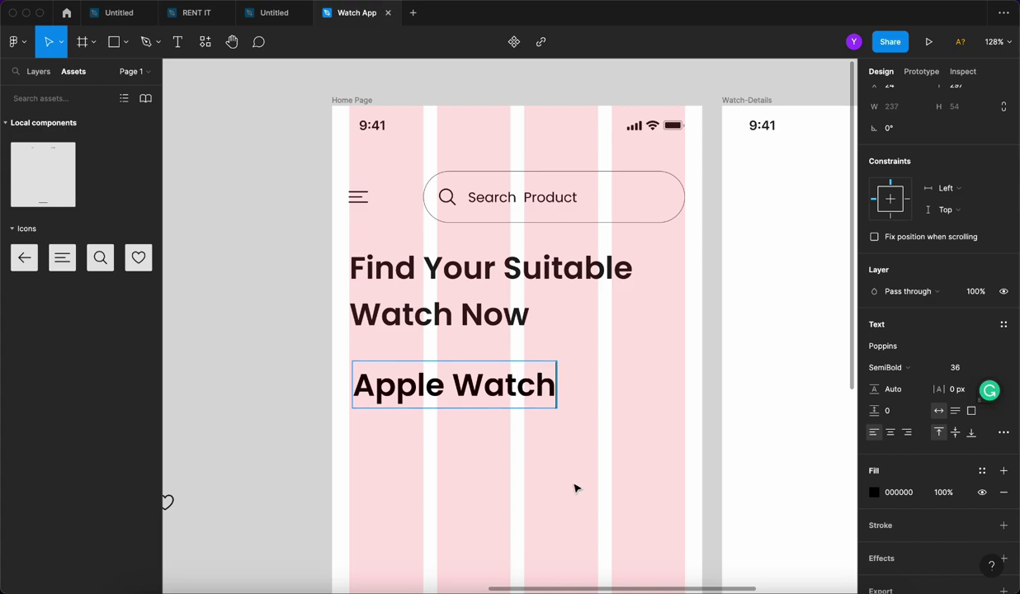
Set the "Apple Watch" text to size 16 in Regular weight and align it with the first column's left edge.
key(Escape)
click(990, 369)
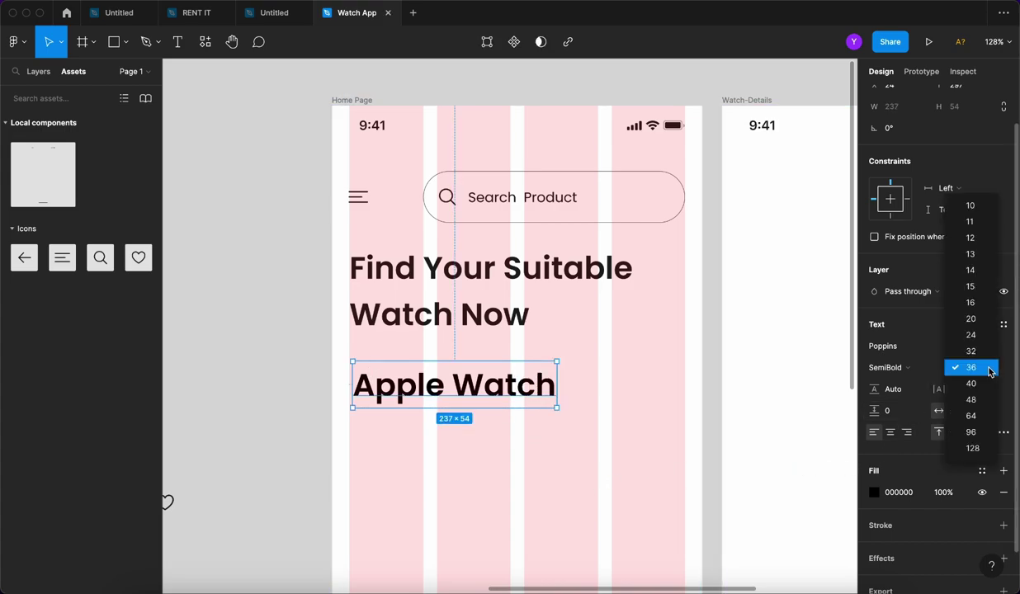
click(974, 302)
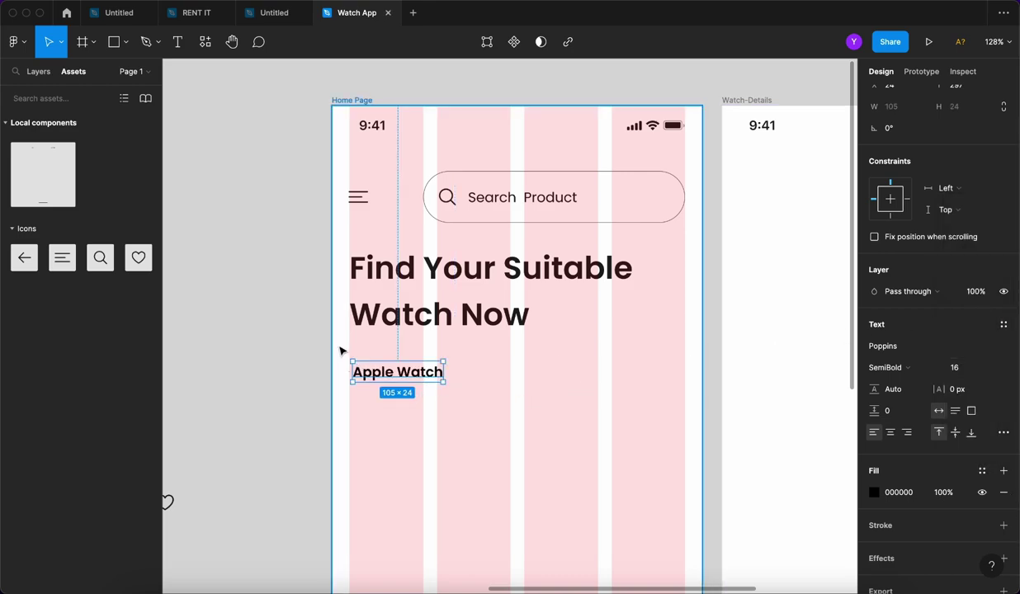
scroll(347, 355, up, 5)
drag(355, 369, 346, 374)
click(906, 372)
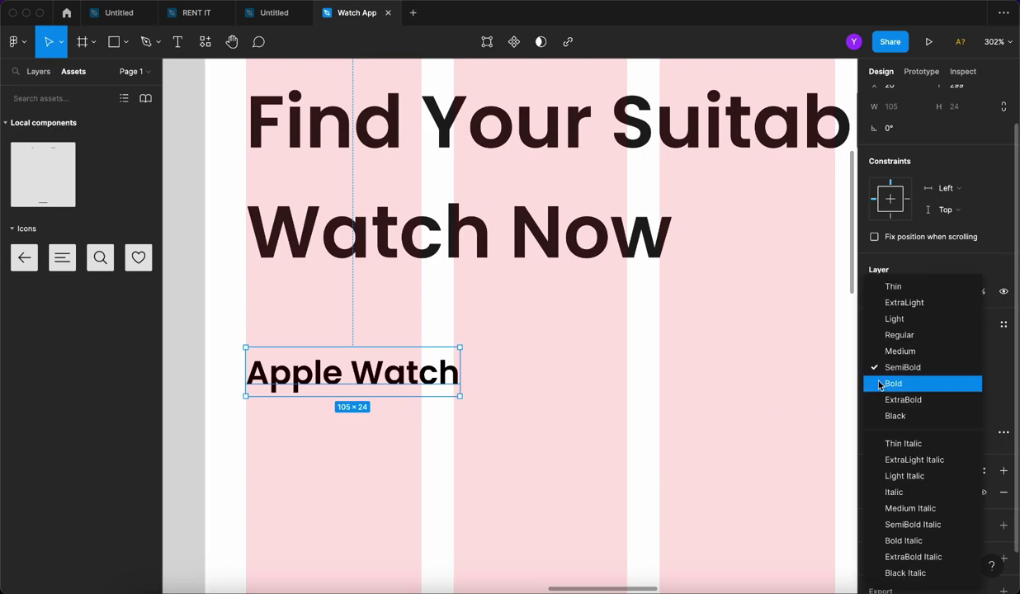
click(891, 336)
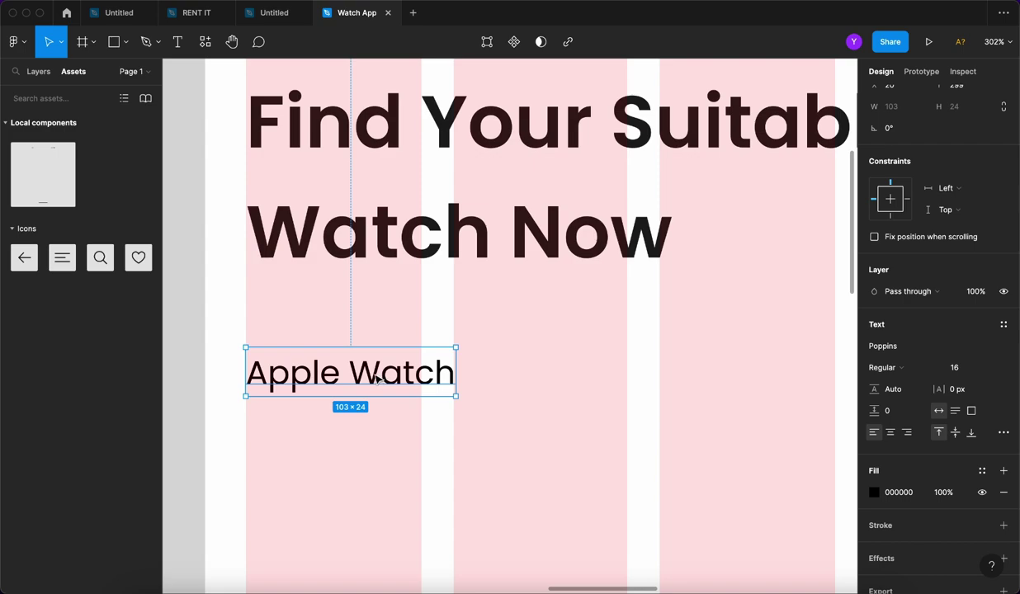
drag(368, 383, 369, 382)
key(i)
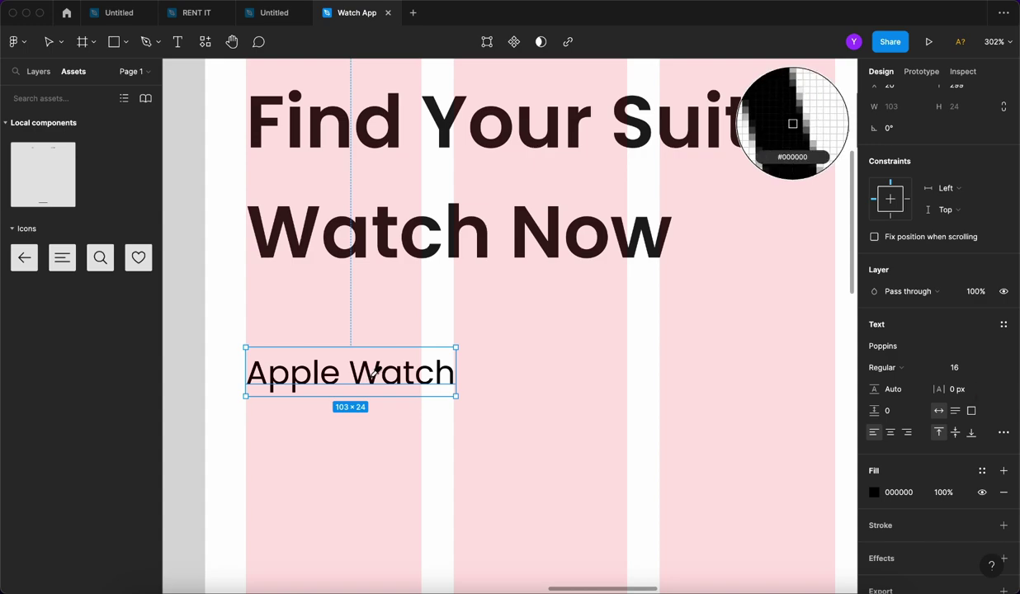
key(Escape)
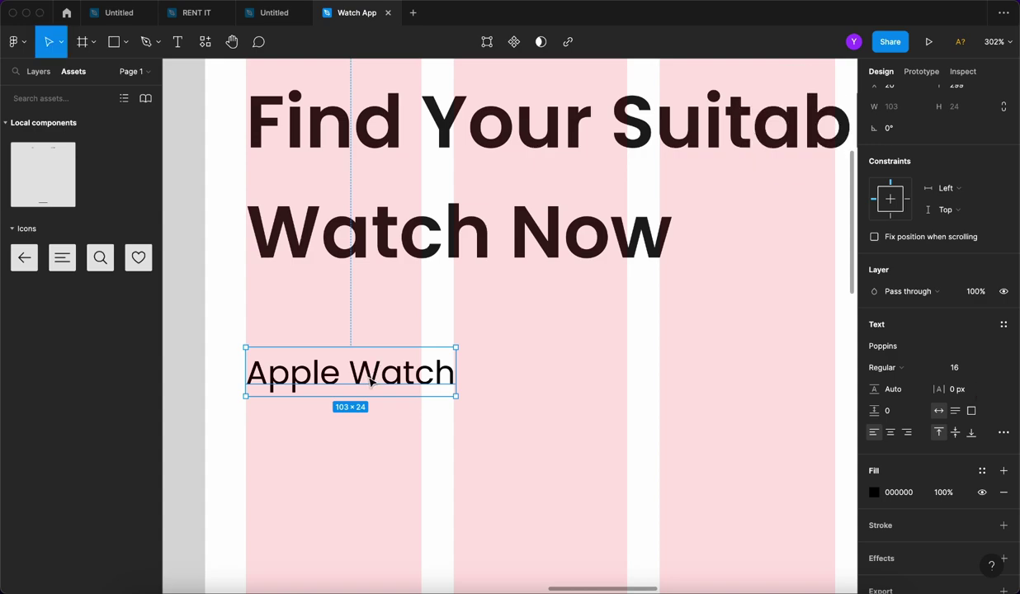
right_click(371, 382)
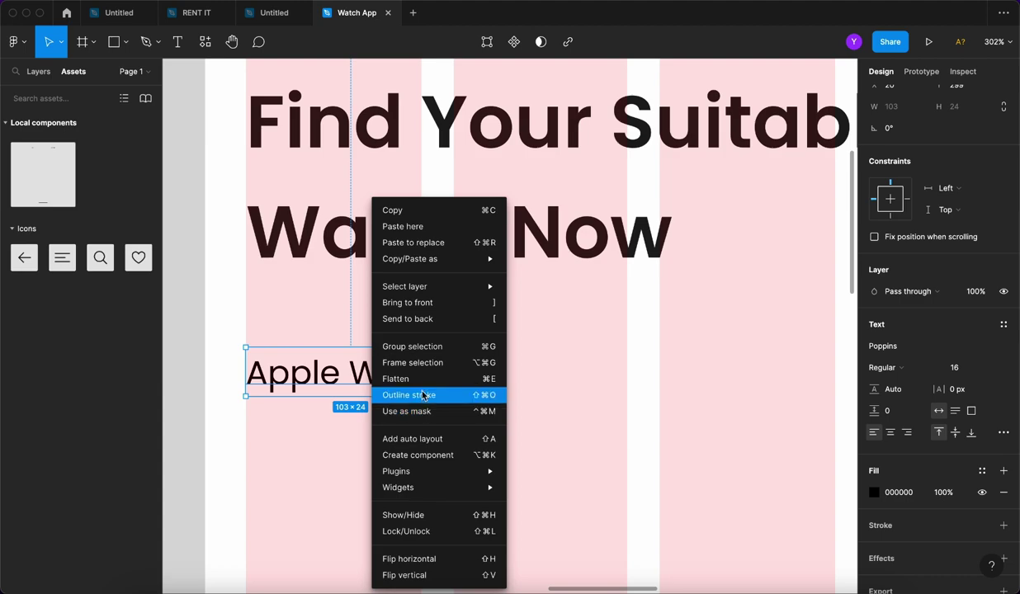
mouse_move(437, 288)
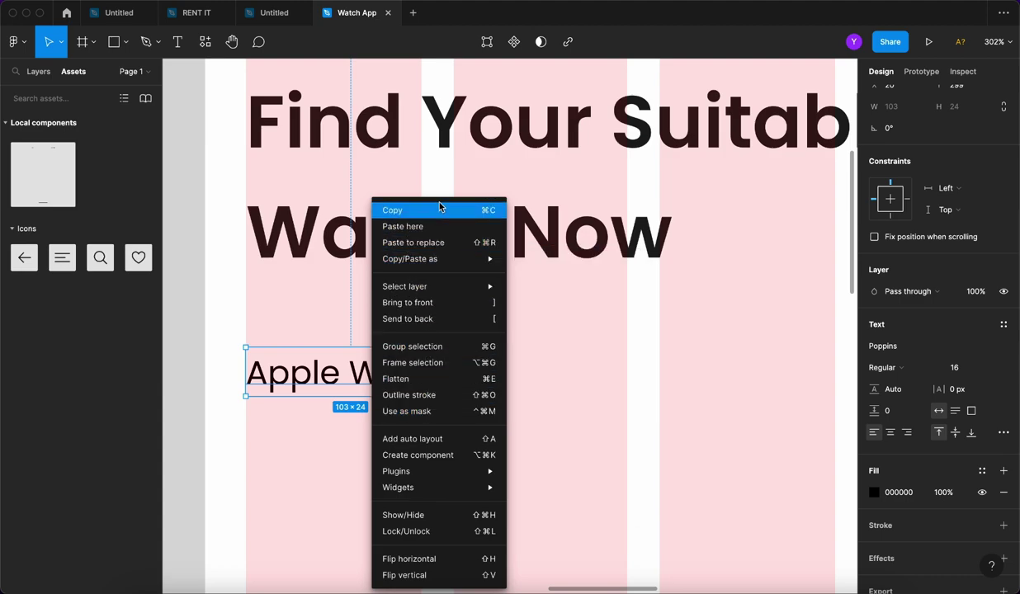
click(326, 391)
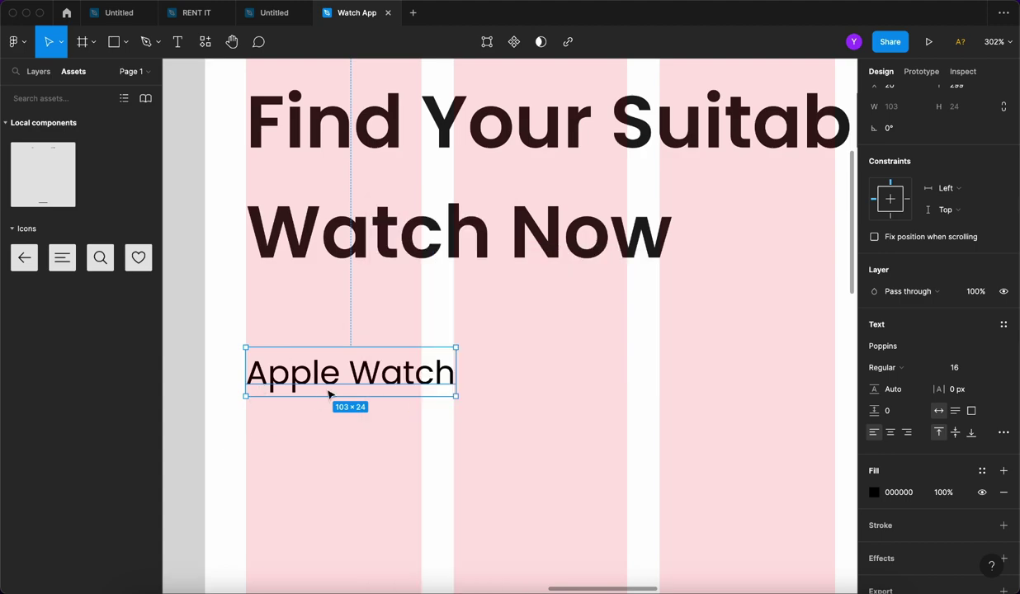
Duplicate the "Apple Watch" text, place the copy beside it on the same line, and change it to "Galaxy Watch".
key(super+d)
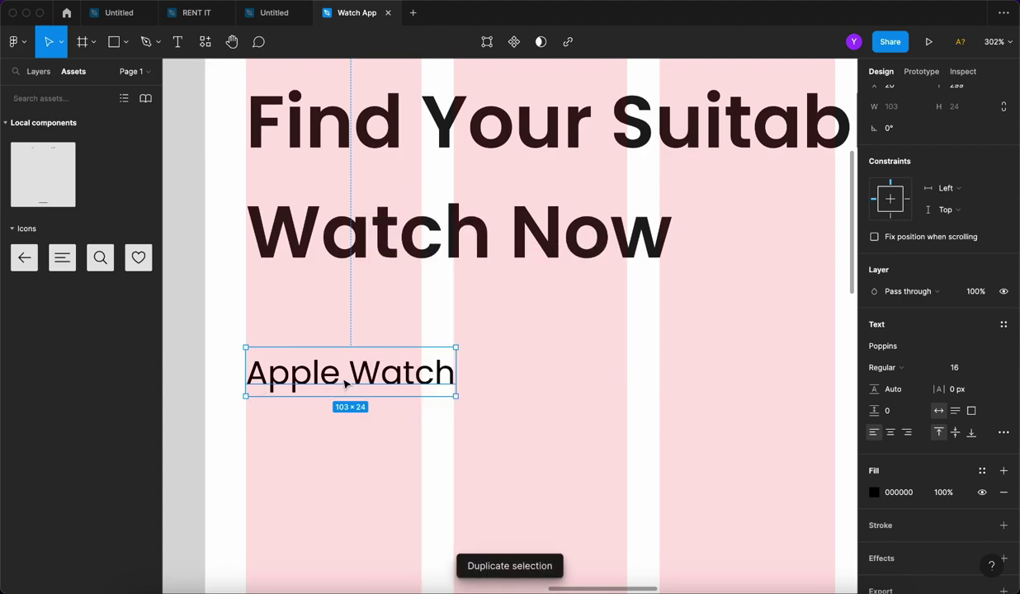
drag(345, 384, 588, 382)
double_click(588, 383)
double_click(588, 382)
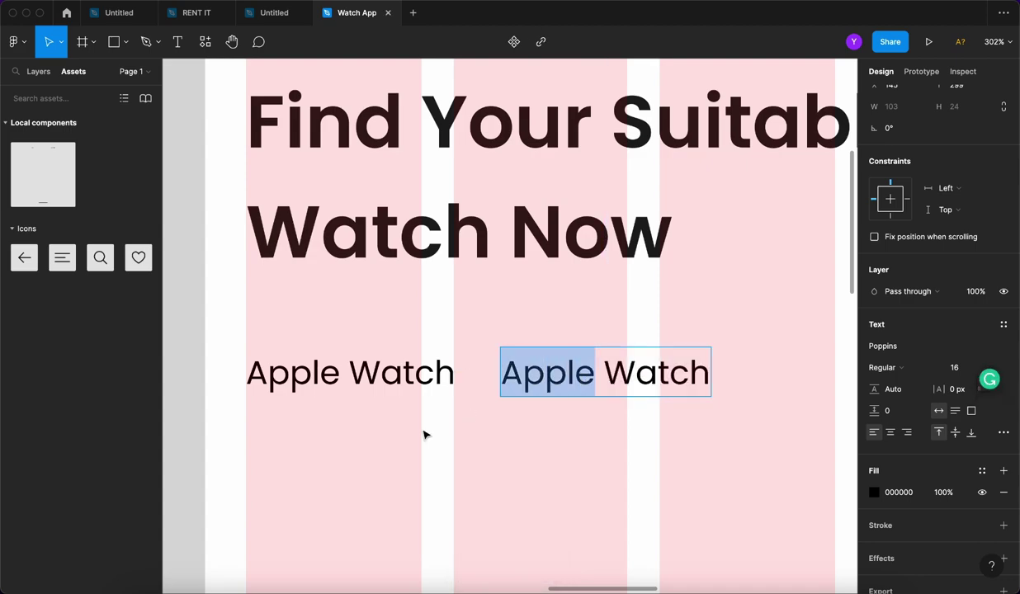
text(Galax)
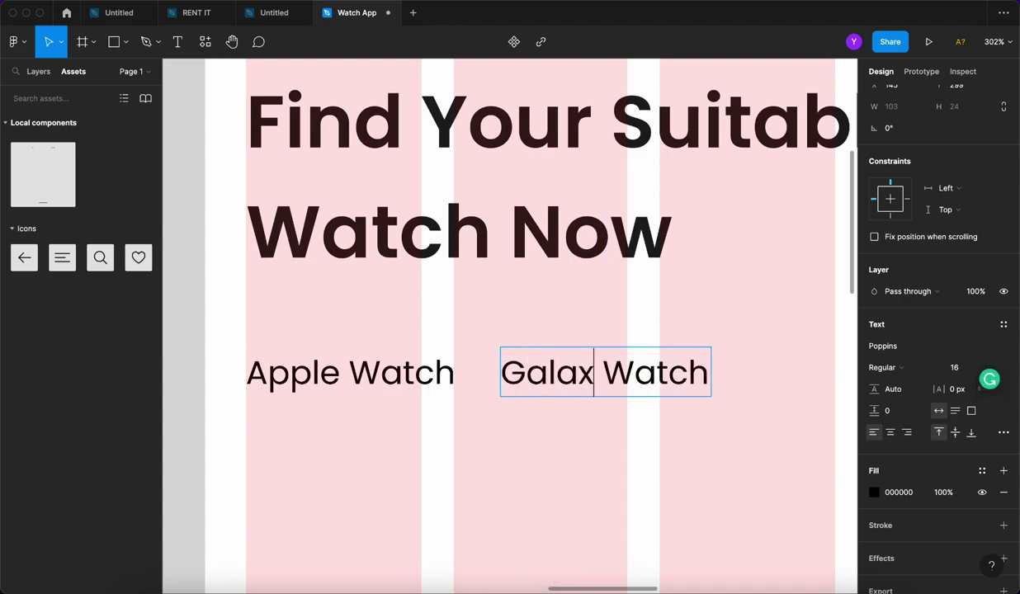
text(y)
key(Escape)
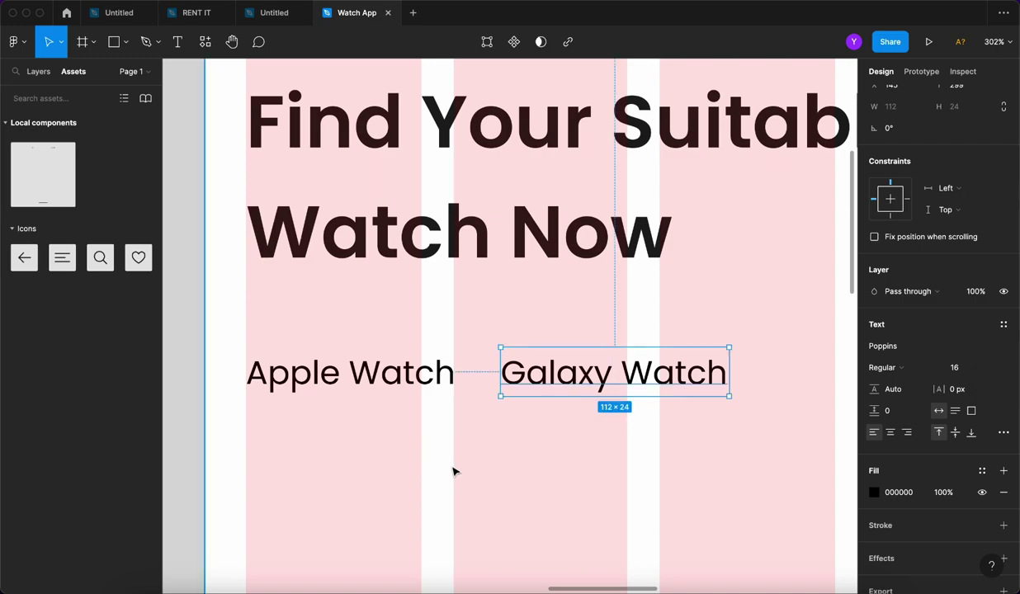
Duplicate the "Galaxy Watch" text, place the copy to its right on the same line, and change it to "Tissot".
key(super+d)
scroll(391, 421, right, 5)
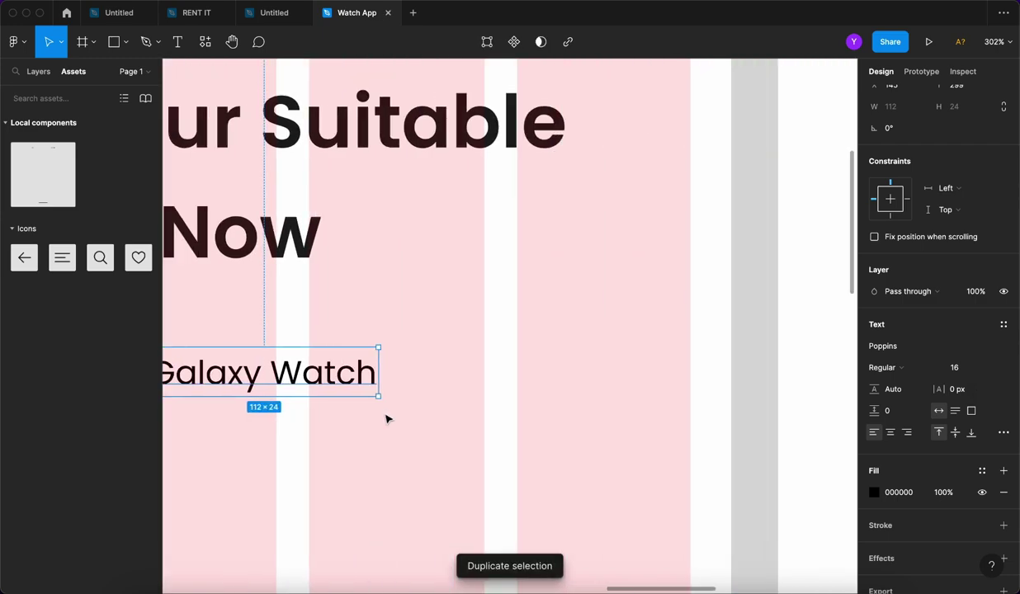
drag(359, 384, 610, 388)
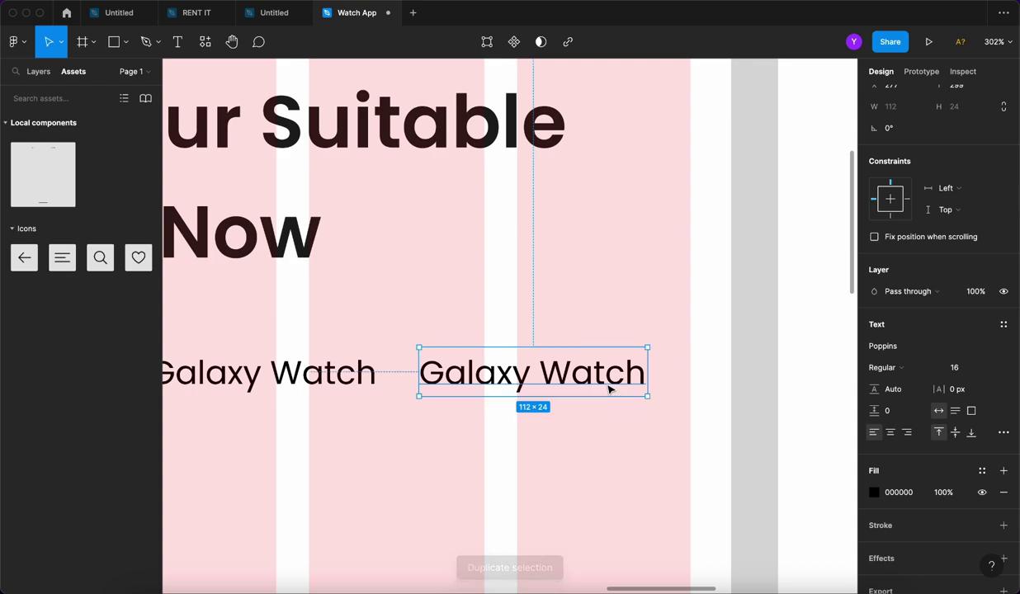
double_click(533, 371)
text(Tiisot)
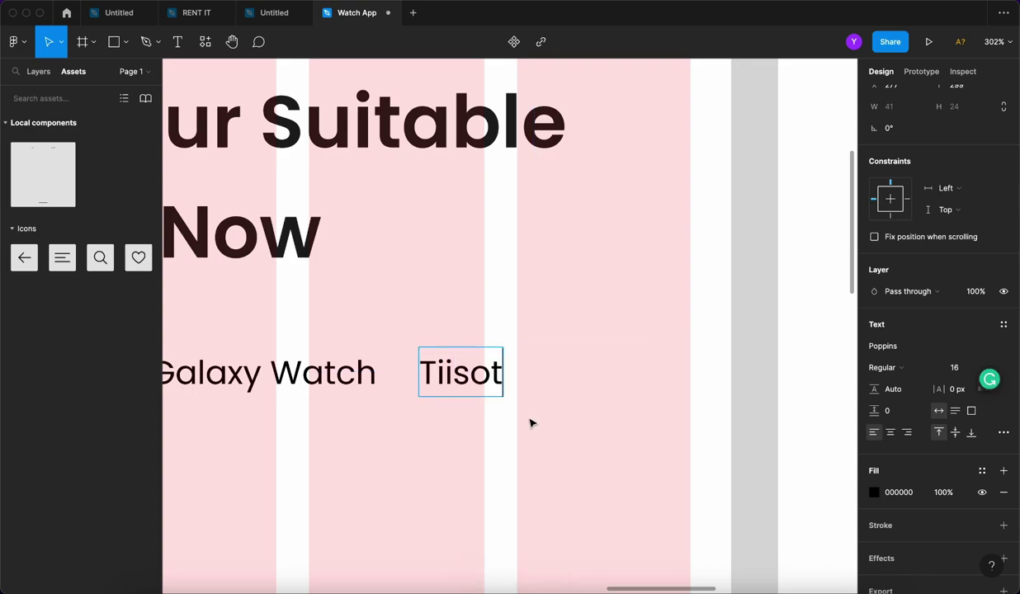
key(Escape)
double_click(459, 378)
click(465, 378)
click(451, 377)
key(BackSpace)
text(sot)
key(Escape)
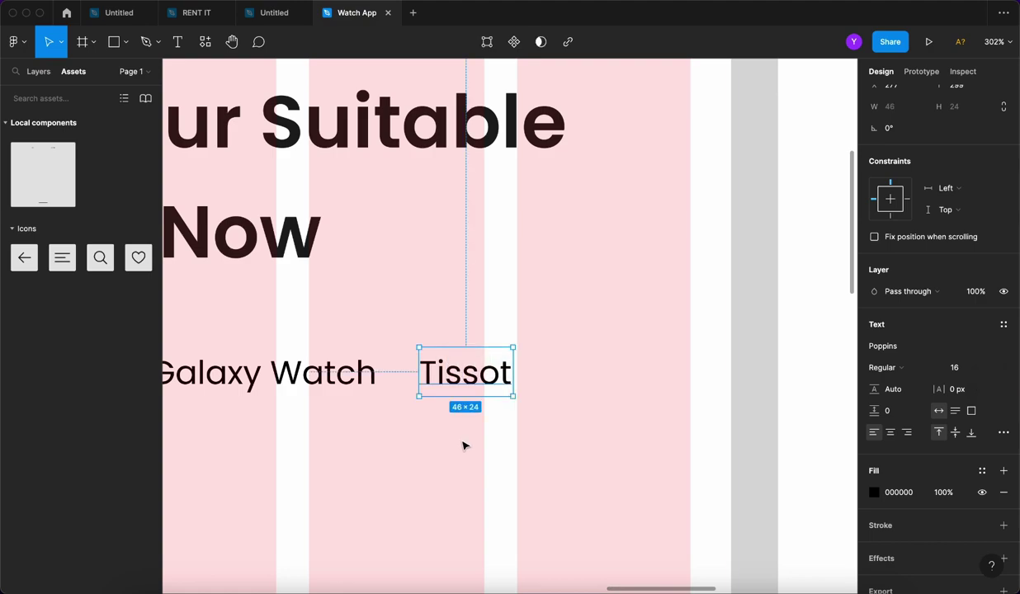
Duplicate the "Tissot" text, place the copy in the fourth column on the same line, and change it to "Rolex".
key(super+d)
drag(475, 397, 646, 384)
double_click(637, 380)
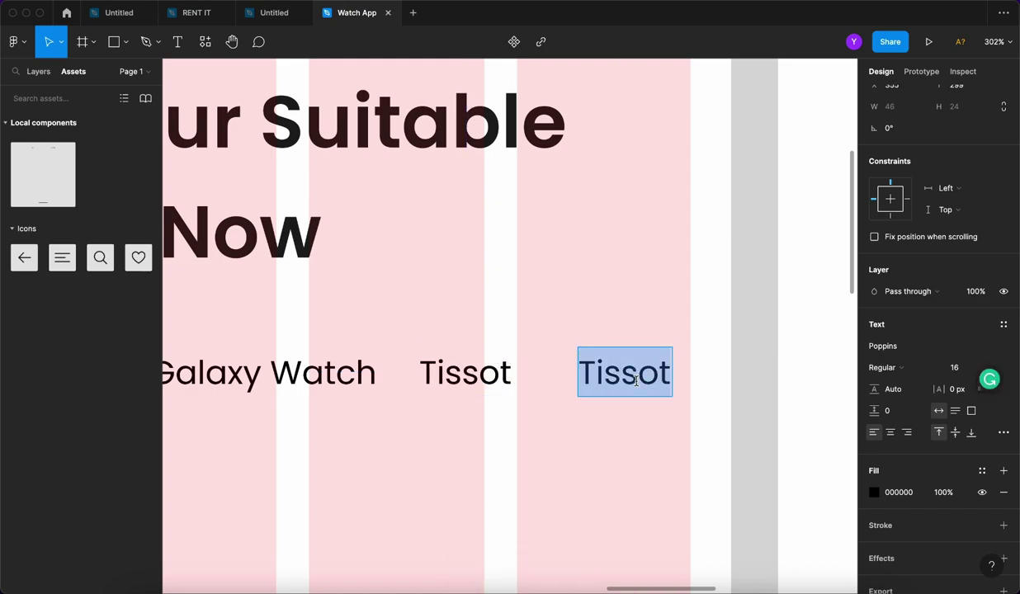
text(Rol)
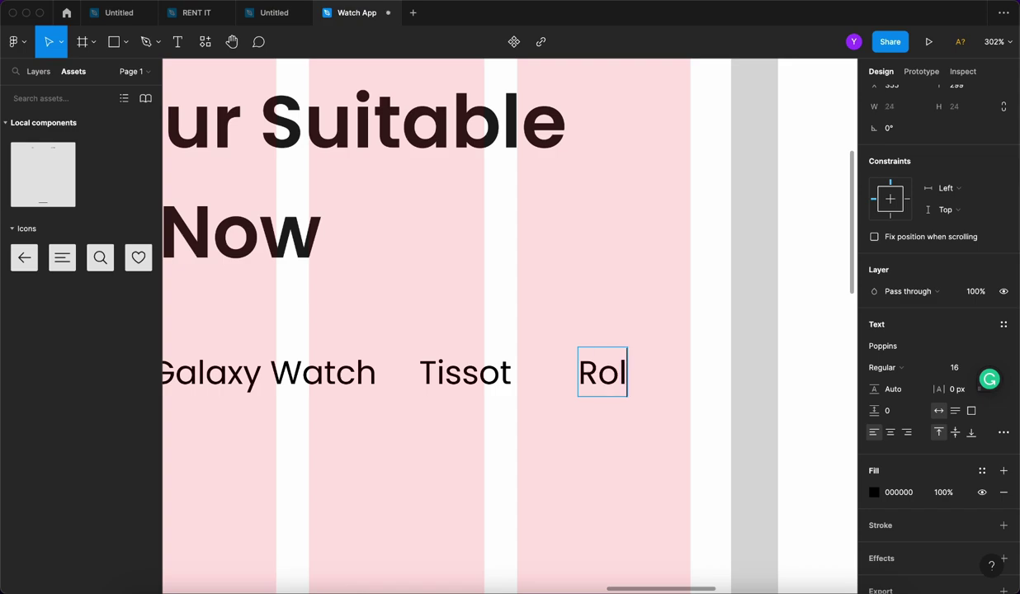
text(ex)
key(Escape)
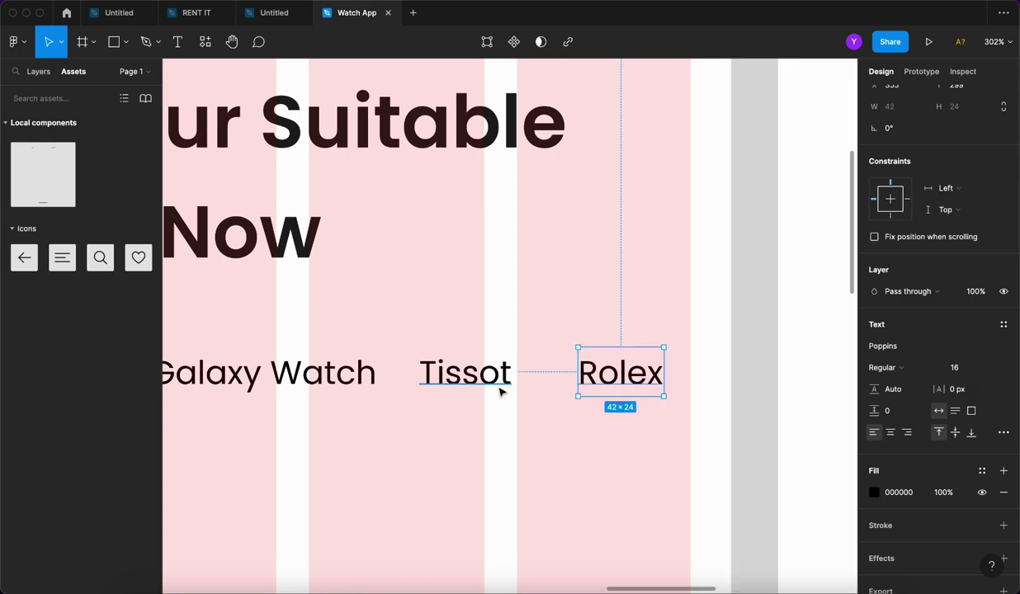
Combine the four labels Apple Watch, Galaxy Watch, Tissot and Rolex into a horizontal auto layout.
shift+click(499, 389)
scroll(528, 405, right, 1)
scroll(522, 399, left, 10)
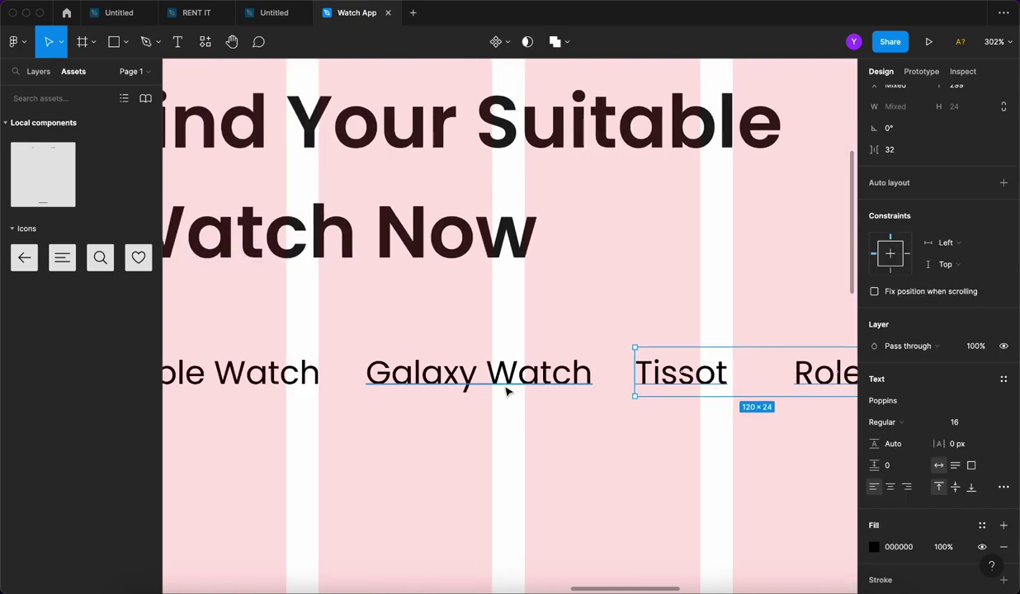
shift+click(507, 395)
scroll(506, 403, left, 2)
shift+click(494, 386)
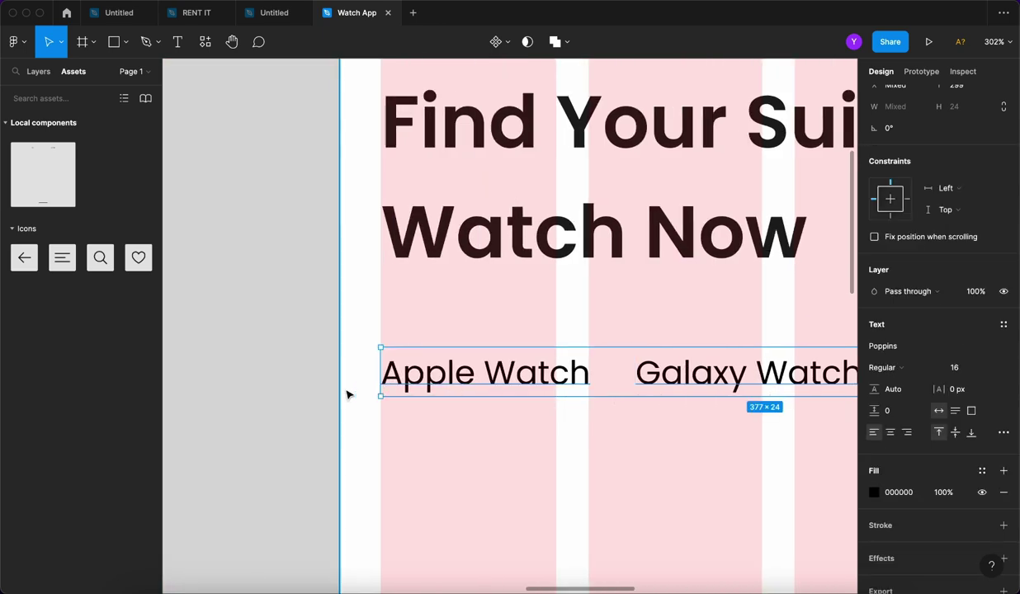
scroll(346, 391, down, 5)
key(shift+a)
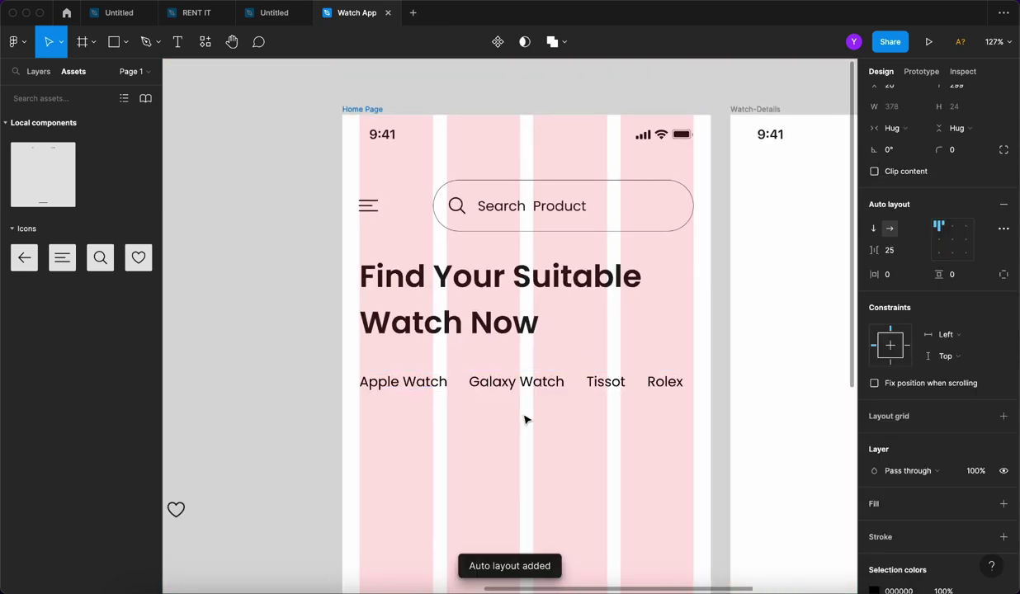
Set the spacing between the labels in the auto layout row to 29.
click(904, 249)
key(Up)
key(Up)
key(Up)
key(Up)
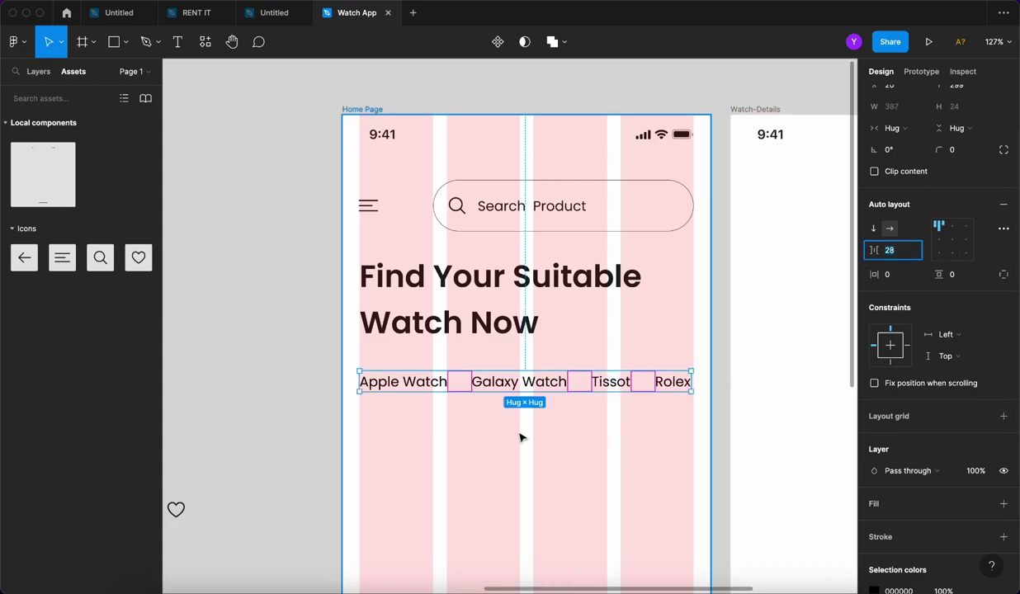
click(488, 427)
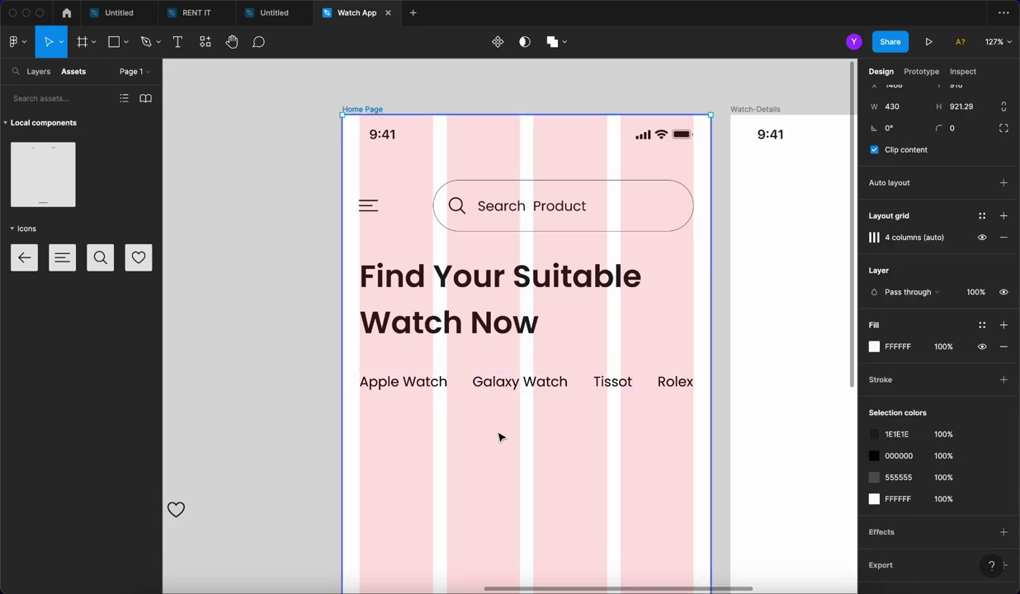
Ungroup the auto layout row so the four watch labels are separate text layers on the Home Page.
click(386, 394)
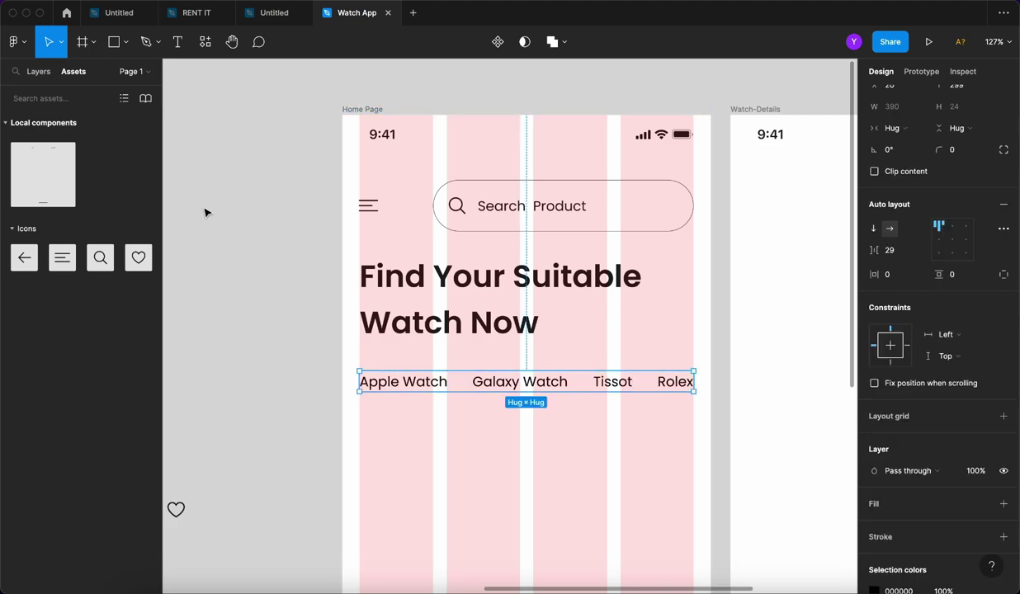
click(33, 71)
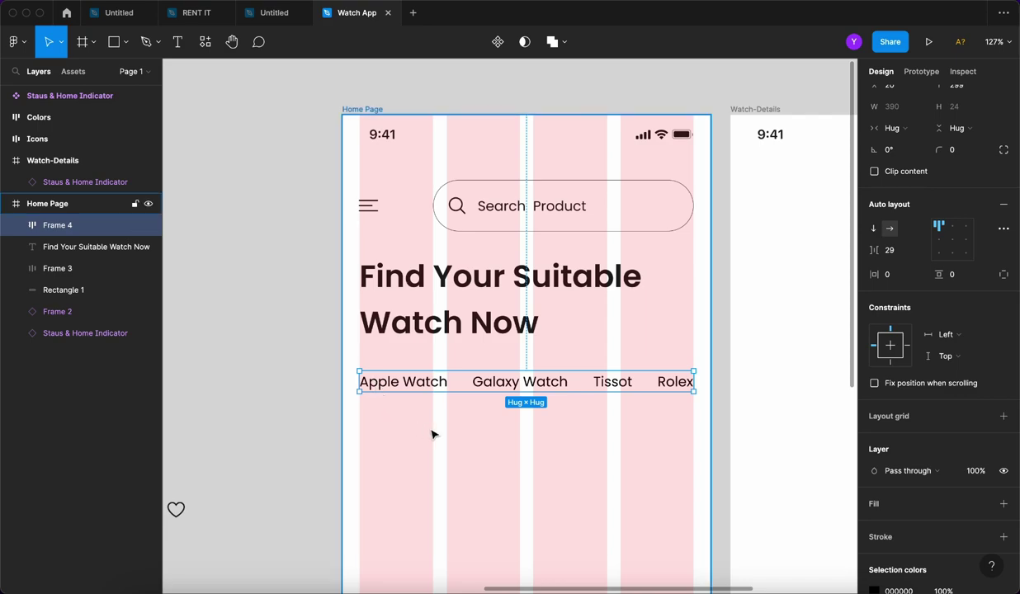
scroll(438, 435, up, 3)
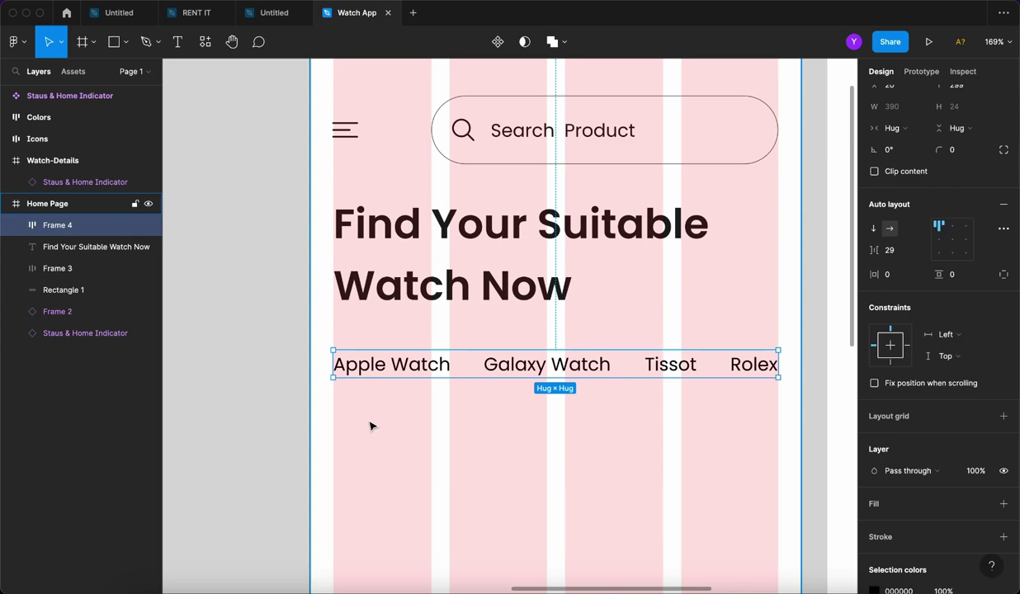
key(super+shift+g)
key(Escape)
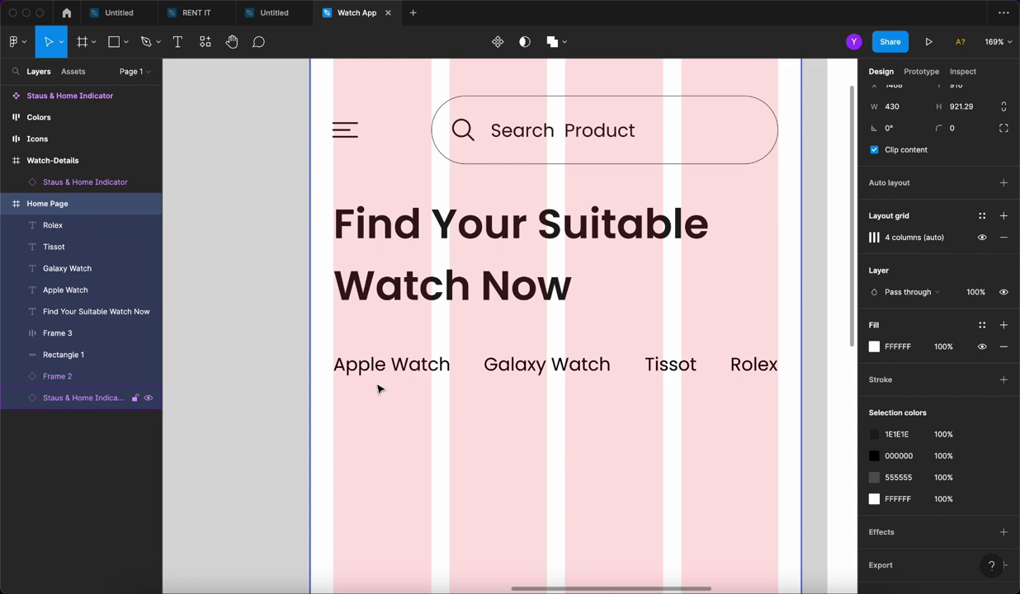
Draw a thin underline rectangle about 79 by 2 just below "Apple Watch", aligned with the text's left edge.
key(r)
mouse_move(341, 383)
mouse_down()
mouse_move(449, 388)
mouse_move(431, 385)
mouse_up()
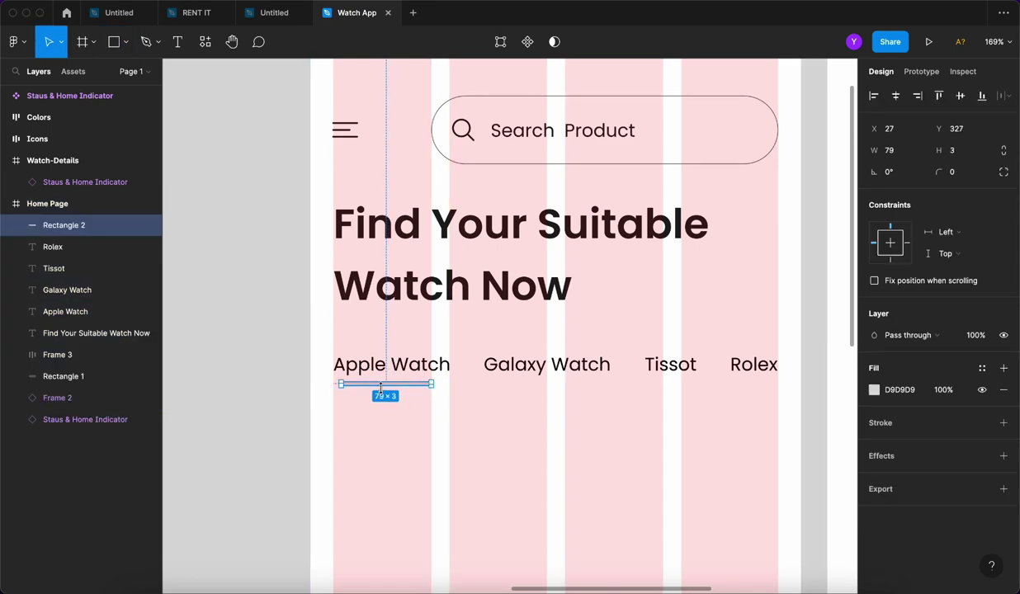
scroll(363, 380, up, 5)
drag(324, 371, 303, 355)
scroll(298, 365, up, 4)
scroll(305, 357, down, 4)
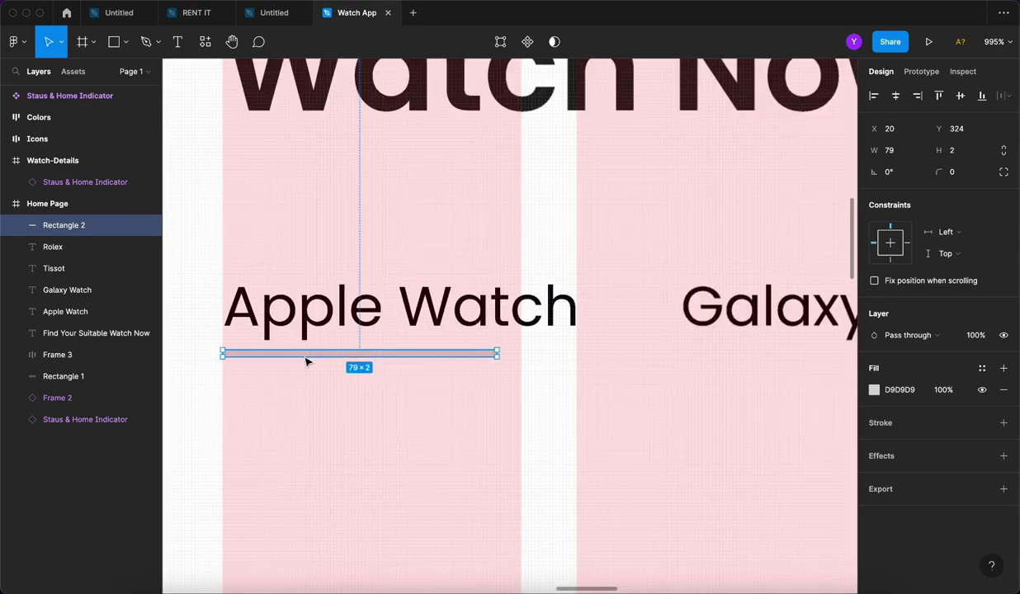
Set the underline rectangle's corner radius to 10.
click(955, 174)
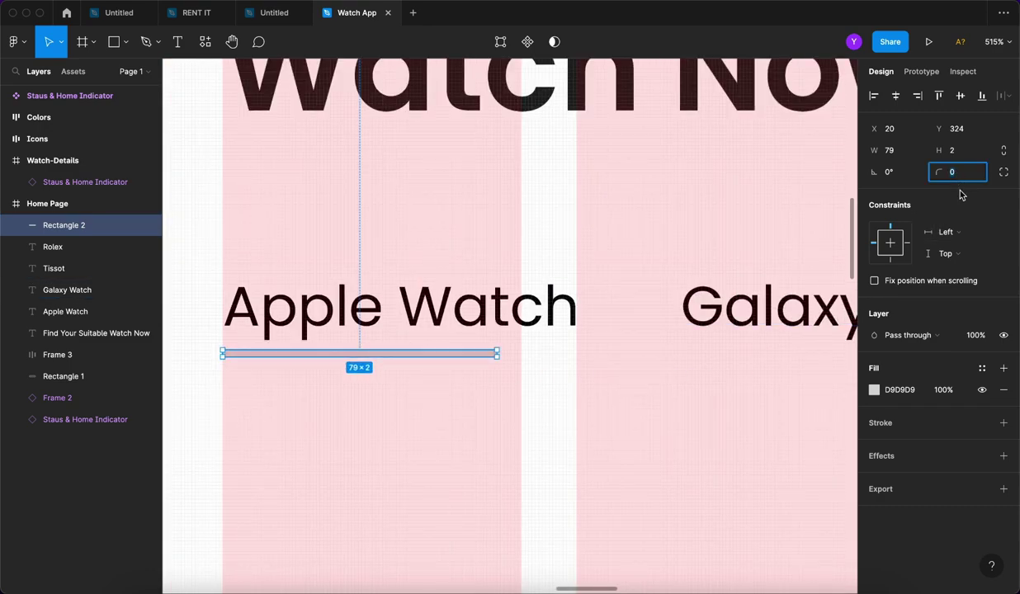
text(10)
key(Return)
key(Escape)
Recolor the "Apple Watch" label and its underline with the document's purple-blue 4F37EC.
click(476, 355)
click(953, 154)
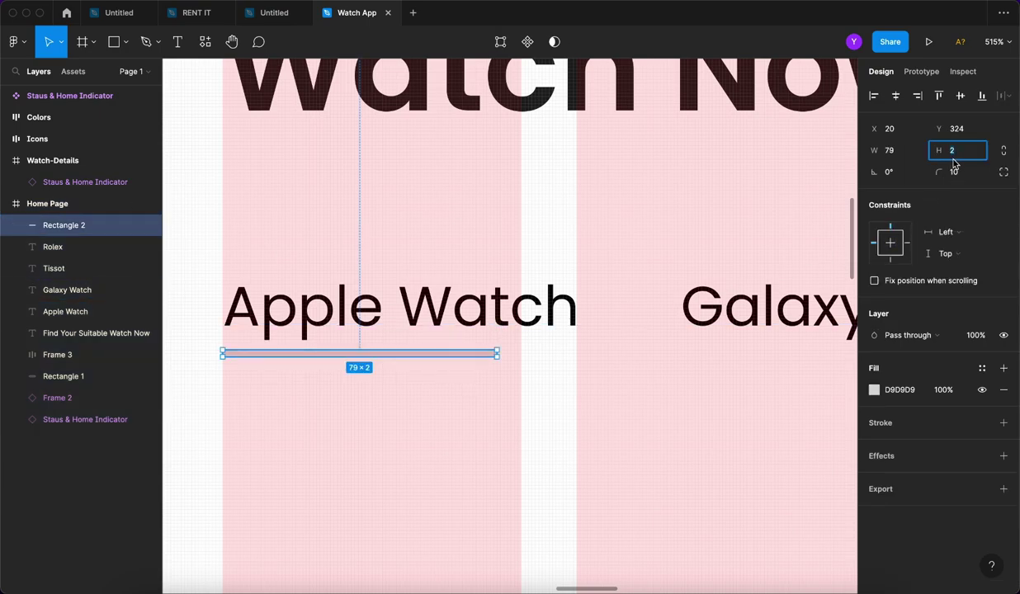
shift+click(524, 324)
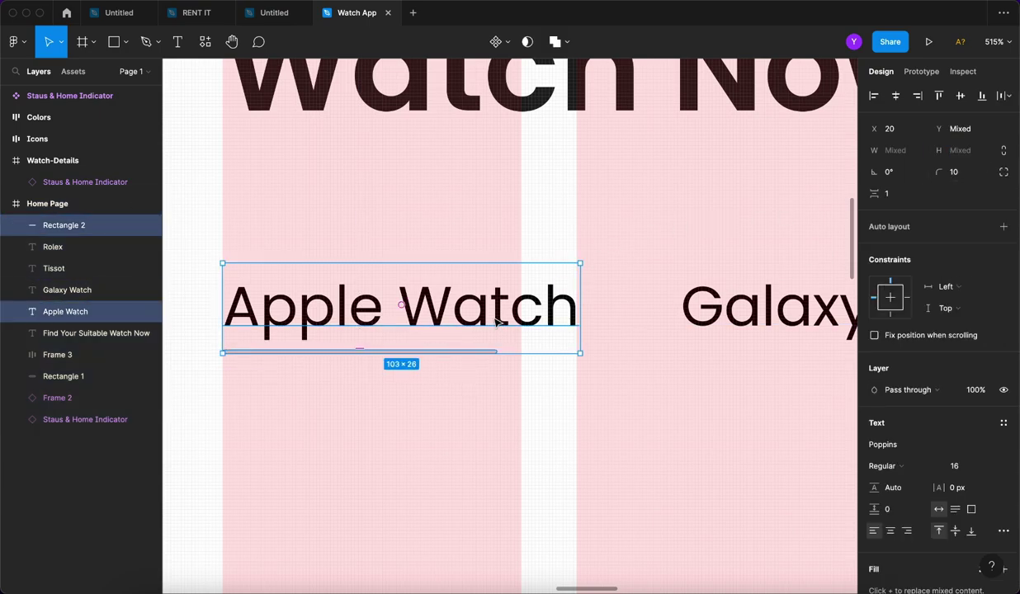
scroll(599, 314, down, 10)
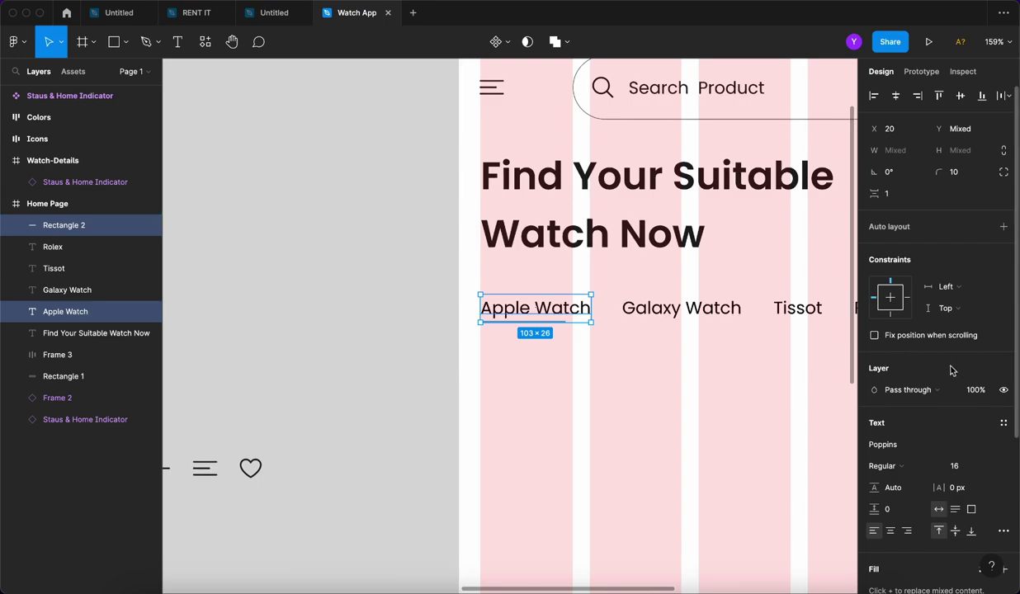
scroll(893, 436, down, 3)
scroll(892, 436, down, 3)
click(875, 506)
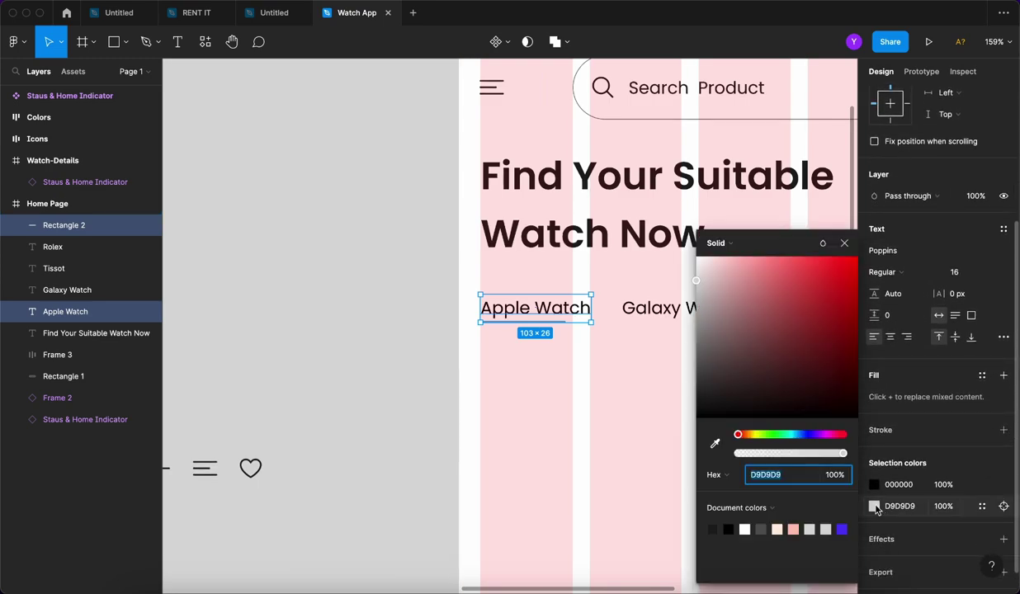
click(842, 530)
click(875, 485)
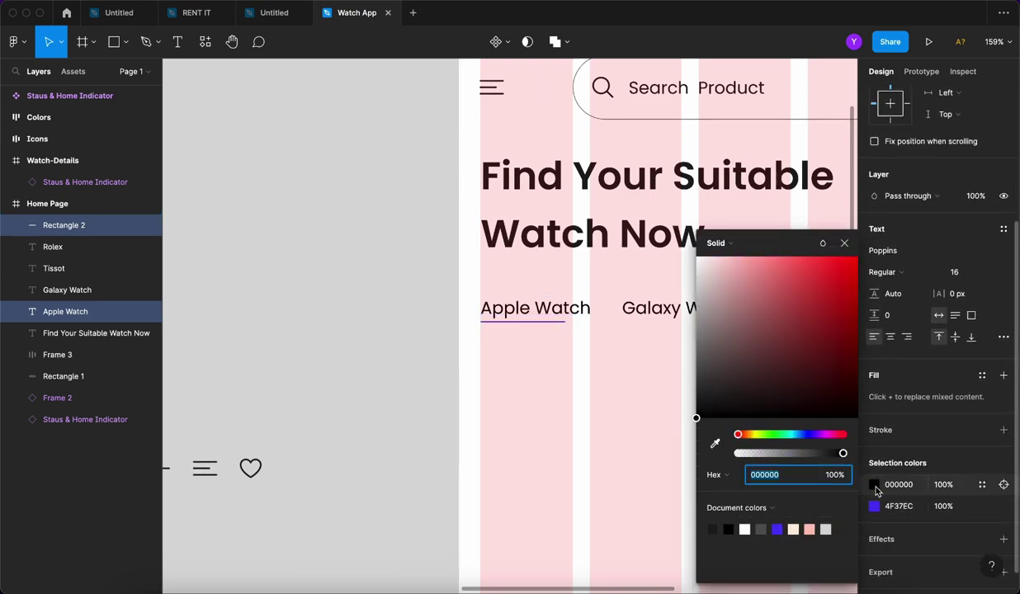
click(777, 529)
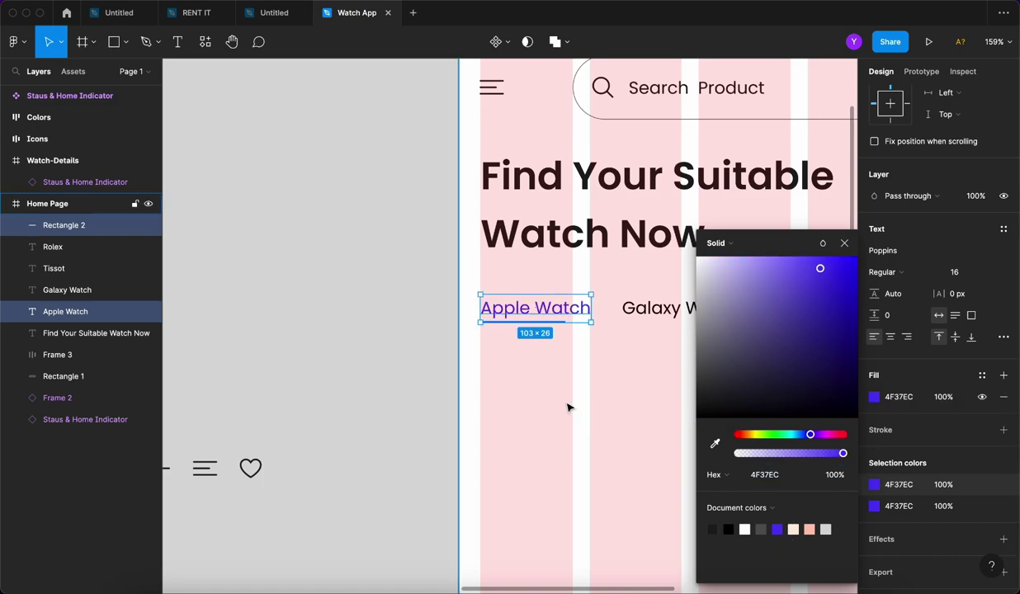
key(Escape)
key(Escape)
Set the "Apple Watch" label's font weight to Medium.
scroll(574, 359, down, 5)
scroll(574, 360, up, 5)
click(433, 341)
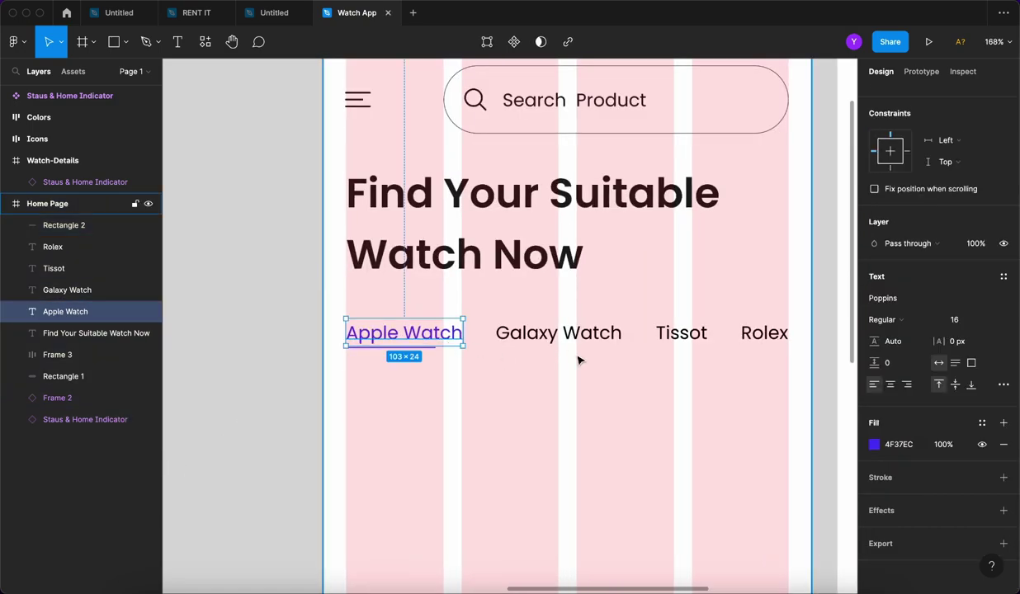
click(897, 319)
click(901, 336)
key(Escape)
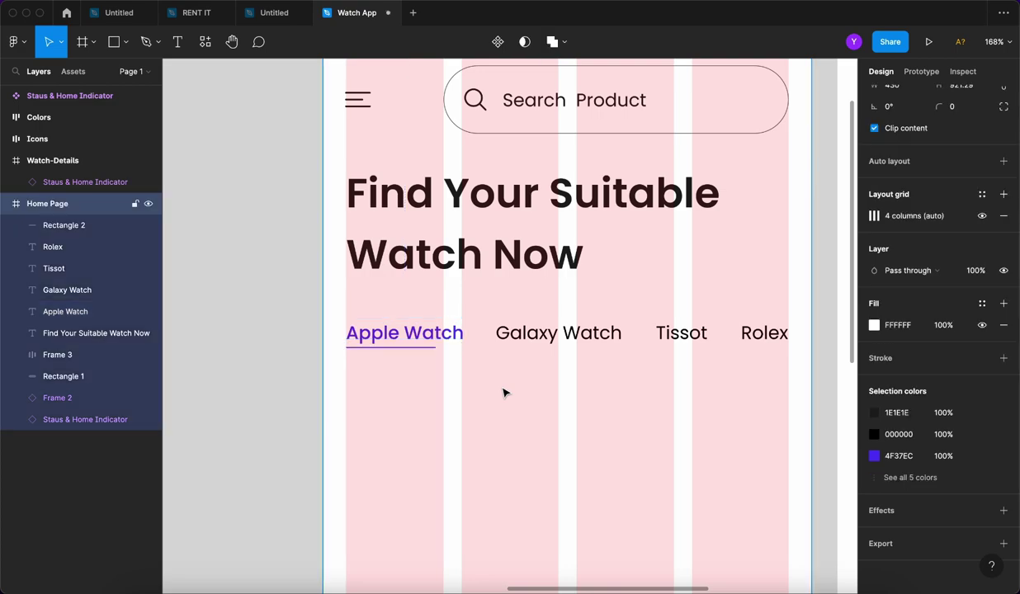
scroll(486, 381, up, 3)
scroll(374, 286, down, 8)
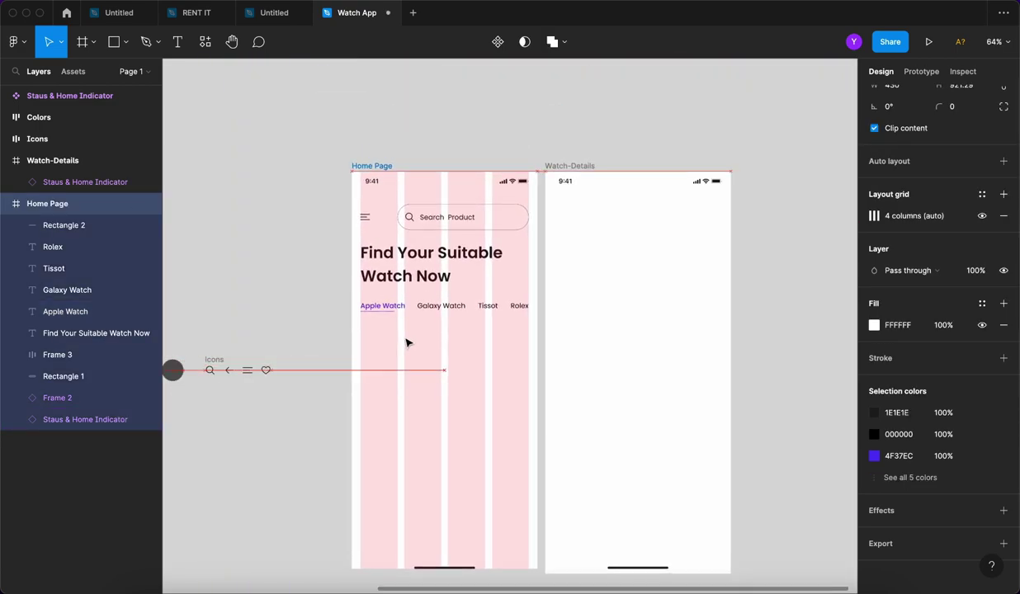
click(324, 303)
Group the "Apple Watch" label with its underline.
scroll(402, 314, up, 5)
scroll(402, 315, up, 5)
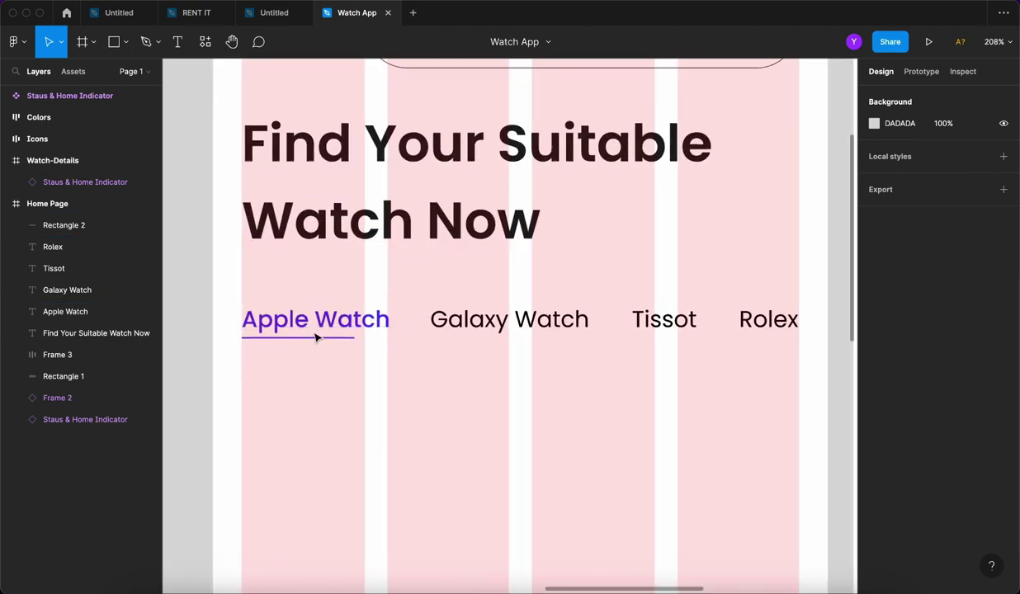
click(341, 337)
shift+click(341, 323)
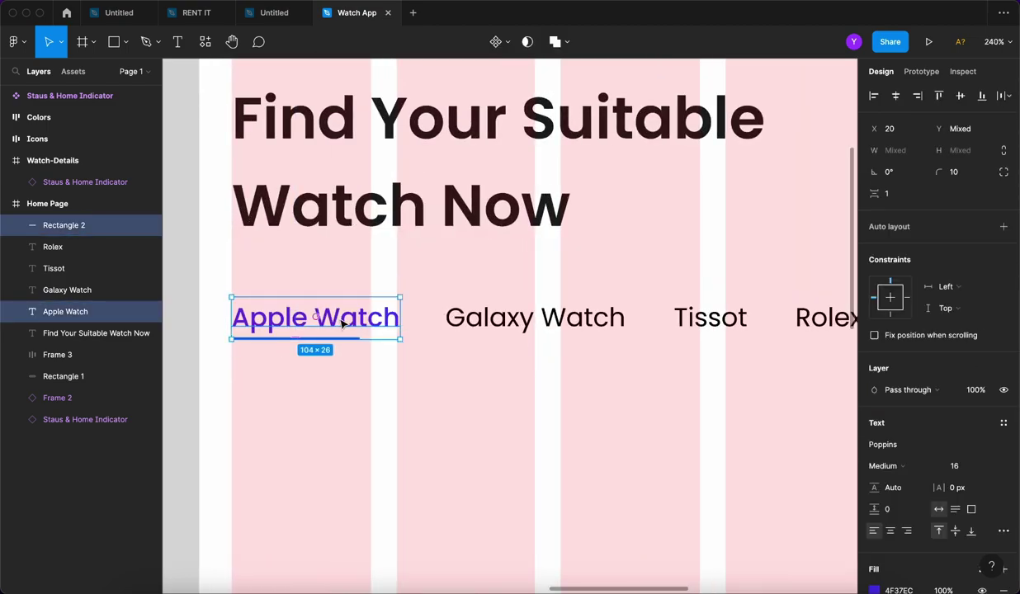
key(super+g)
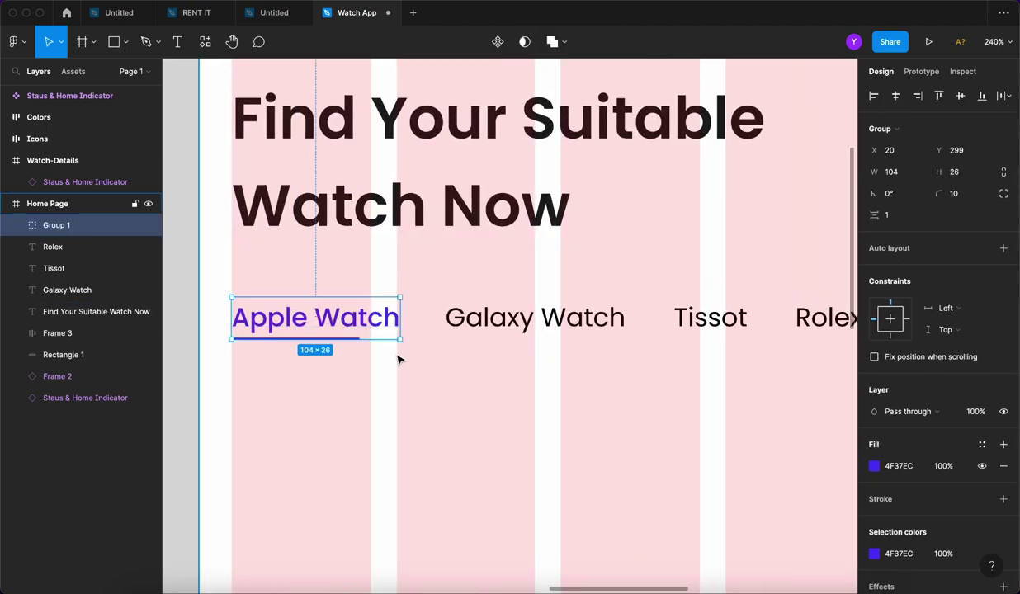
key(Escape)
scroll(395, 367, down, 6)
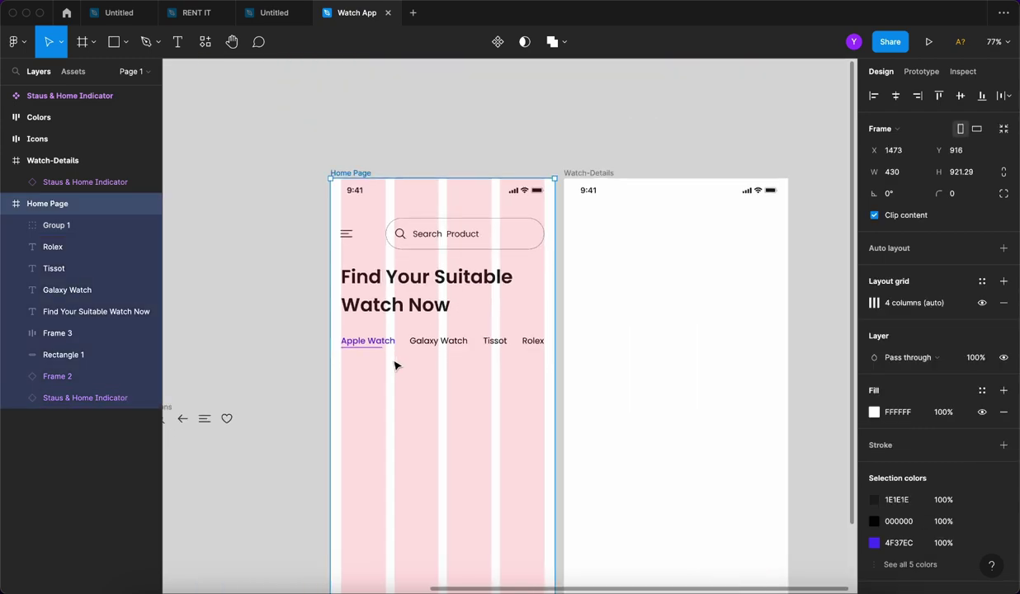
Draw a 188 by 260 card rectangle below the watch labels at X 20, Y 360, spanning the first two grid columns.
click(114, 41)
scroll(350, 313, up, 2)
mouse_move(347, 297)
mouse_down()
mouse_move(440, 360)
mouse_move(490, 460)
mouse_move(470, 477)
mouse_up()
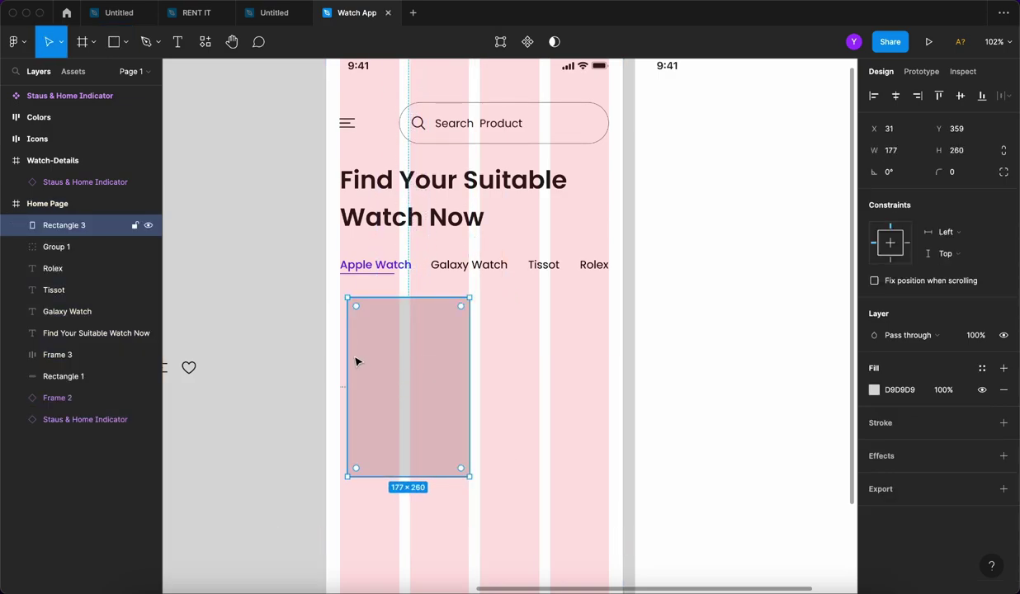
drag(349, 351, 386, 322)
scroll(354, 366, up, 3)
scroll(388, 331, down, 2)
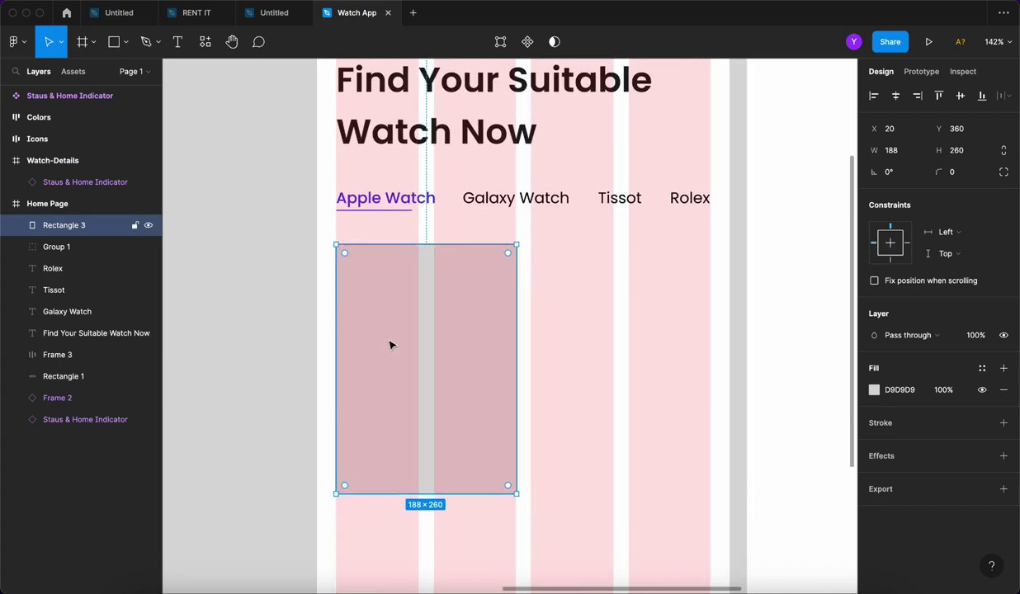
Reduce the card rectangle's height to 240 and set its corner radius to 10.
scroll(391, 344, down, 5)
scroll(417, 405, up, 3)
drag(417, 413, 417, 396)
scroll(419, 399, up, 2)
click(979, 175)
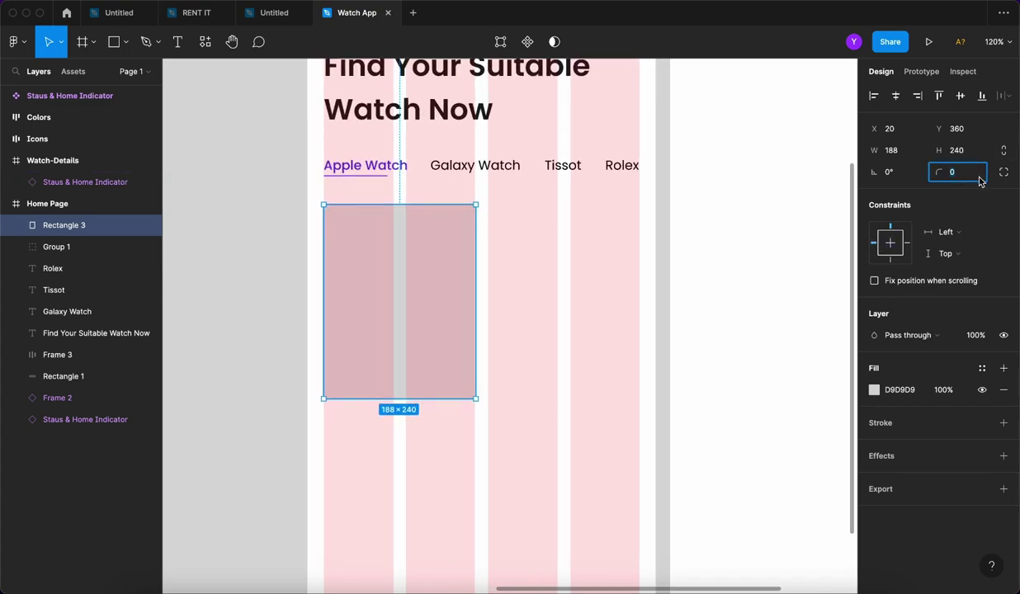
text(10)
key(Return)
click(649, 303)
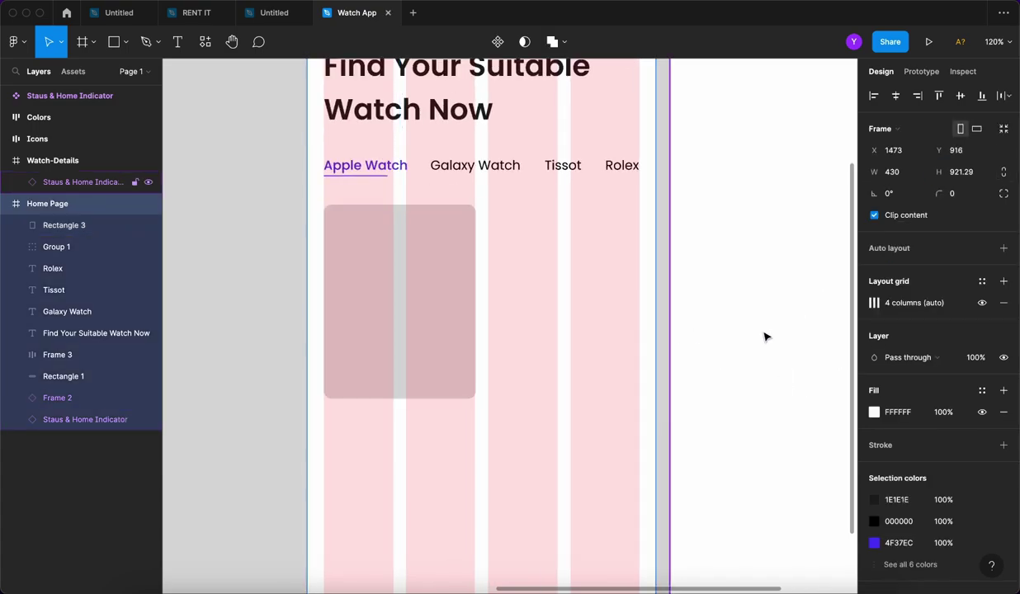
Narrow the card rectangle to a width of 187 so its right edge meets the second grid column's edge.
click(439, 264)
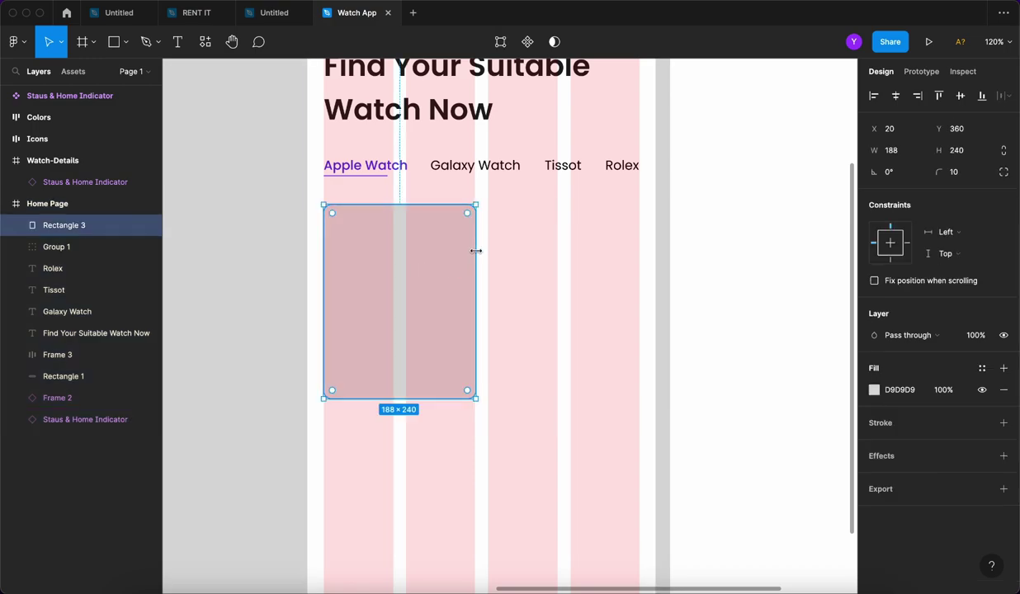
scroll(476, 252, up, 15)
click(471, 227)
click(464, 223)
drag(465, 218, 450, 219)
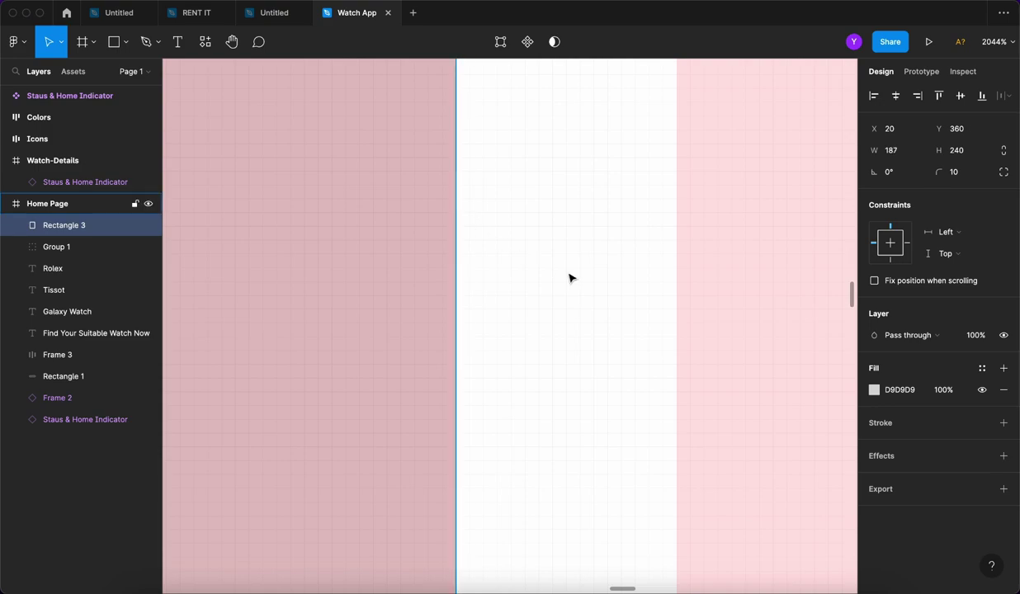
scroll(570, 275, down, 12)
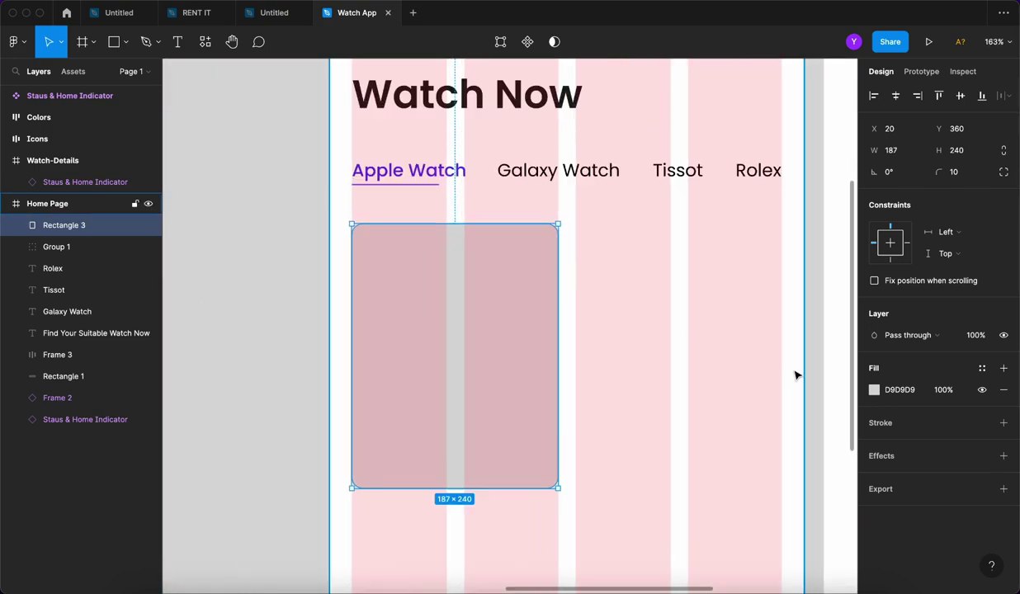
Lighten the card rectangle's fill to the pale gray F5F5F5.
click(874, 390)
drag(711, 275, 690, 269)
click(590, 269)
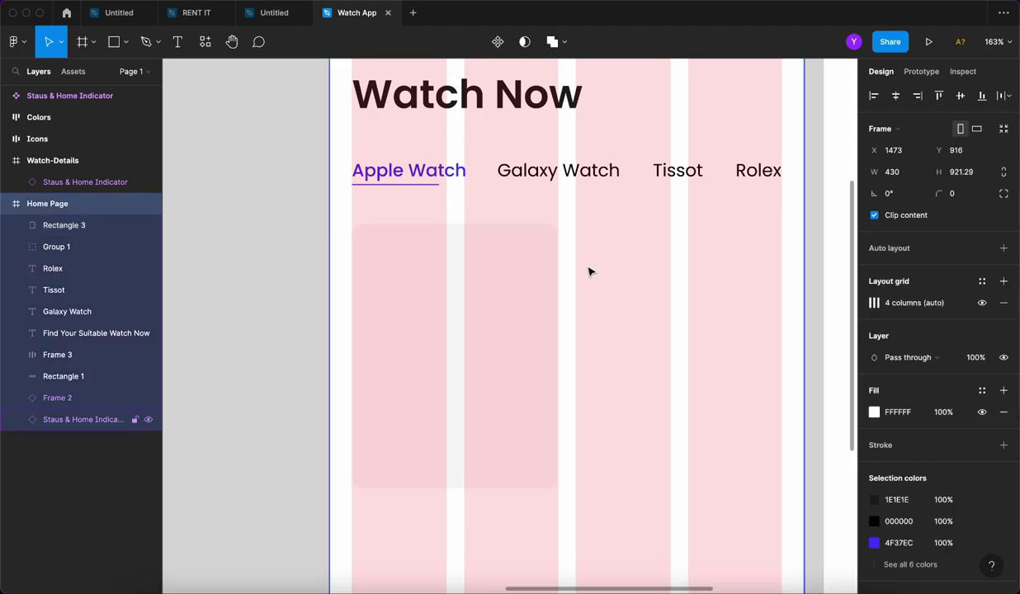
scroll(448, 298, down, 3)
click(449, 298)
Hide the four-column layout grid on the Home Page frame.
click(580, 297)
scroll(581, 297, up, 2)
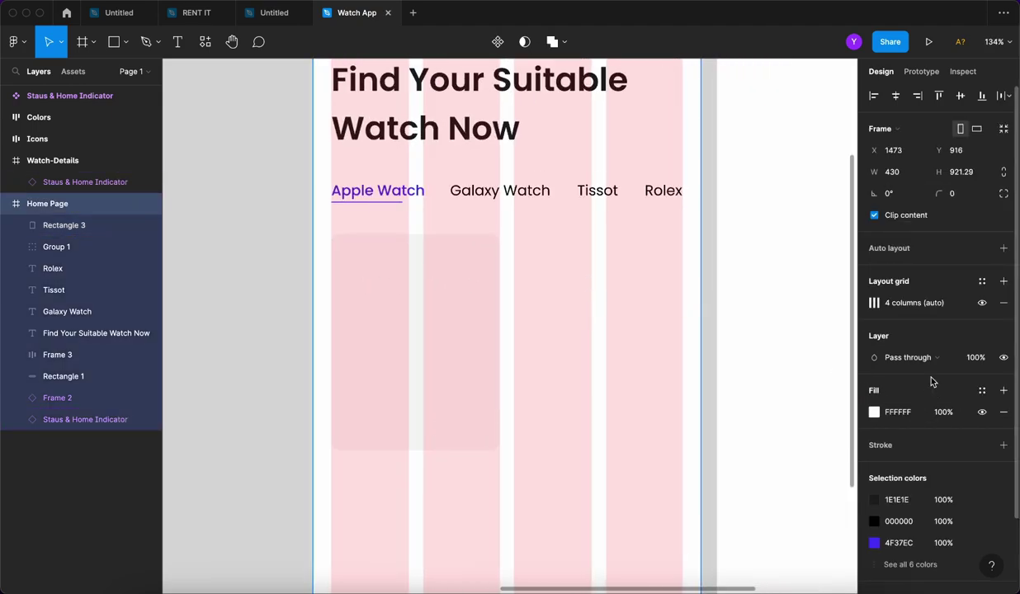
click(983, 303)
right_click(383, 293)
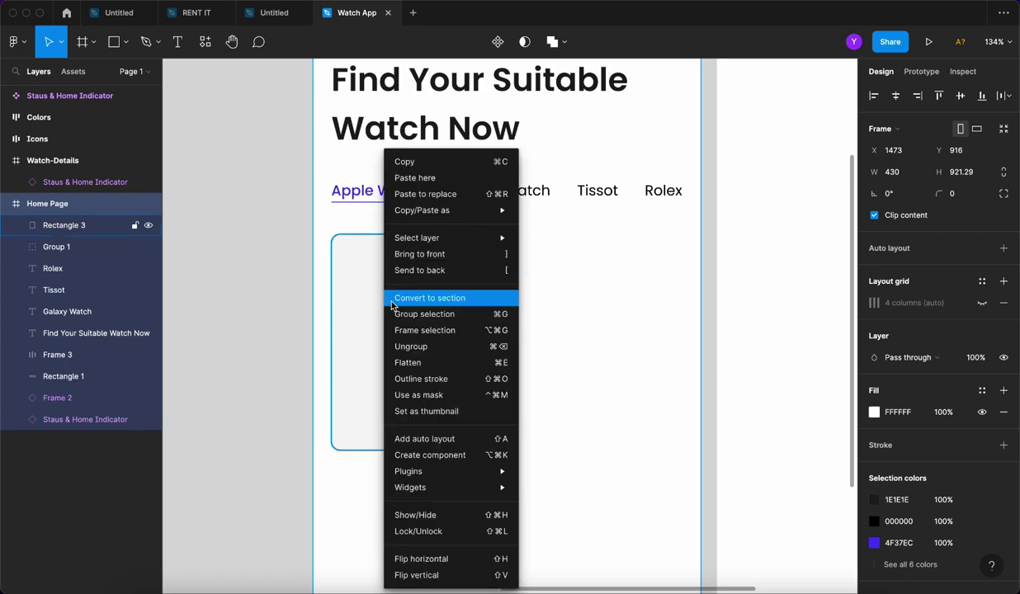
click(347, 327)
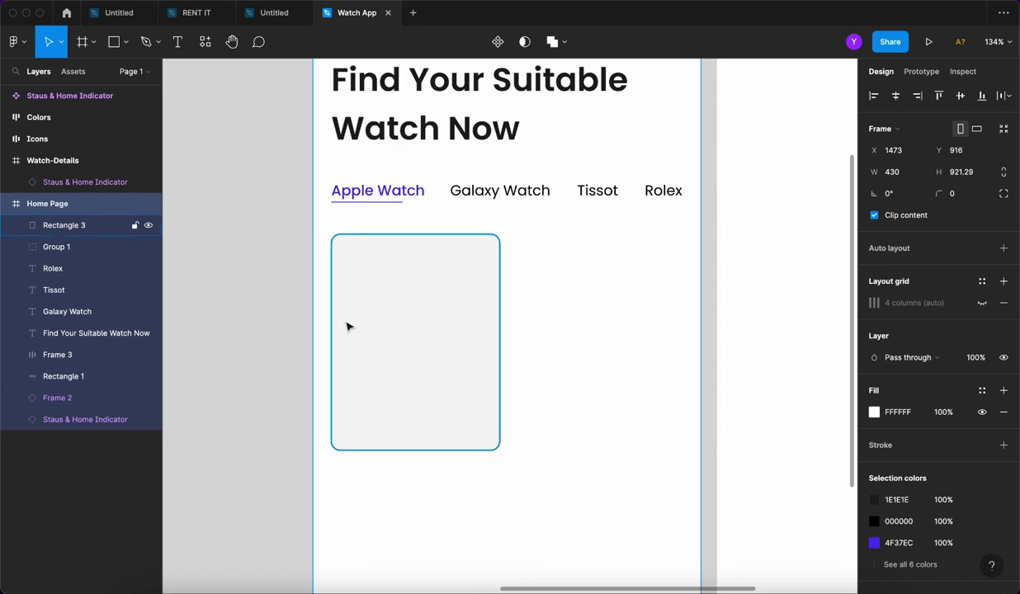
click(874, 412)
Set the card rectangle's fill to the light gray EDEDED.
click(410, 332)
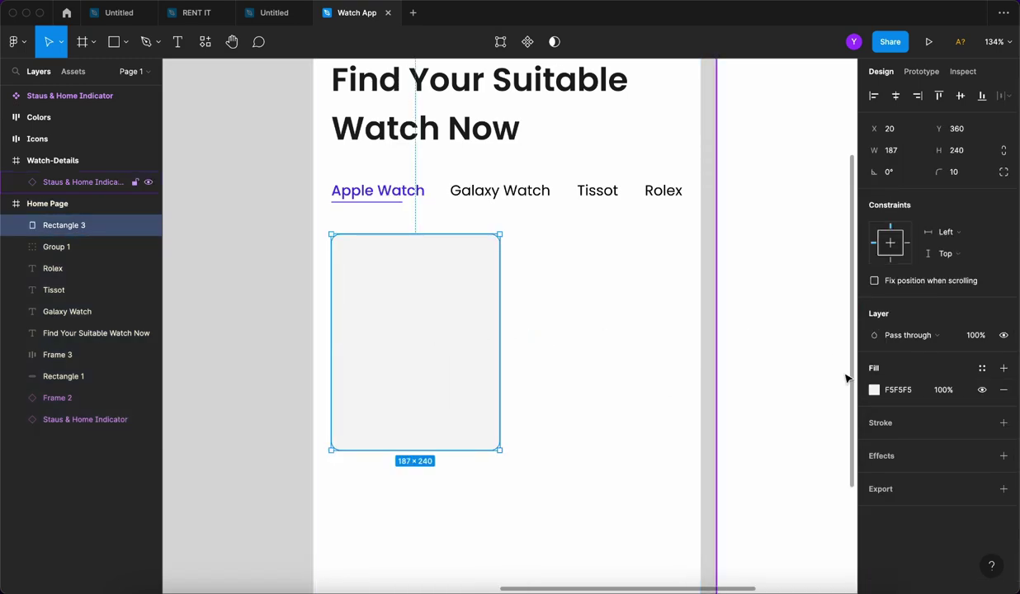
click(875, 390)
drag(699, 266, 696, 274)
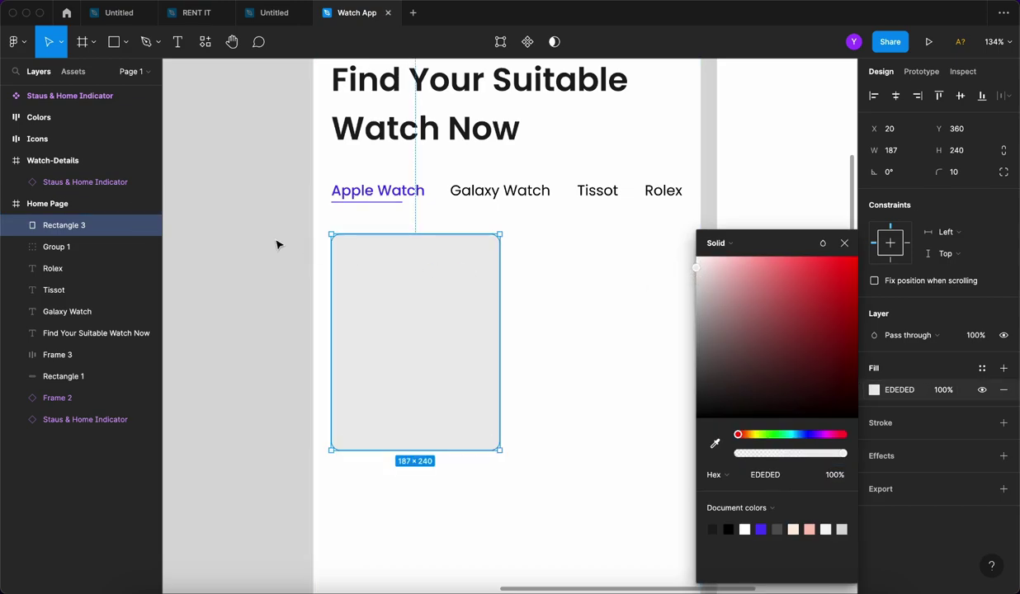
click(276, 239)
scroll(273, 237, down, 2)
Duplicate the gray card and place the copy to its right at X 223, Y 360, leaving a 20 margin to the frame edge.
click(359, 297)
scroll(361, 317, up, 3)
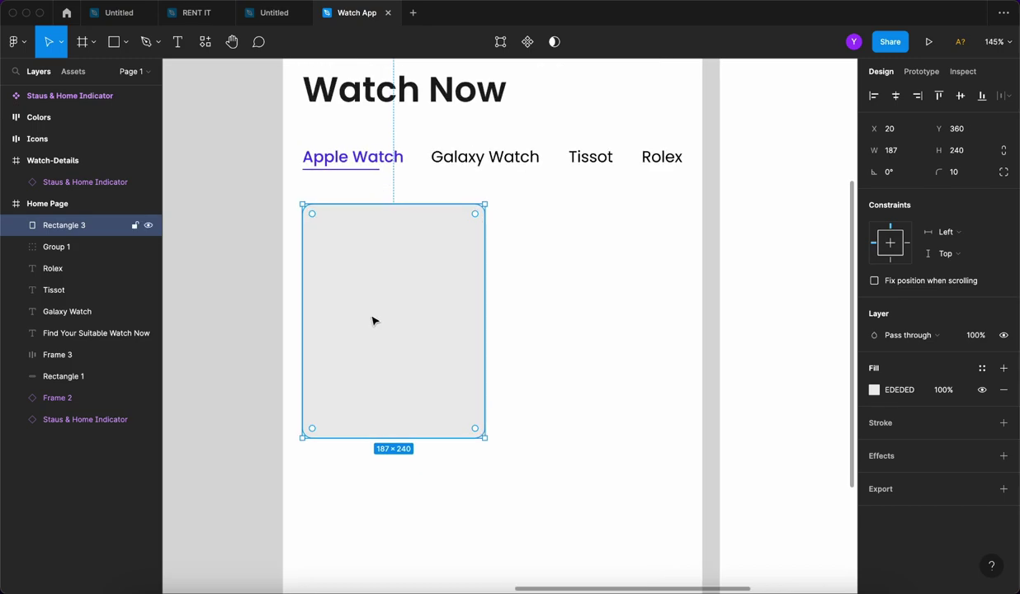
key(super+d)
drag(374, 293, 565, 290)
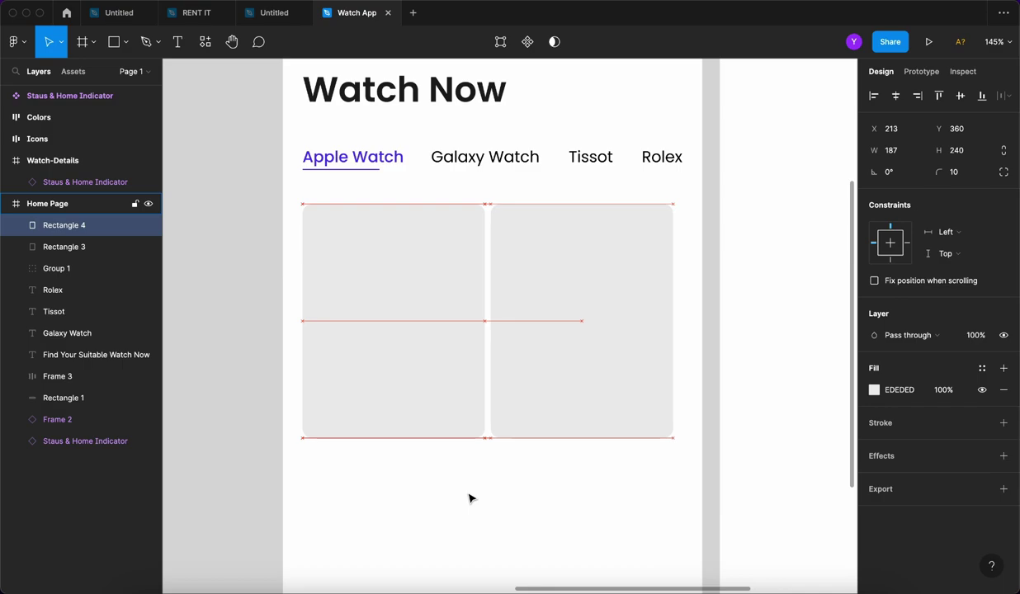
key(Right)
key(Right)
key(Right)
key(Right)
key(Right)
key(Right)
key(Right)
key(Right)
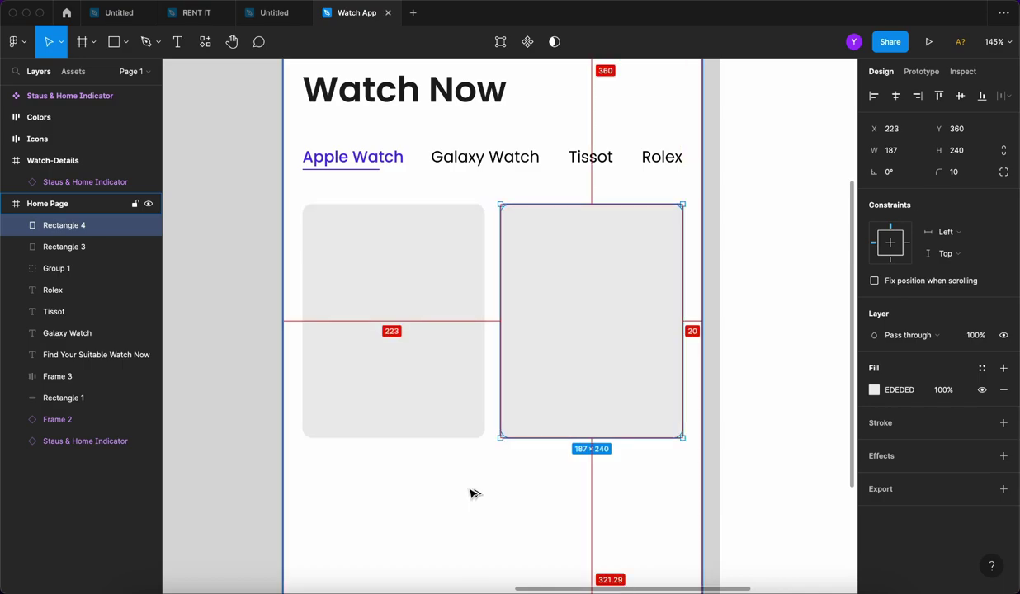
key(Escape)
Duplicate the left card and resize the copy to 177 by 117 at X 25, Y 363, inside the card's upper half.
scroll(413, 356, up, 1)
click(414, 356)
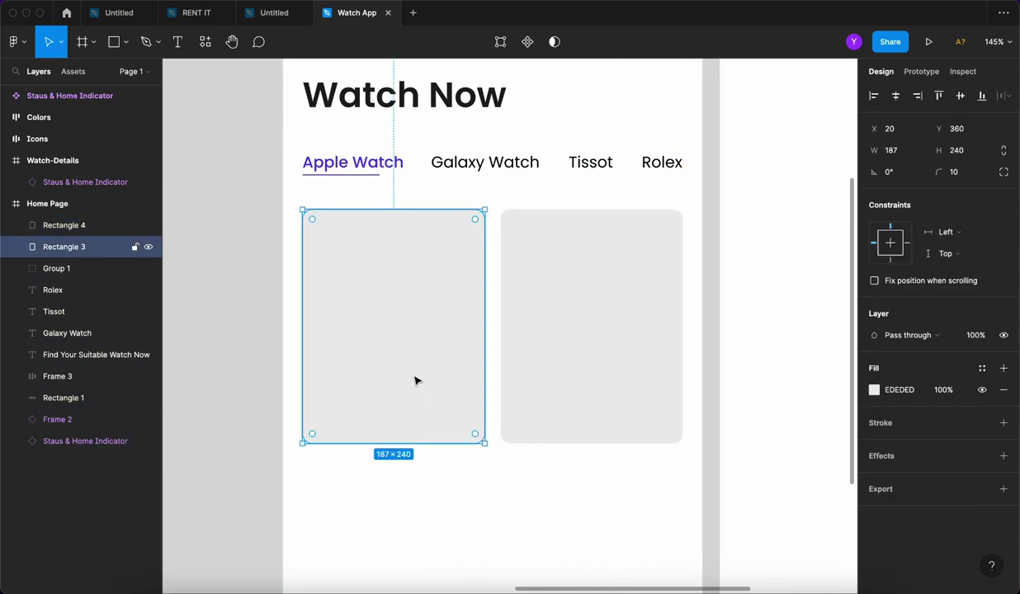
key(ctrl+d)
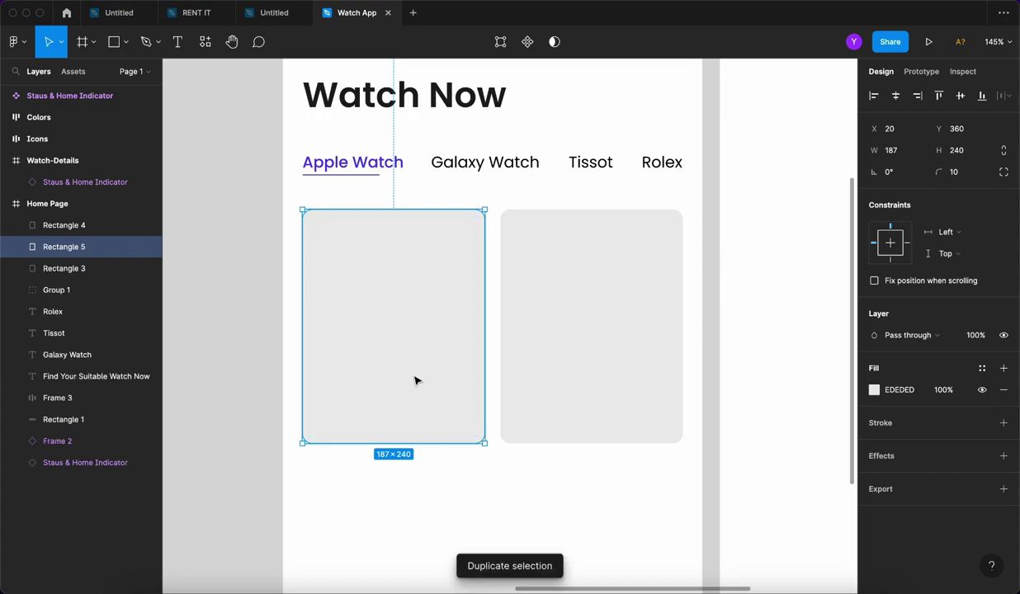
drag(415, 446, 412, 306)
key(Down)
key(Down)
key(Down)
key(Down)
key(Down)
key(Down)
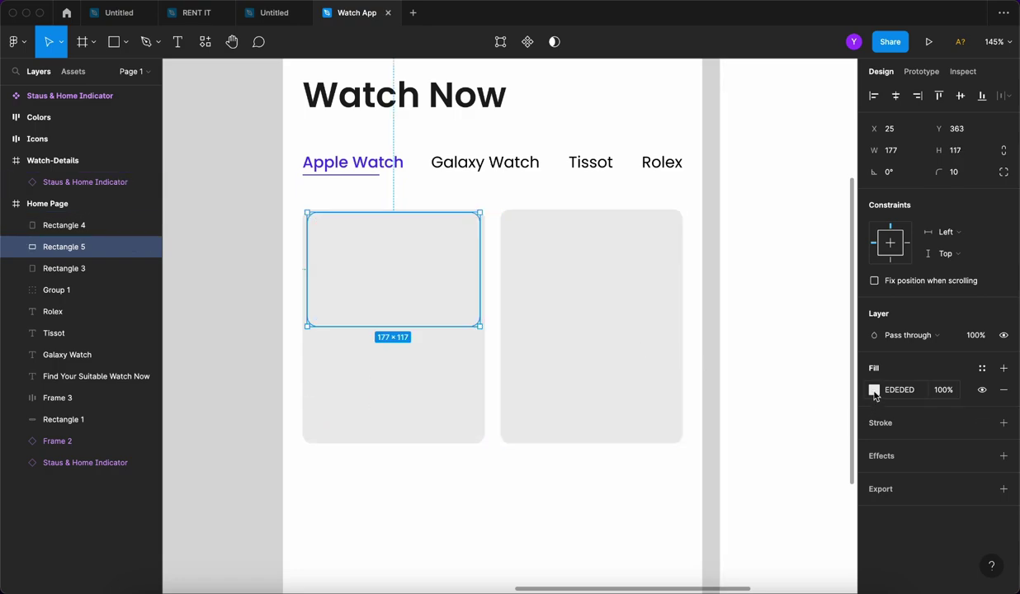
Fill the smaller rectangle inside the left card with the document's peach color FFC8B7.
click(875, 391)
click(826, 528)
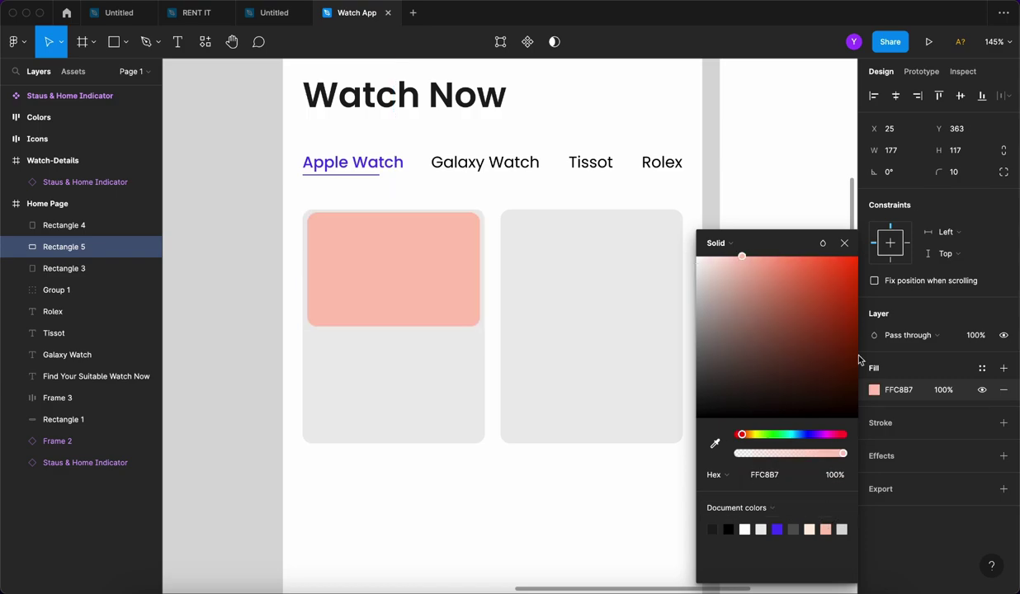
click(845, 244)
scroll(357, 275, up, 5)
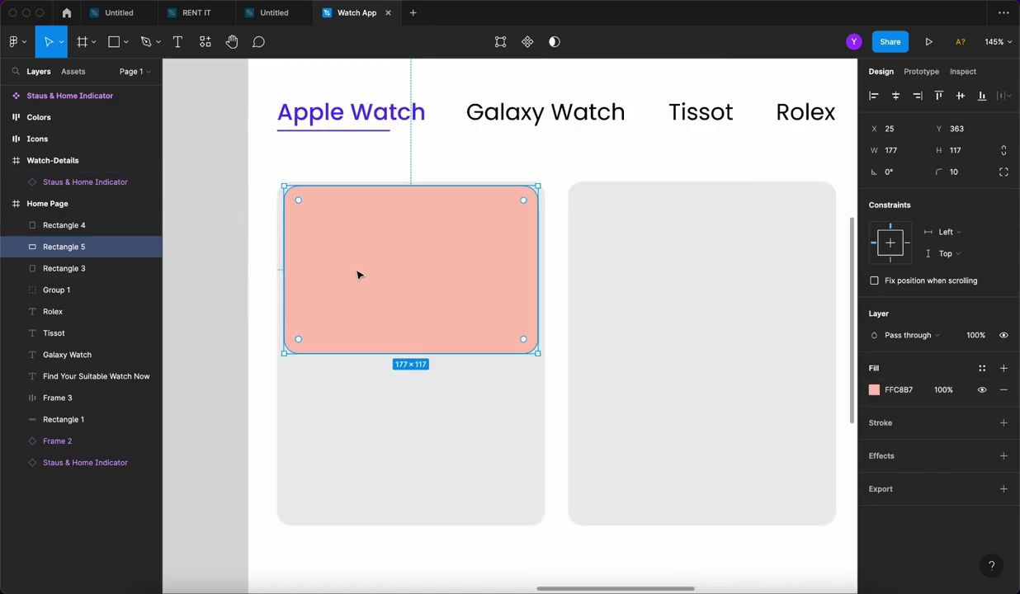
key(alt)
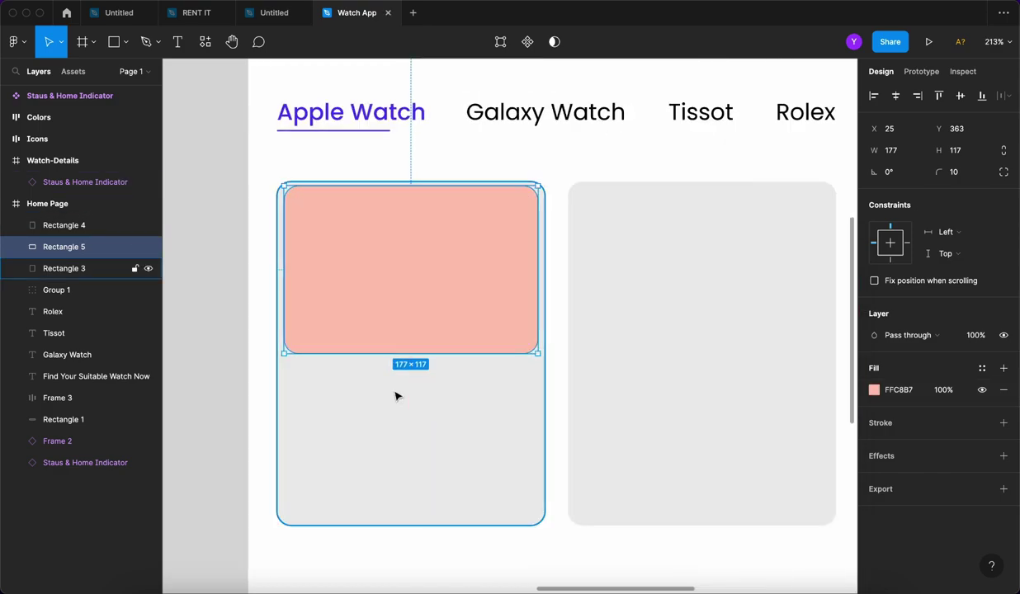
Nudge the peach rectangle down to Y 365 so it has a 5 margin from the left card's upper edge.
key(Down)
key(Down)
key(alt)
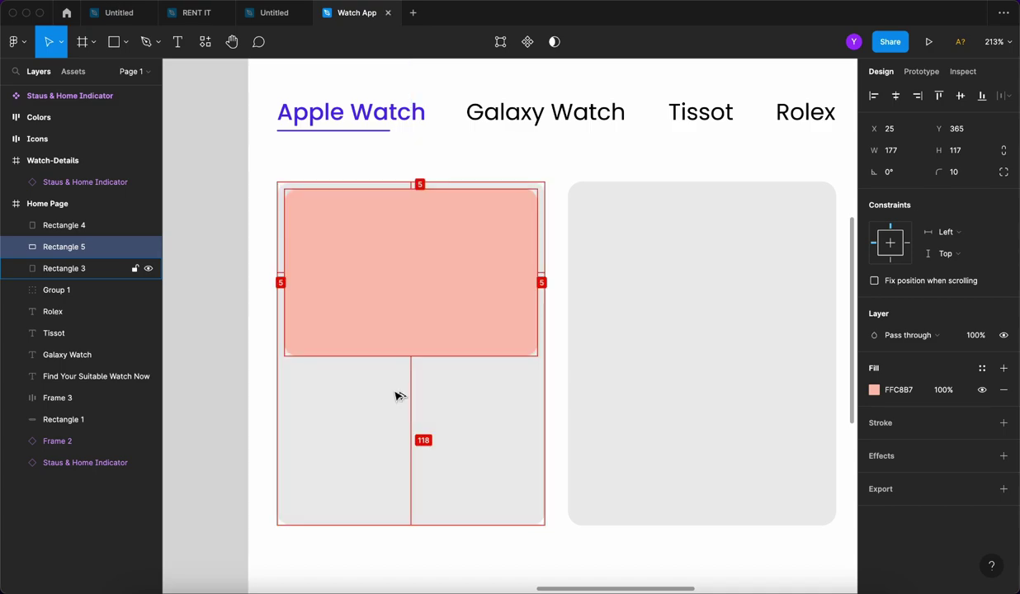
click(260, 340)
key(alt)
scroll(427, 366, down, 1)
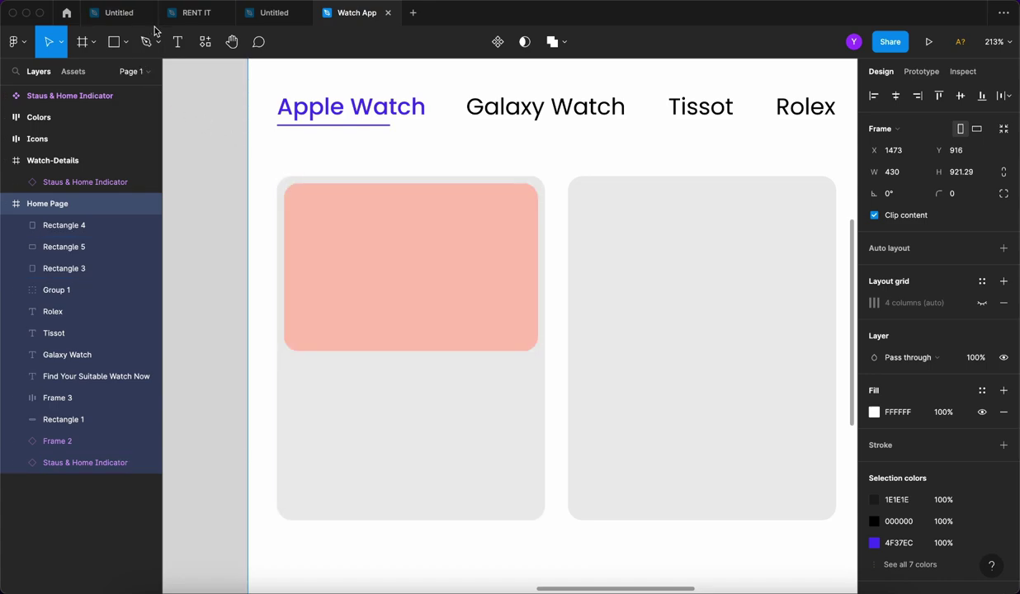
Add the text "Apple Watch" in the left card just below the peach rectangle.
click(177, 42)
click(291, 371)
text(Ao)
text(pp)
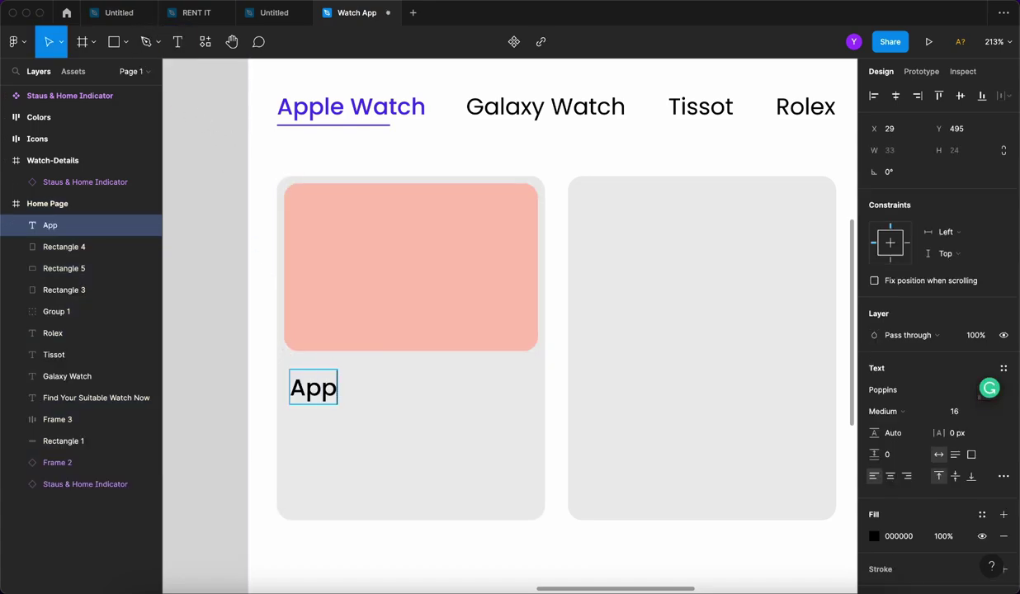
text(le Watch)
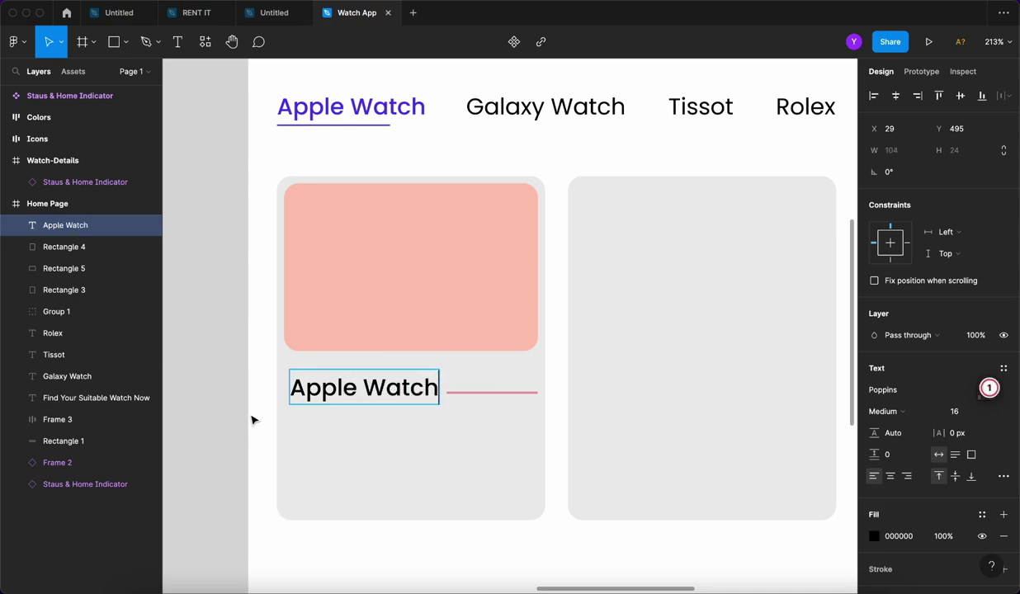
key(Escape)
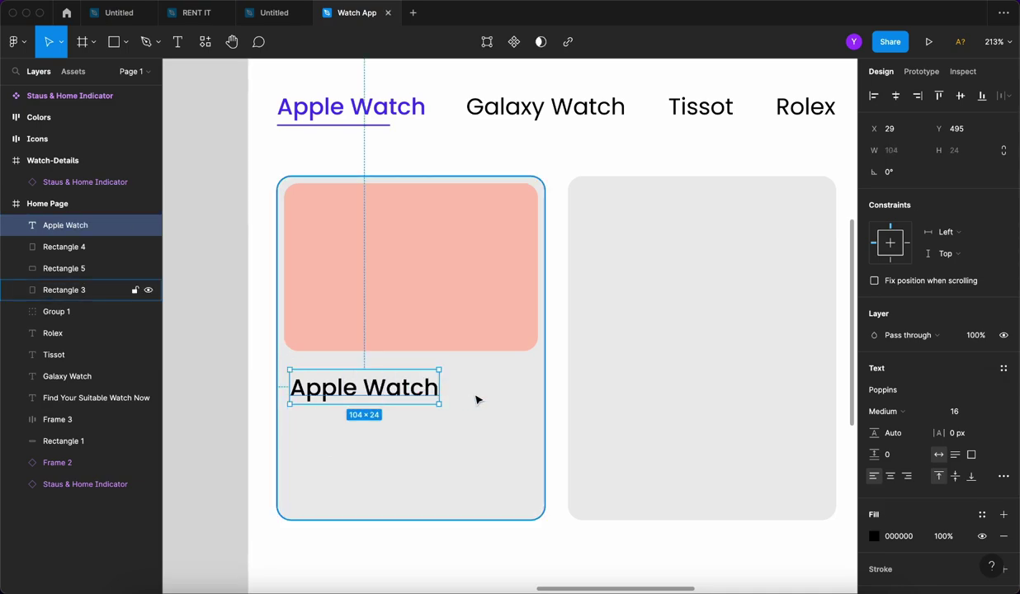
Set the card's Apple Watch text to size 18 and align it with the peach rectangle at X 25, Y 491.
key(Up)
key(Up)
drag(364, 390, 359, 386)
text(18)
key(Return)
drag(338, 370, 351, 385)
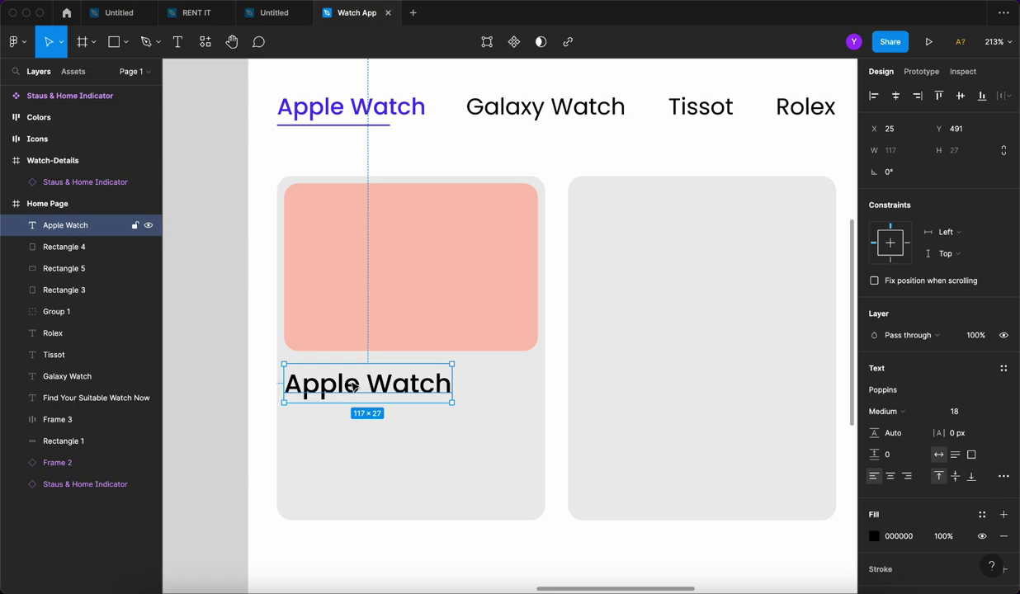
Duplicate the card's Apple Watch text directly below at Y 515 and change the copy to "Series 7".
key(super+d)
drag(350, 385, 350, 419)
text(Series)
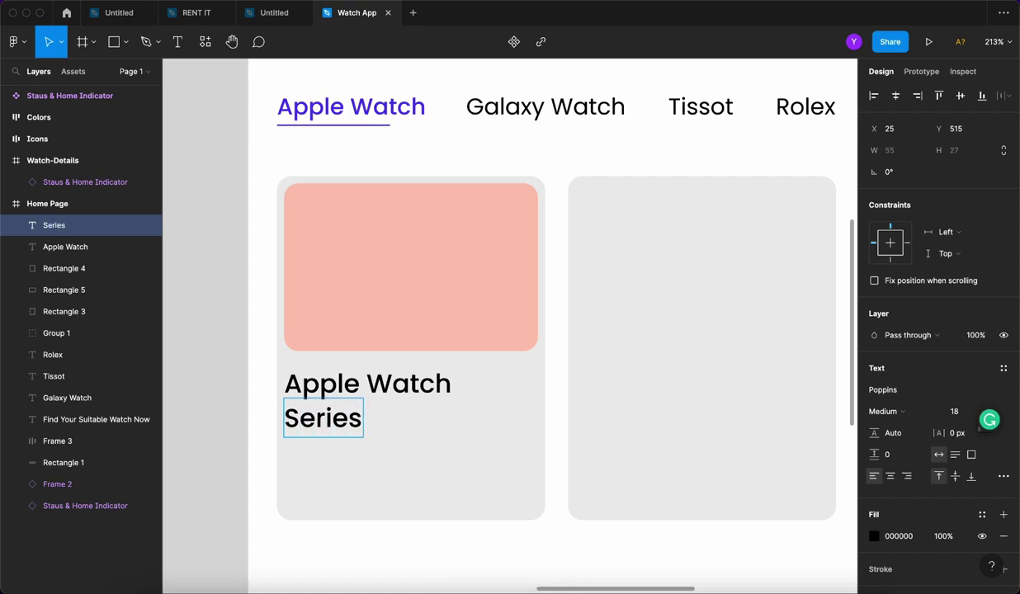
key(Escape)
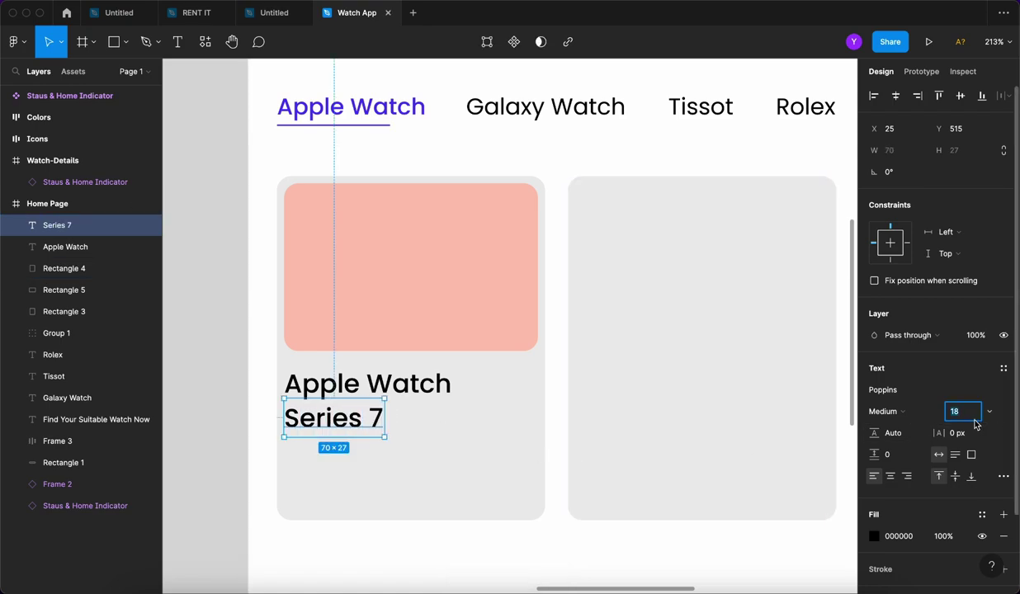
Format the Series 7 text as size 14, Regular weight, with a light gray fill.
key(Down)
key(Down)
key(Down)
key(Down)
click(914, 417)
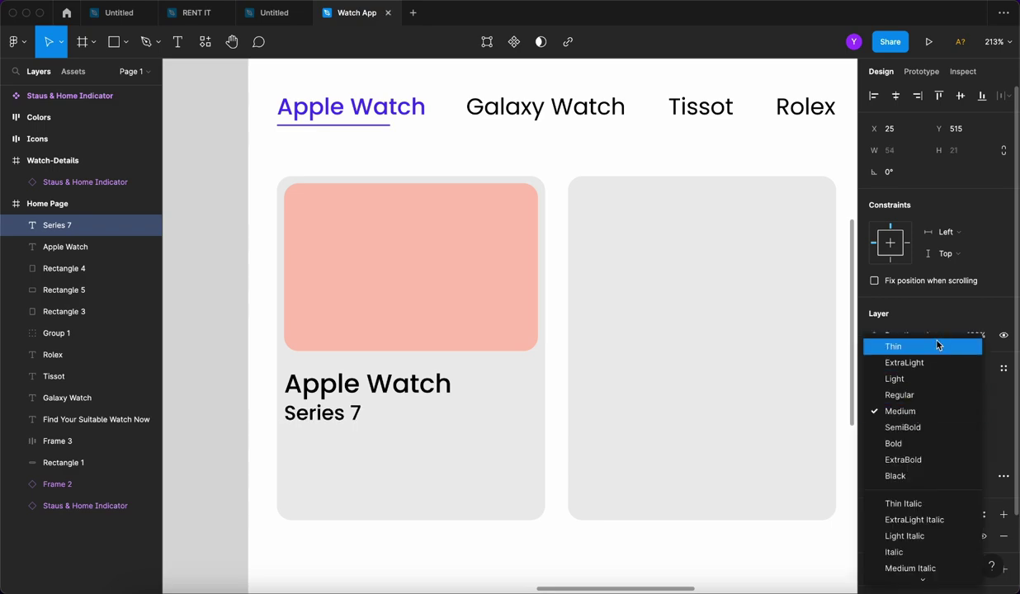
click(884, 393)
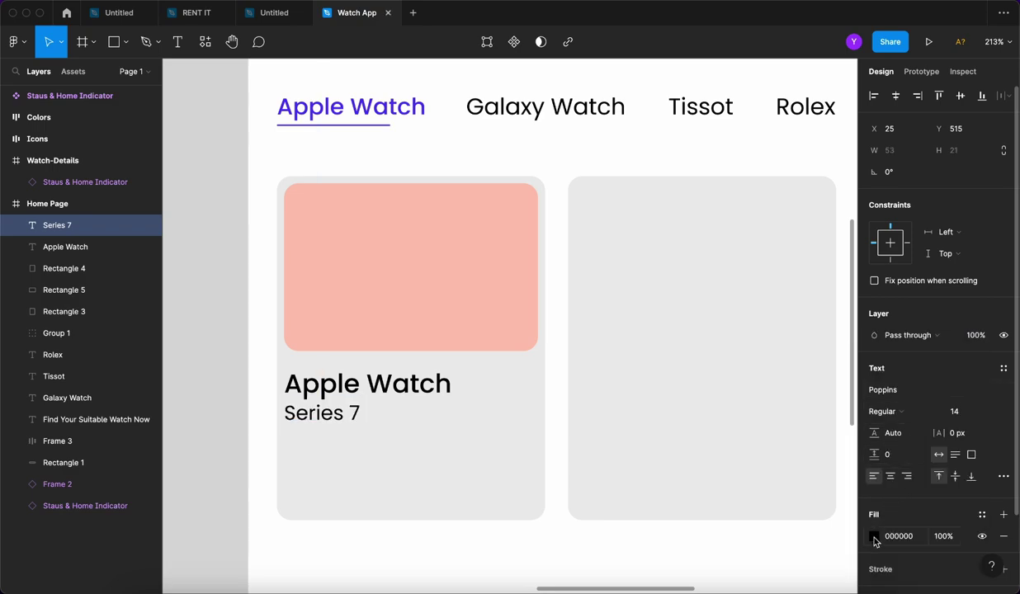
click(876, 537)
click(701, 310)
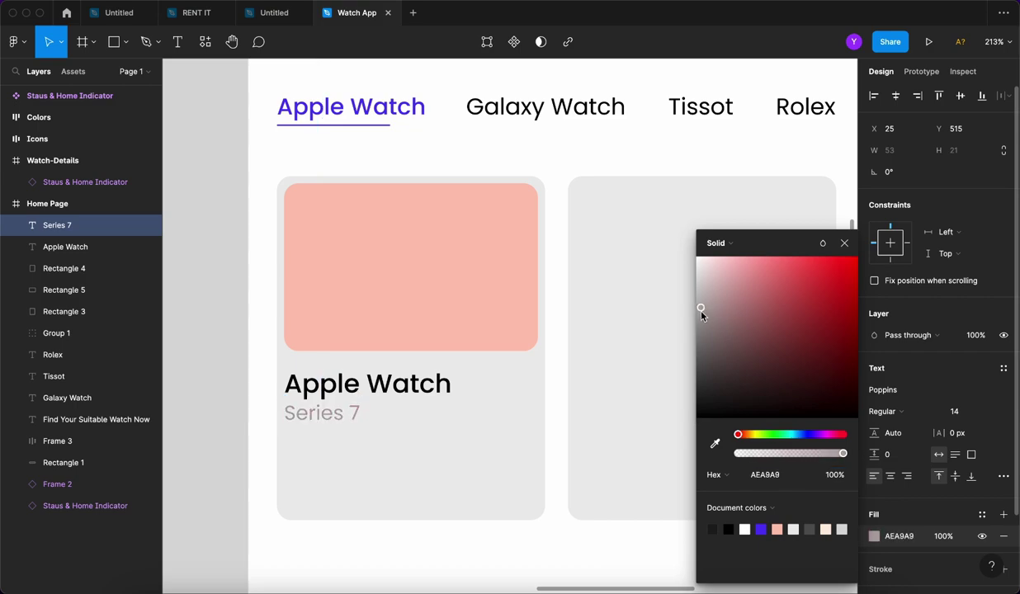
Set the fill of the card's Apple Watch title to the dark gray 1E1E1E.
click(355, 382)
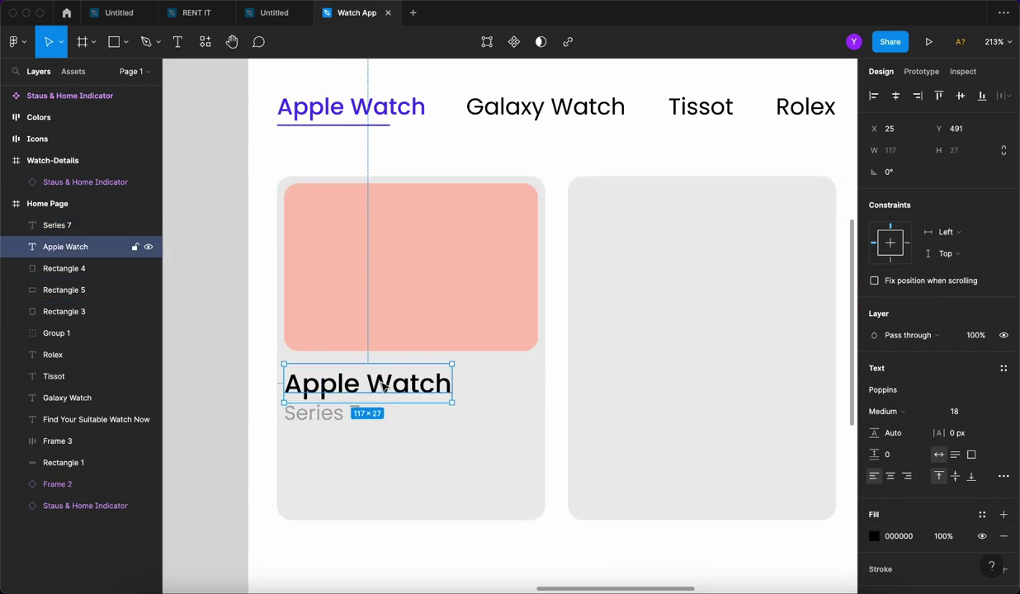
click(875, 536)
mouse_move(696, 419)
mouse_down()
mouse_move(696, 391)
mouse_move(696, 400)
mouse_up()
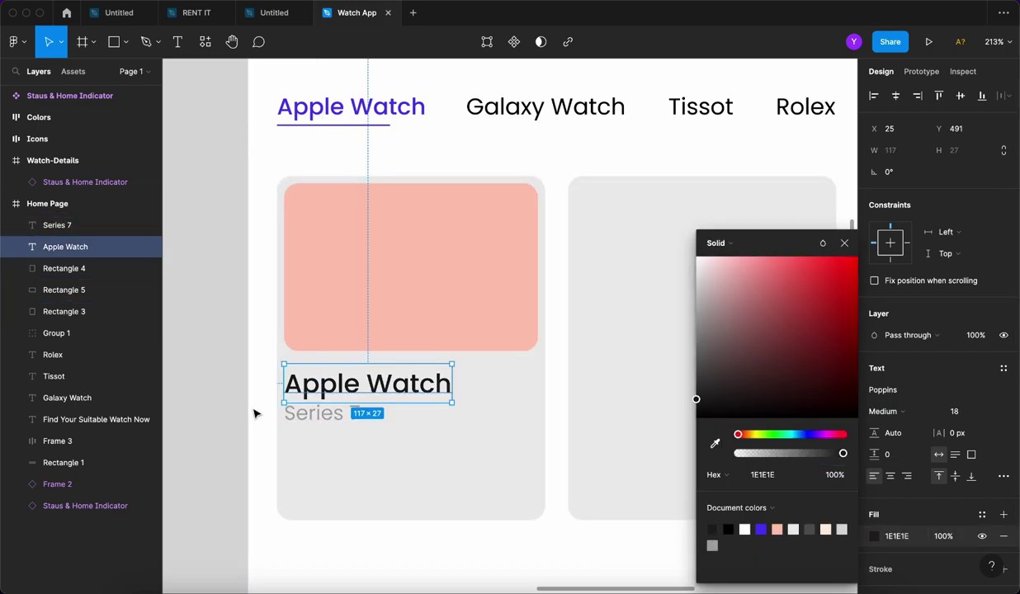
Combine the Apple Watch title and Series 7 text into a vertical auto layout with 5 spacing.
shift+click(322, 417)
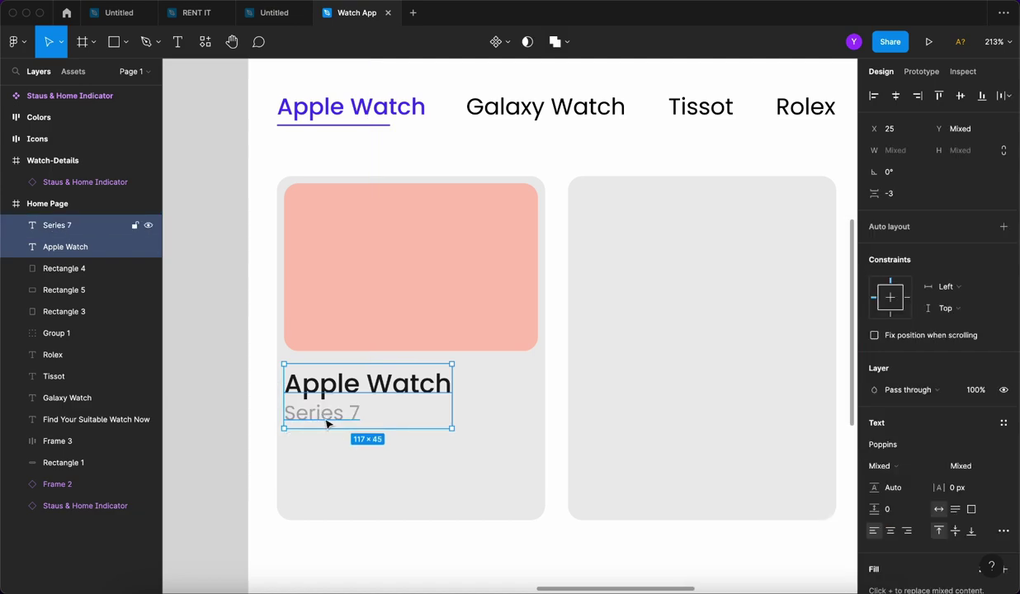
key(shift+a)
click(891, 317)
text(5)
key(Return)
key(Escape)
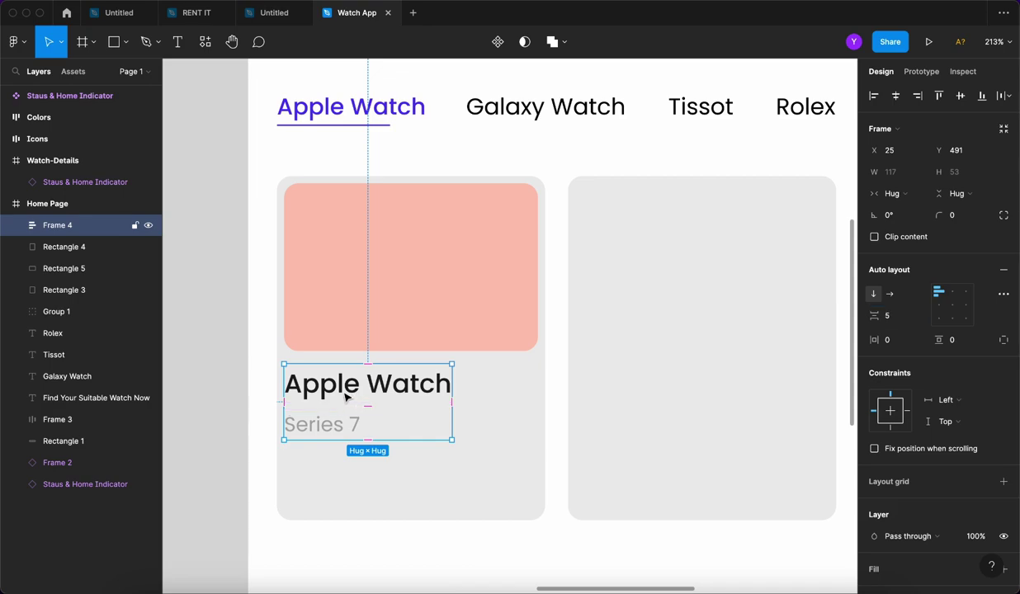
Nudge the Apple Watch and Series 7 text block up, closer to the peach rectangle's lower edge.
key(Escape)
click(348, 376)
key(alt)
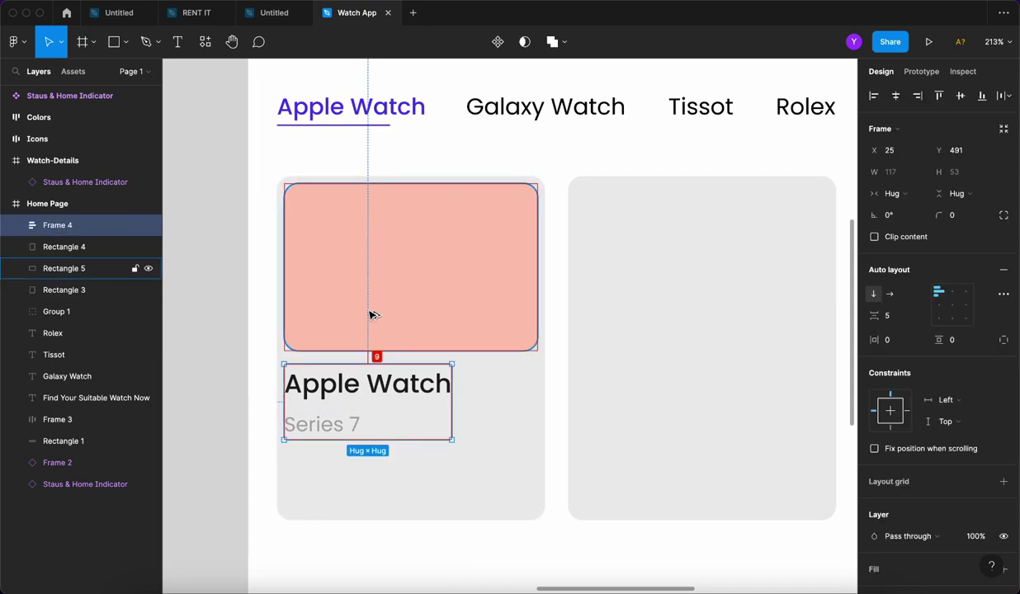
key(Up)
key(Up)
key(Up)
key(Up)
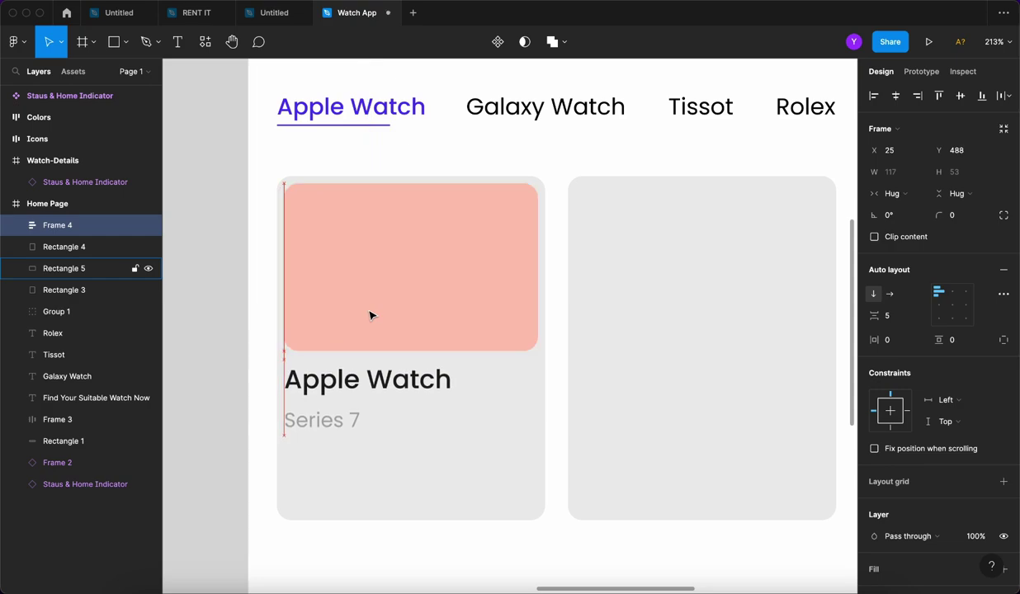
click(249, 386)
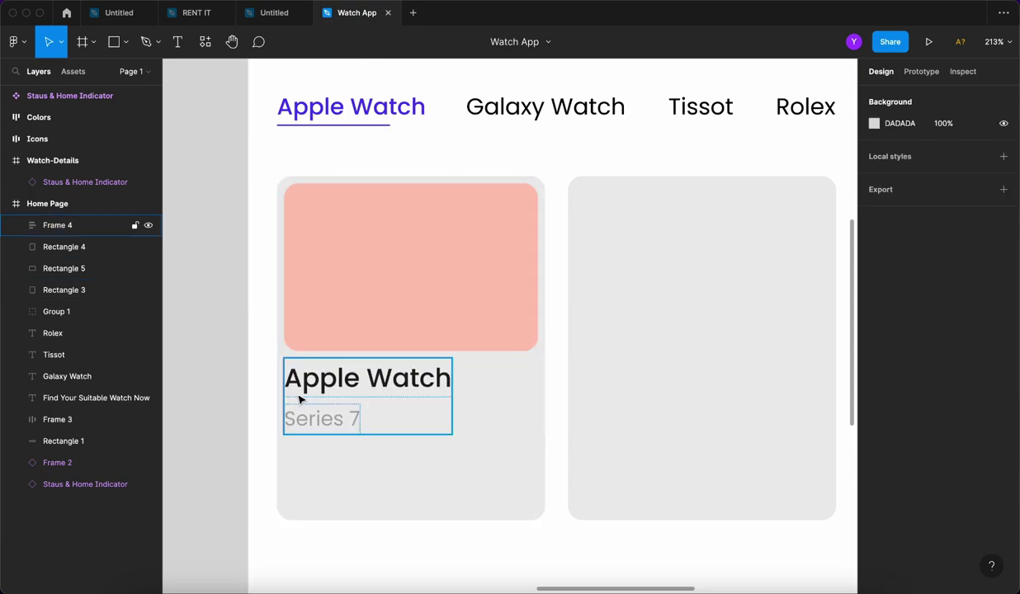
Move the Apple Watch and Series 7 text block down to Y 492 below the peach rectangle.
scroll(369, 398, down, 5)
scroll(344, 435, up, 8)
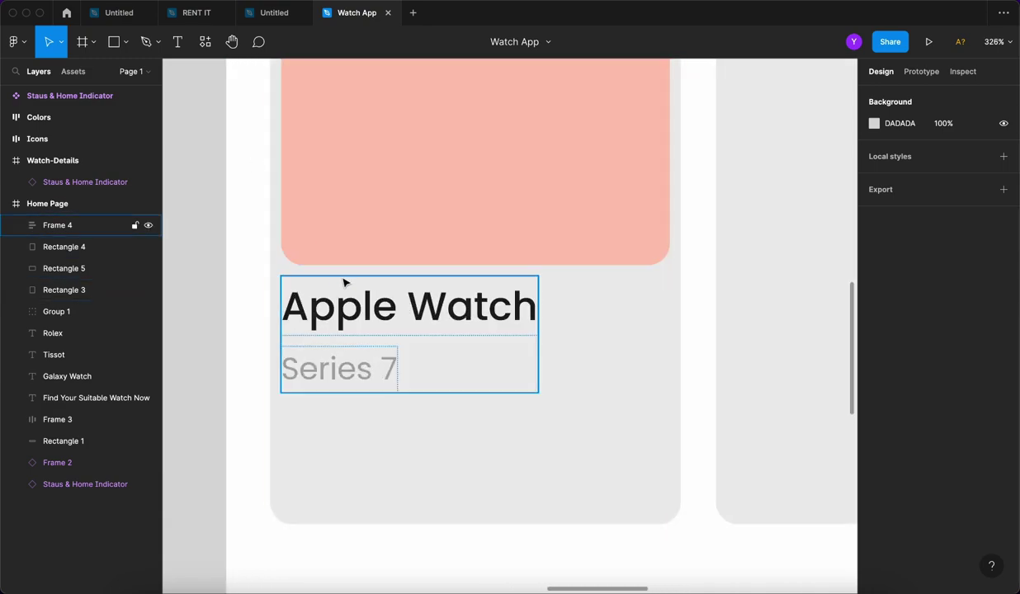
click(363, 318)
drag(363, 318, 356, 232)
key(Down)
key(Down)
key(Down)
key(Down)
key(Down)
key(Down)
key(Down)
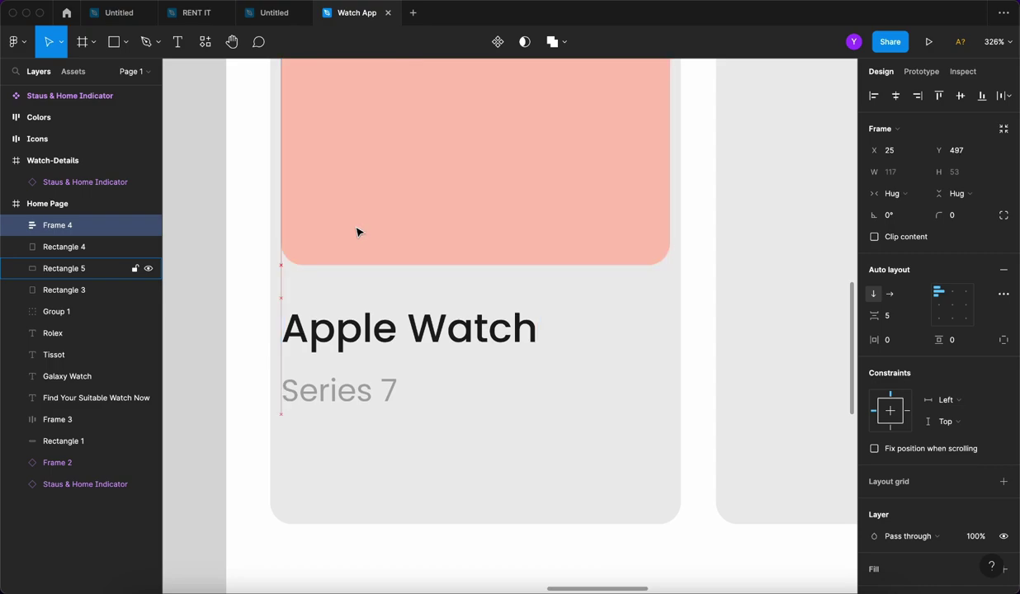
key(alt)
key(Up)
key(Up)
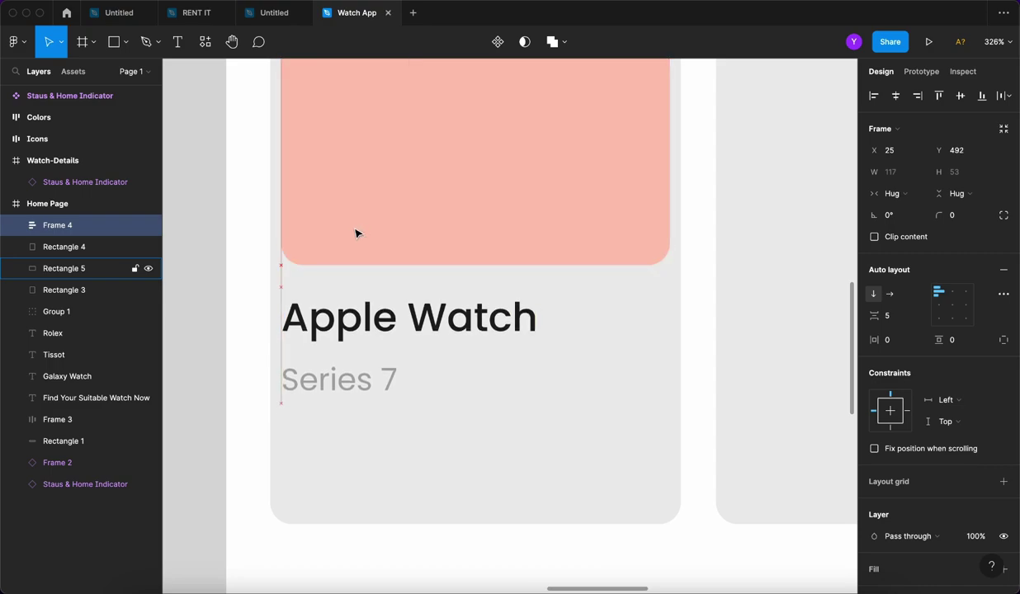
Add the price text "$799" below Series 7 at size 21 and place it at X 25, Y 560.
click(178, 41)
click(281, 467)
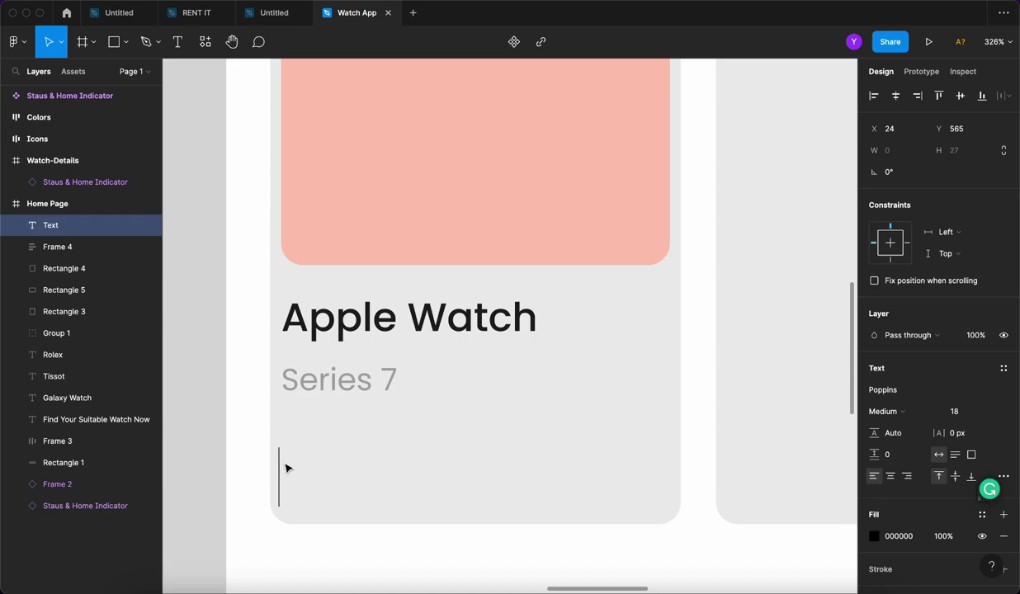
text($799)
scroll(438, 519, up, 1)
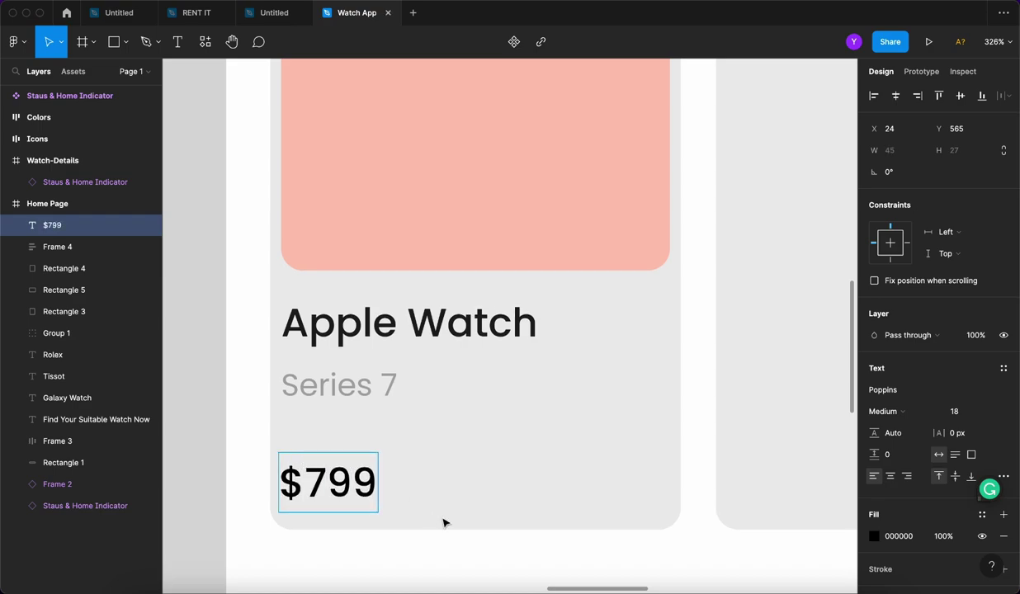
key(Escape)
text(21)
key(Return)
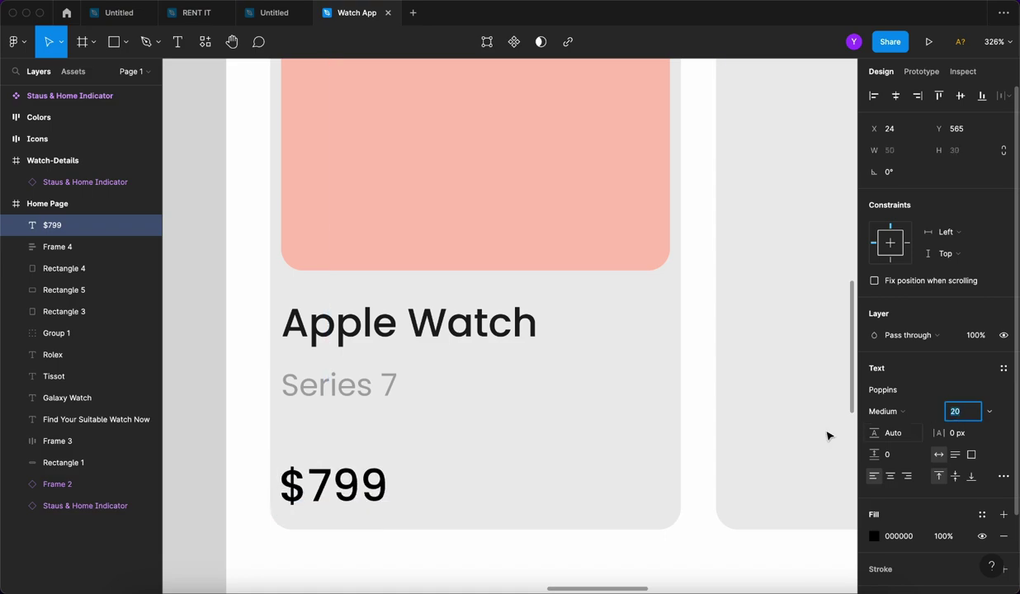
drag(355, 487, 358, 474)
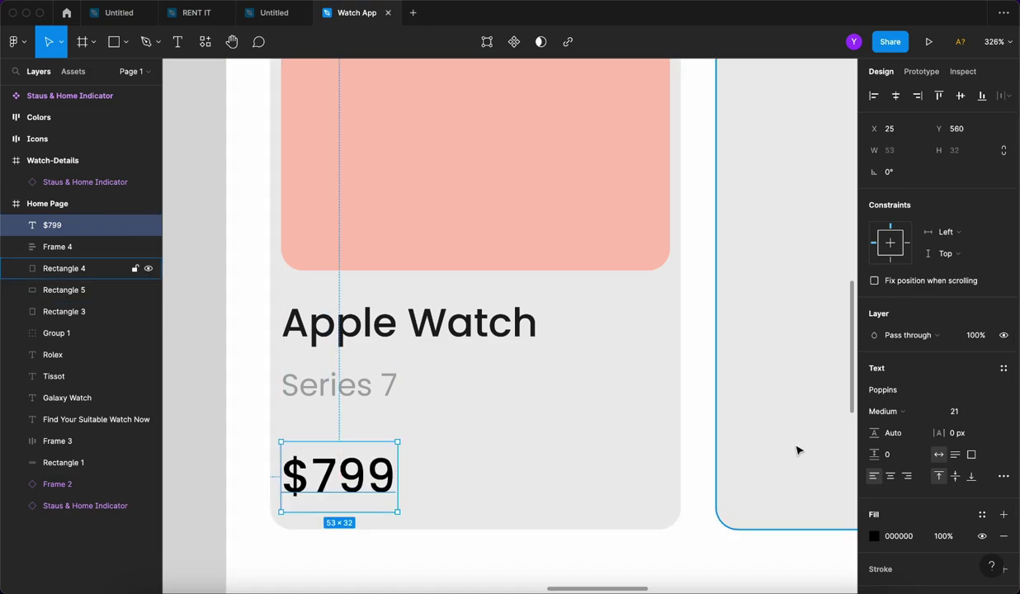
Color the $799 price with the document's purple 4F37EC, set its size to 22 and move it up to Y 552.
click(875, 537)
key(Escape)
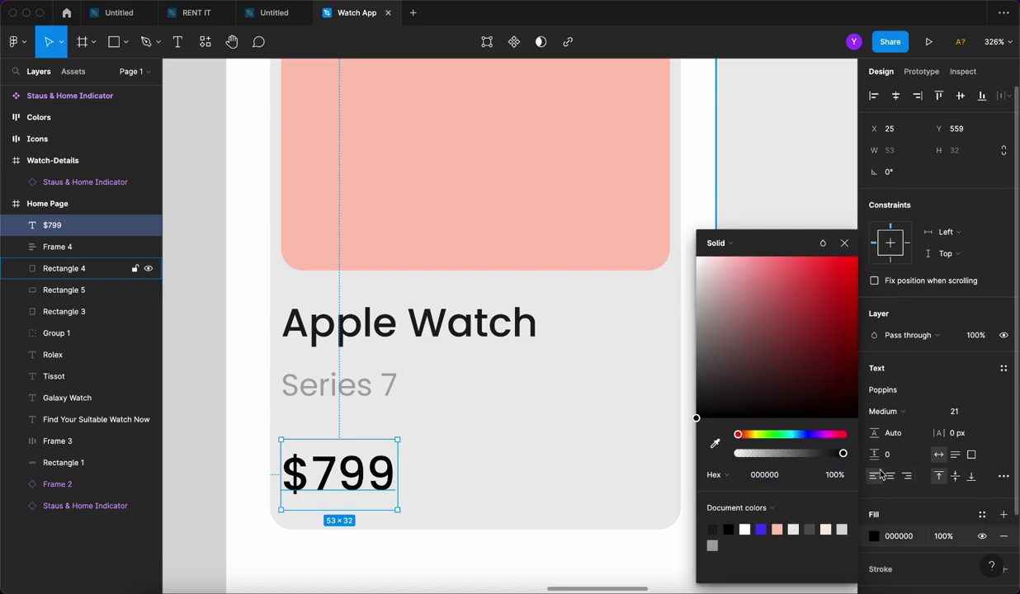
click(767, 530)
click(955, 411)
key(Up)
drag(360, 485, 358, 467)
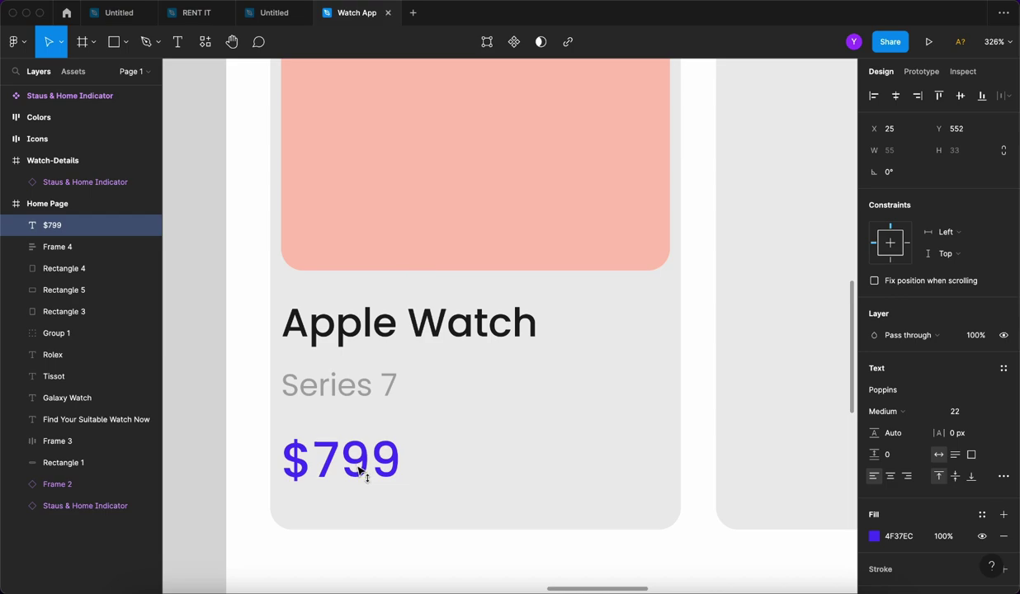
Shift the title text block and the $799 price right to X 28 inside the left card.
click(312, 372)
key(Right)
key(Right)
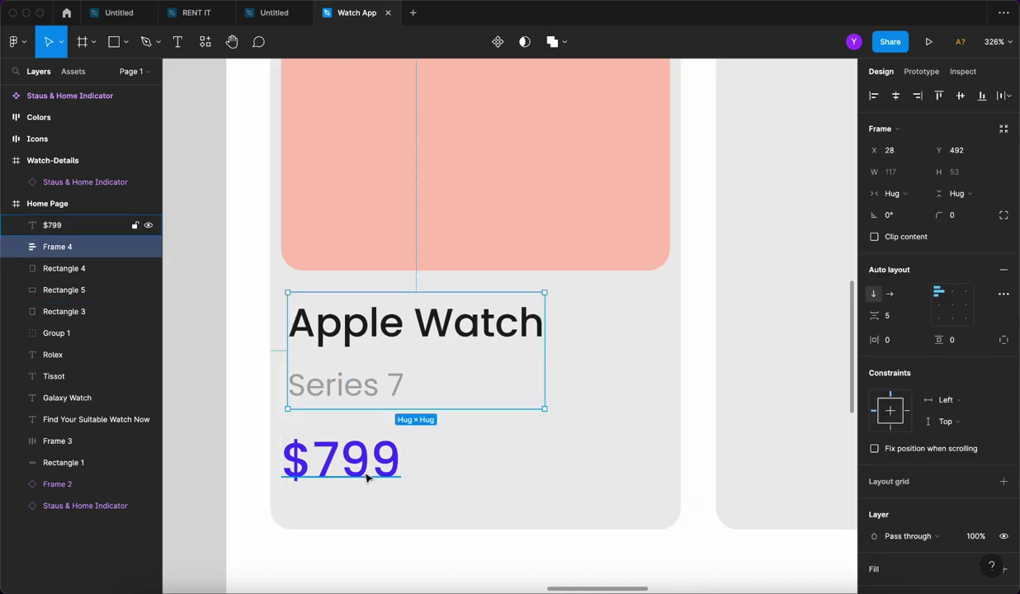
click(367, 477)
key(Right)
key(Right)
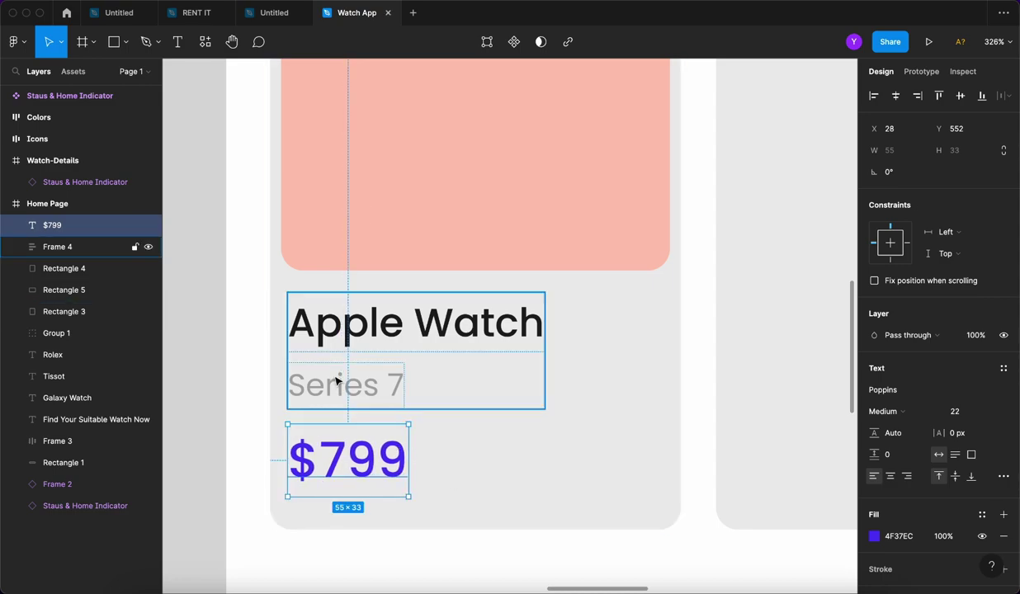
Set the $799 price text's weight to Bold.
shift+click(336, 379)
scroll(340, 413, down, 5)
key(Escape)
scroll(289, 413, up, 7)
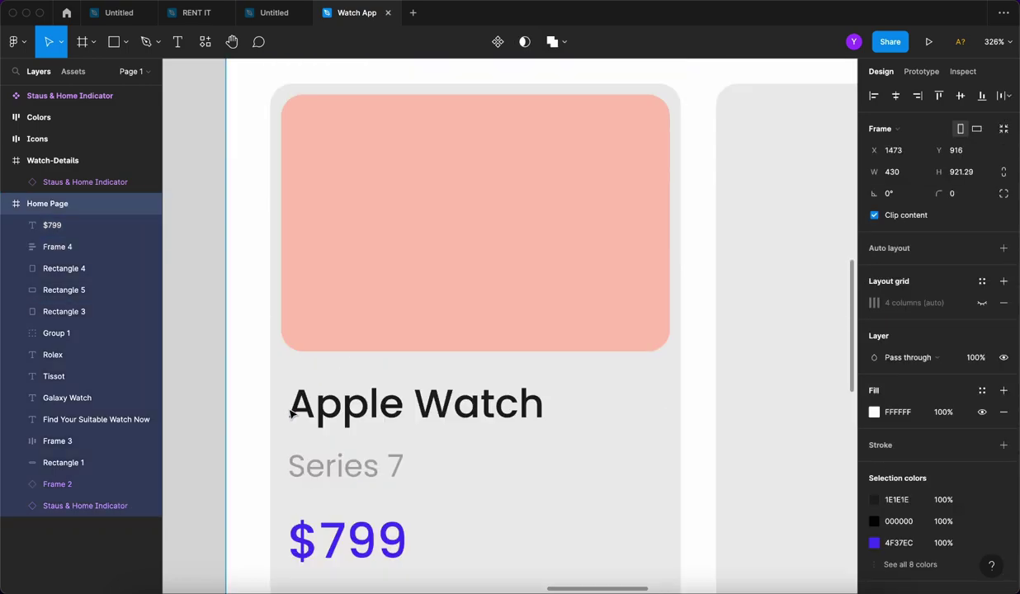
scroll(359, 337, down, 10)
click(261, 376)
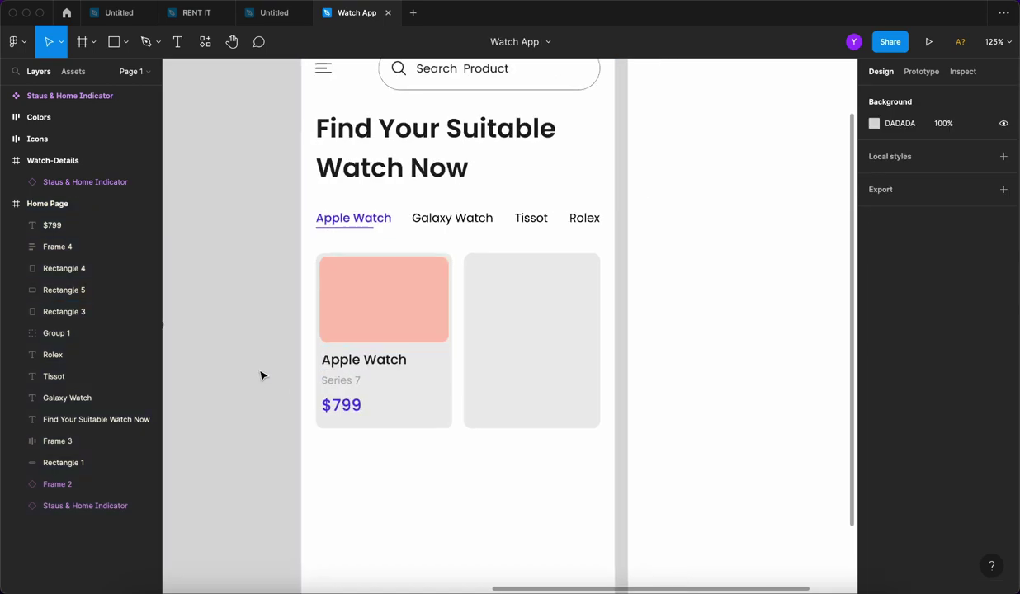
scroll(358, 403, up, 5)
right_click(291, 414)
click(881, 411)
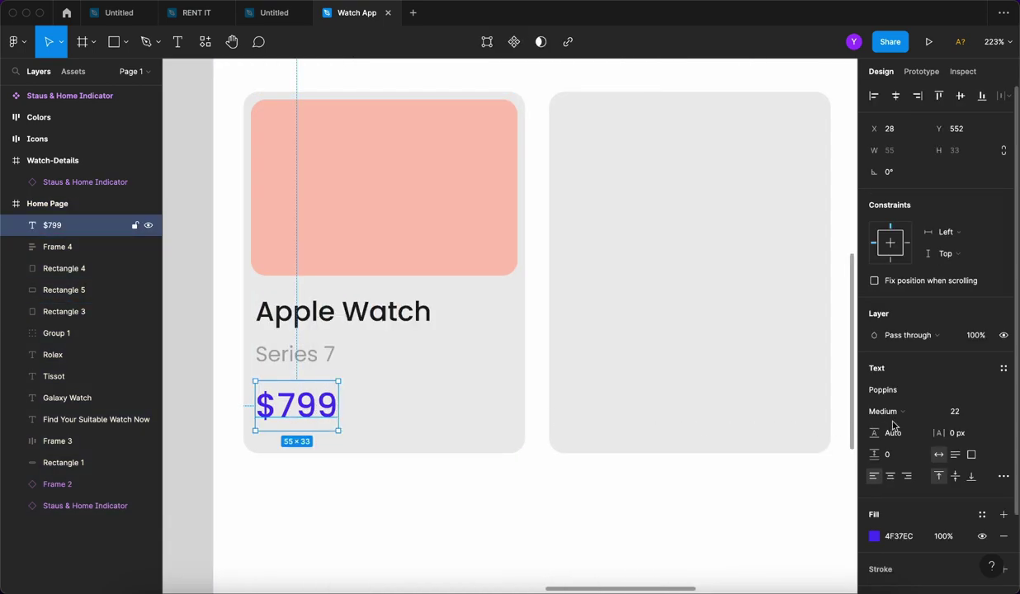
click(881, 411)
click(867, 442)
click(469, 455)
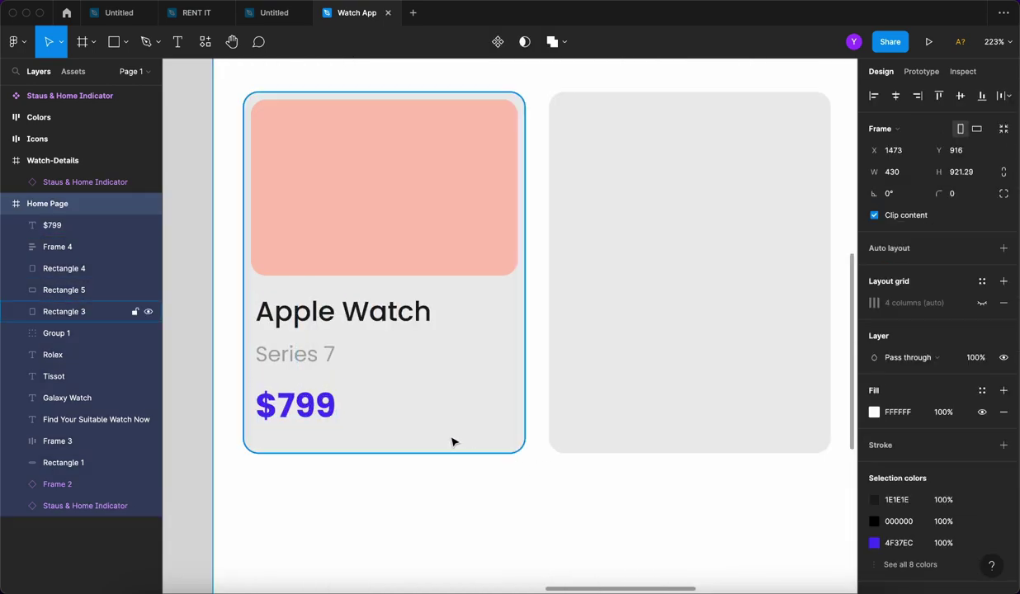
Change the $799 price text's weight to SemiBold.
click(296, 405)
click(894, 409)
click(896, 409)
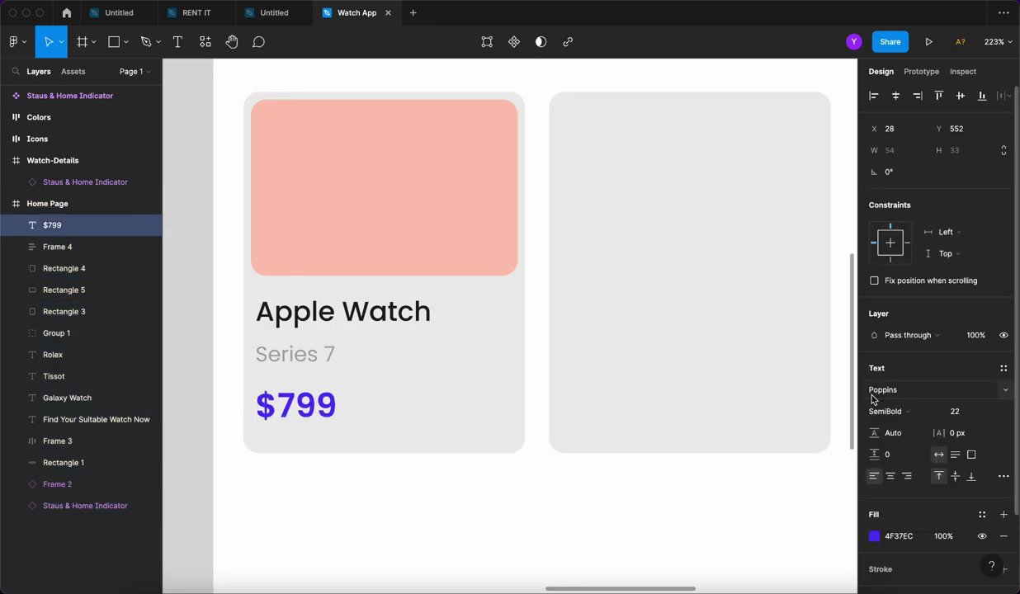
click(454, 499)
scroll(414, 479, down, 5)
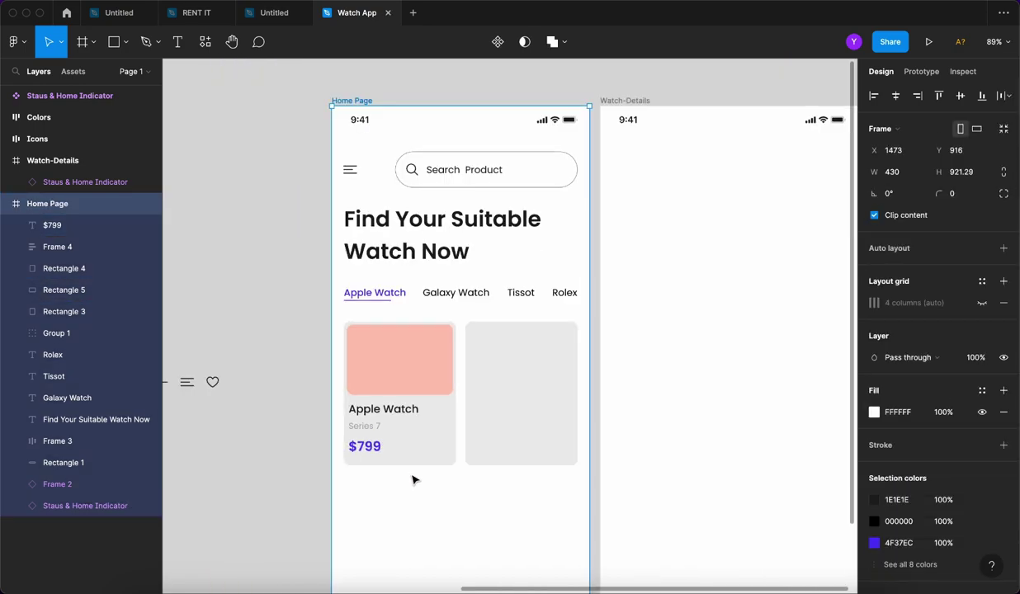
Switch to Chrome and copy the pink Apple Watch Series 3 image from the Google image results for Apple Watch.
scroll(412, 480, up, 4)
scroll(402, 413, down, 2)
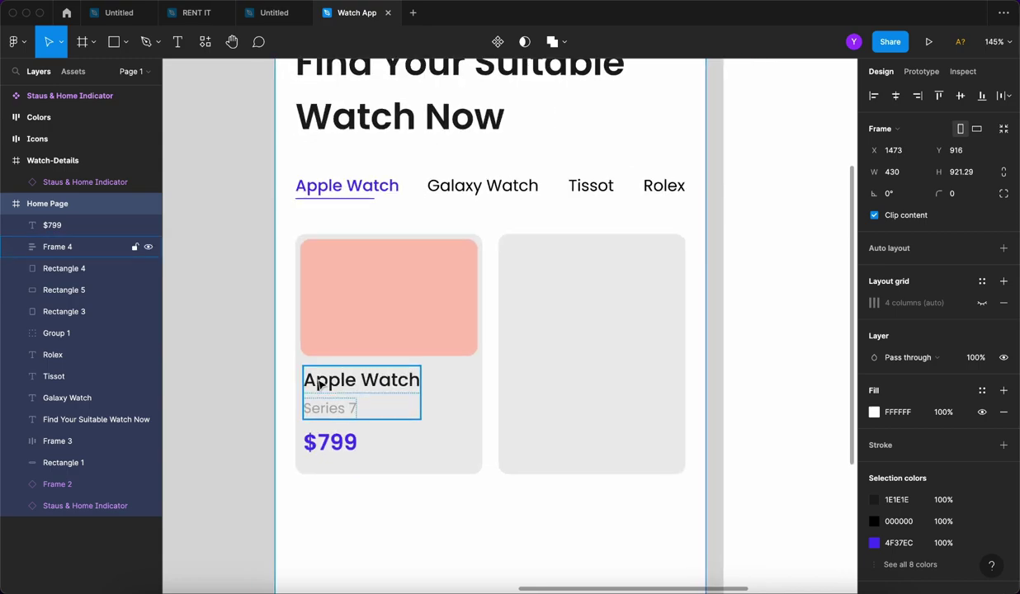
scroll(533, 297, up, 3)
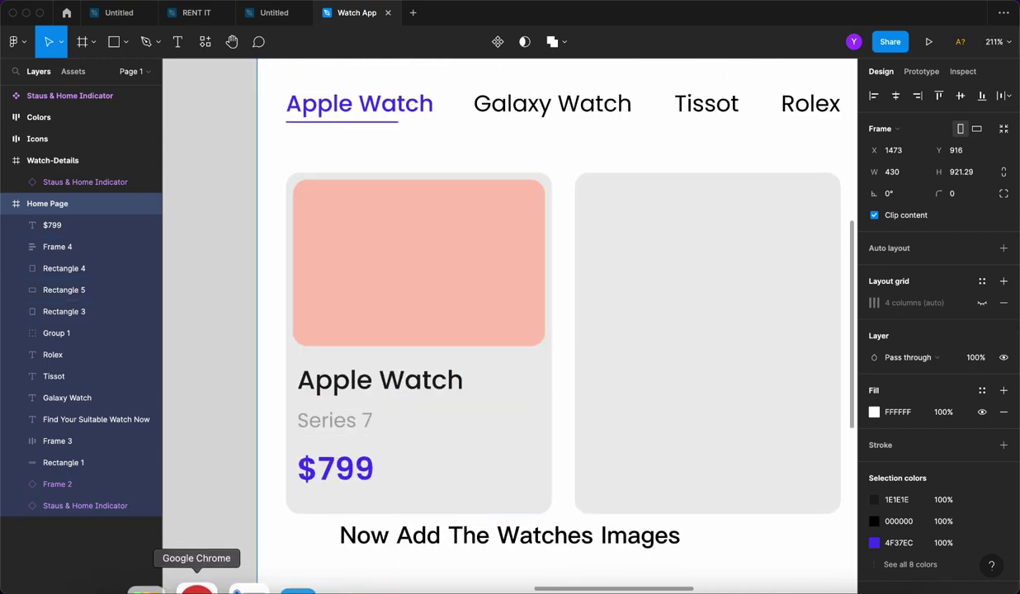
click(203, 587)
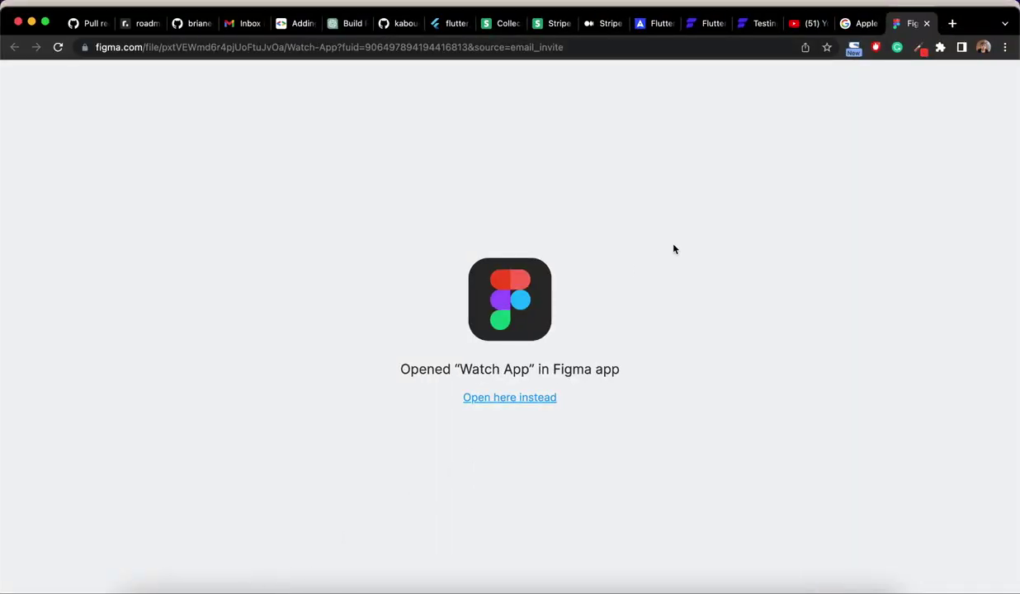
click(856, 27)
click(245, 210)
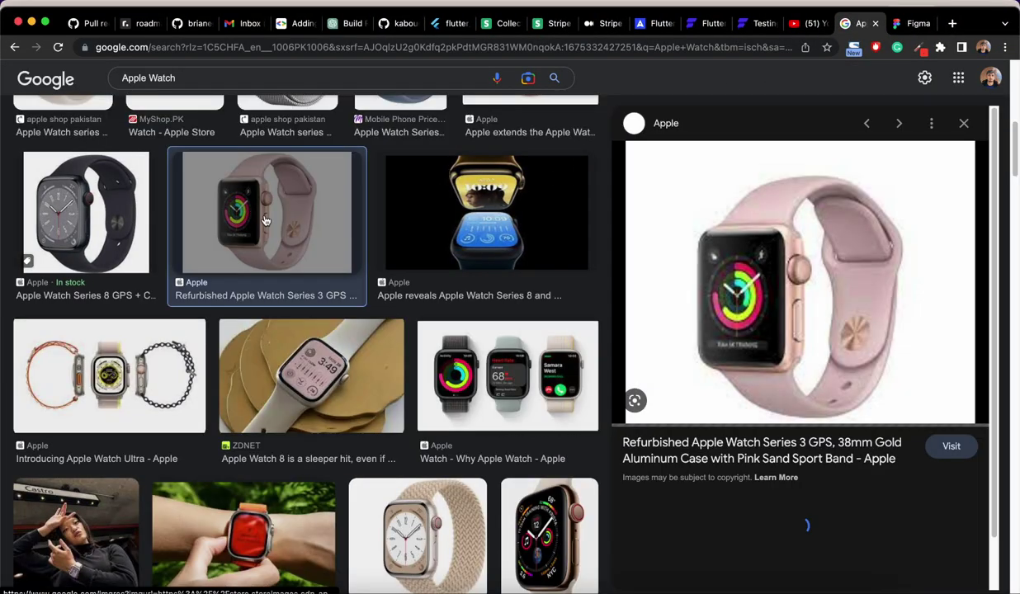
right_click(775, 210)
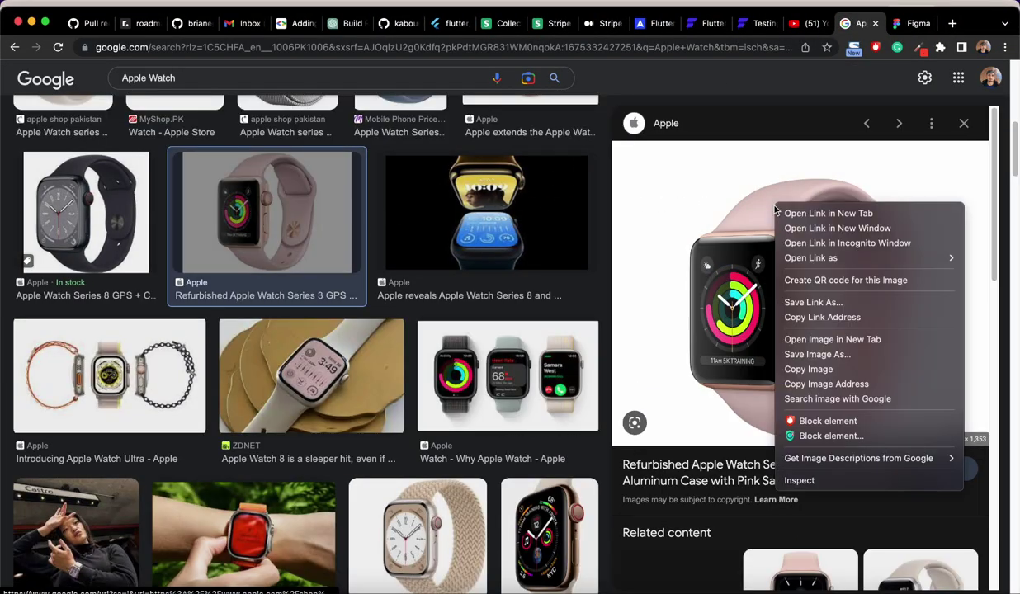
click(812, 370)
scroll(834, 207, up, 1)
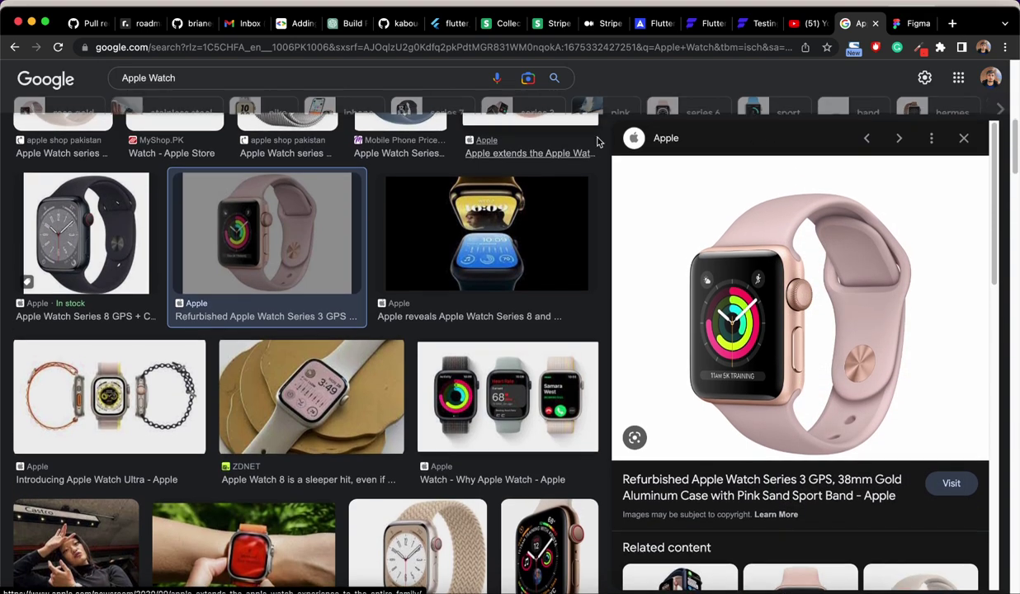
Search for "remove bg" in a new browser tab and open the remove.bg site.
click(953, 23)
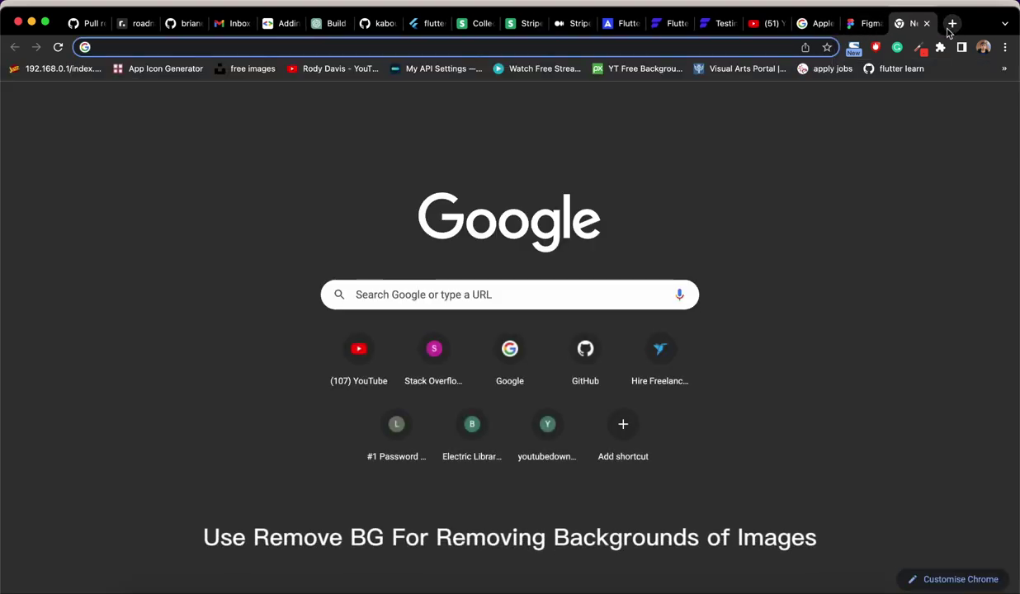
text(remo)
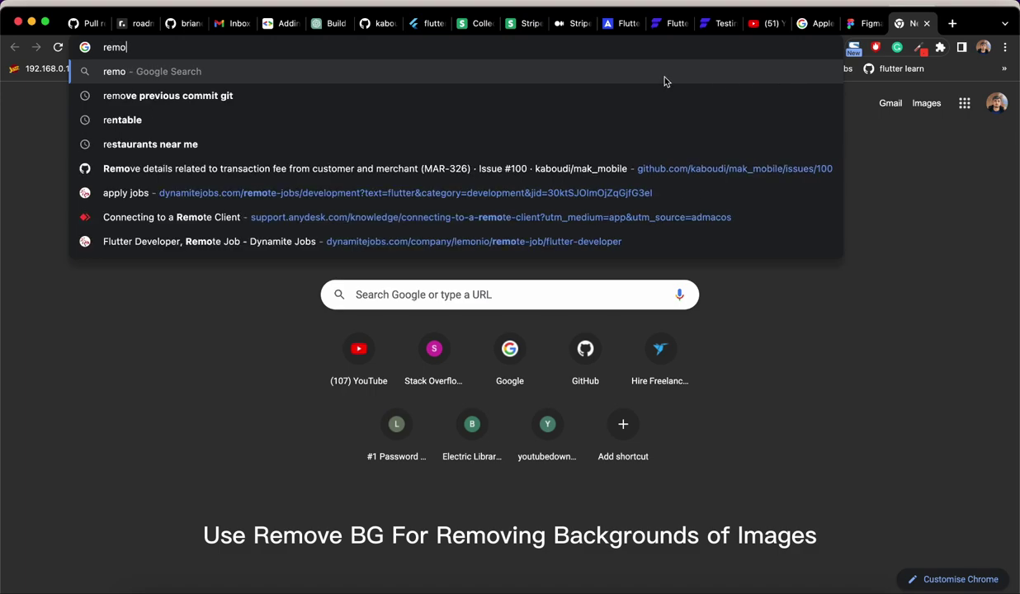
text(ve bg)
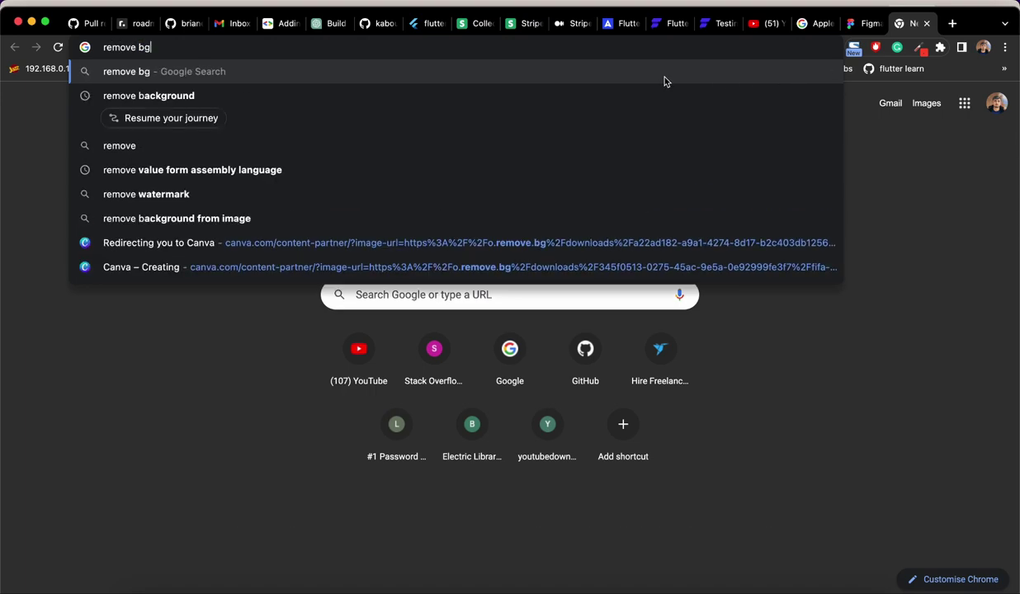
key(Return)
click(186, 217)
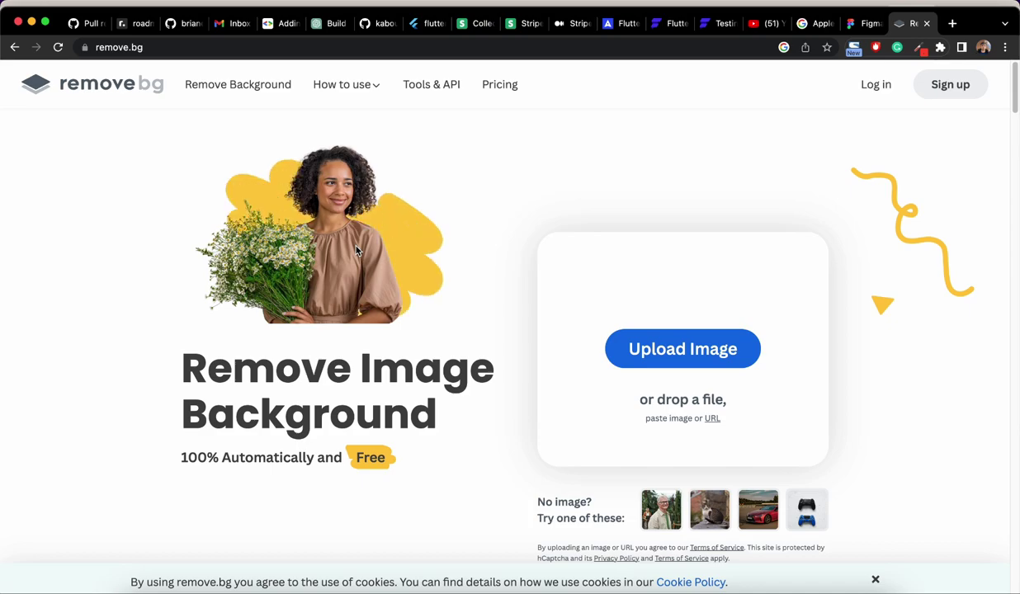
Paste the watch image into remove.bg to remove its background and copy the resulting cutout.
key(super+v)
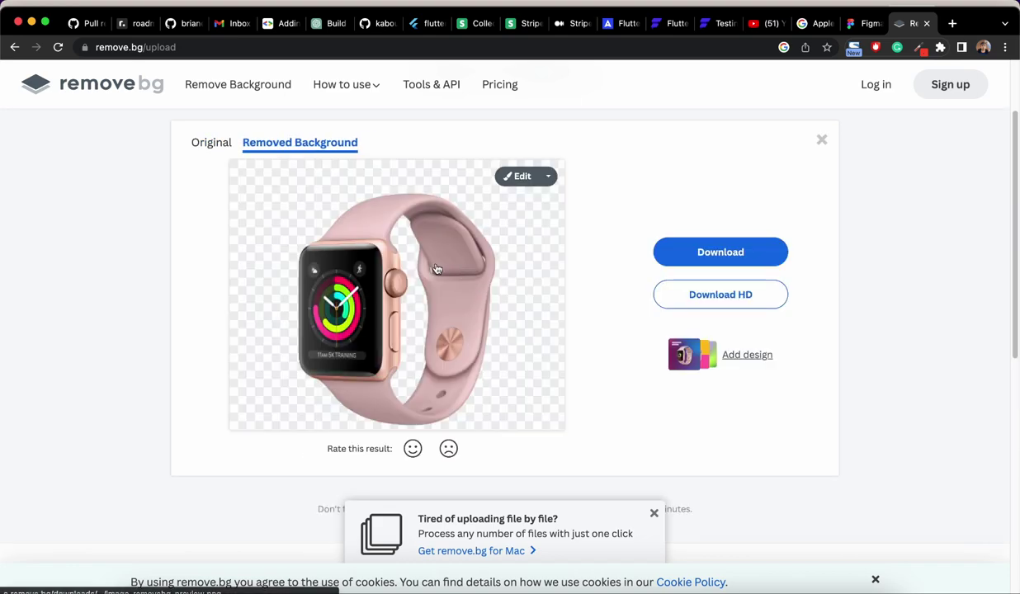
right_click(423, 256)
click(454, 420)
Switch to Figma, paste the watch cutout into Home Page, scale it to about 169 × 137 and move it to about X 46, Y 317.
click(795, 587)
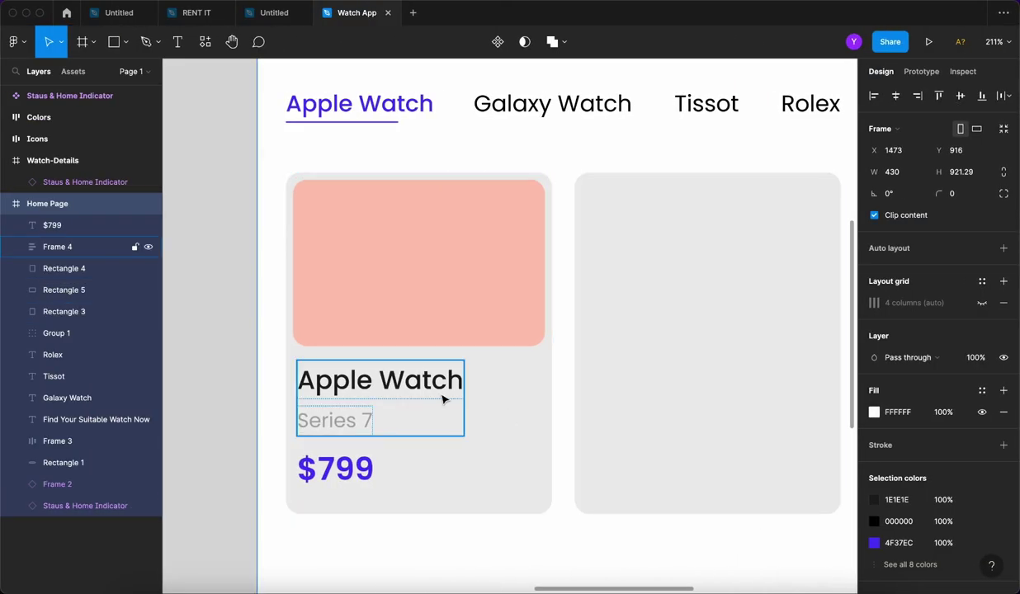
key(super+v)
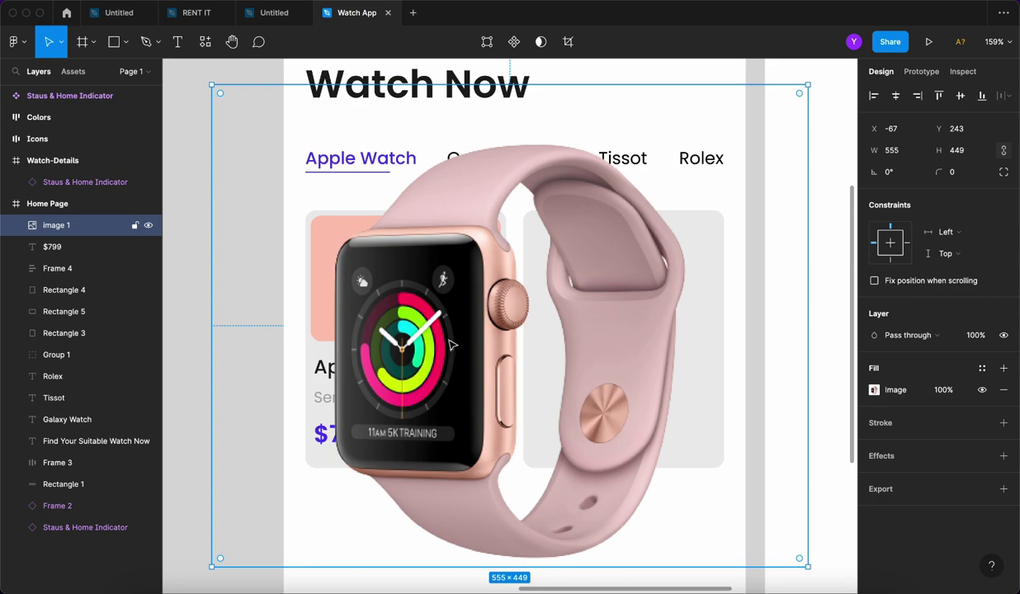
drag(440, 567, 496, 235)
drag(512, 199, 428, 273)
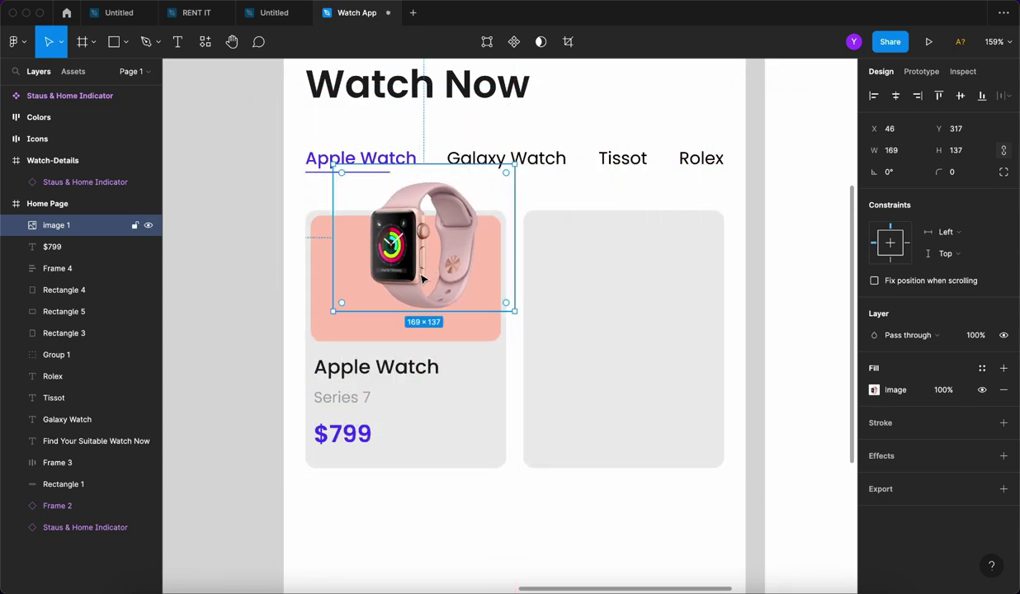
scroll(371, 284, up, 2)
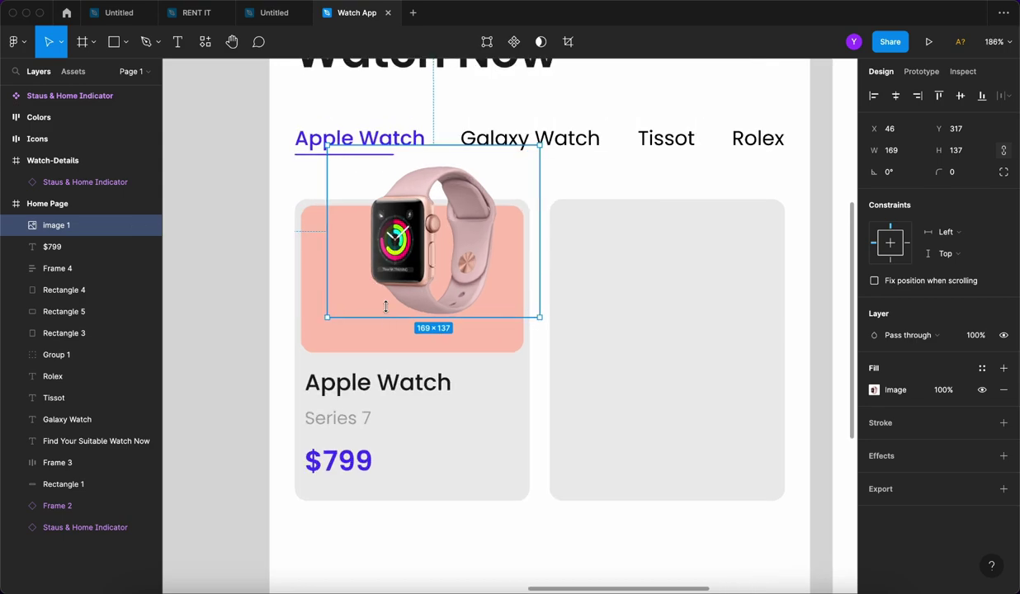
Scale the watch image to about 141 × 115 and place it over the salmon image area at about X 43, Y 360.
drag(385, 309, 394, 269)
drag(395, 220, 400, 281)
scroll(399, 282, up, 2)
drag(404, 318, 421, 327)
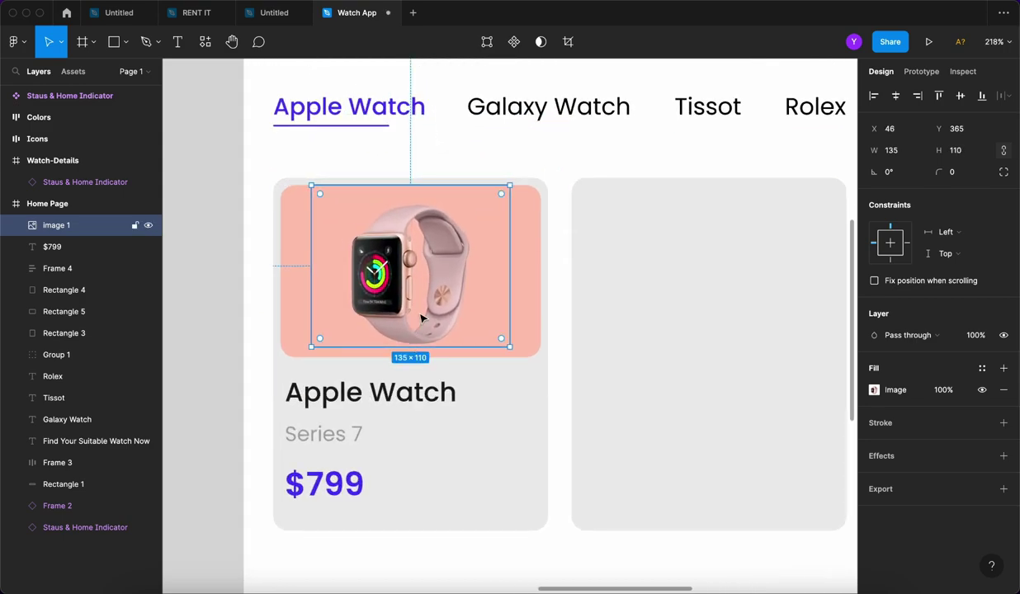
mouse_move(428, 187)
mouse_down()
mouse_move(427, 161)
mouse_move(427, 177)
mouse_up()
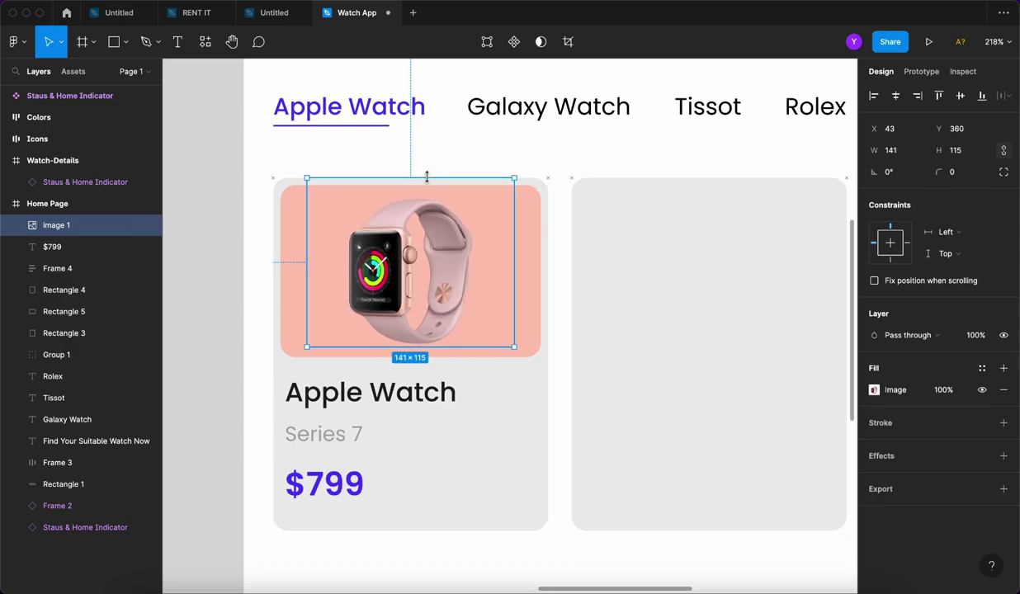
drag(418, 267, 419, 270)
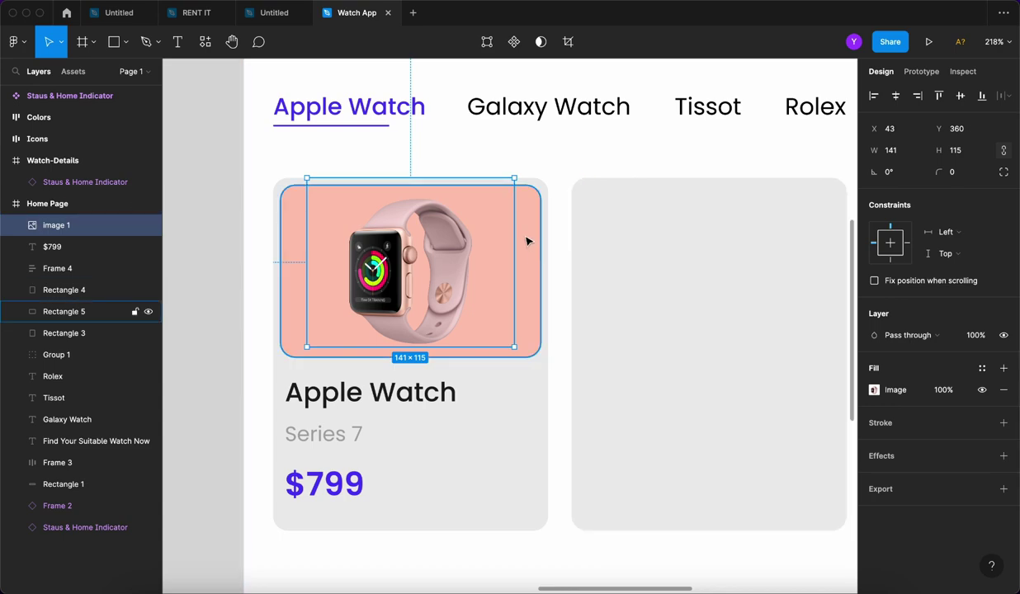
Trim the empty top edge of the watch image's bounds to a height of about 104 without scaling the watch.
right_click(434, 176)
click(438, 191)
right_click(407, 172)
click(410, 185)
right_click(420, 176)
click(412, 178)
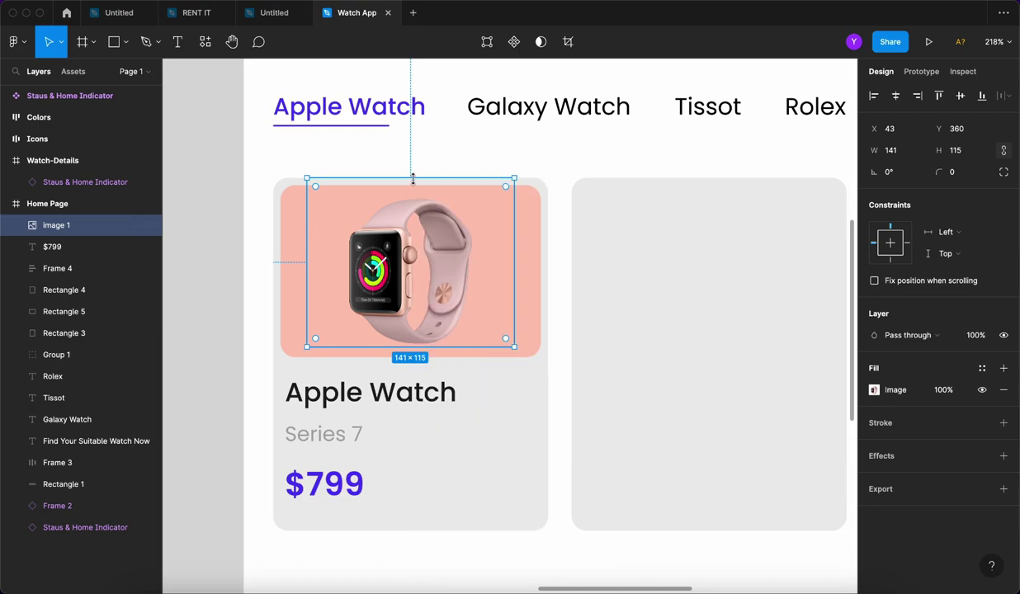
drag(413, 180, 411, 194)
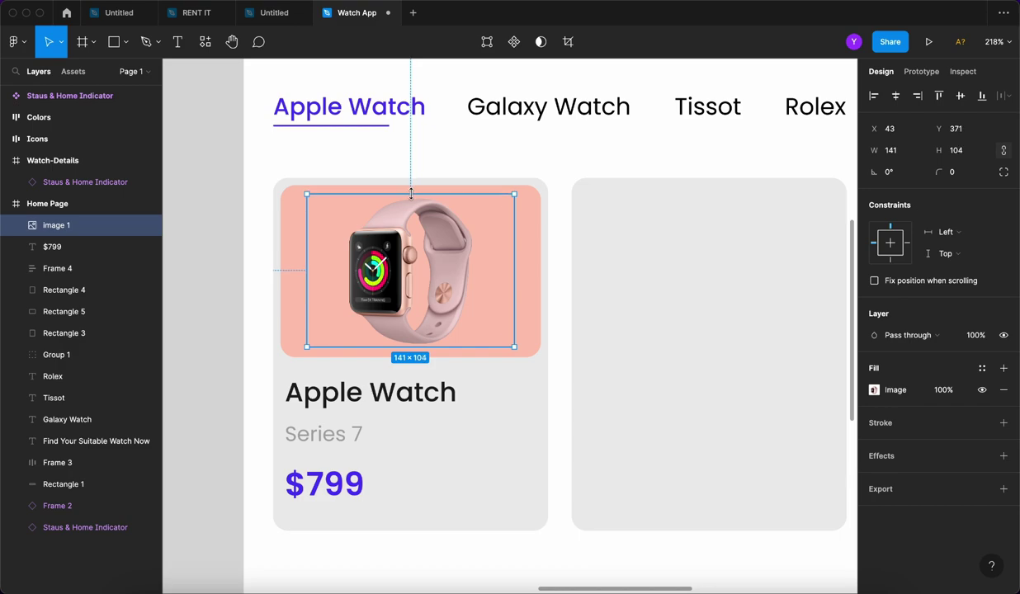
key(Escape)
scroll(401, 268, up, 1)
click(401, 269)
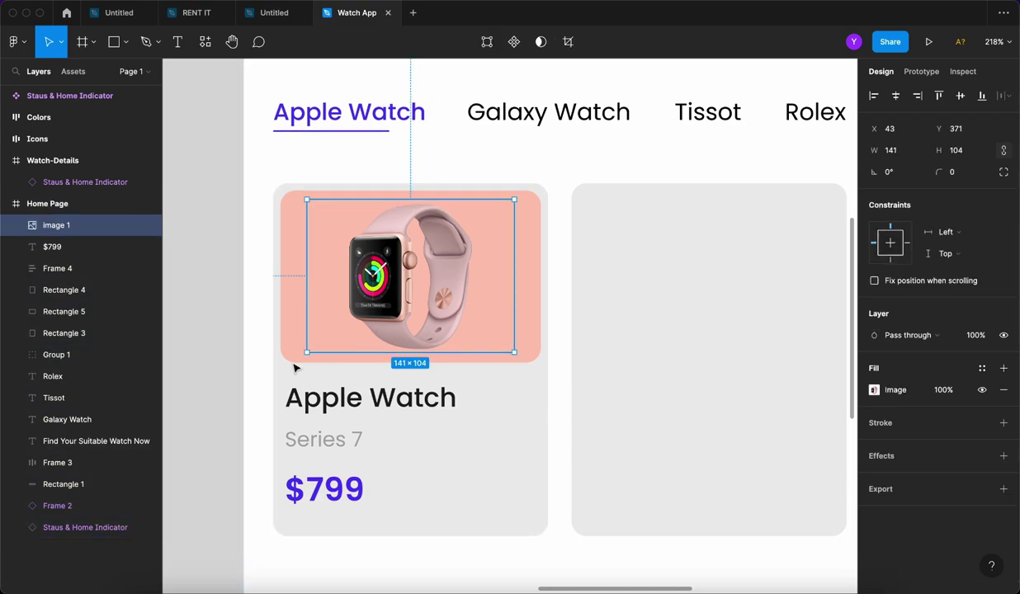
click(250, 298)
Draw a flat ellipse of about 67 × 4 beneath the watch and move it up to Y 475.
scroll(250, 132, left, 3)
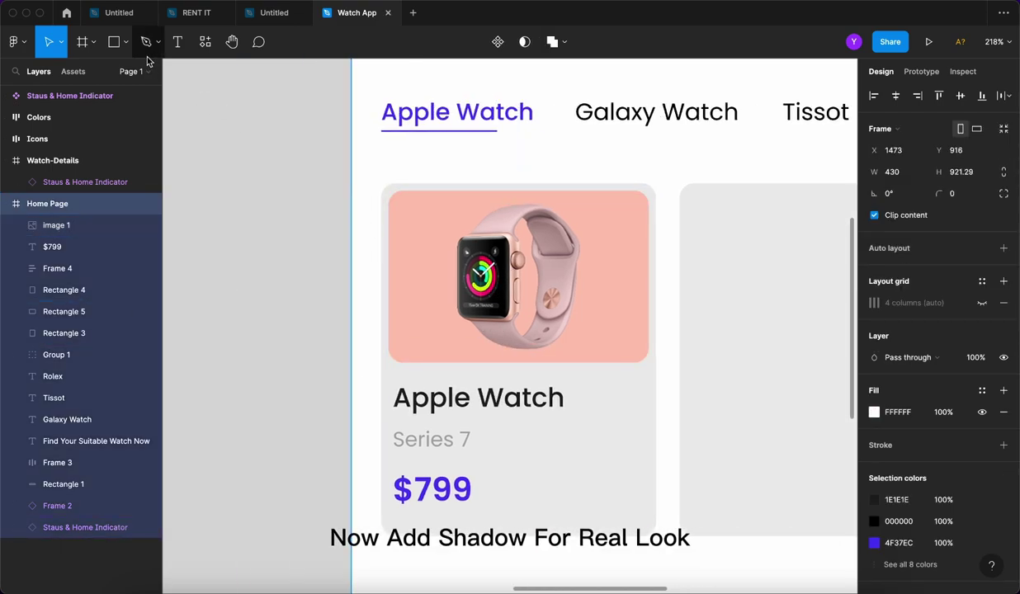
click(123, 43)
click(142, 125)
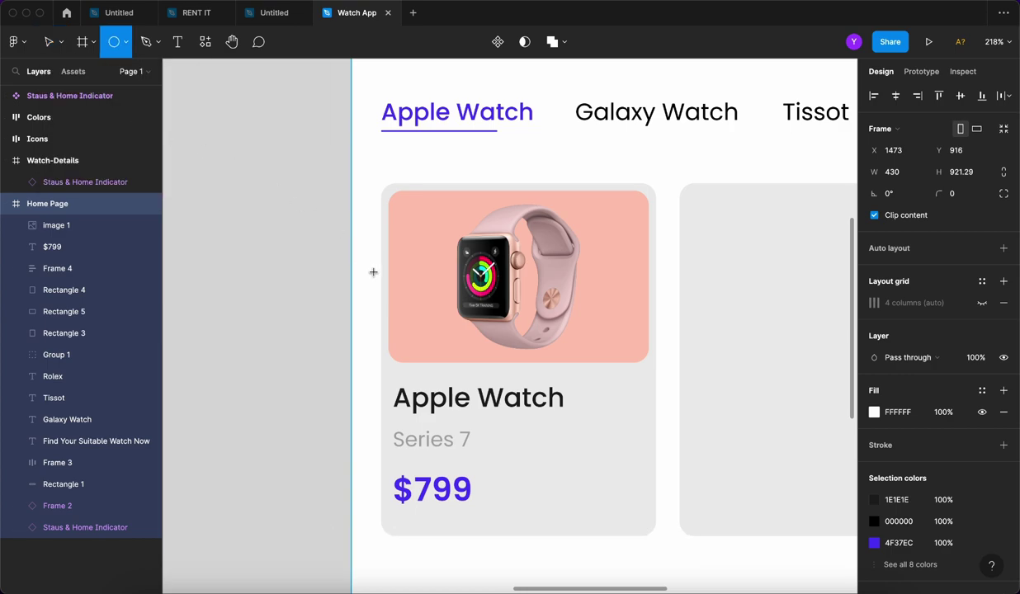
drag(476, 357, 575, 361)
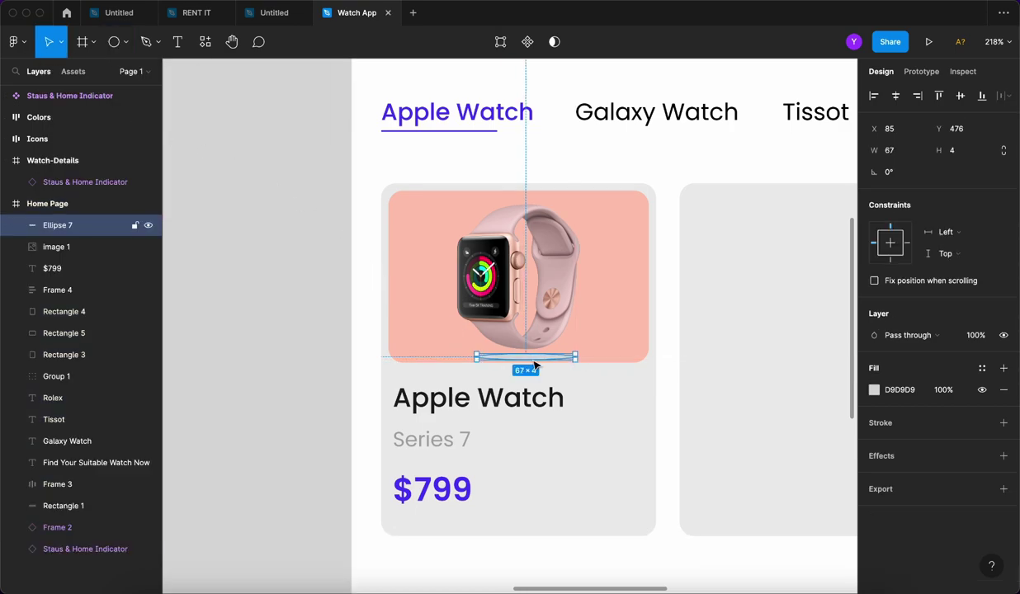
key(Up)
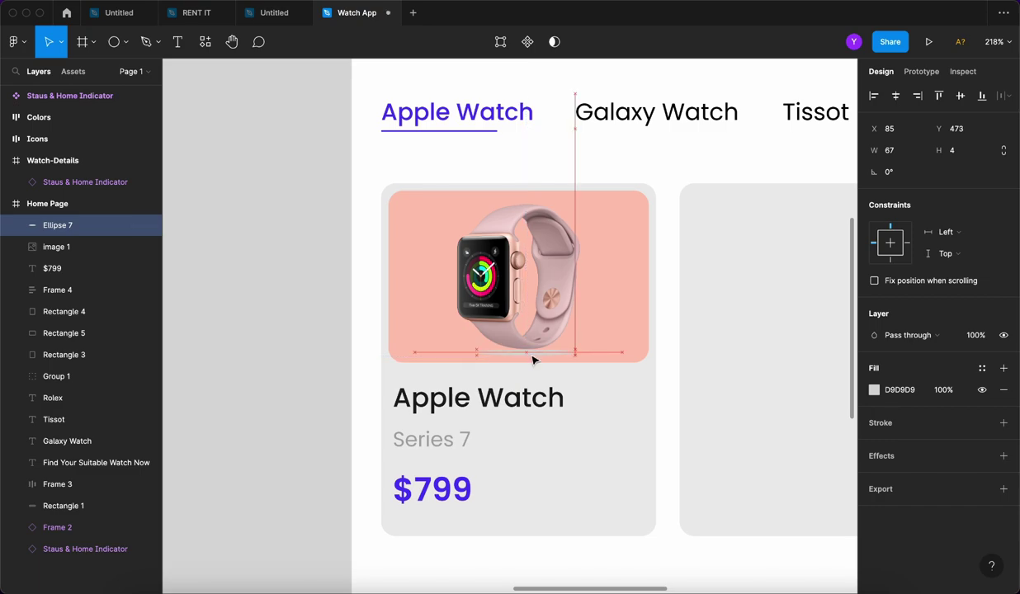
Fill the flat ellipse with black 000000 and give it a Layer blur effect.
click(913, 400)
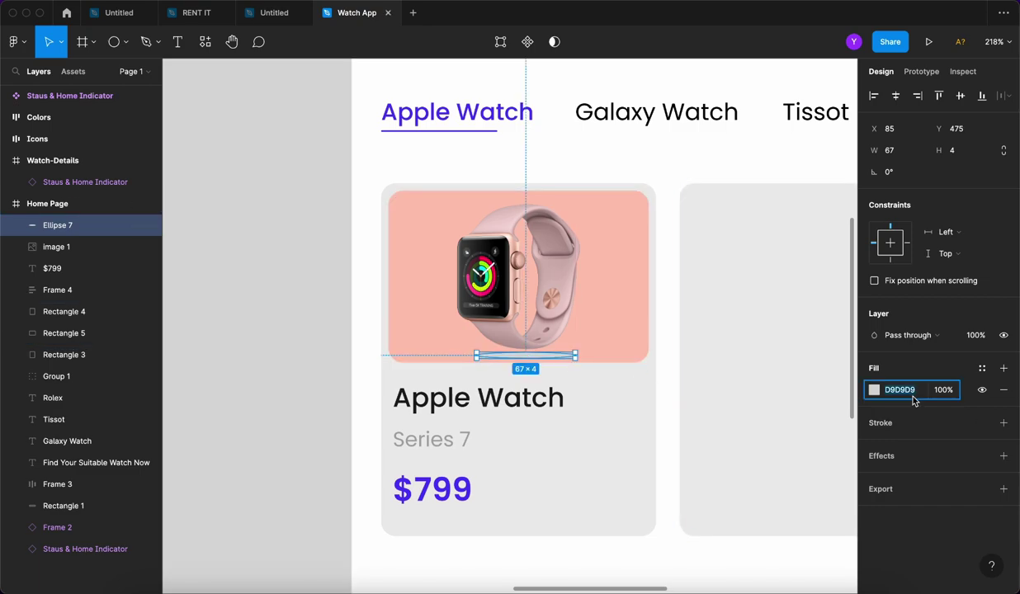
click(900, 455)
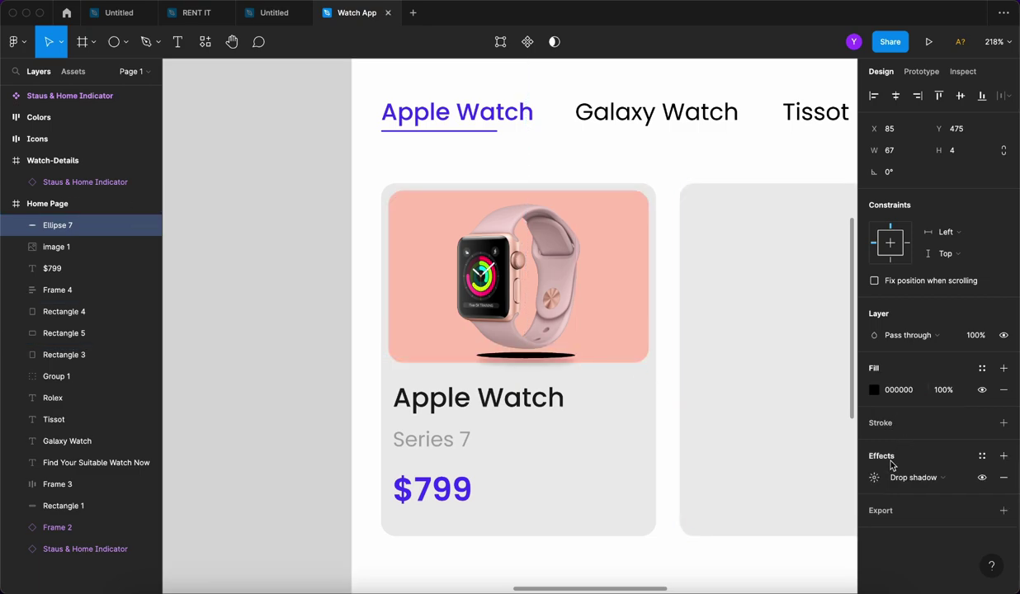
click(897, 474)
click(895, 490)
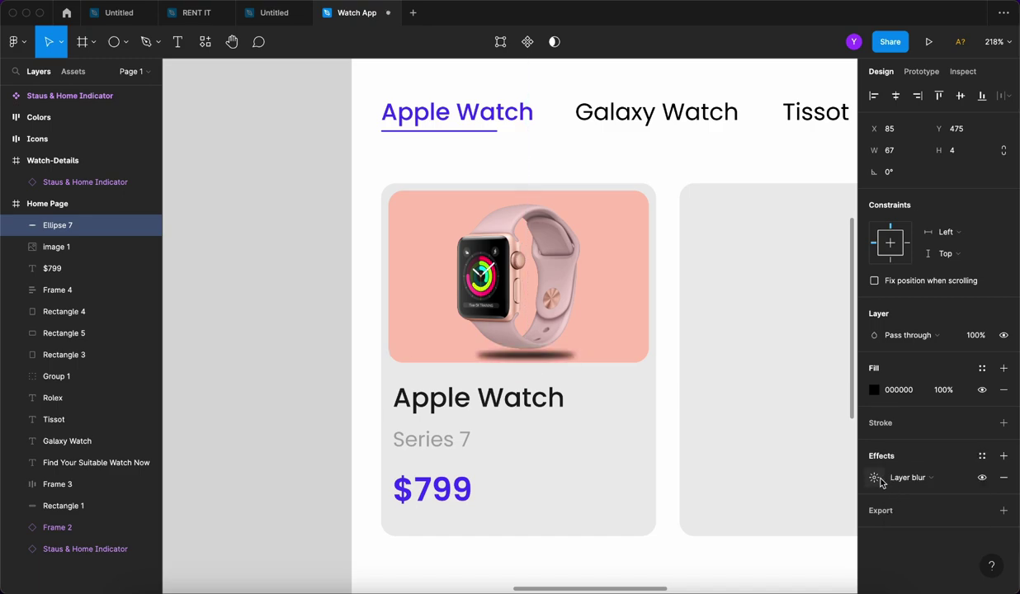
Set the ellipse's layer blur amount to 11.
click(874, 478)
key(Up)
key(Up)
key(Up)
key(Up)
key(Up)
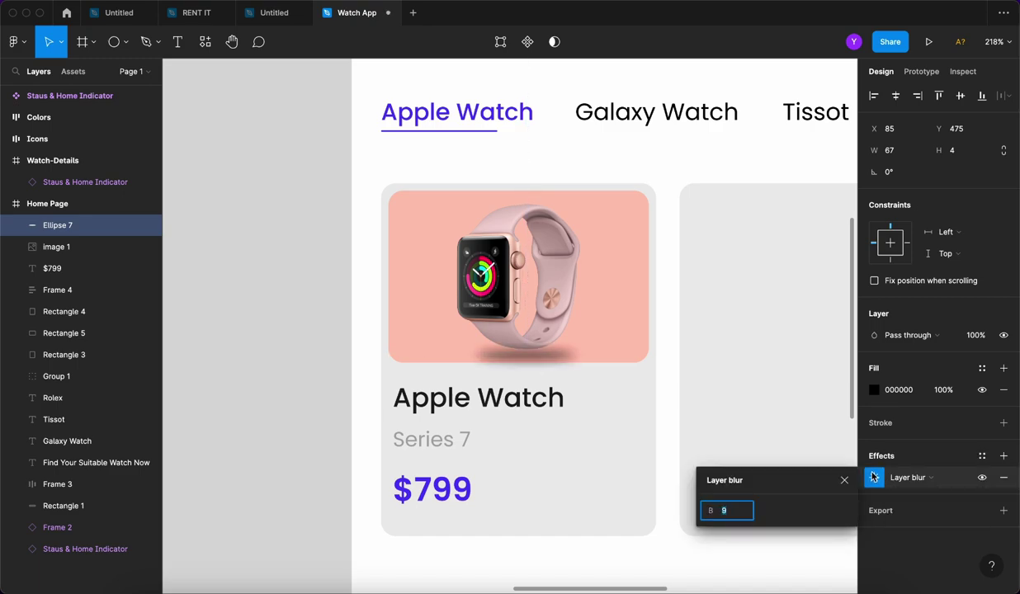
key(Up)
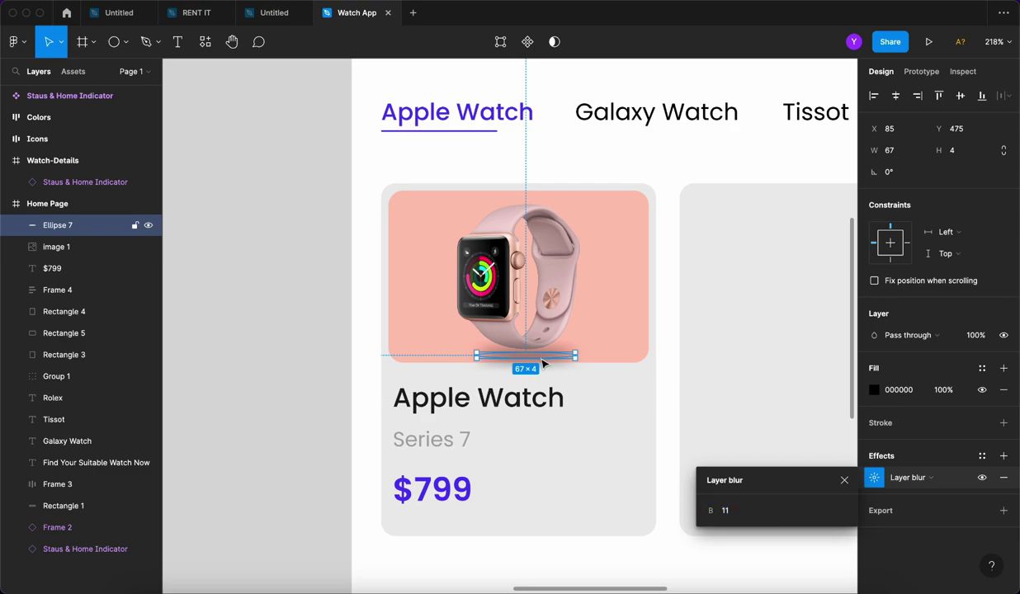
Move the blurred ellipse behind the watch image, placing it between Rectangle 4 and Rectangle 5 in the layer order.
right_click(543, 363)
drag(38, 237, 70, 313)
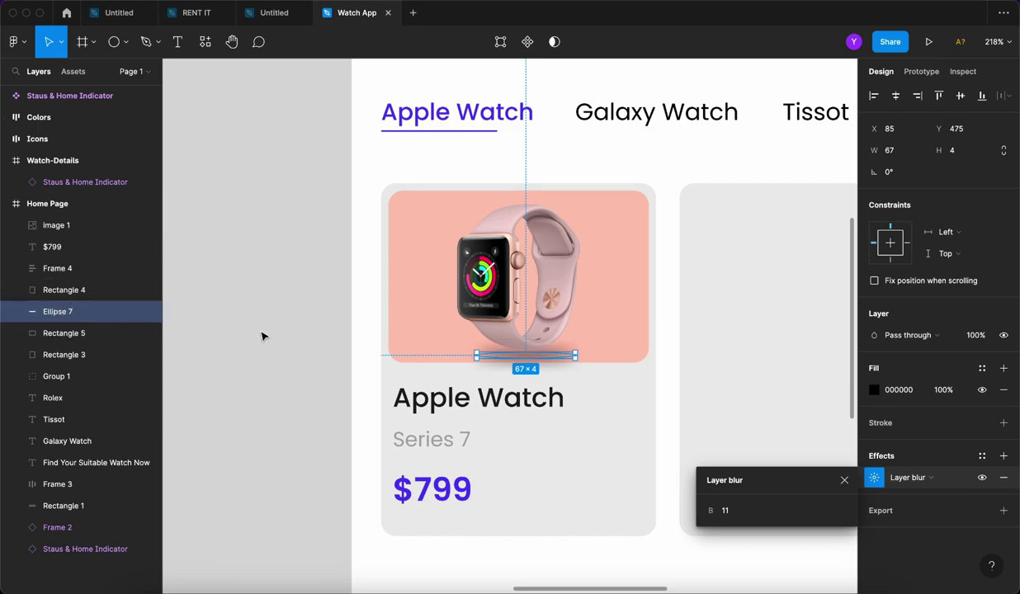
click(326, 335)
Set the fill opacity of the shadow ellipse under the watch to 80%.
scroll(326, 334, up, 2)
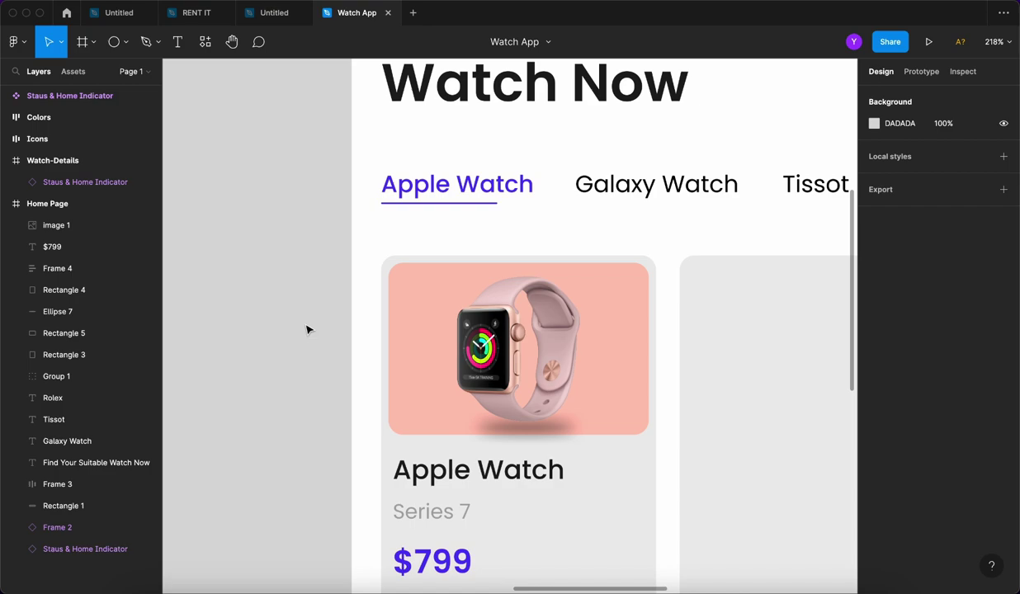
scroll(306, 330, down, 5)
scroll(306, 330, up, 2)
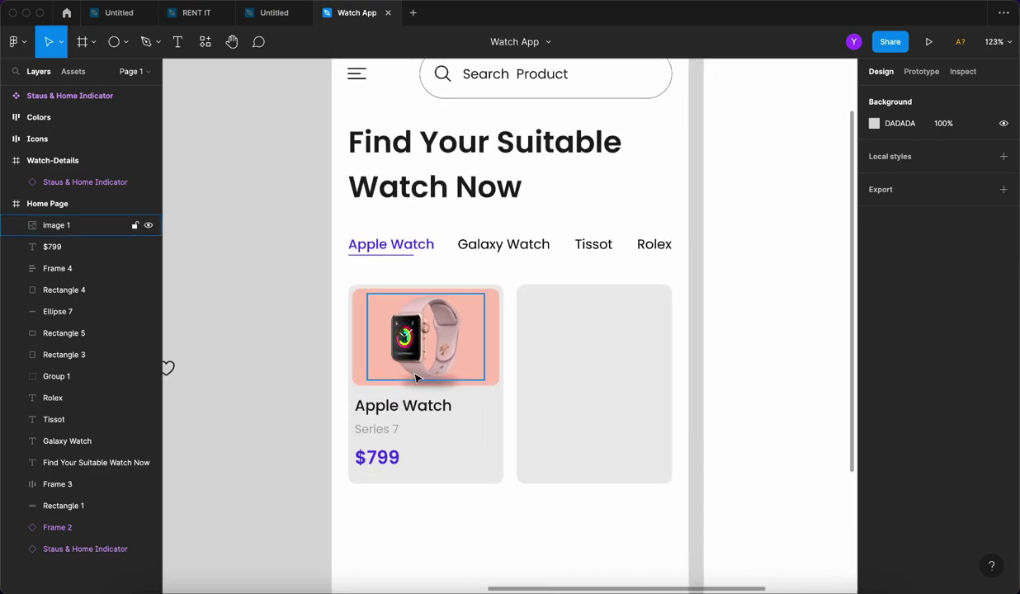
click(406, 378)
scroll(406, 381, up, 10)
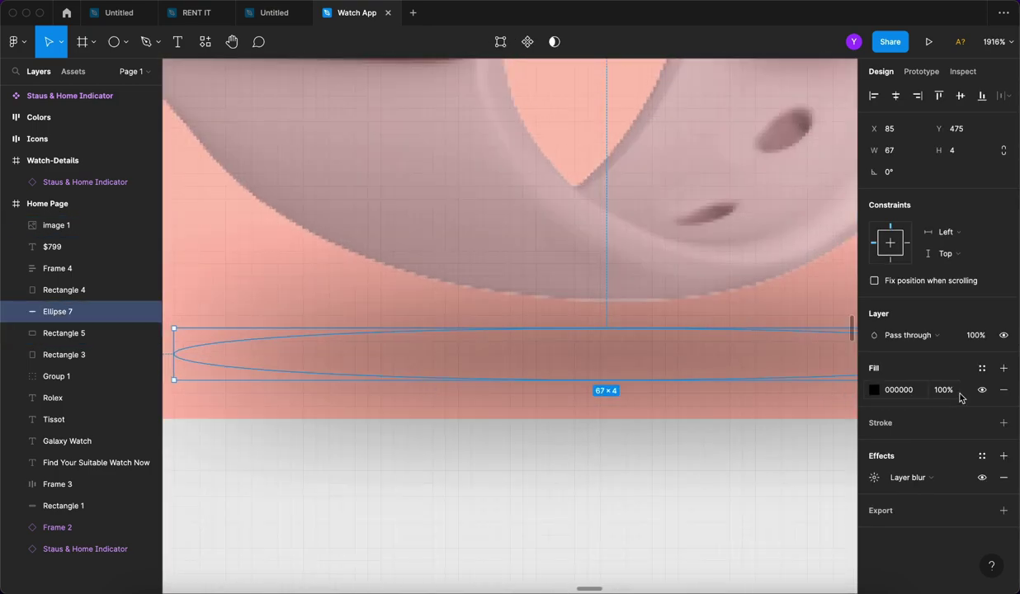
click(955, 397)
text(80)
key(Return)
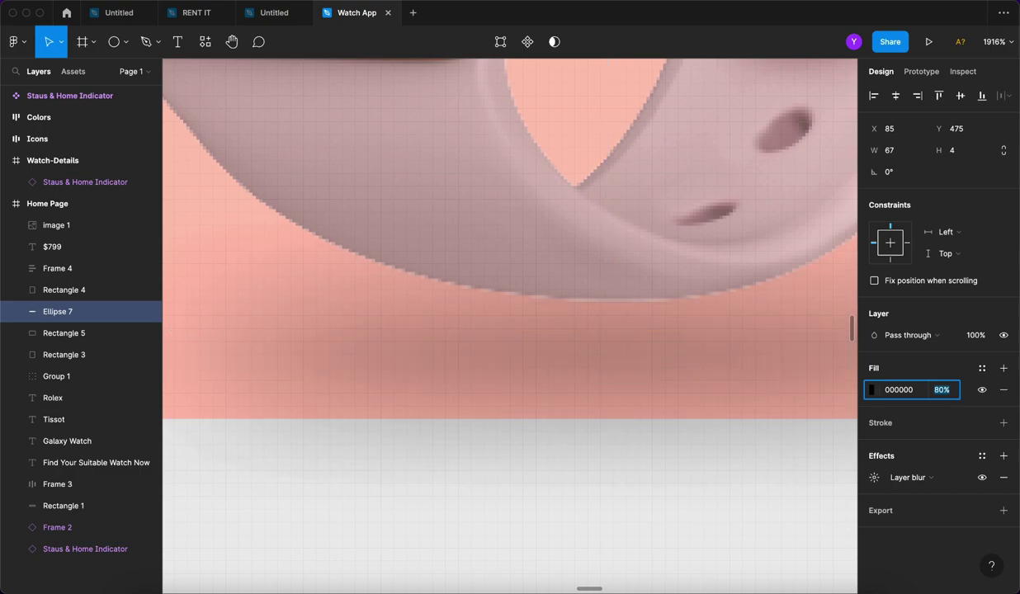
Set the fill opacity of the blurred shadow ellipse under the watch to 70%.
text(70)
key(Return)
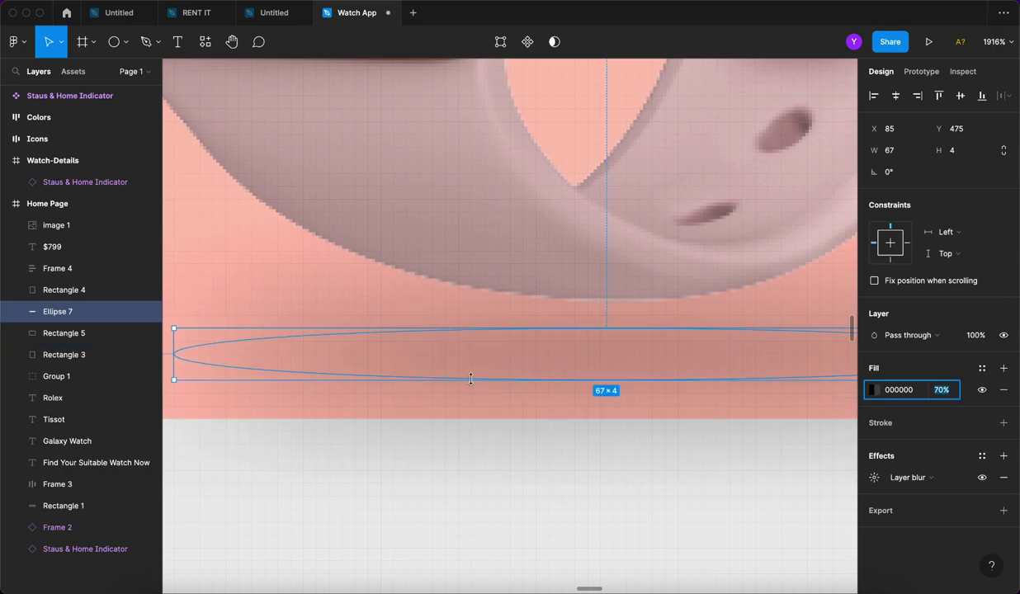
scroll(411, 377, down, 15)
click(615, 401)
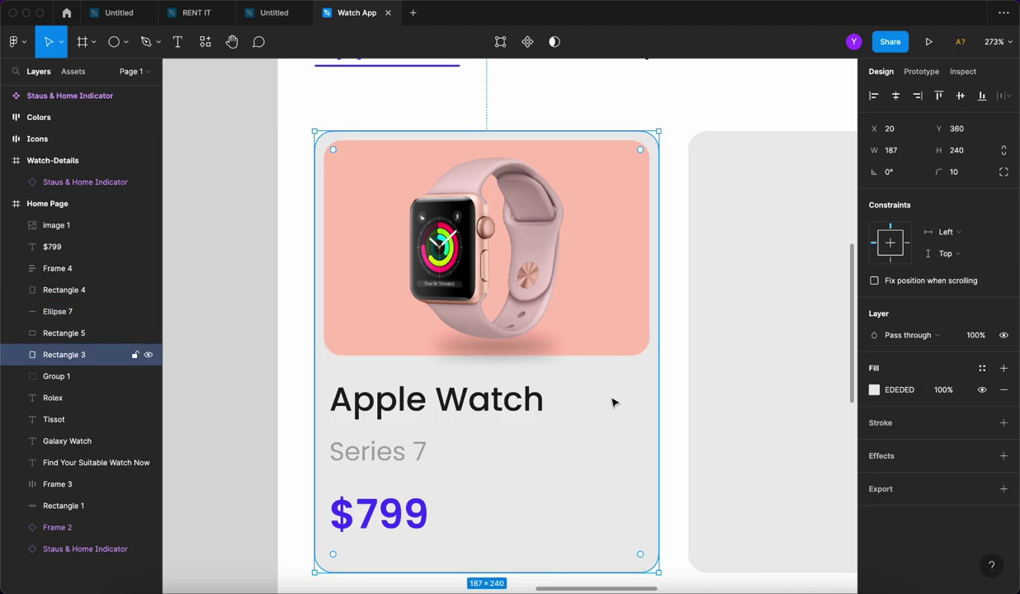
scroll(299, 334, down, 5)
click(299, 334)
scroll(298, 335, down, 5)
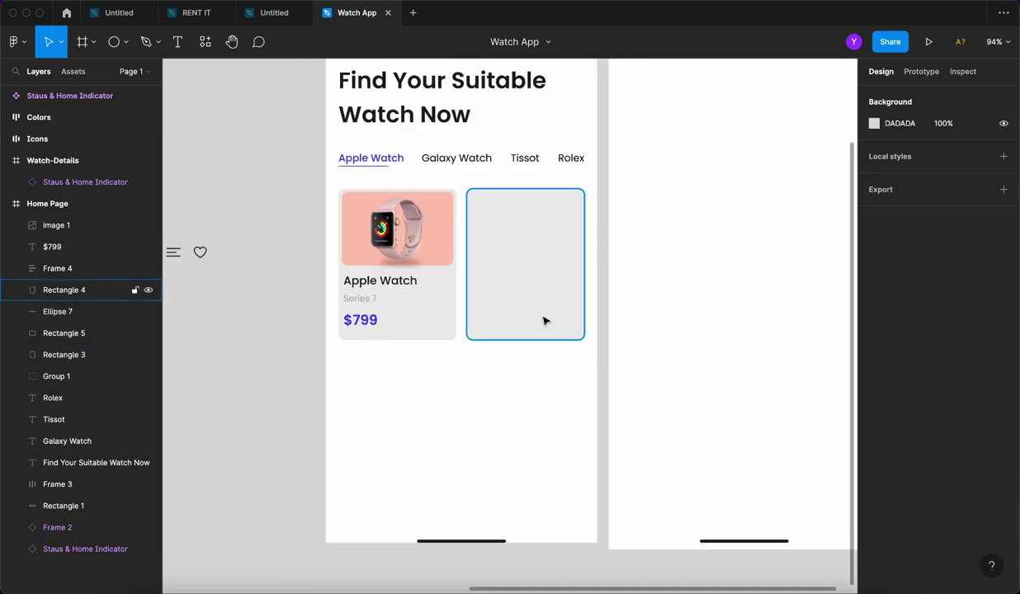
Change the fill of the Apple Watch card's grey background rectangle to EEEEEE.
scroll(431, 357, up, 2)
right_click(434, 334)
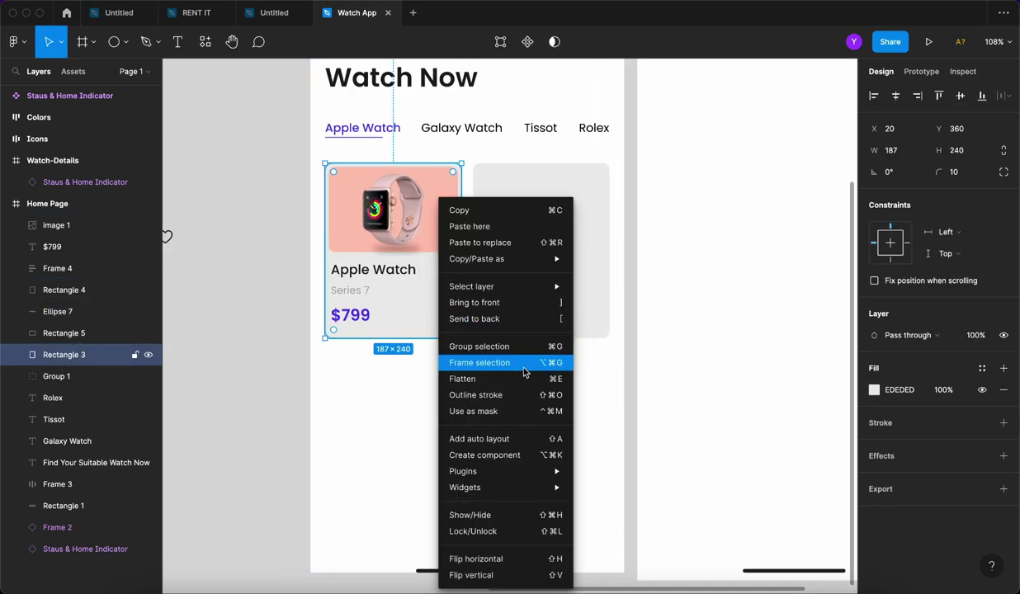
click(335, 390)
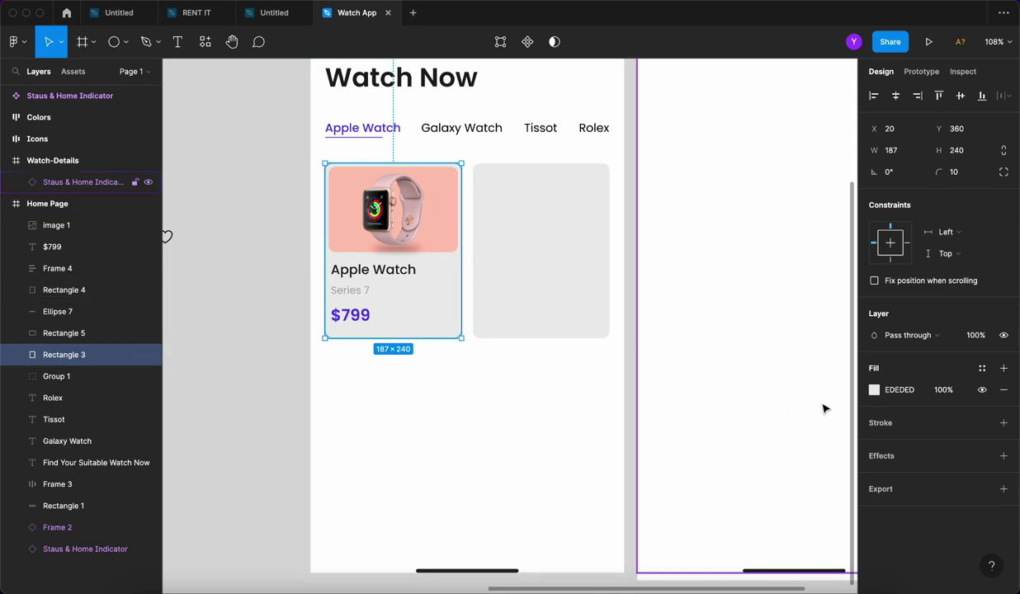
click(874, 392)
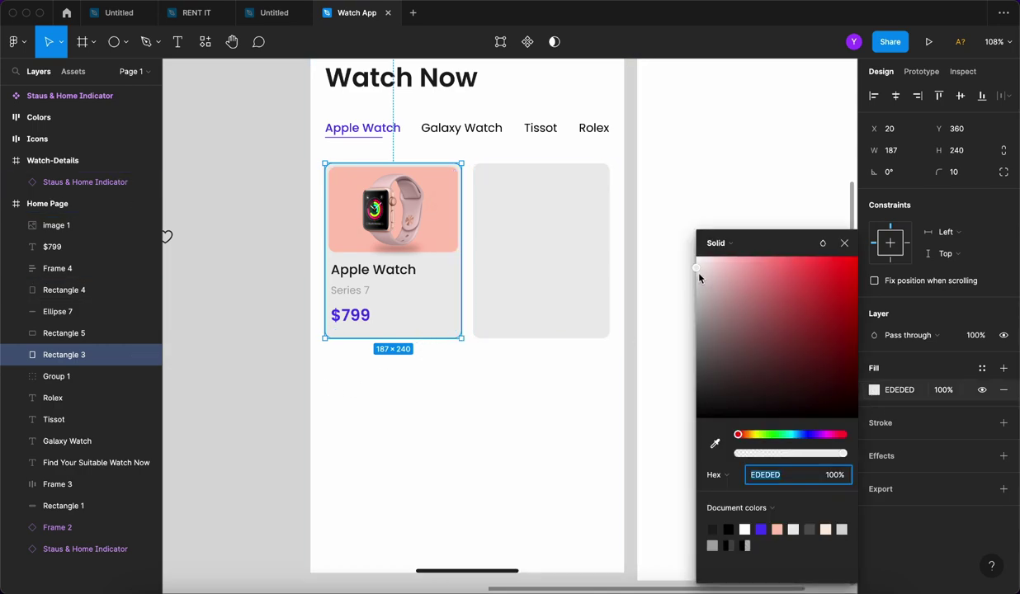
text(F2F2F2)
key(Return)
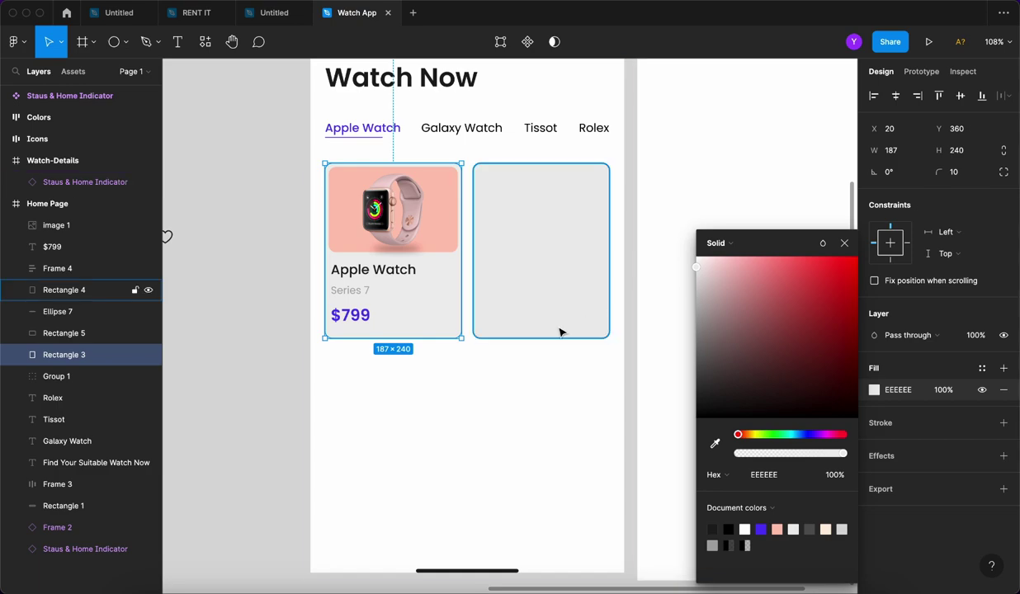
click(526, 394)
Group the first card's background, colour panel, shadow ellipse, watch image, name, series and price into one group.
click(348, 326)
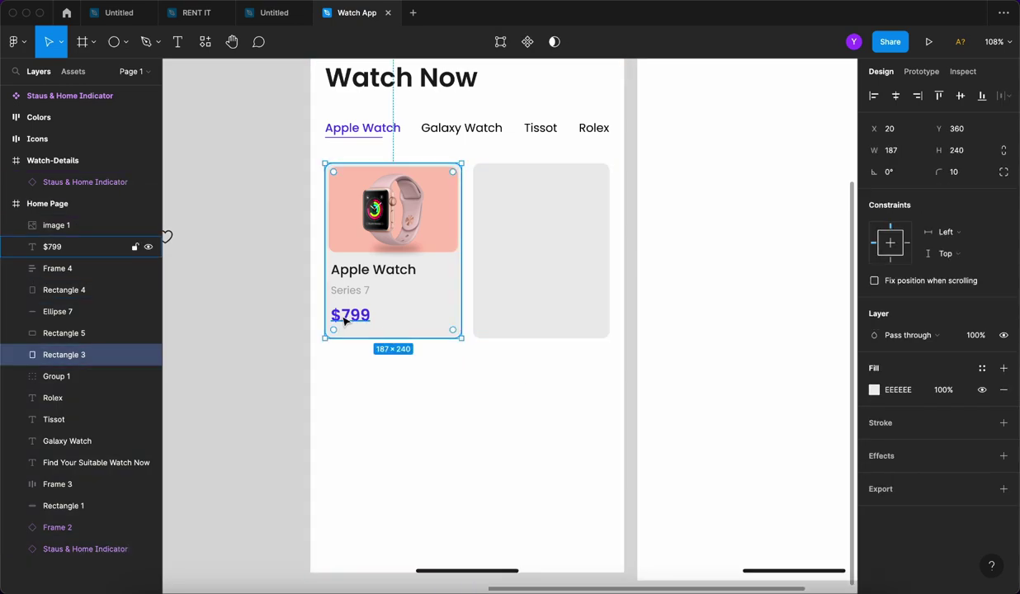
shift+click(347, 319)
shift+click(360, 291)
shift+click(377, 223)
shift+click(475, 244)
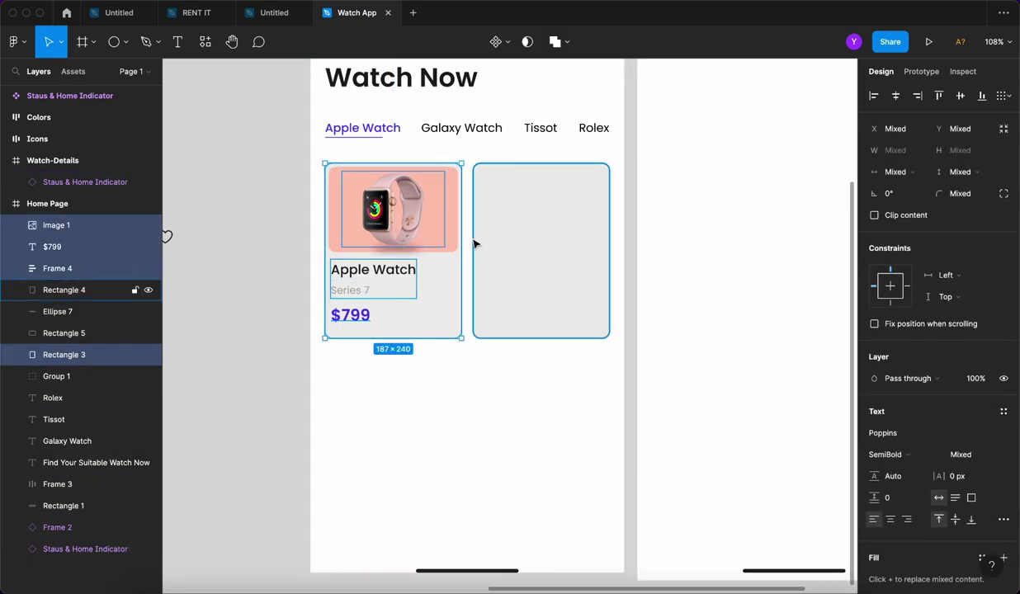
shift+click(456, 238)
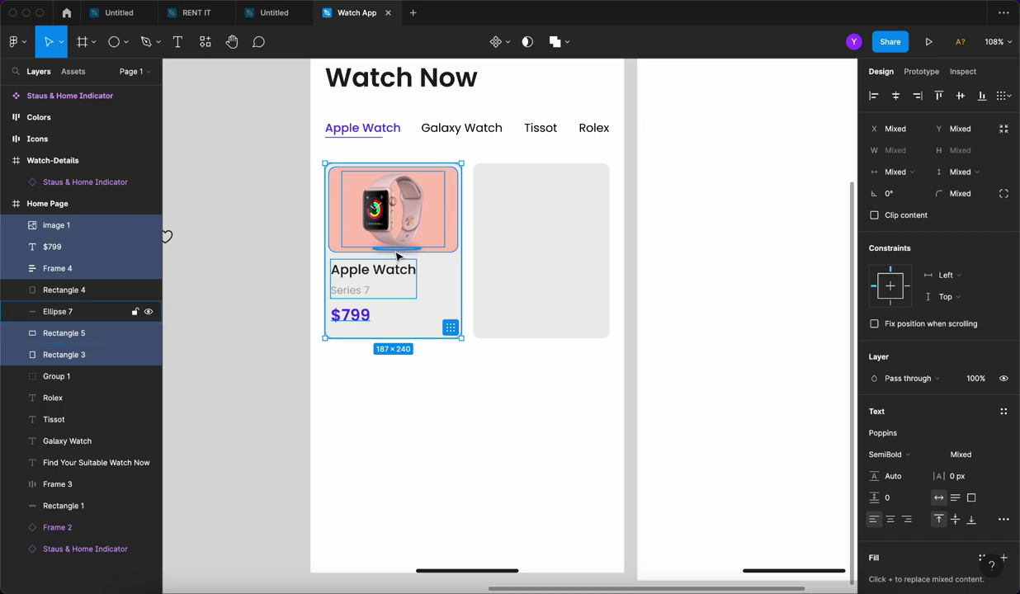
shift+click(397, 257)
key(ctrl+g)
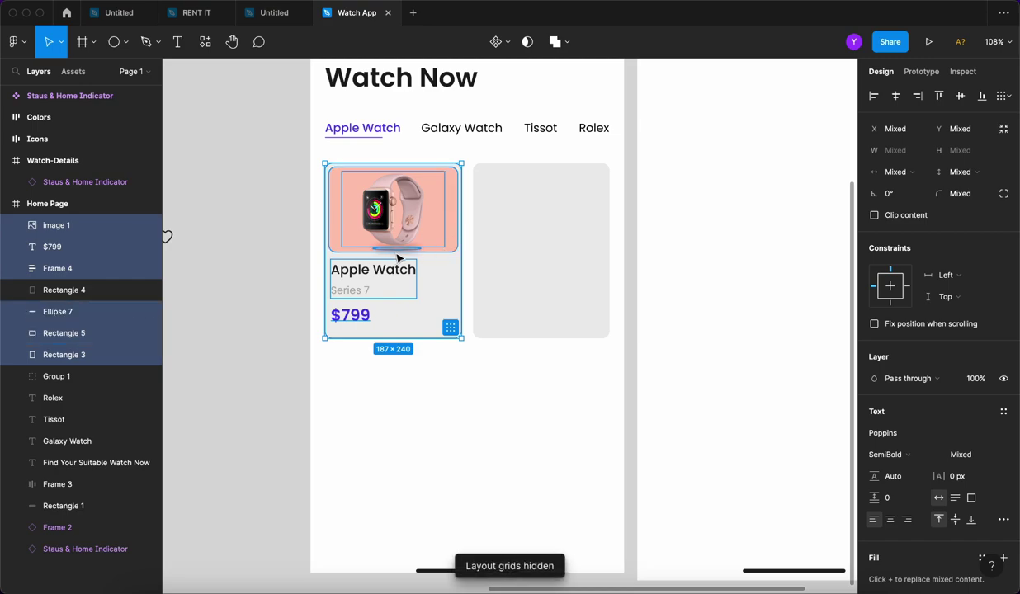
key(super+g)
Replace the empty second card rectangle with a duplicate of the grouped Apple Watch card, placed at X 223, Y 360.
click(501, 254)
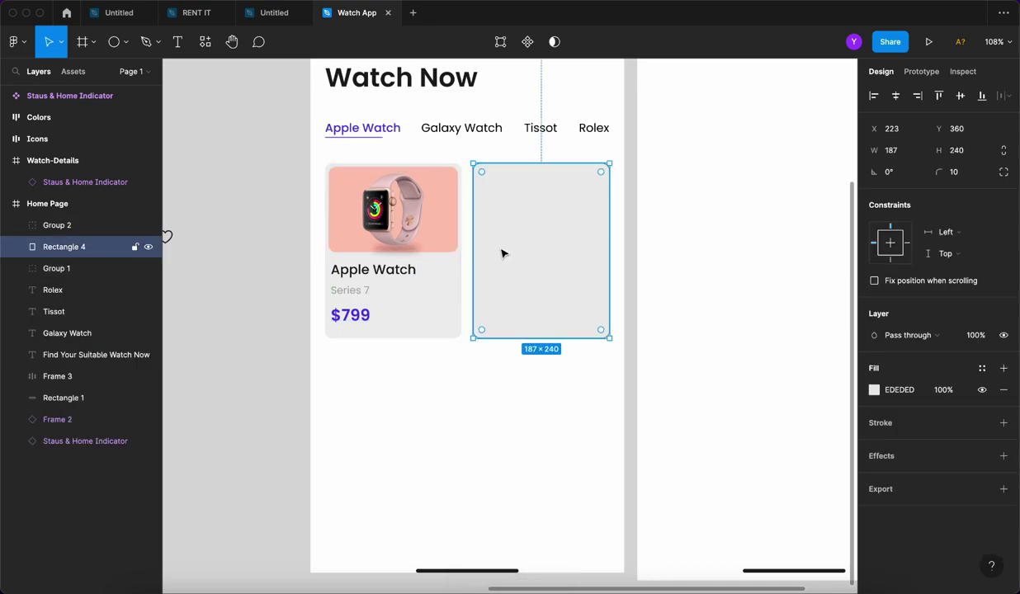
key(Delete)
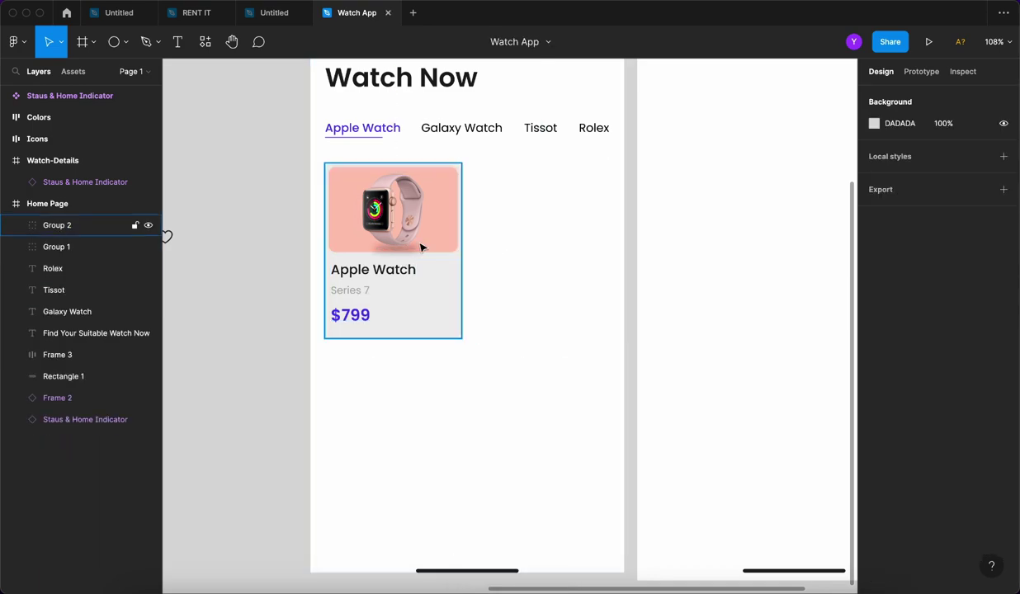
click(391, 238)
key(super+d)
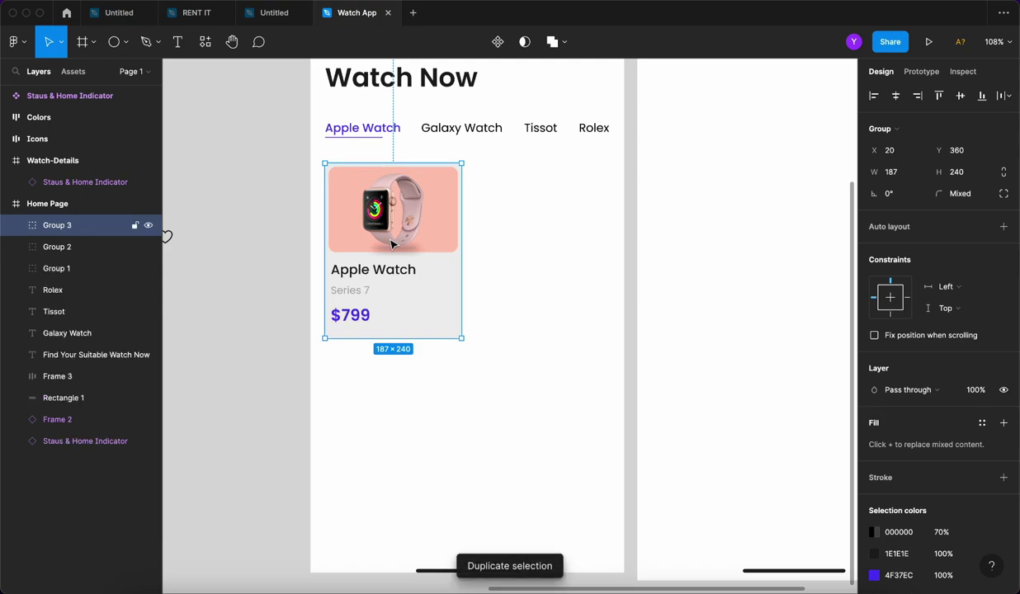
drag(403, 238, 526, 219)
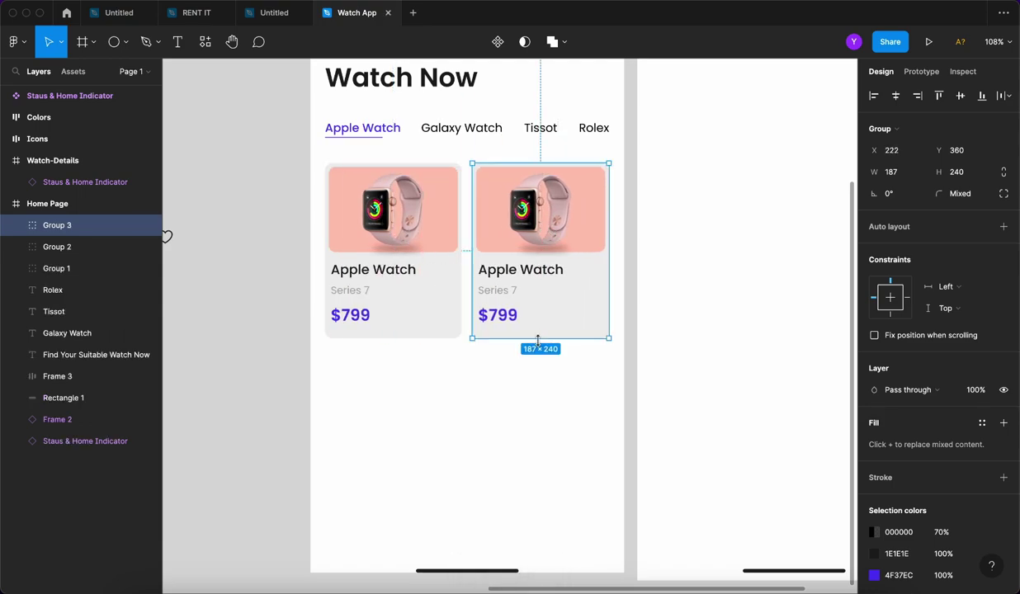
key(alt)
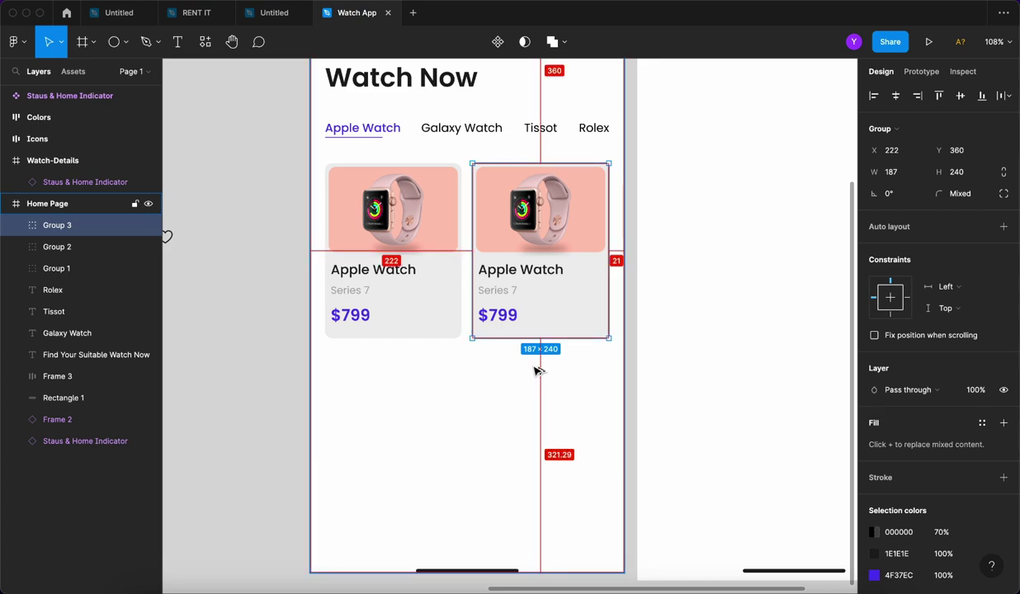
key(Right)
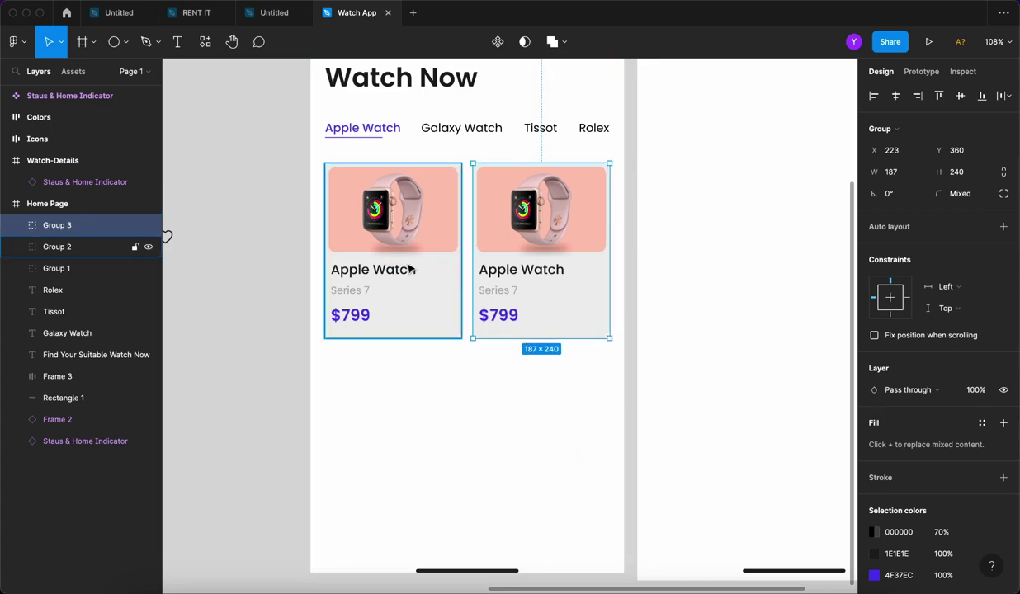
Duplicate both Apple Watch cards together and place the copies as a second row about 20 px below the first.
shift+click(391, 260)
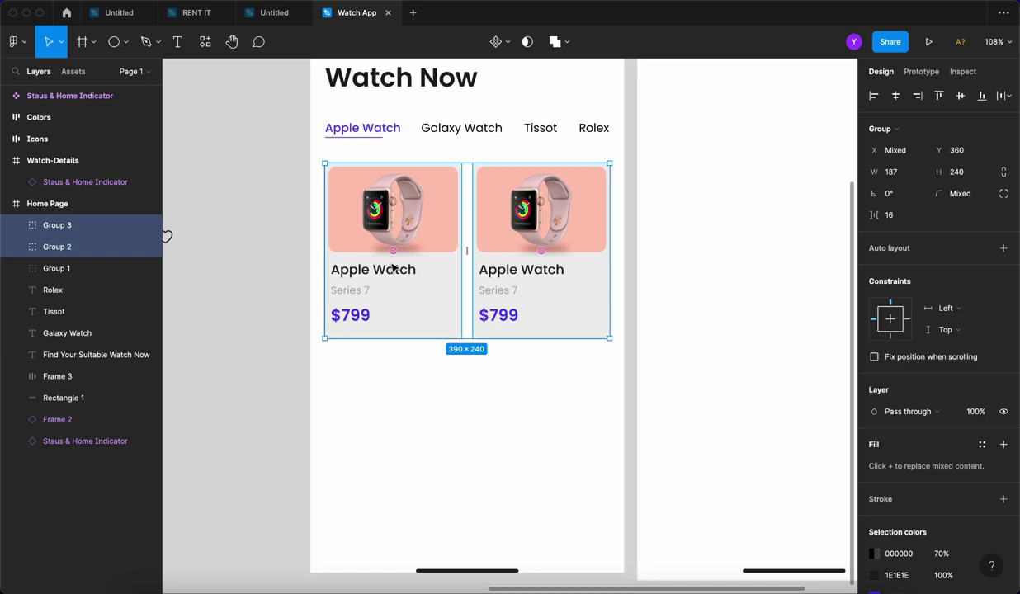
key(ctrl+d)
drag(505, 219, 502, 407)
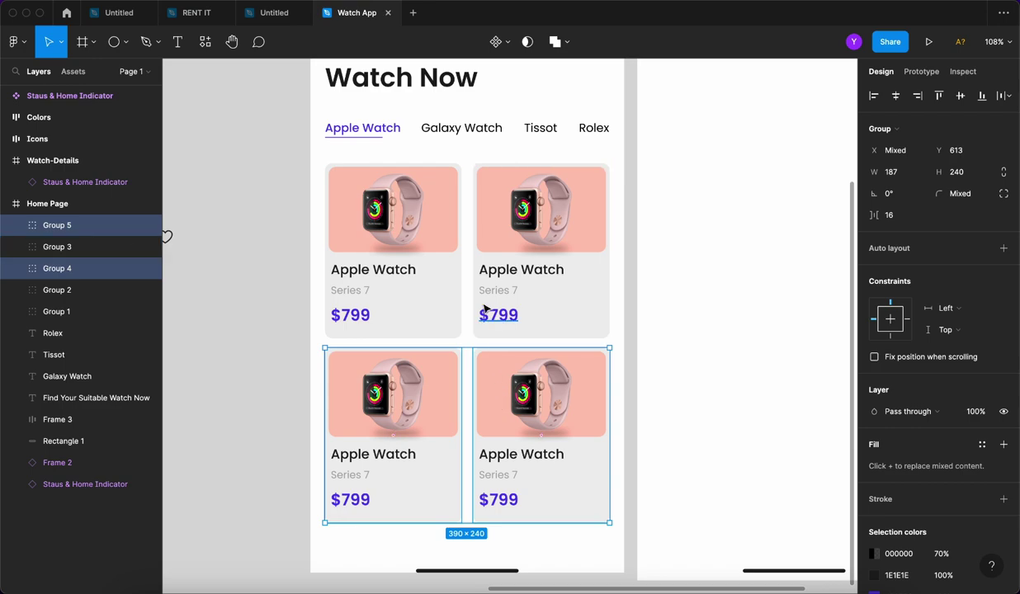
key(Down)
key(Down)
key(Down)
key(Down)
key(Down)
key(Down)
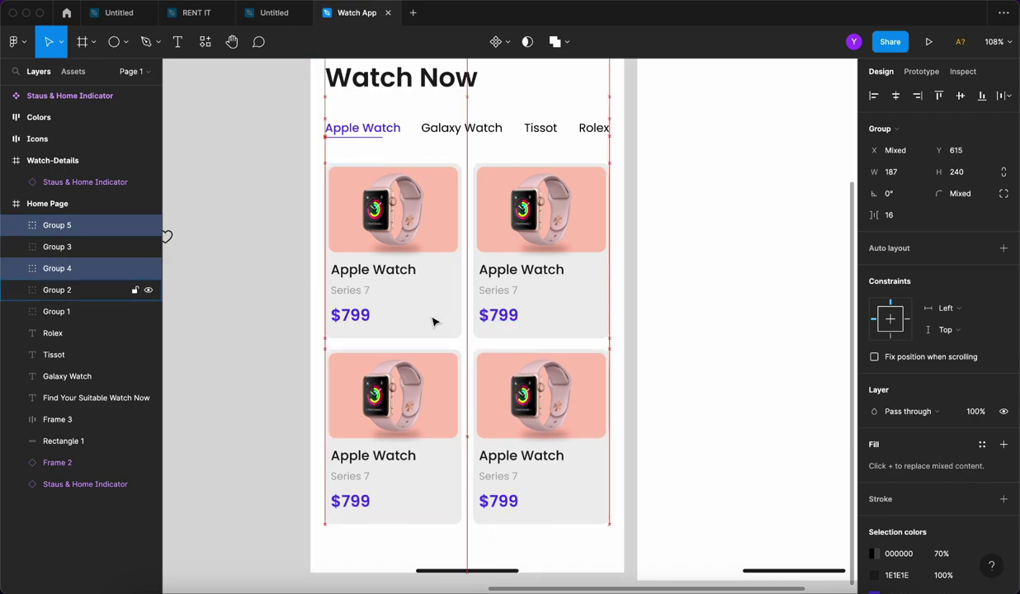
key(Down)
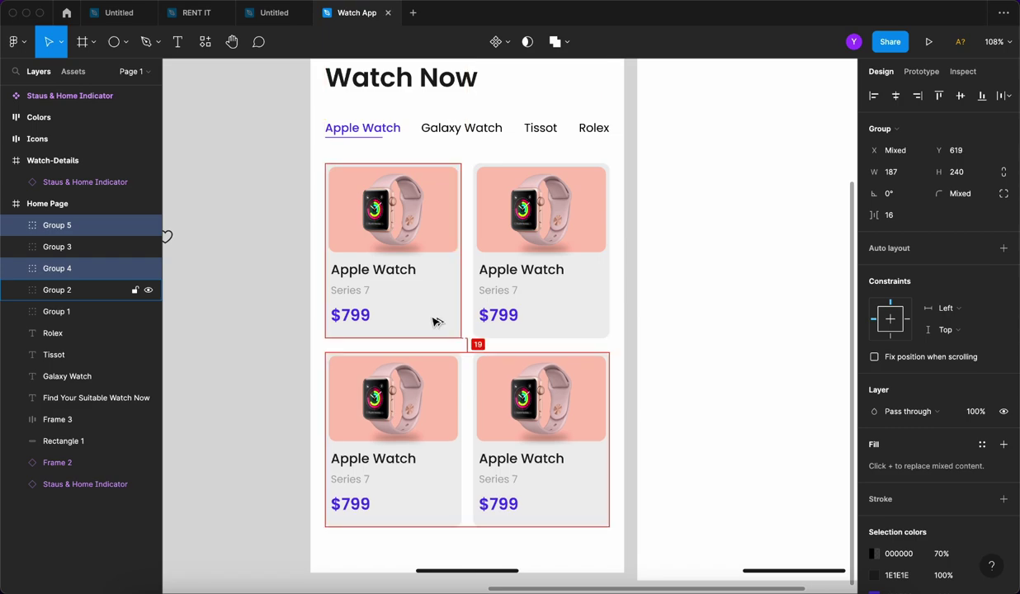
click(294, 335)
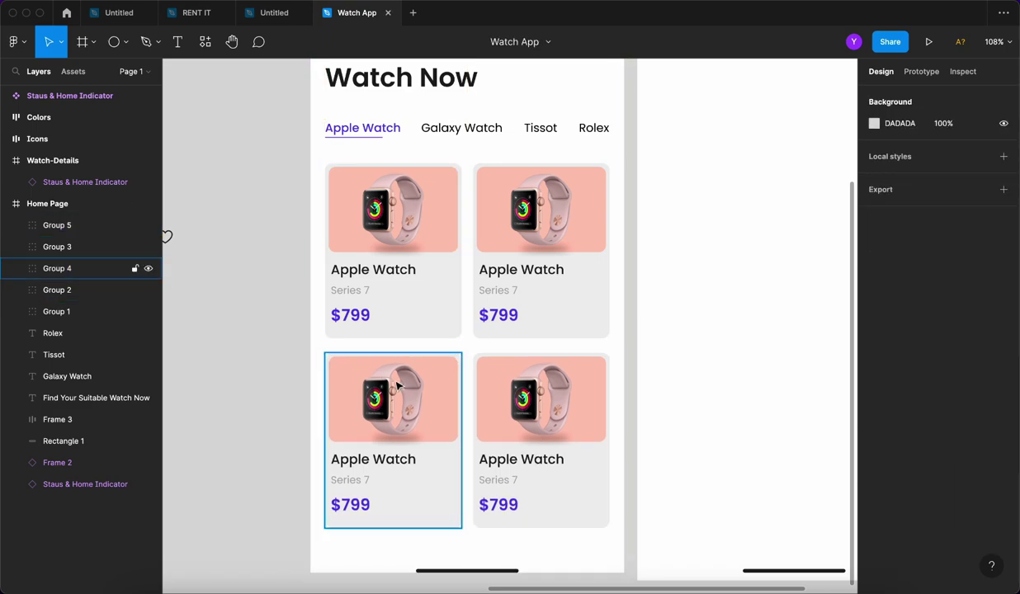
Recolour the image background panel of the first card in the second row with the cream document colour FFEFE1.
double_click(450, 389)
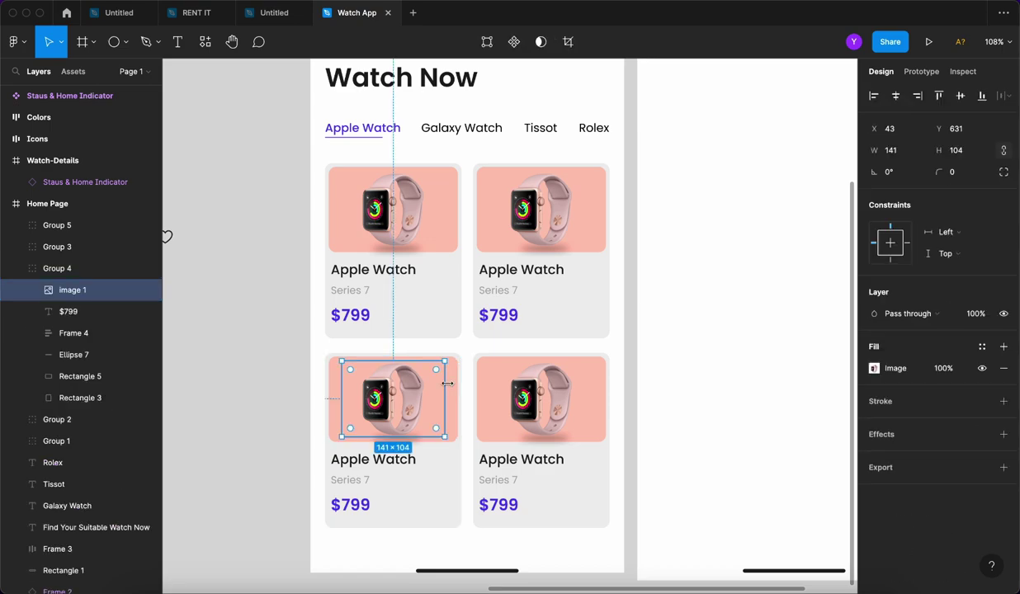
click(456, 381)
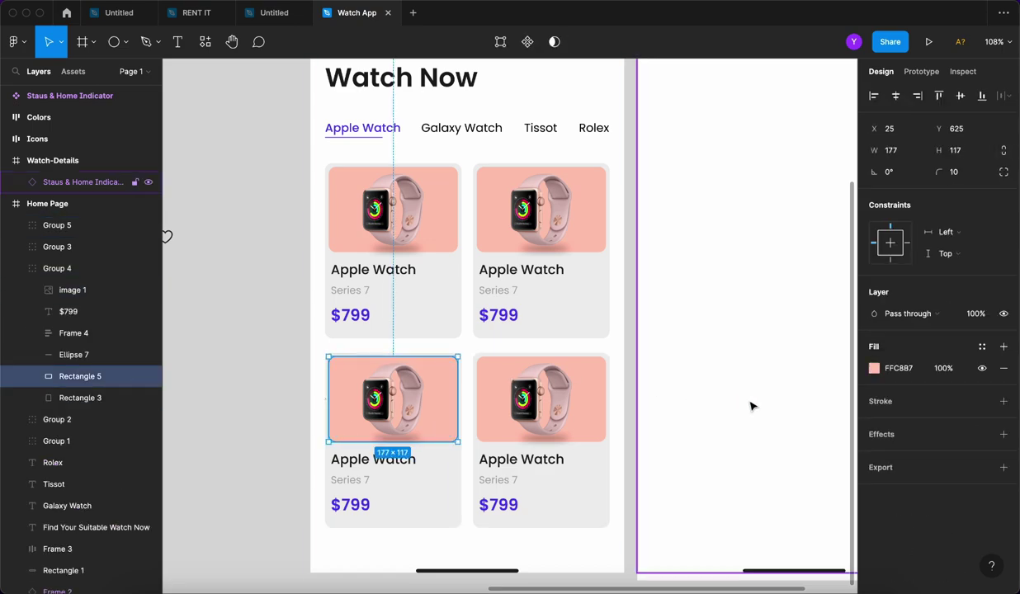
click(874, 369)
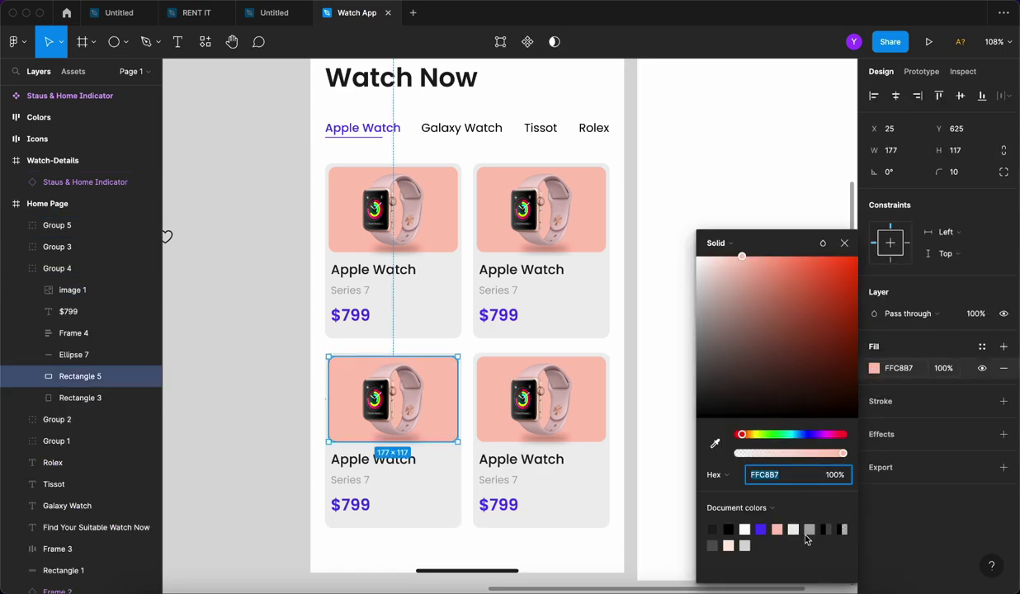
click(728, 545)
Recolour the image background panel of the second card in the first row with the same cream, FFEFE1.
double_click(590, 250)
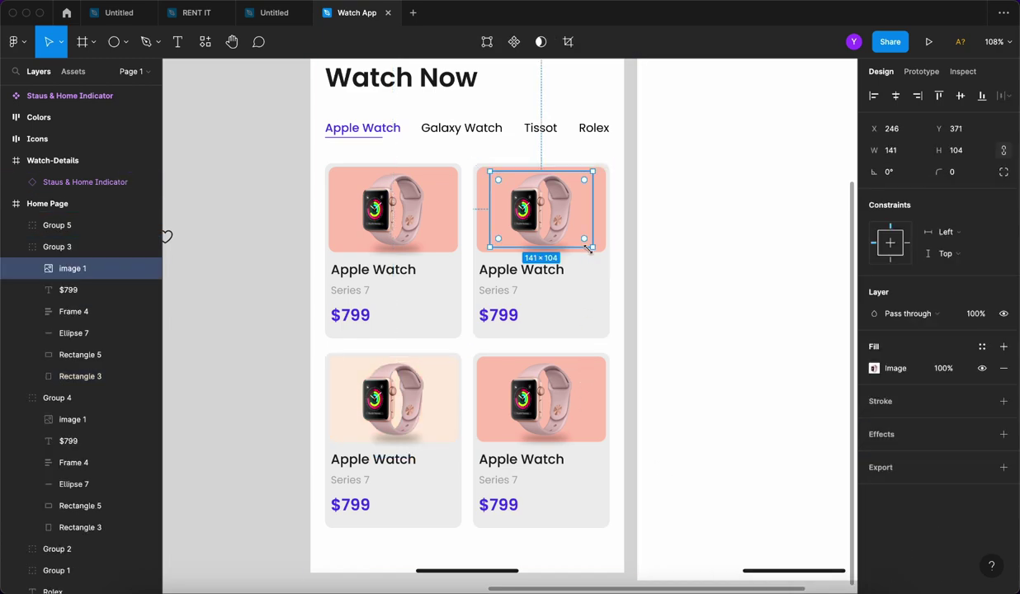
click(602, 228)
click(875, 369)
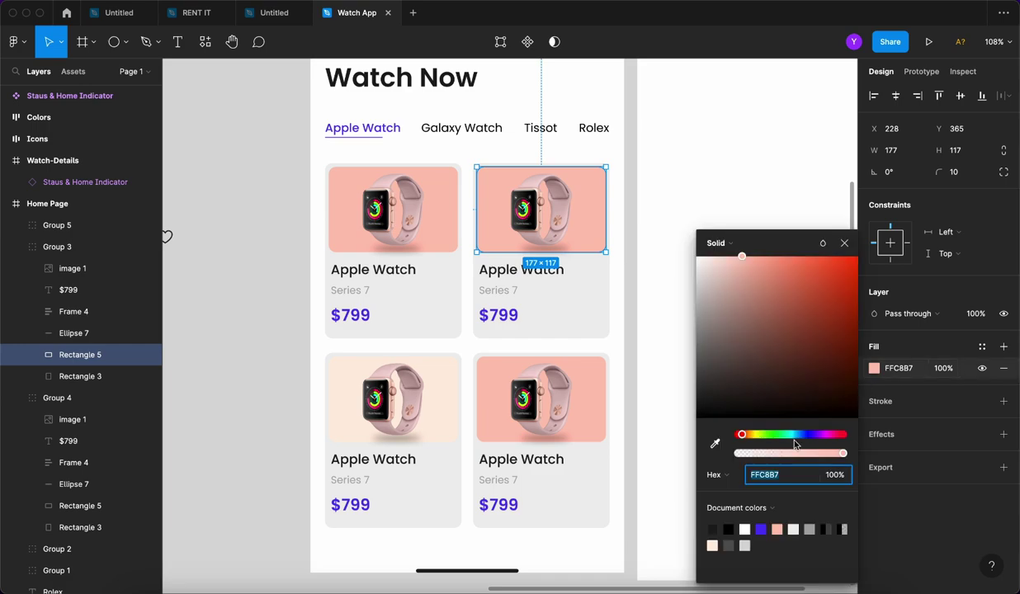
click(716, 543)
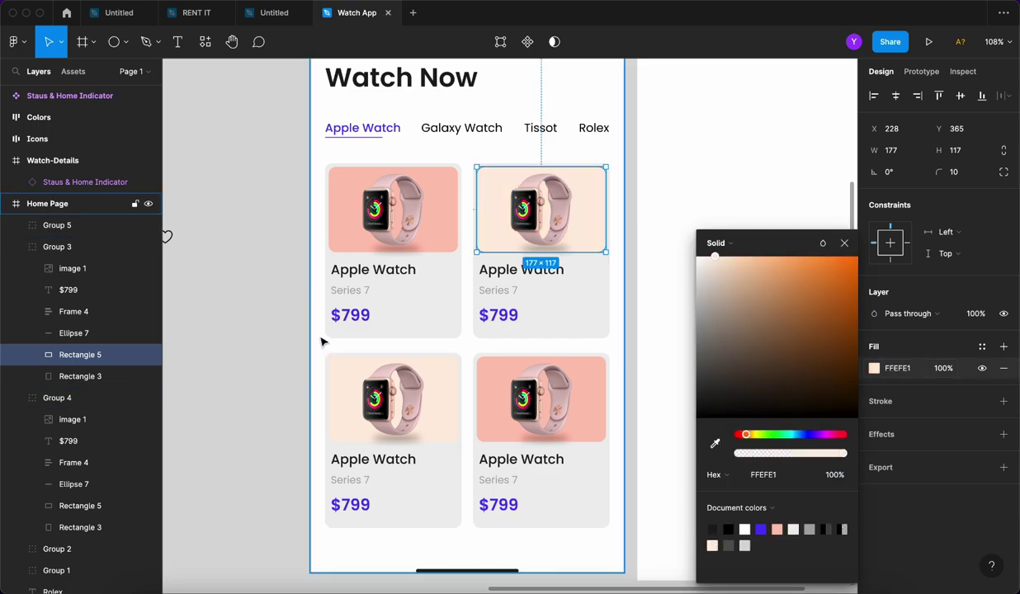
click(285, 301)
scroll(341, 324, up, 1)
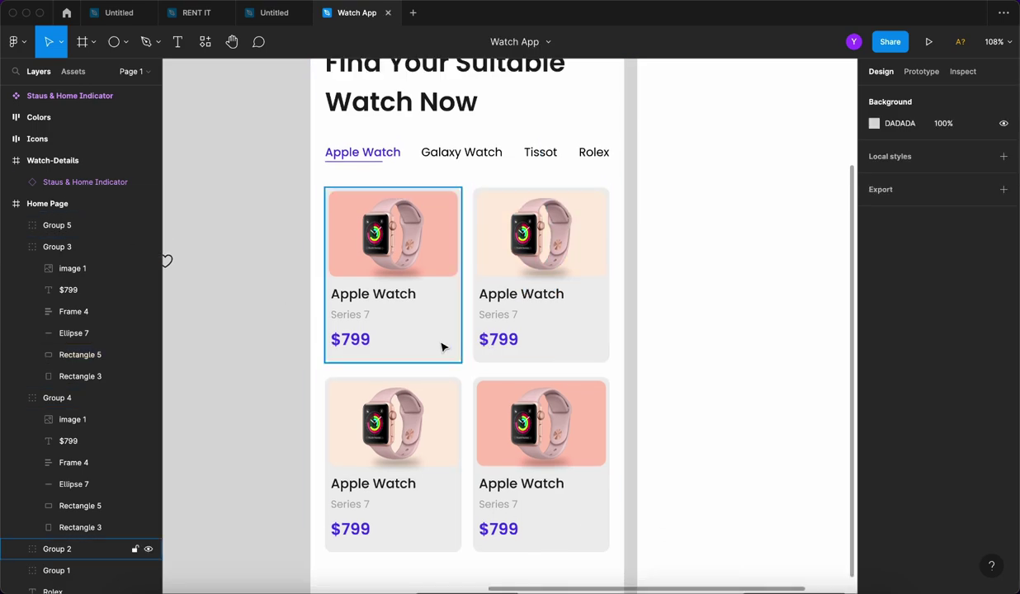
scroll(409, 349, down, 1)
scroll(410, 349, up, 3)
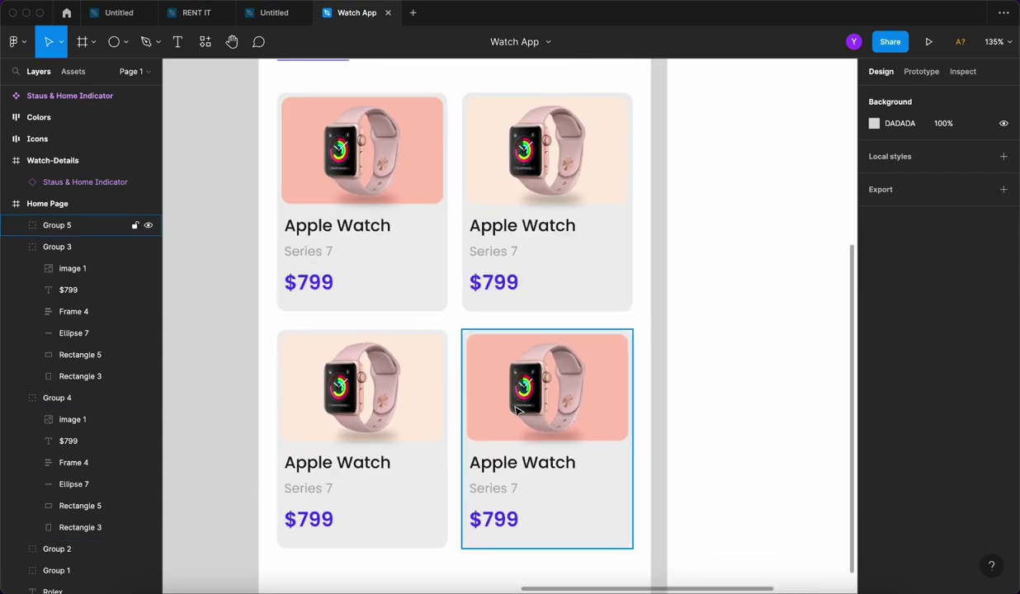
scroll(502, 404, down, 2)
scroll(487, 398, up, 2)
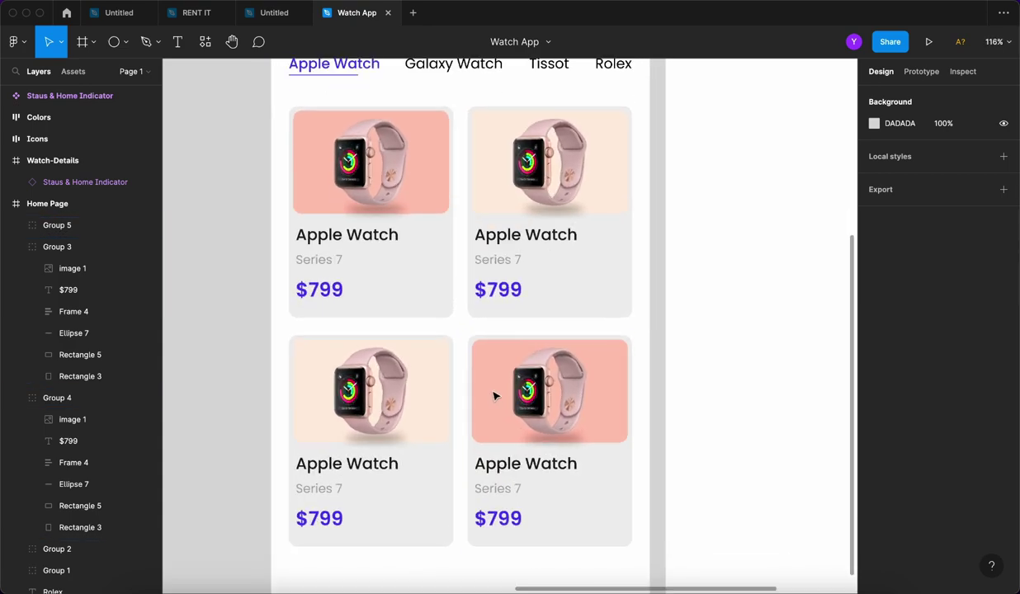
Switch to Chrome, run the black Apple Watch Series 8 photo from the image search through remove.bg, and copy the cut-out image.
click(213, 588)
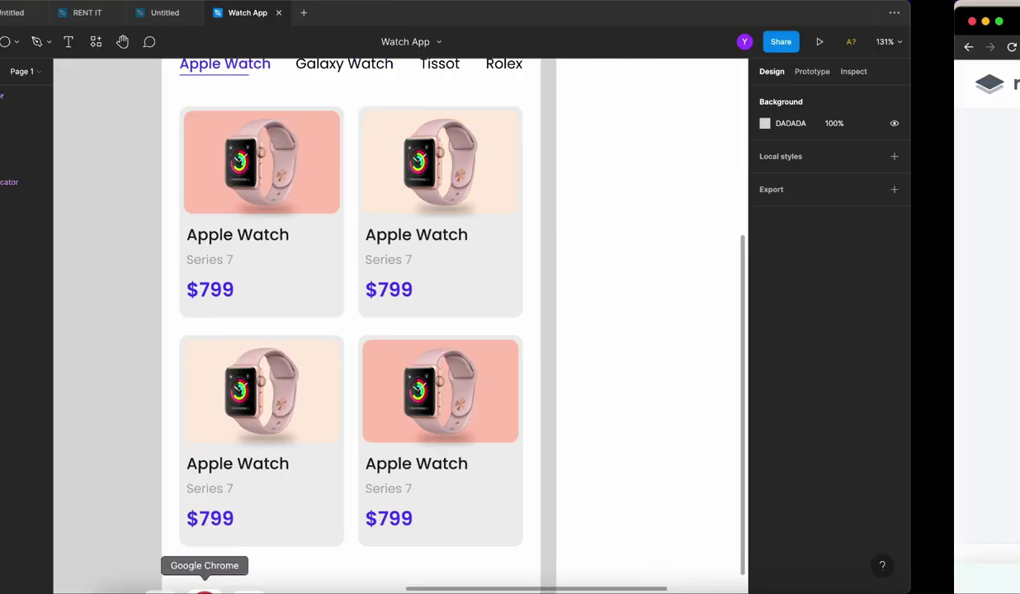
click(816, 23)
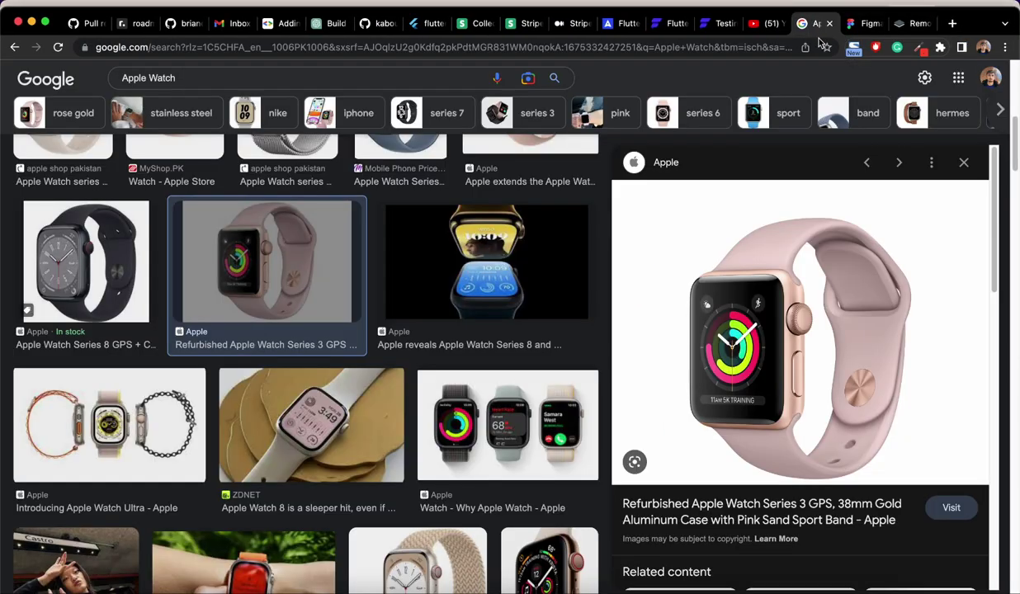
click(101, 294)
drag(793, 330, 422, 251)
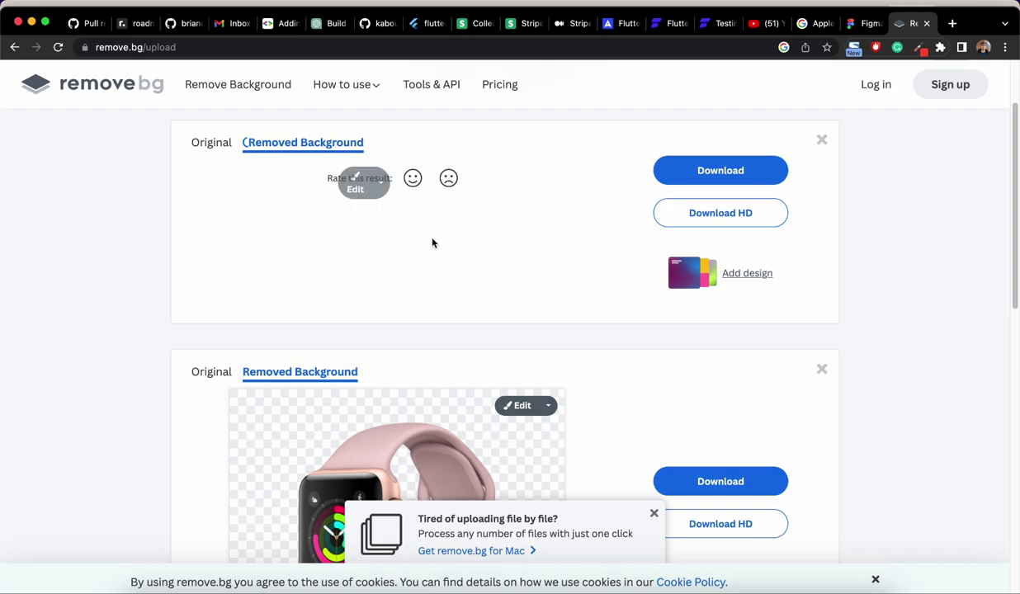
right_click(385, 232)
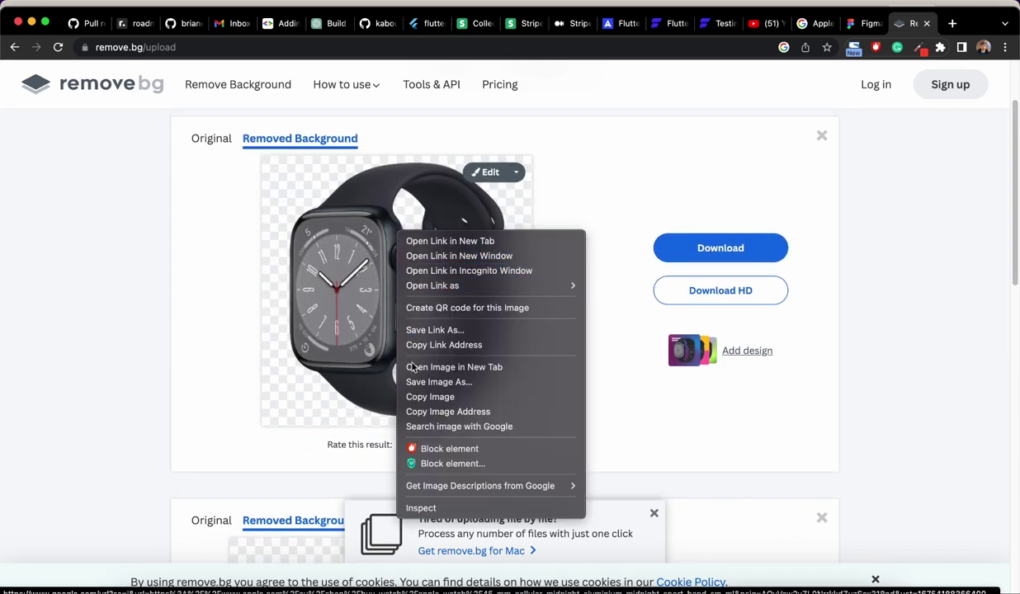
click(421, 397)
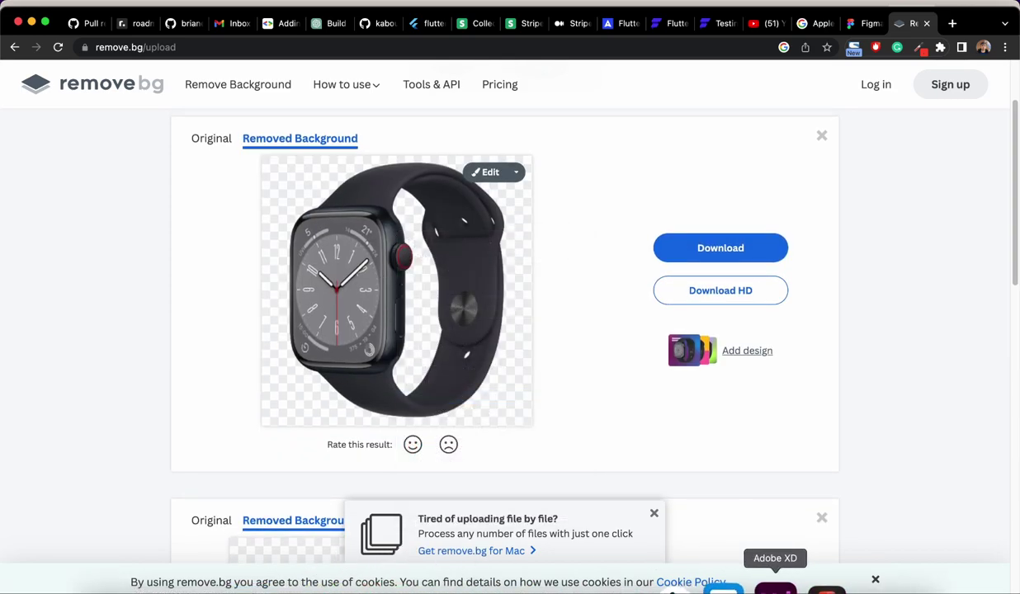
Switch to Figma, paste the black watch cut-out, and shrink it to about 82 × 82 over the second card in the first row.
click(802, 586)
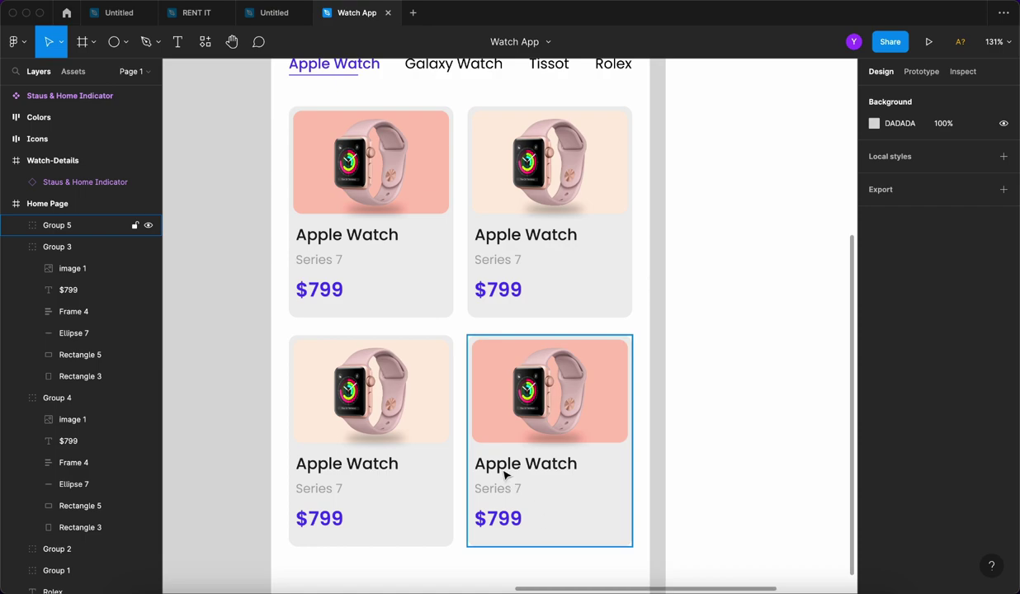
key(super+v)
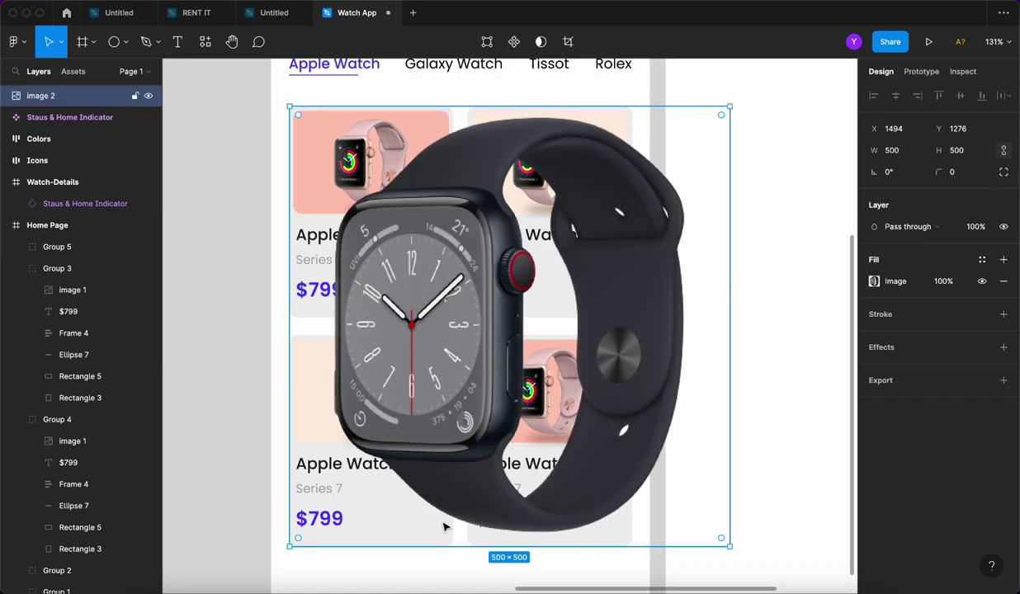
drag(448, 545, 567, 206)
scroll(546, 175, up, 10)
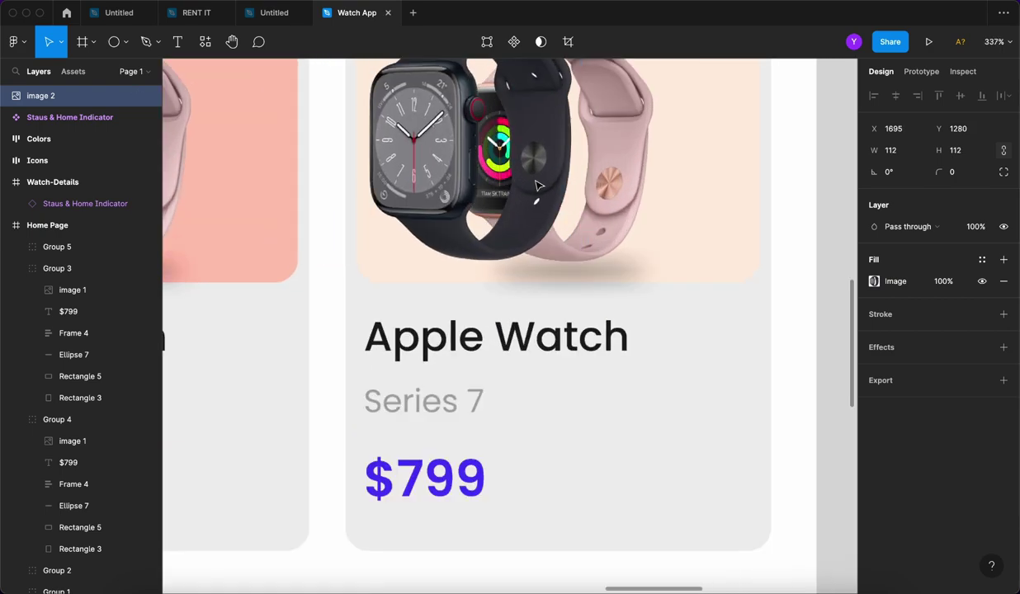
drag(479, 226, 534, 256)
Enlarge the black watch image to 103 × 103 and align it over the pink watch in the second card.
scroll(537, 304, up, 3)
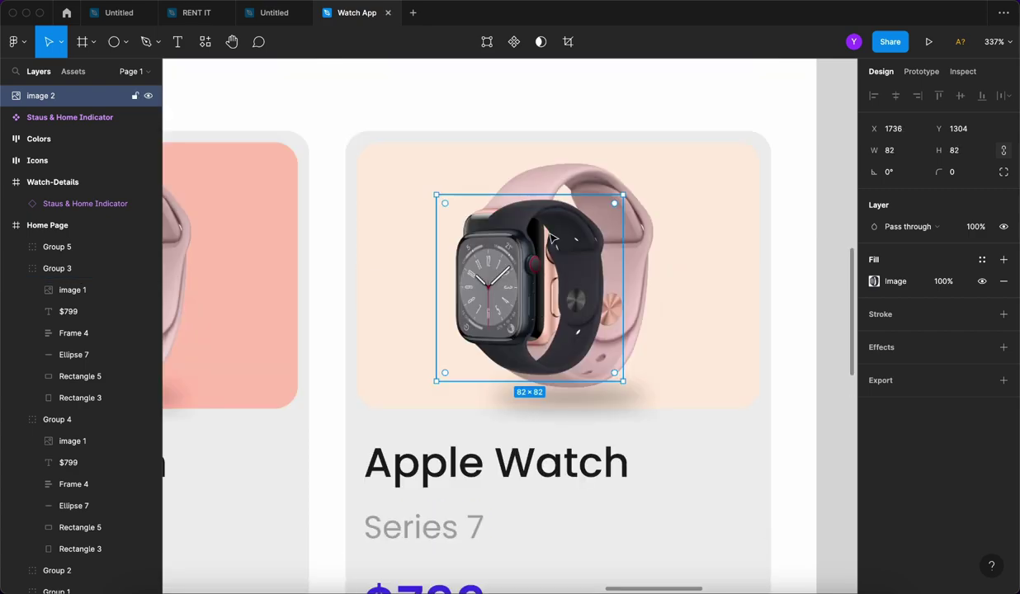
drag(538, 304, 568, 315)
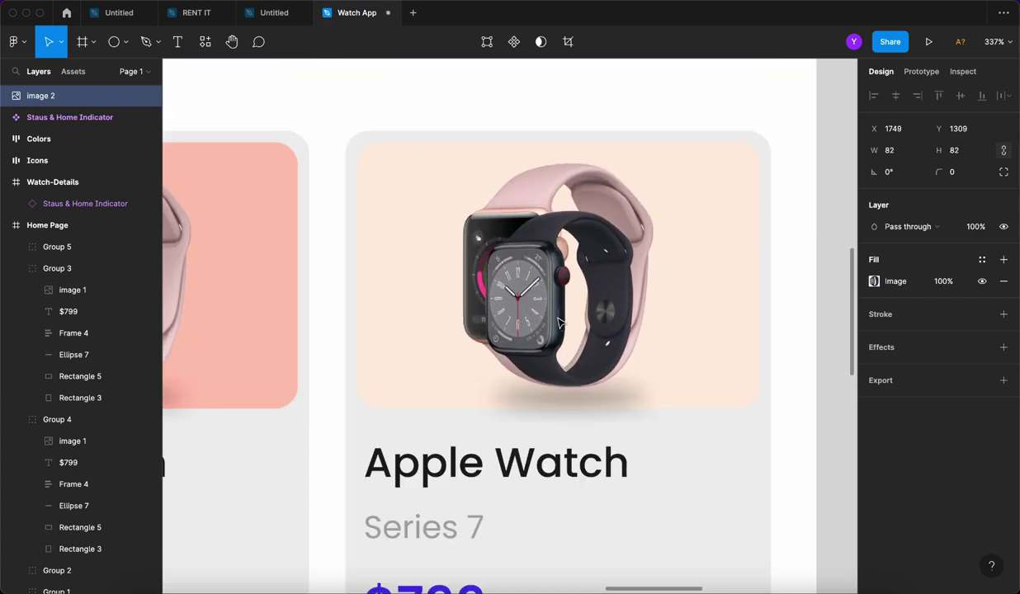
drag(578, 204, 577, 159)
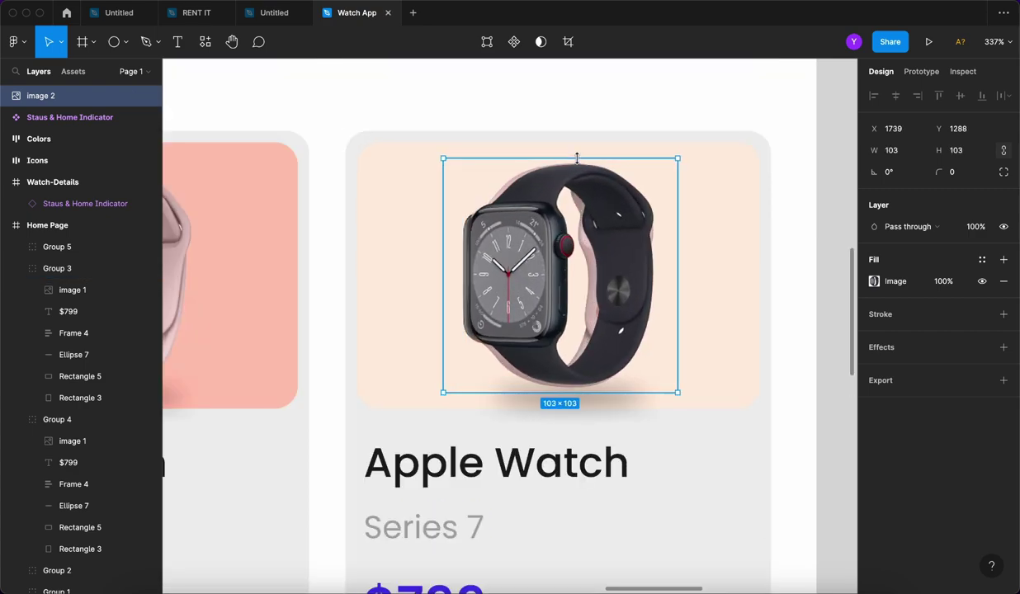
drag(559, 247, 560, 249)
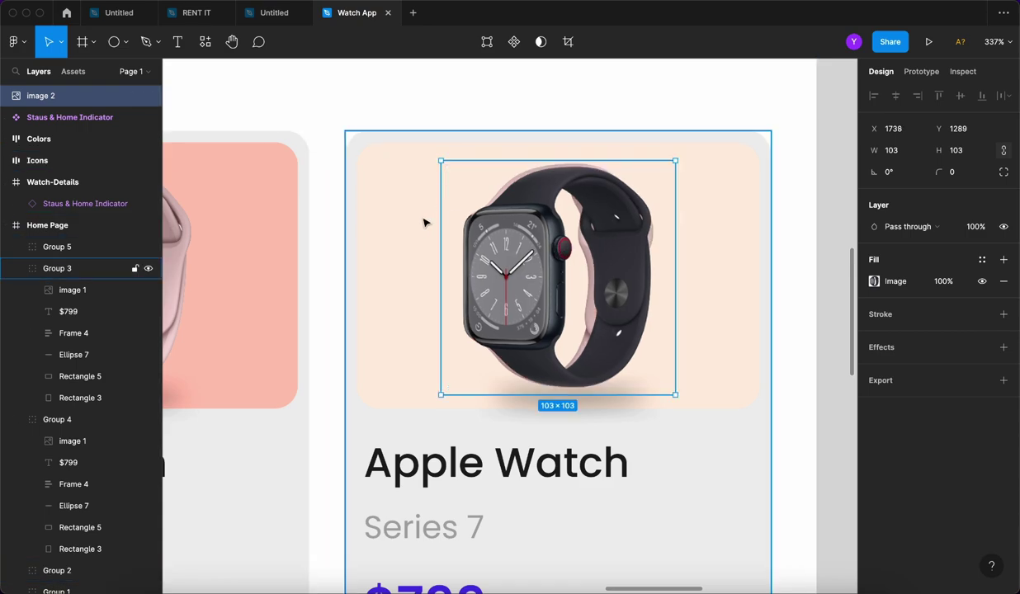
Move the black watch image from the page's top level into the Home Page frame at X 265, Y 373.
key(Delete)
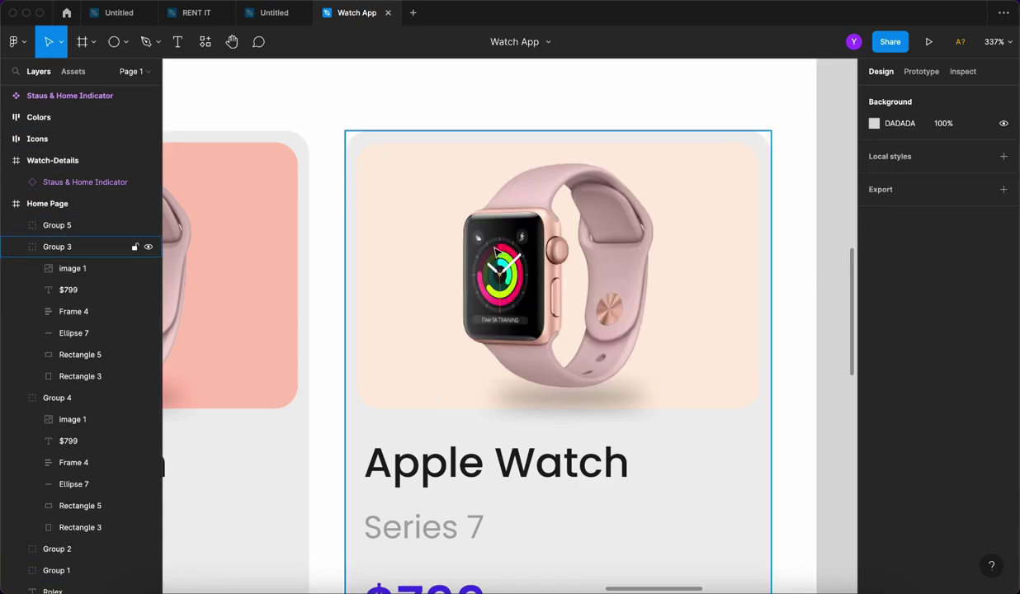
click(801, 199)
key(super+z)
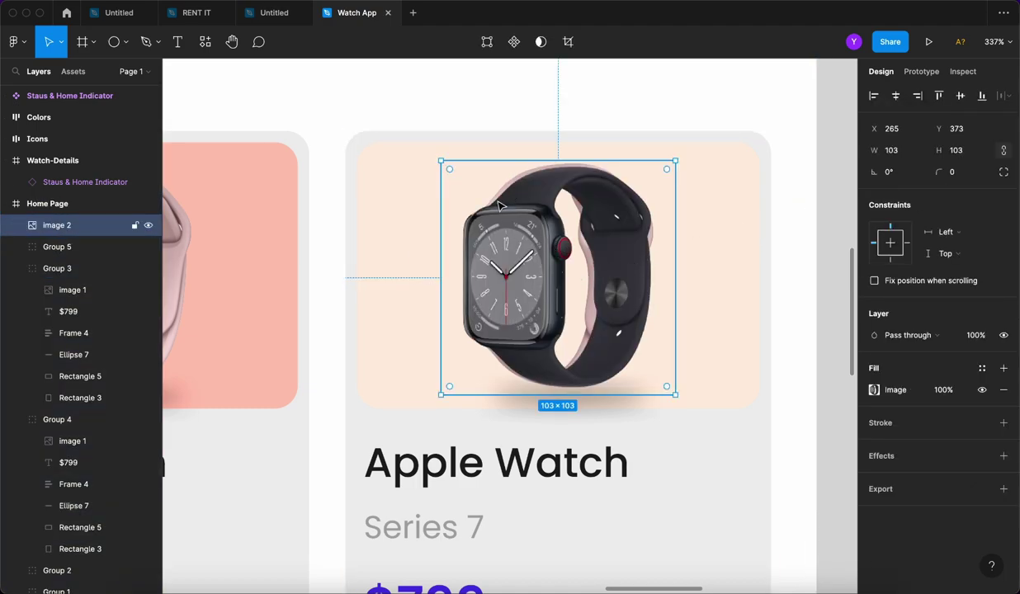
Shift the black watch image aside to X 314 and delete the pink watch image from the second card.
key(shift+Right)
key(shift+Right)
key(shift+Right)
key(shift+Right)
key(shift+Right)
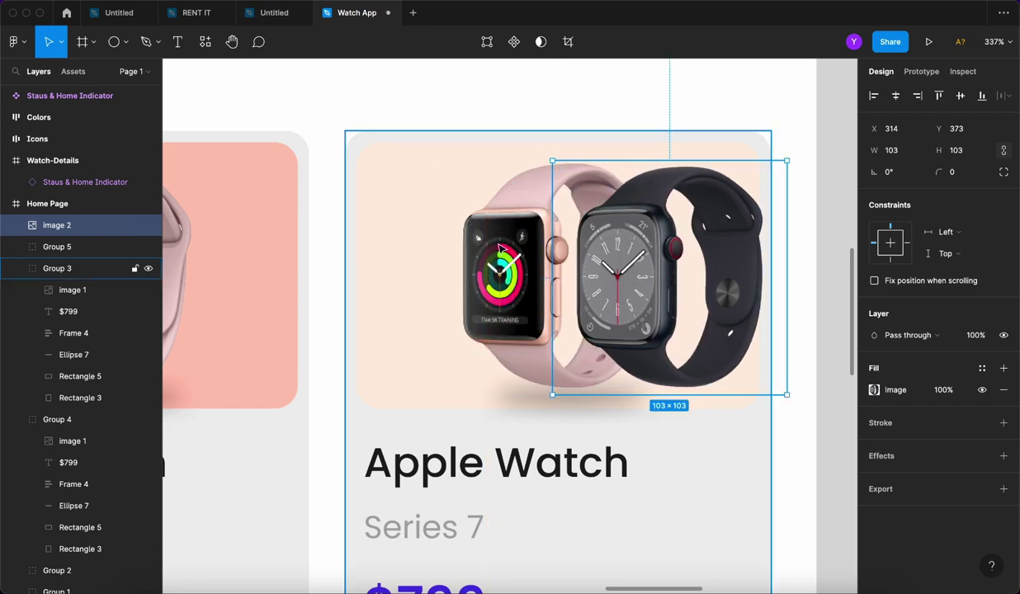
super+click(499, 249)
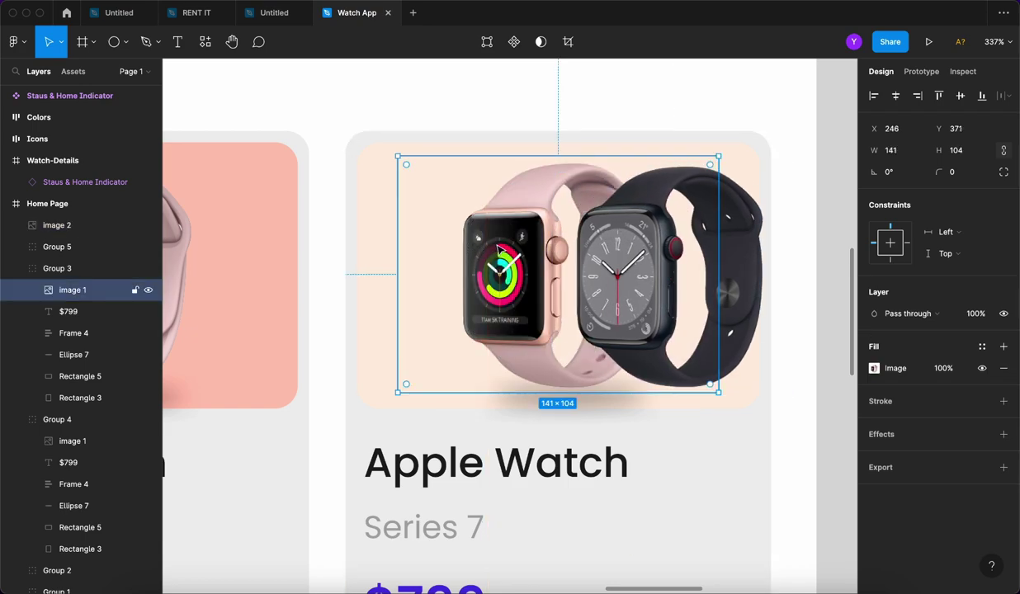
key(Delete)
Move the black watch image back onto the second card's cream panel at X 265, Y 373, and deselect it.
click(655, 262)
drag(641, 286, 531, 283)
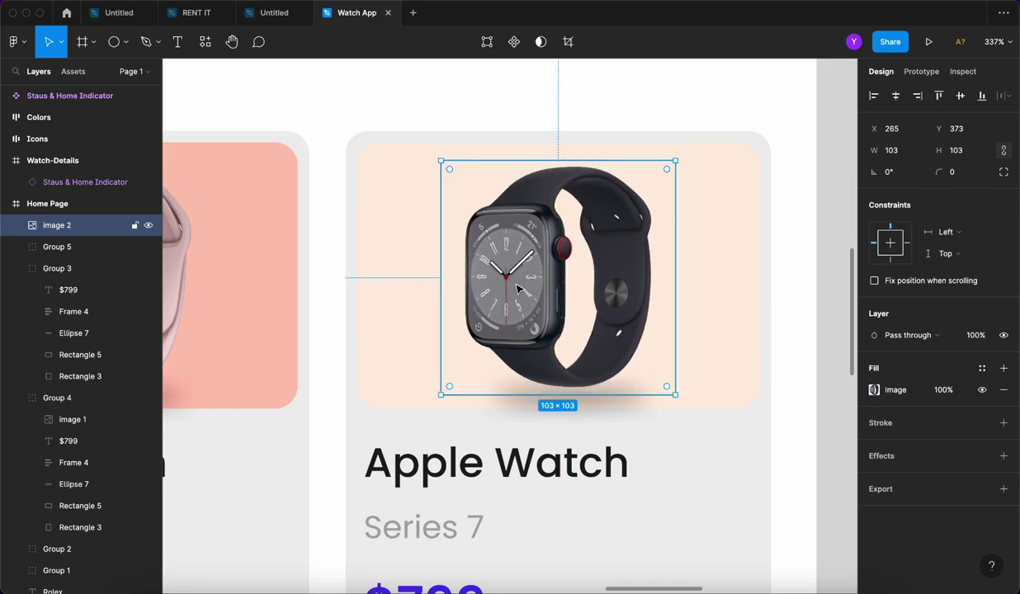
scroll(514, 288, down, 5)
click(684, 243)
Examine the whole Home Page layout, then the watch images on the second row of cards.
scroll(684, 243, down, 3)
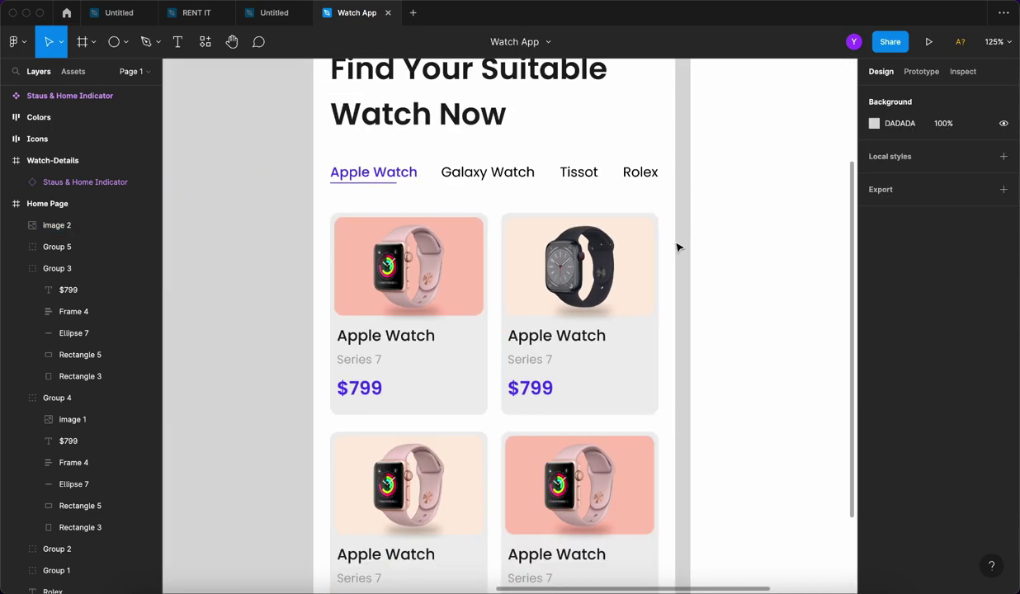
scroll(474, 292, down, 3)
scroll(458, 287, up, 3)
scroll(460, 333, down, 3)
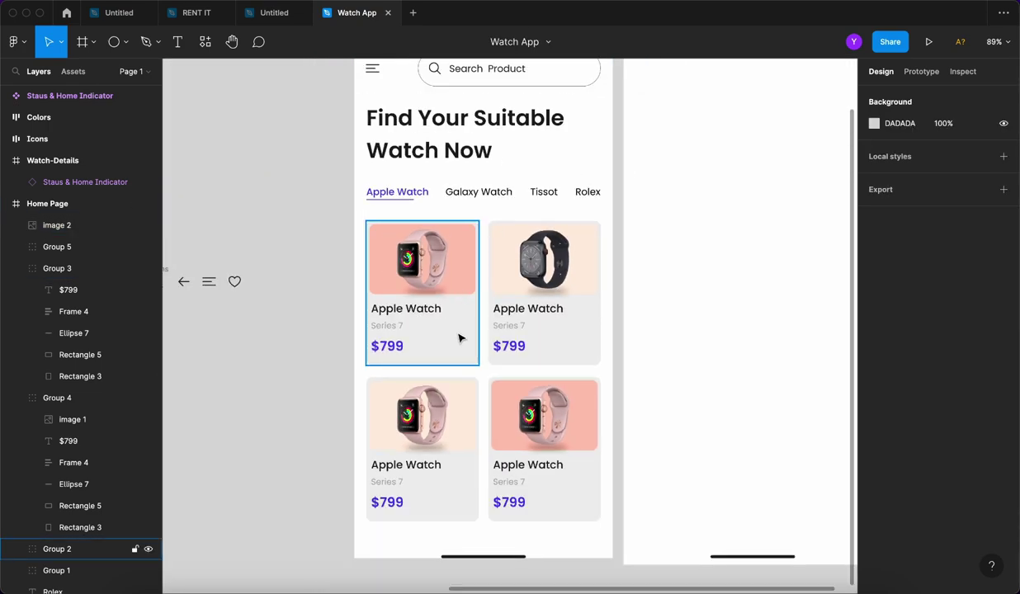
scroll(460, 332, up, 1)
scroll(483, 406, down, 1)
scroll(485, 405, down, 3)
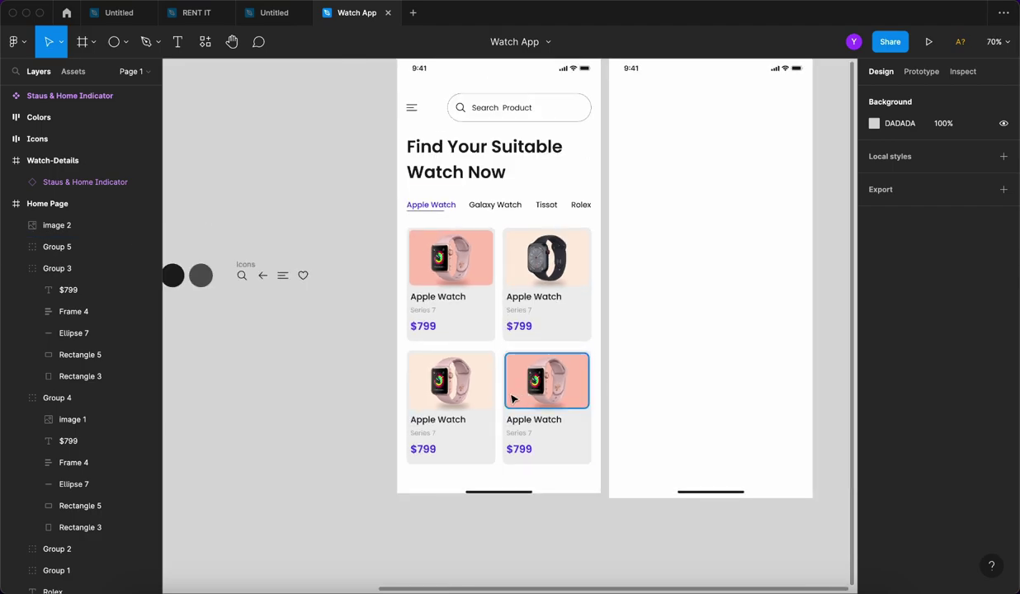
scroll(475, 402, up, 3)
scroll(474, 402, up, 5)
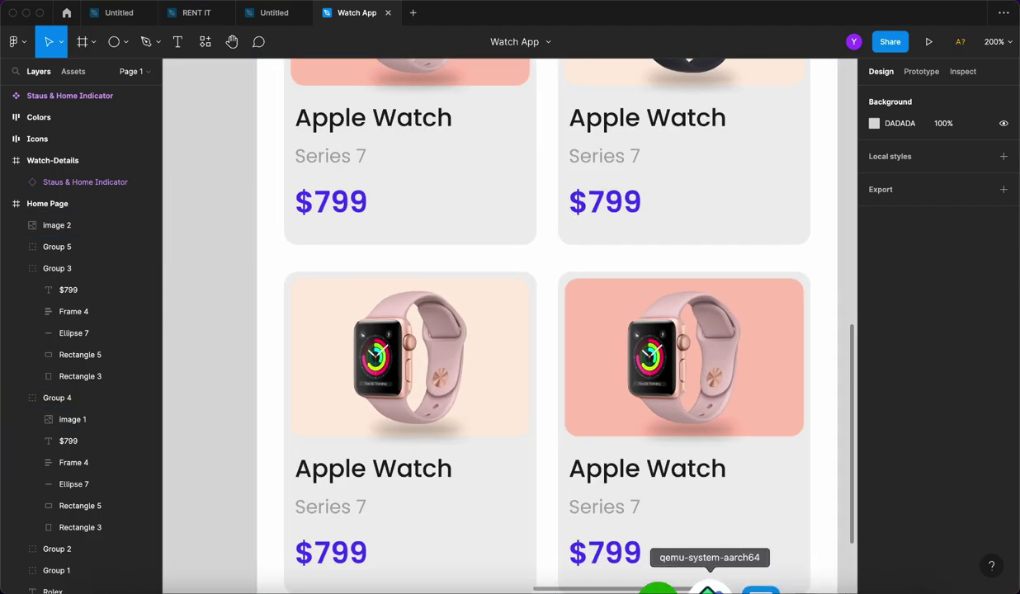
Switch to Chrome, run the related red Apple Watch Series 8 photo through remove.bg, and copy the cut-out image.
click(201, 588)
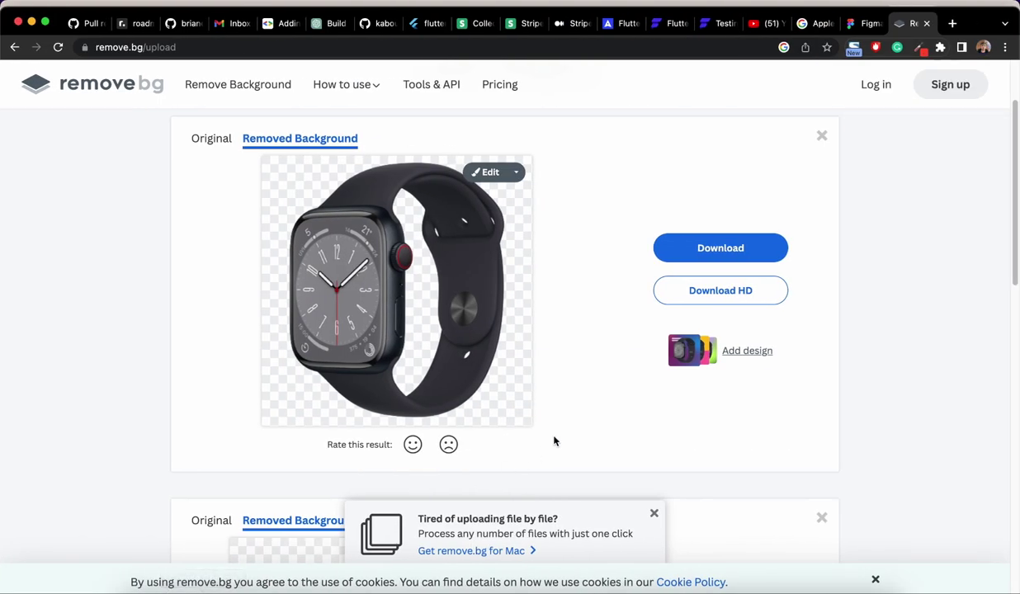
scroll(578, 372, down, 1)
click(834, 27)
scroll(666, 485, down, 3)
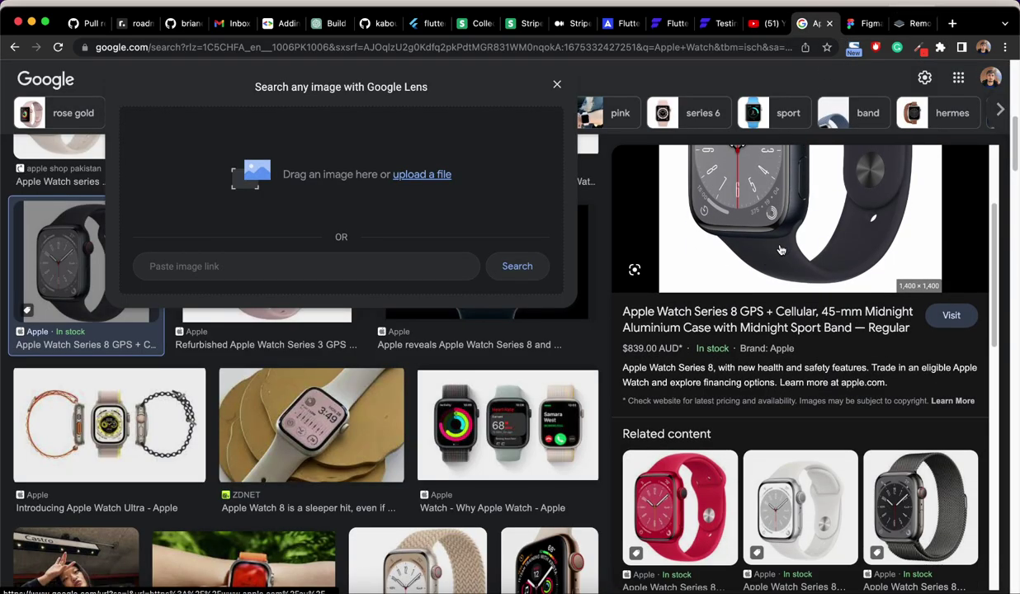
click(662, 482)
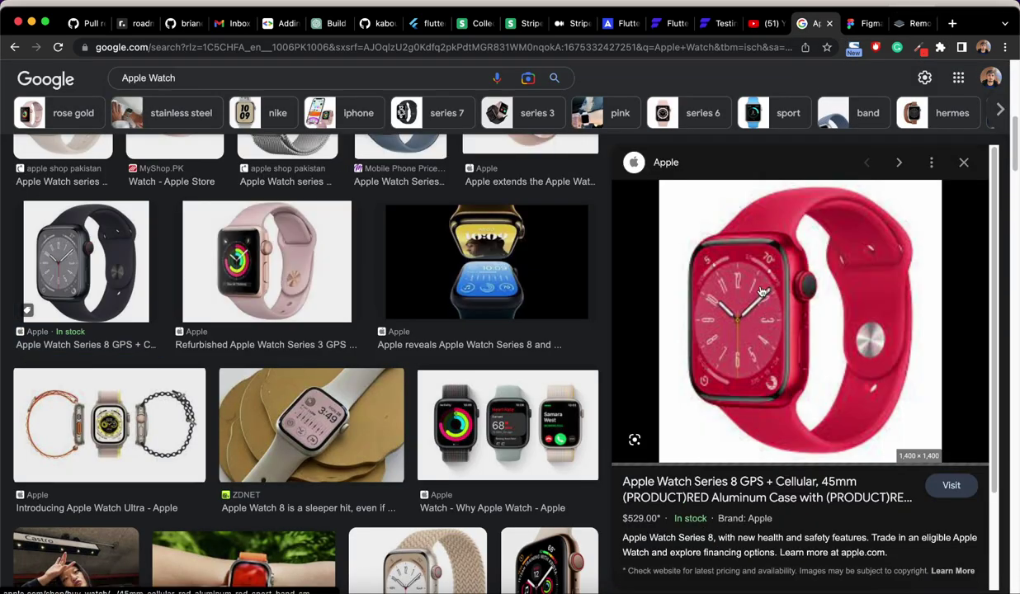
drag(743, 277, 704, 266)
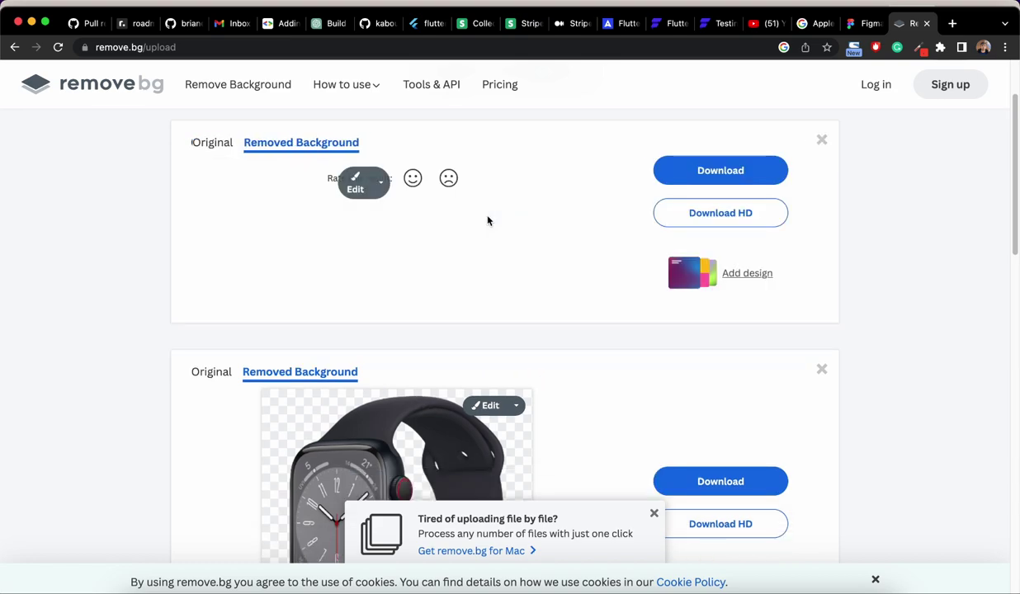
right_click(359, 239)
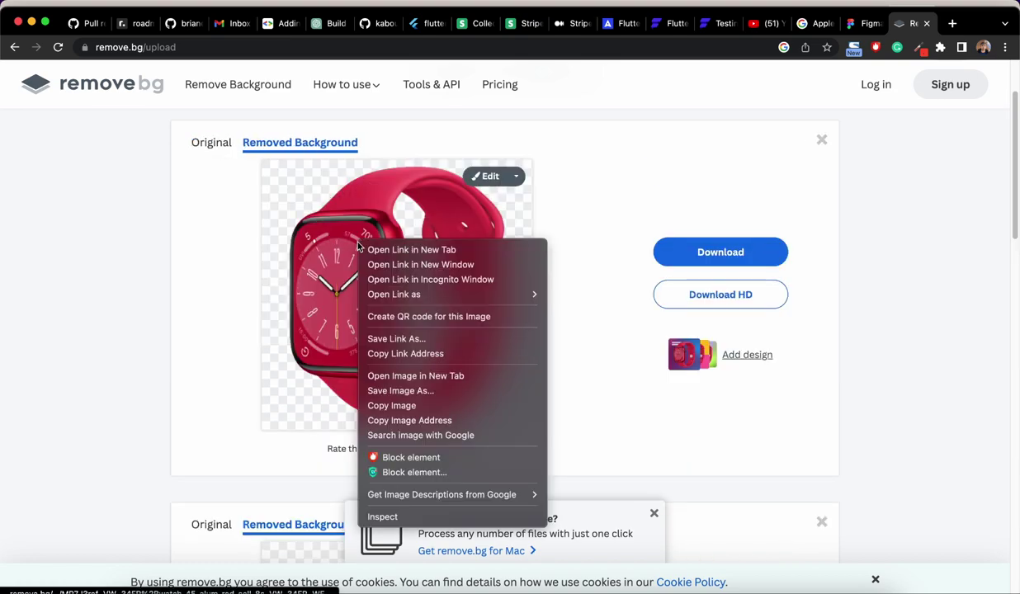
click(369, 411)
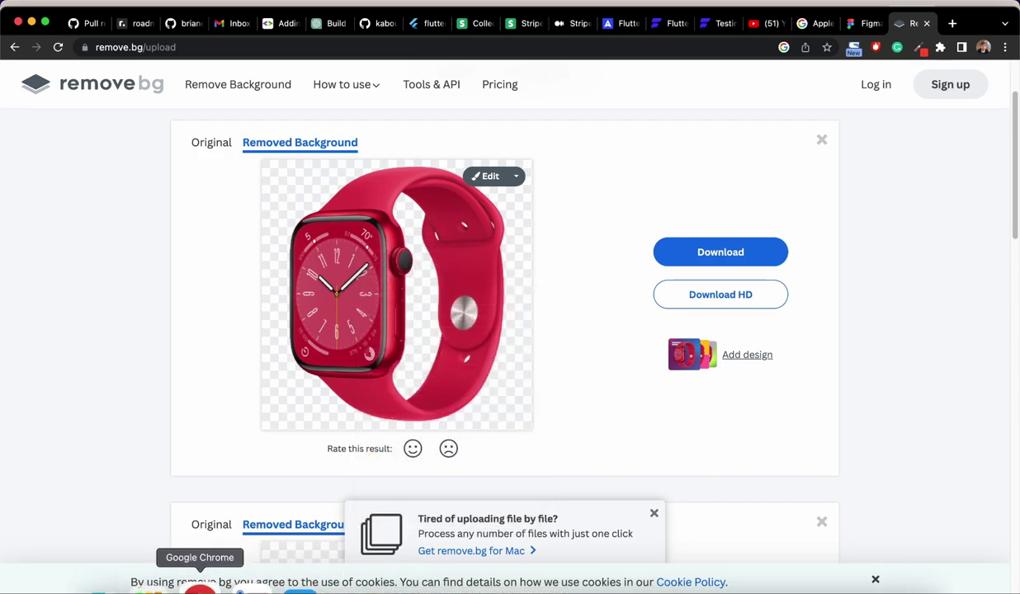
Switch to Figma and replace the watch picture in the first card of the second row with the copied red watch.
click(798, 586)
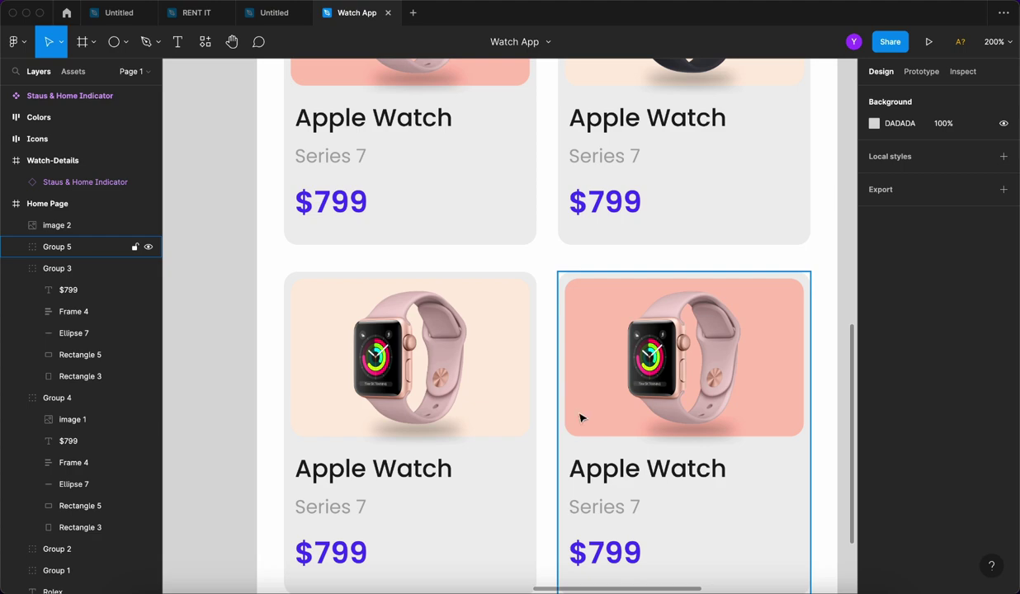
double_click(390, 390)
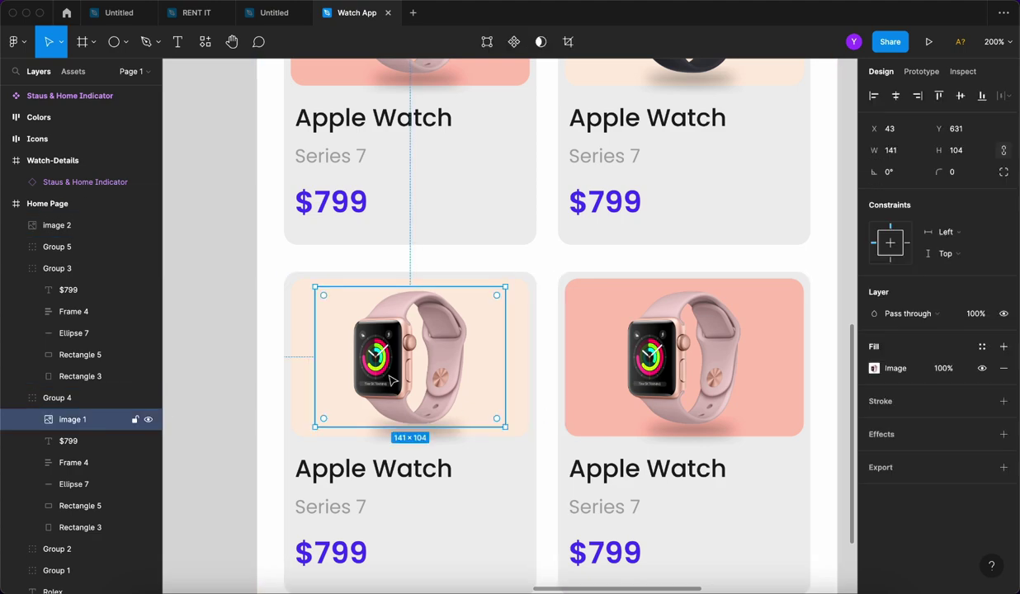
key(super+v)
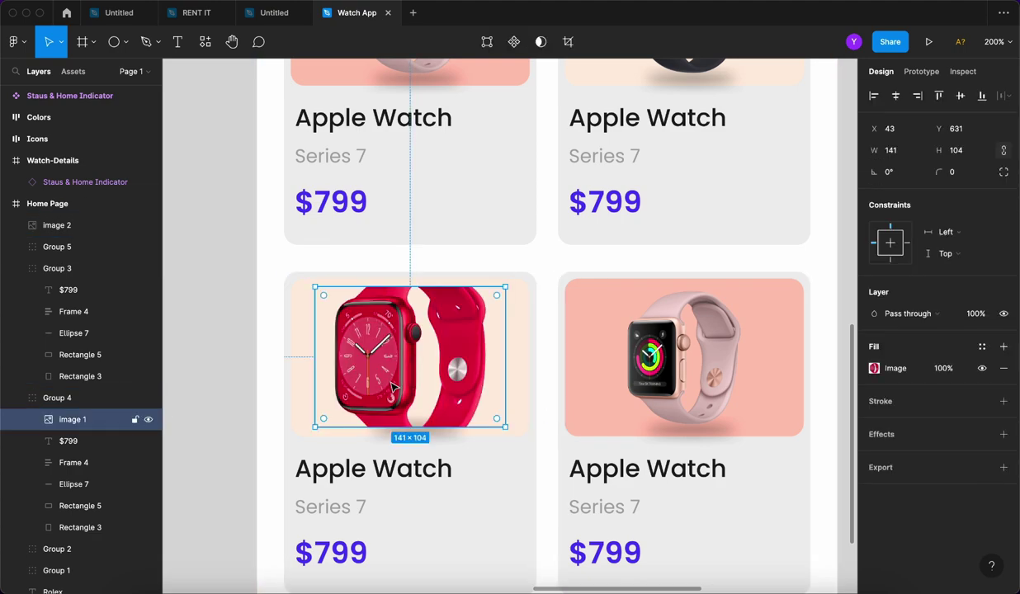
Crop the red watch image, scaling the picture down so the top of the strap fits inside its frame.
click(569, 39)
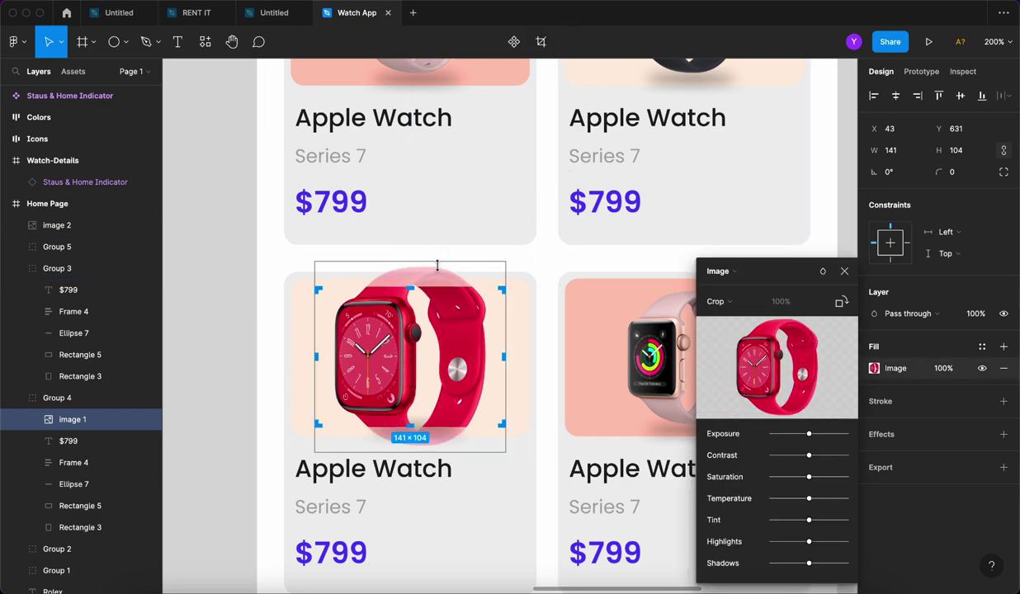
drag(436, 267, 434, 286)
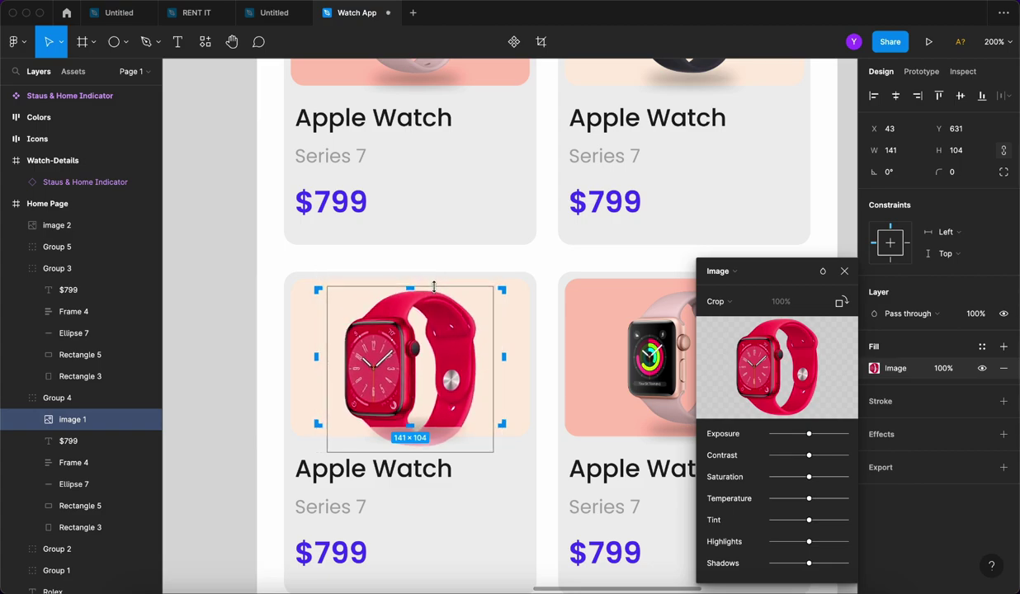
Shrink the red watch picture inside its crop so the whole watch fits the peach card area, and finish cropping.
drag(479, 456, 479, 429)
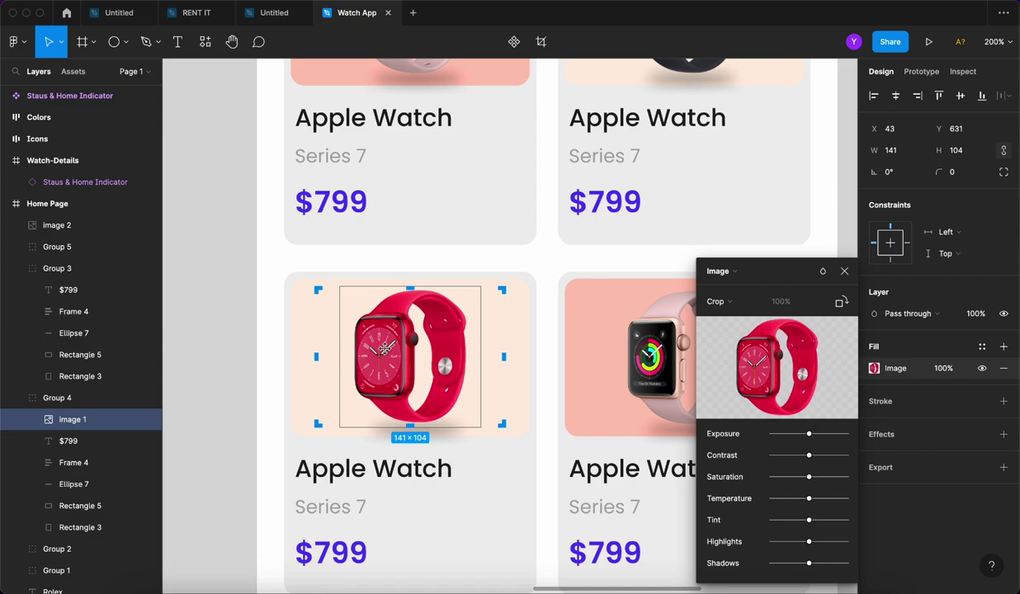
key(Escape)
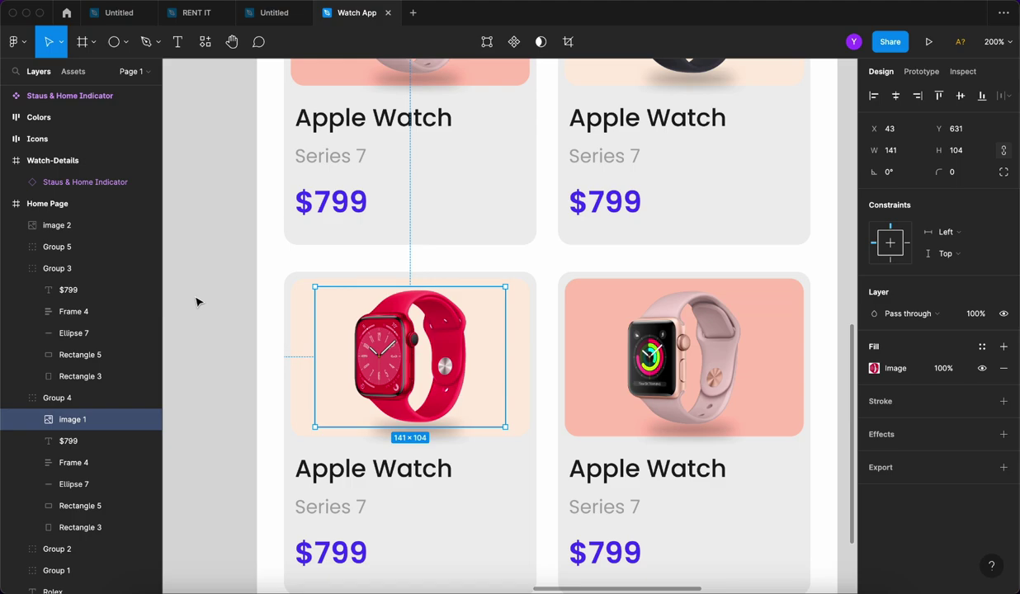
click(213, 307)
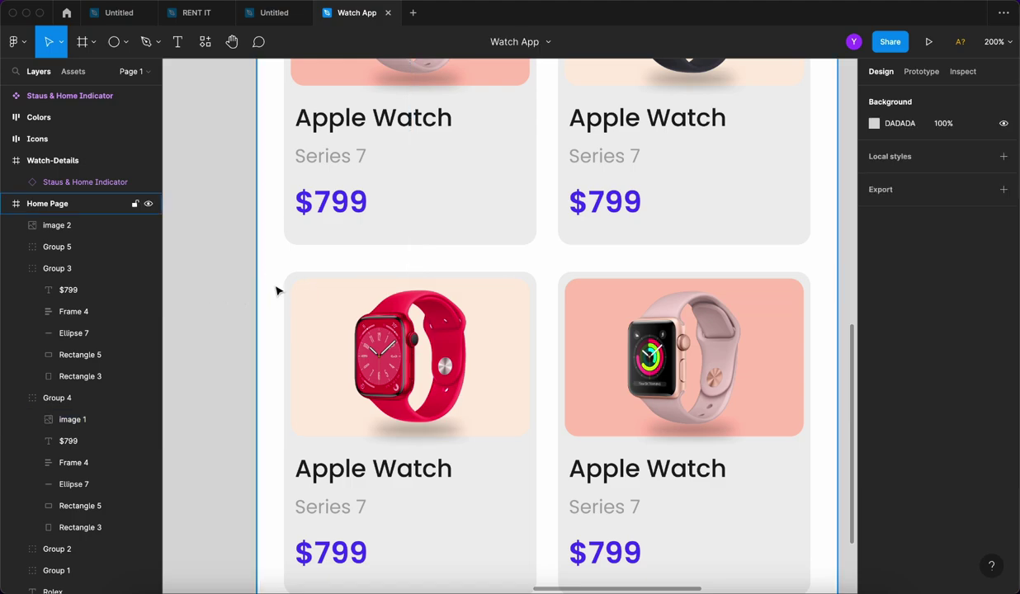
scroll(277, 290, down, 3)
scroll(298, 303, up, 3)
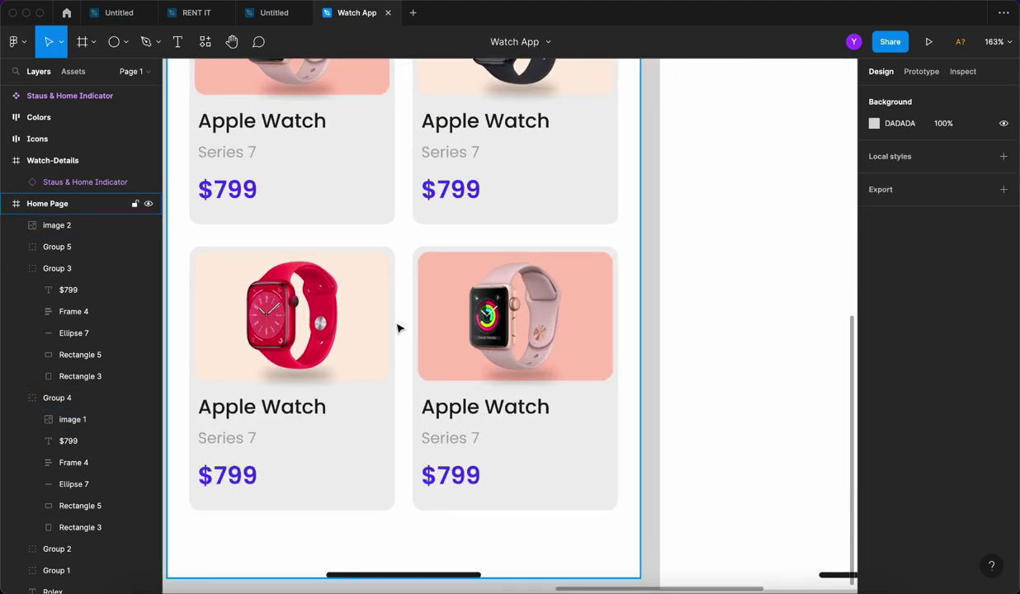
scroll(400, 329, down, 3)
scroll(462, 331, up, 3)
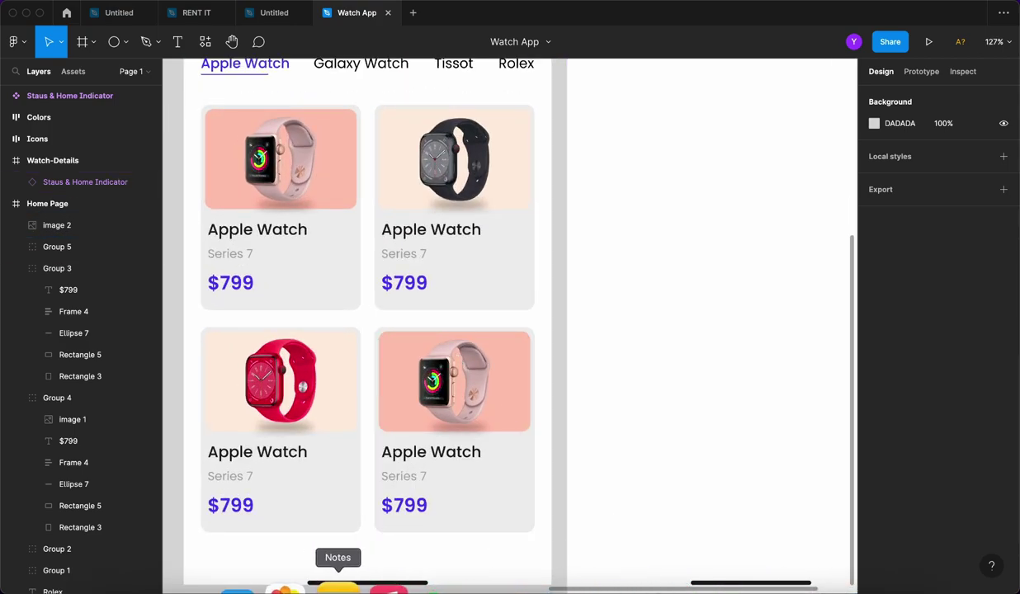
Switch to the browser, open the silver Milanese Loop watch from the Apple Watch image results, and upload its picture to remove.bg.
click(201, 588)
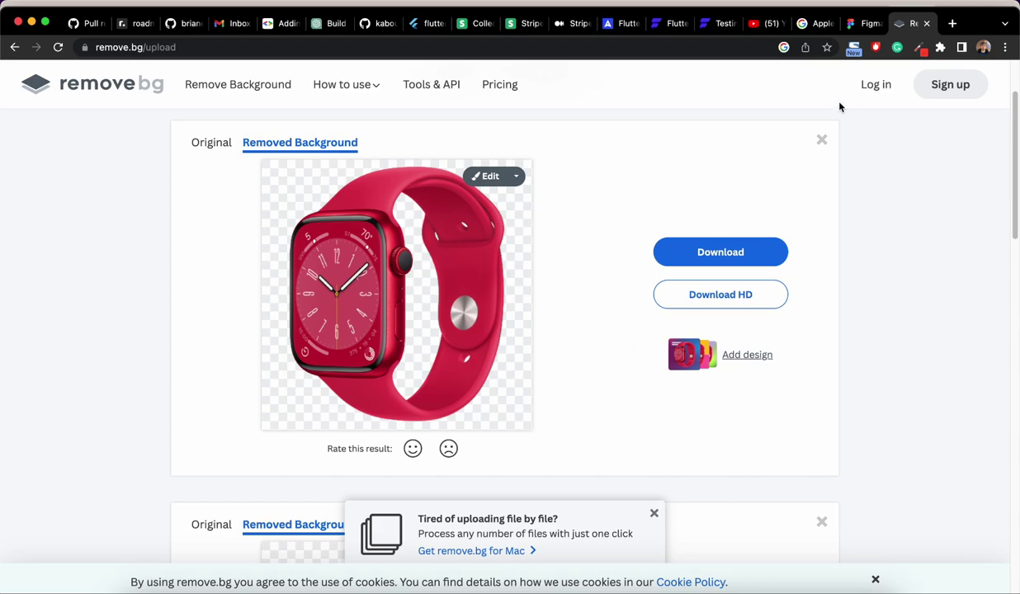
click(815, 23)
scroll(741, 330, down, 5)
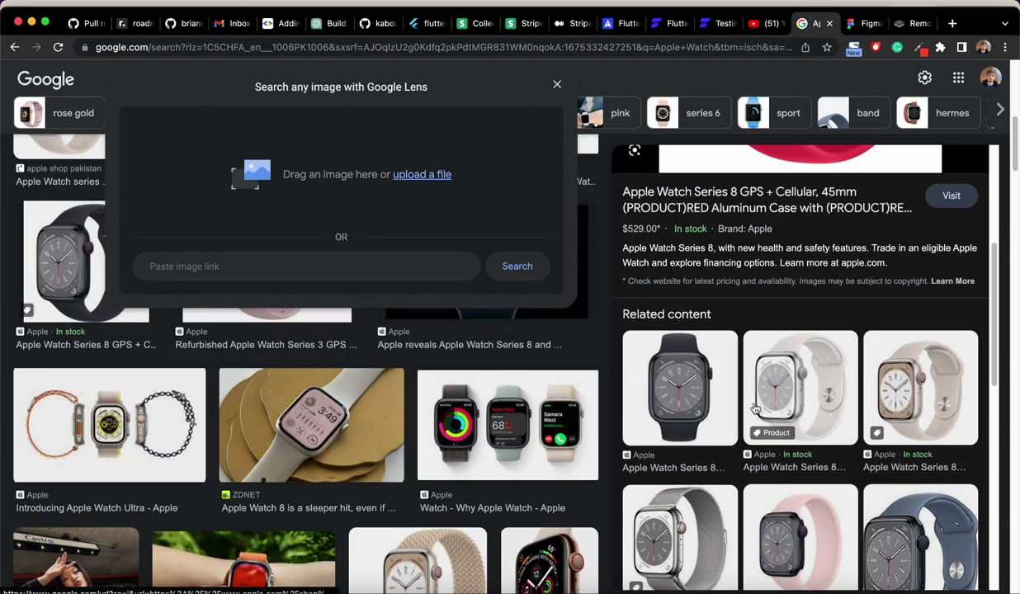
scroll(741, 417, down, 3)
click(727, 413)
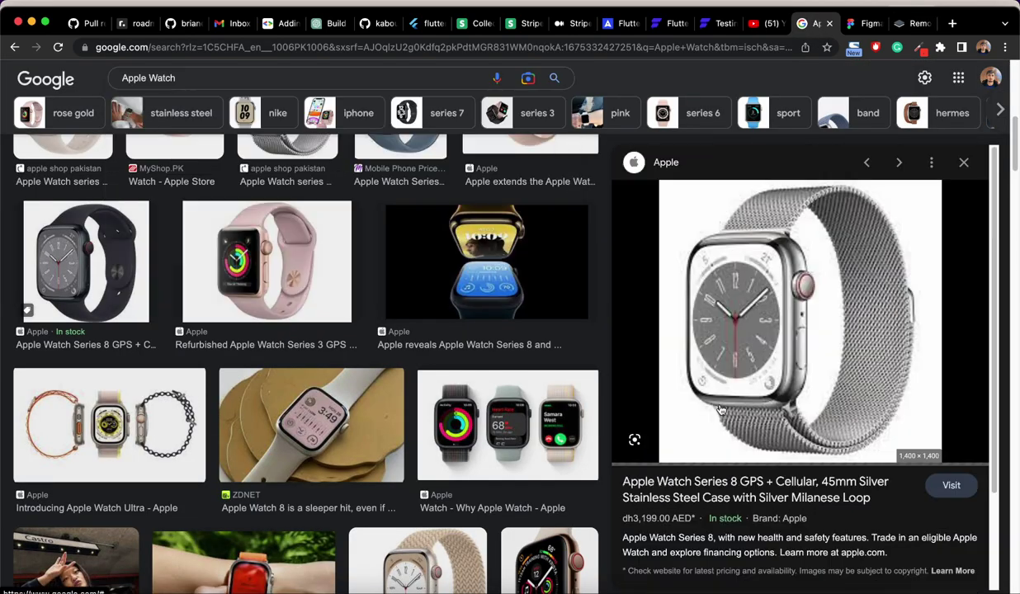
drag(726, 229, 706, 301)
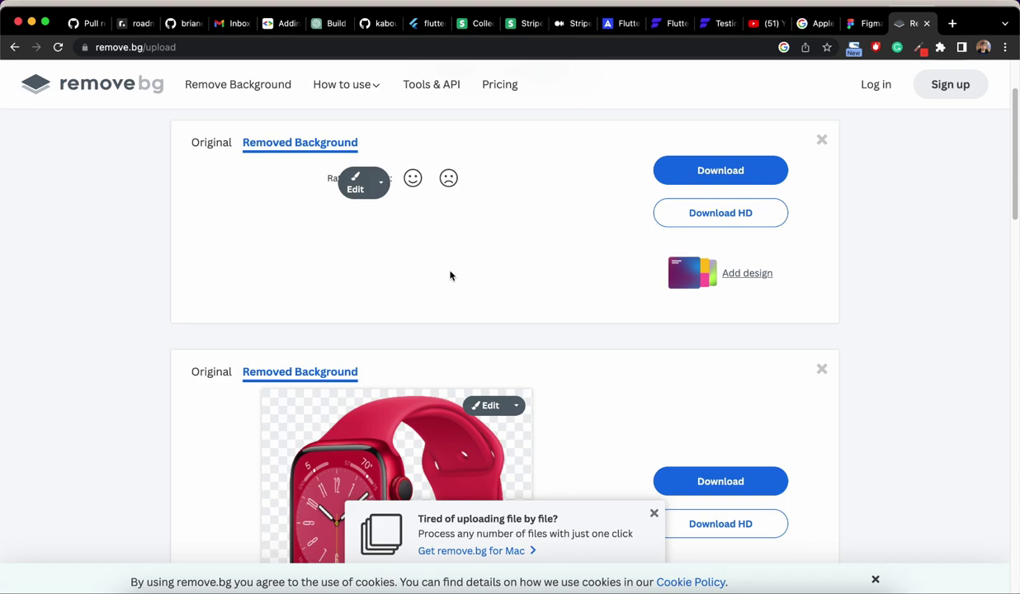
Copy the silver Milanese Loop watch image with its background removed.
right_click(334, 225)
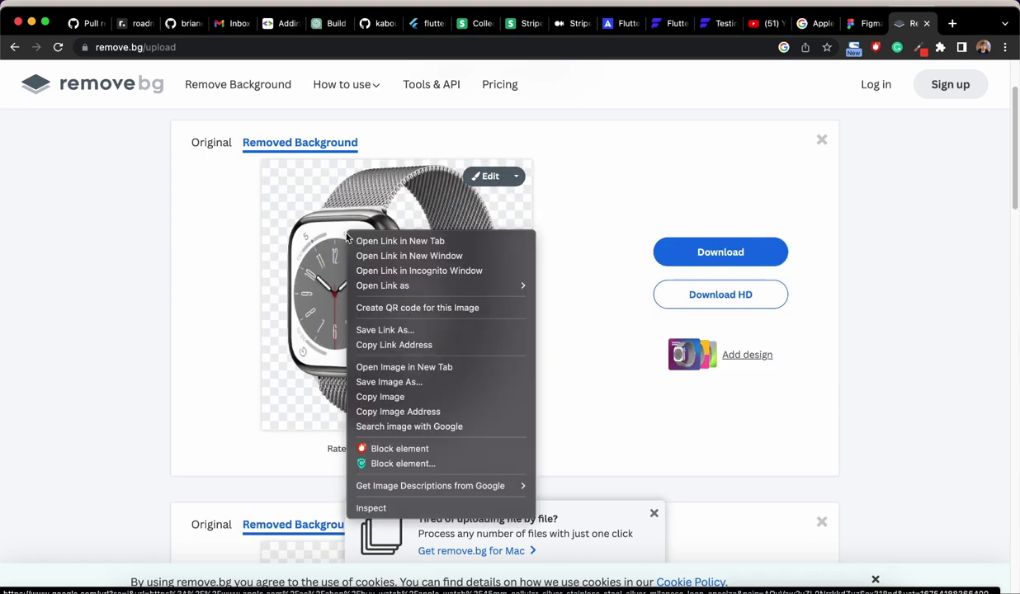
click(166, 320)
right_click(329, 267)
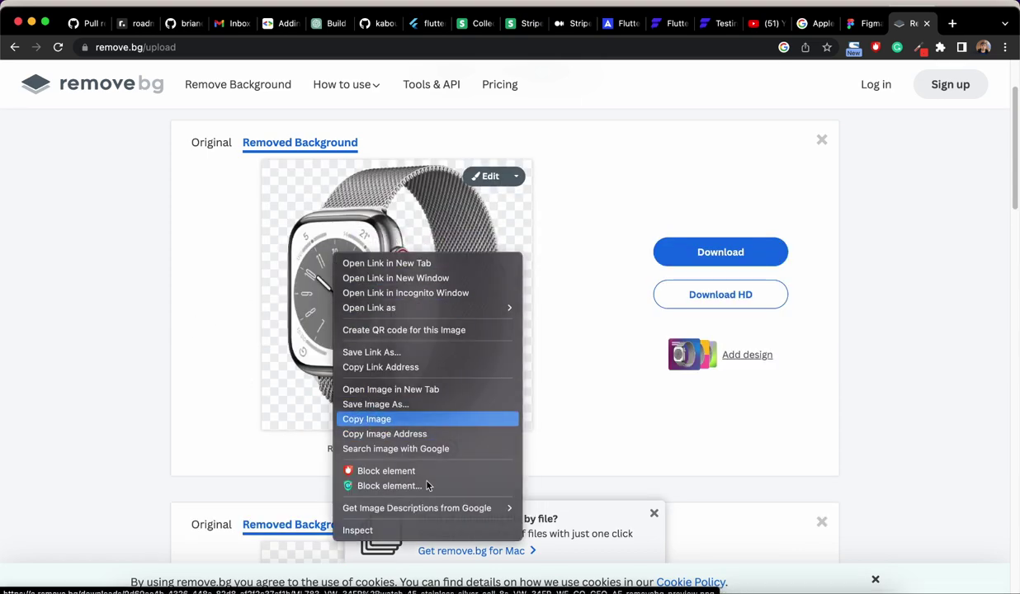
click(355, 417)
Switch to Figma and add a layout grid of 4 columns to the Watch-Details frame.
click(798, 587)
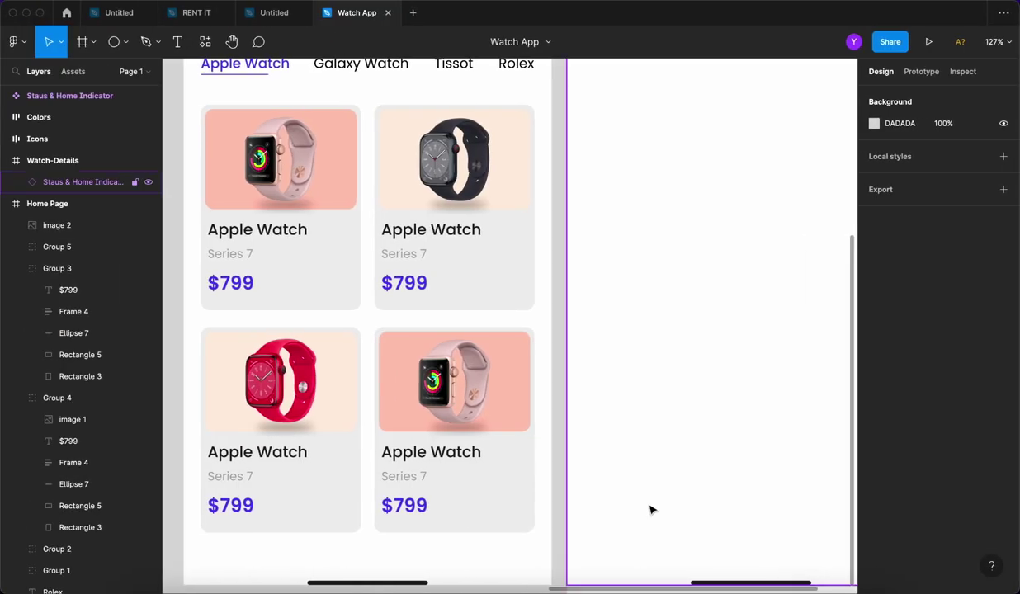
scroll(495, 285, up, 5)
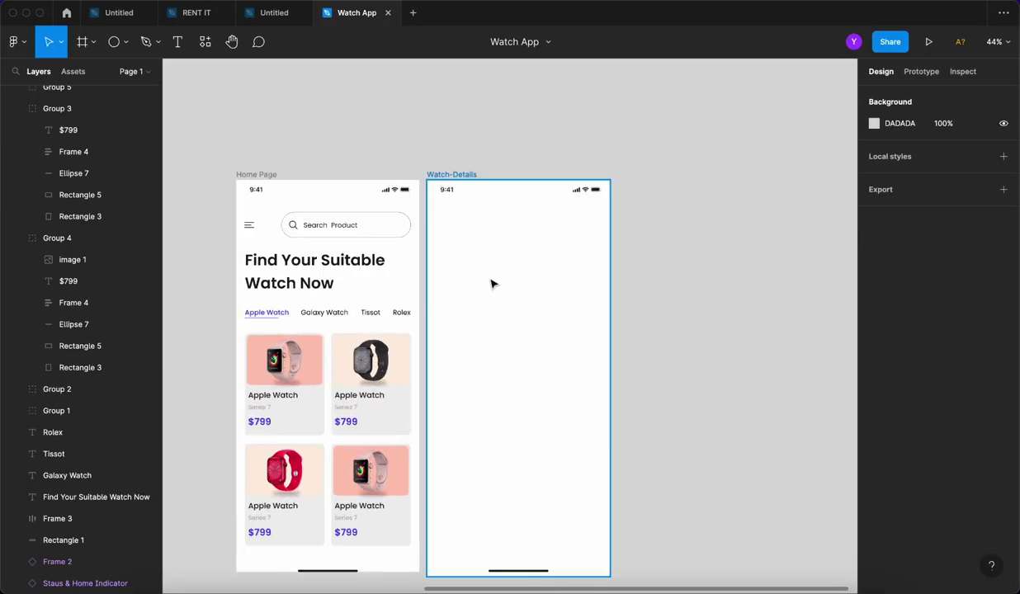
click(73, 71)
scroll(484, 268, up, 4)
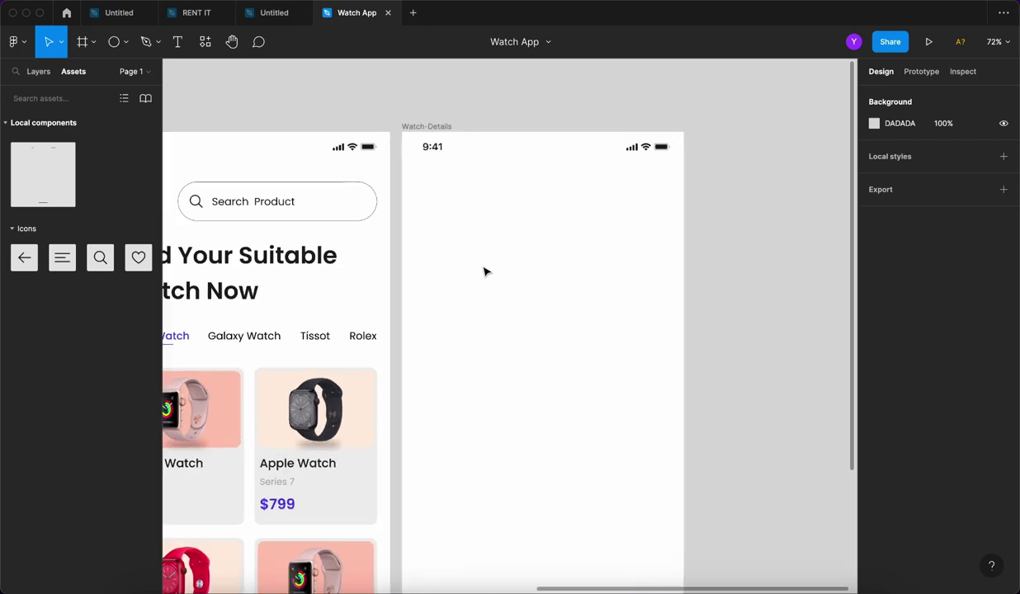
click(593, 267)
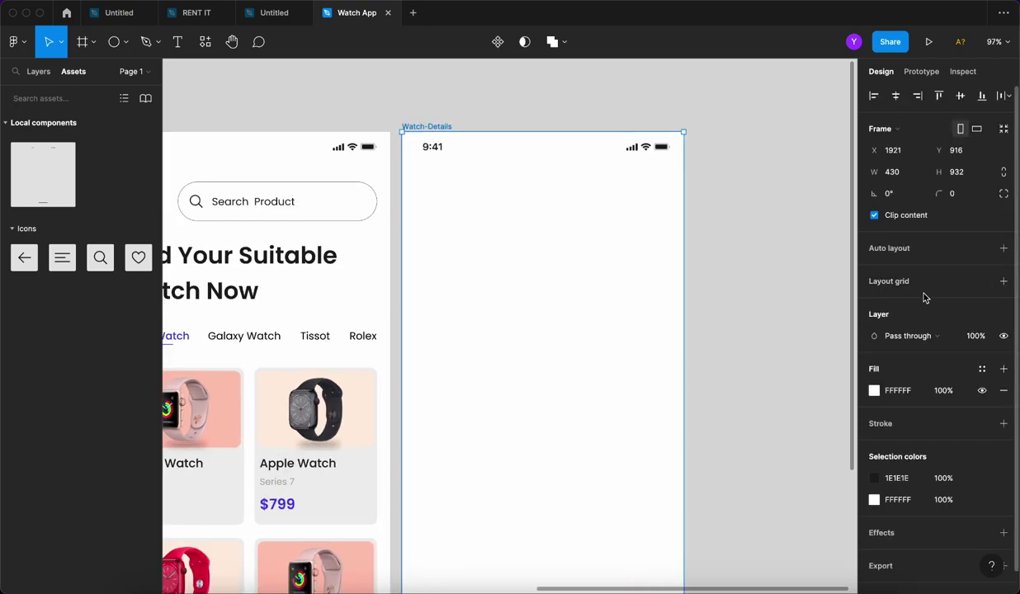
click(887, 281)
click(874, 303)
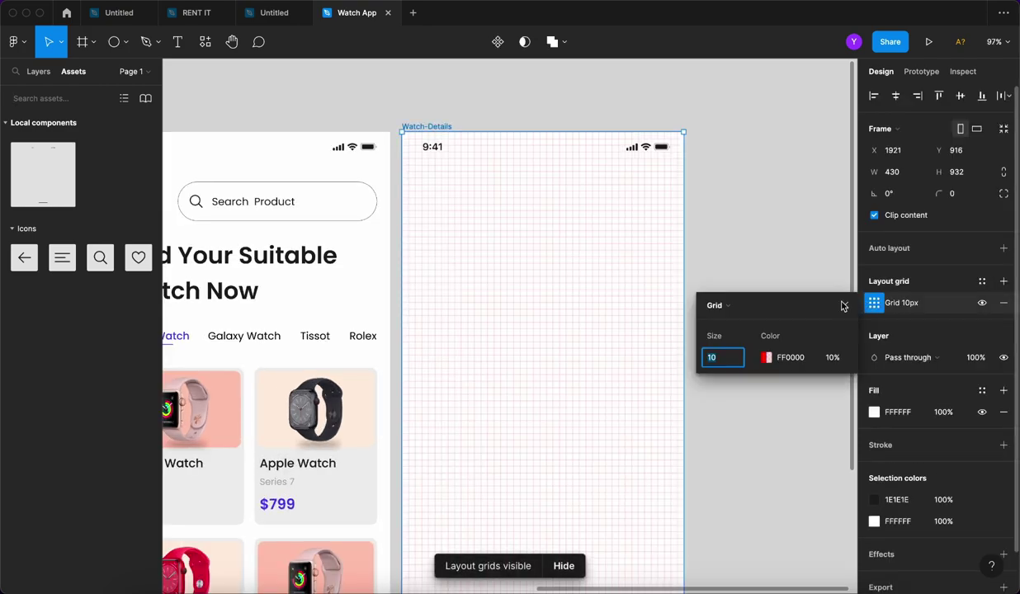
click(717, 305)
click(733, 322)
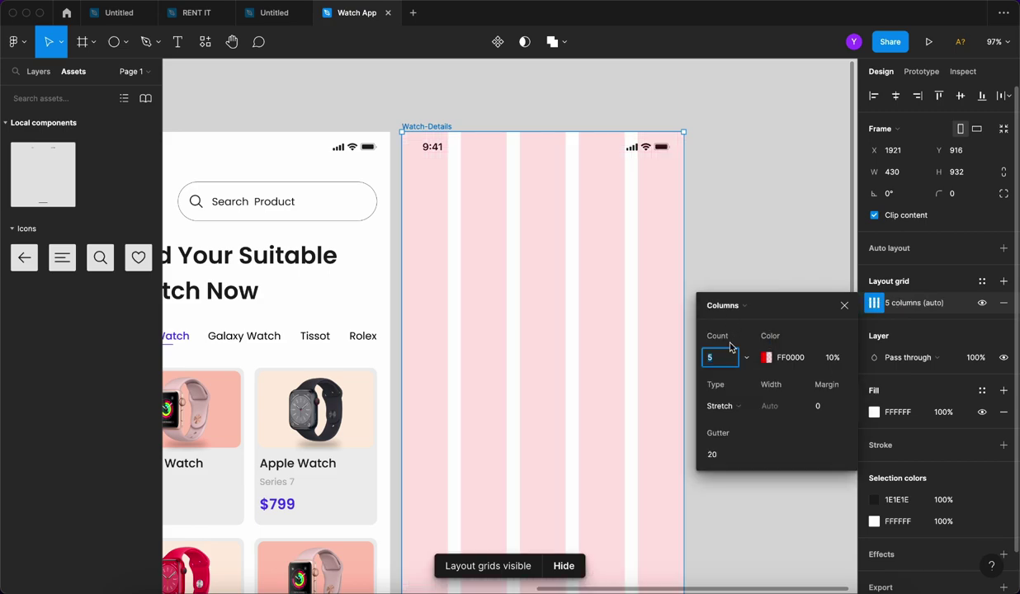
text(4)
Set the column grid's margin to 20 and its gutter to 16.
click(828, 406)
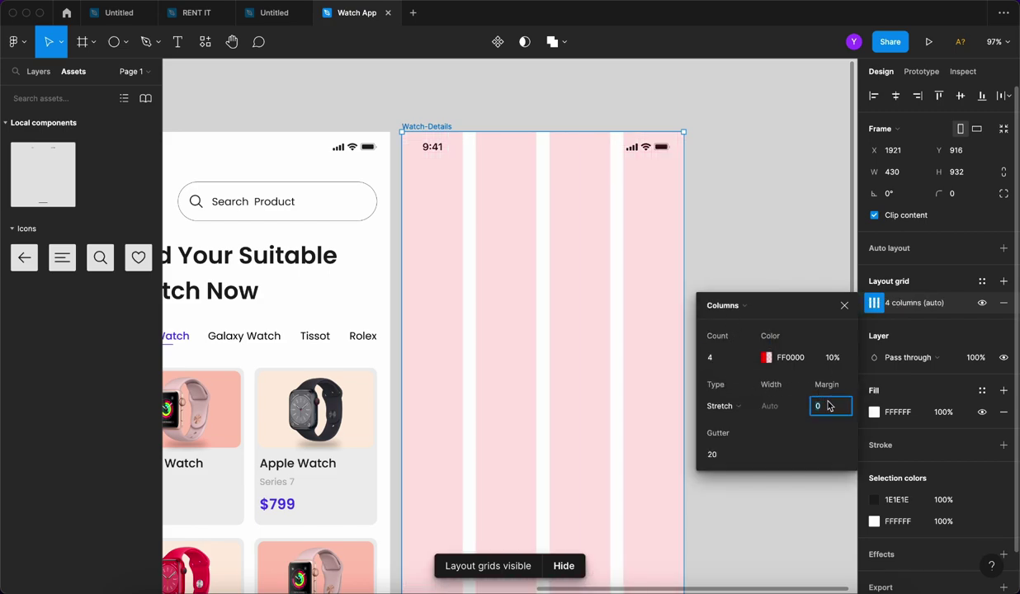
key(shift+Up)
key(shift+Up)
click(732, 453)
key(Down)
key(Down)
key(Down)
key(Down)
Change the column grid's color to blue 0085FF.
click(791, 357)
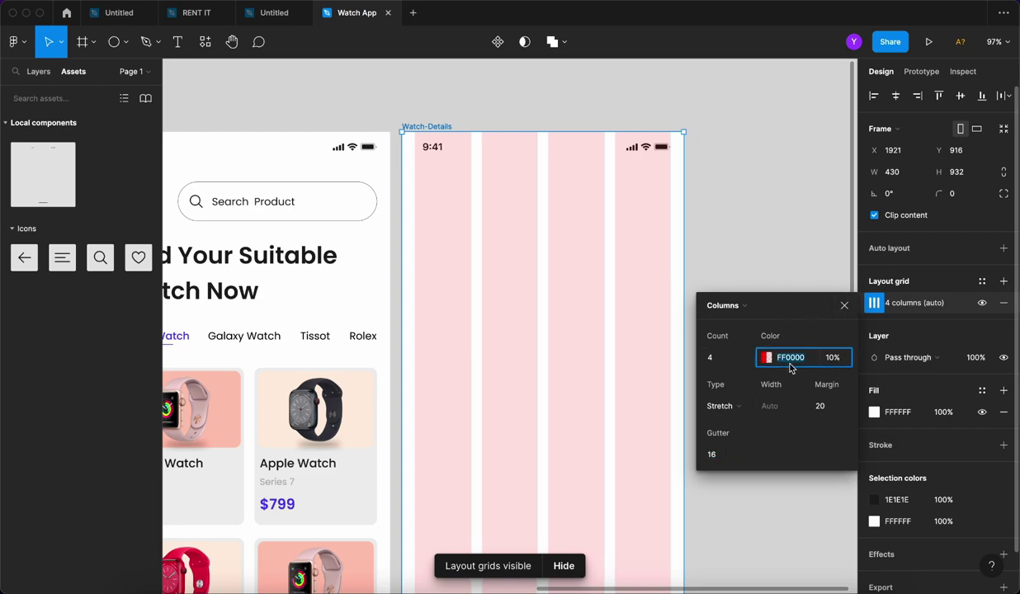
click(767, 357)
drag(614, 434, 638, 431)
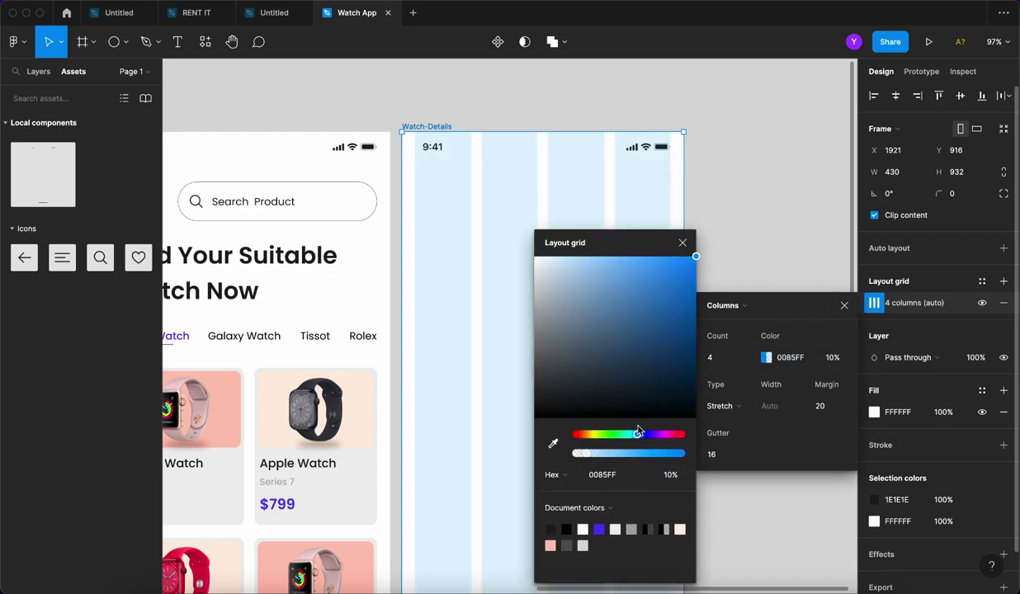
click(752, 269)
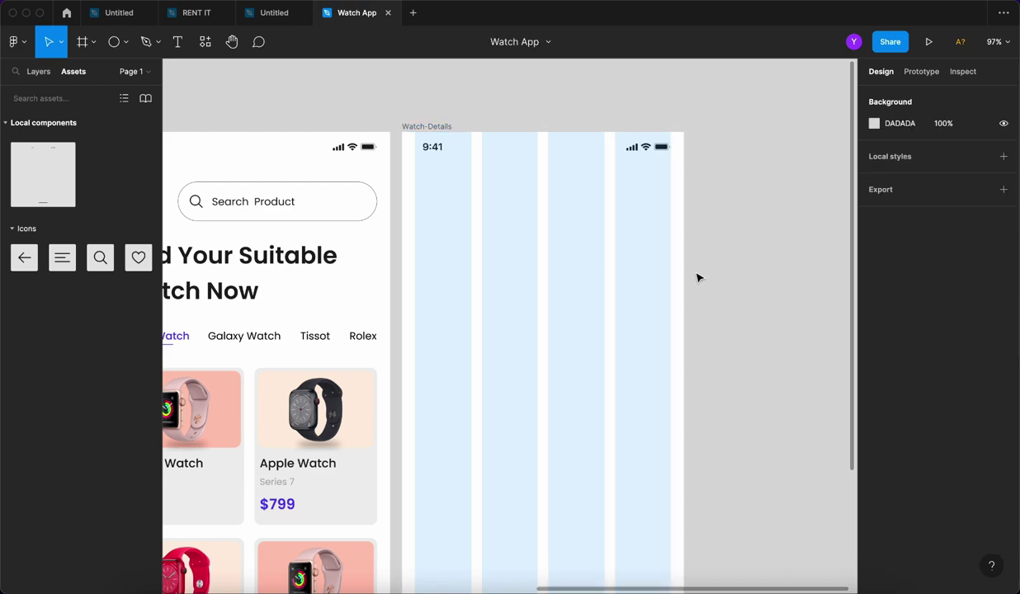
Place the back arrow icon component on the Watch-Details frame at X 20, Y 100, flush with the first column.
scroll(697, 279, up, 4)
scroll(433, 292, down, 3)
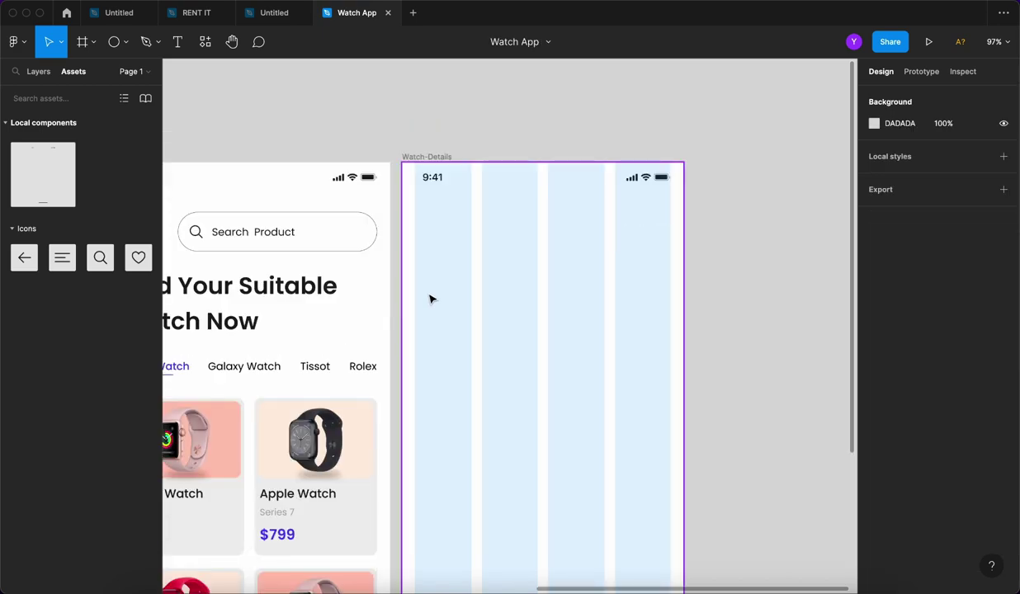
scroll(429, 299, up, 3)
scroll(477, 271, down, 2)
scroll(504, 262, up, 2)
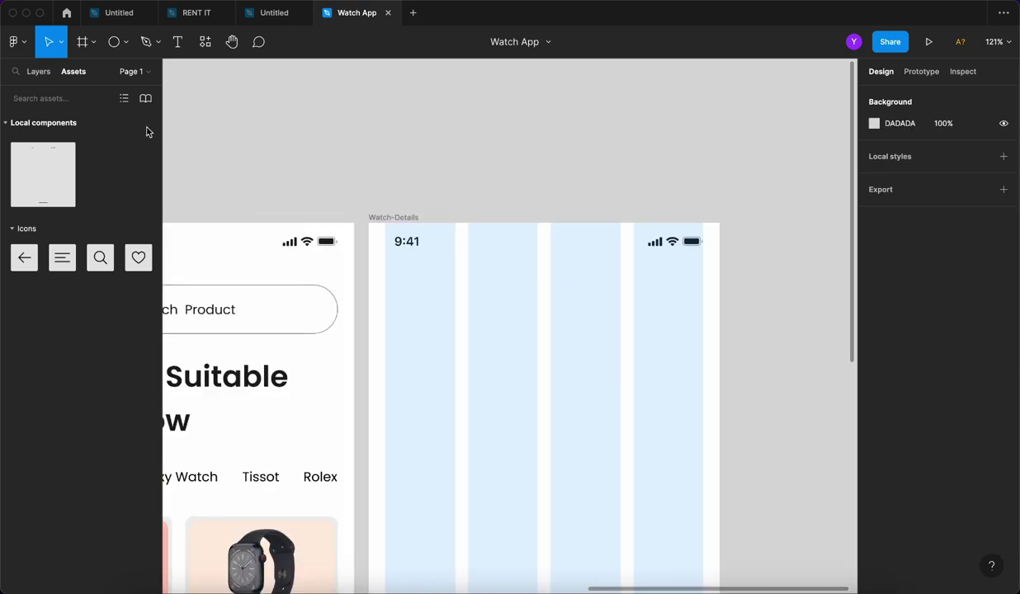
drag(16, 259, 407, 314)
key(alt)
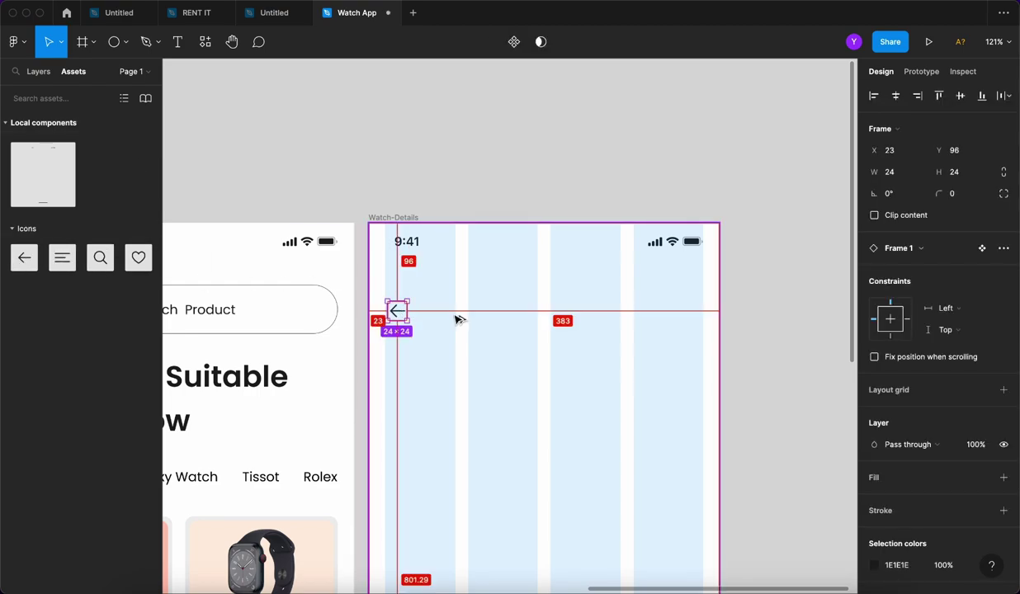
key(Left)
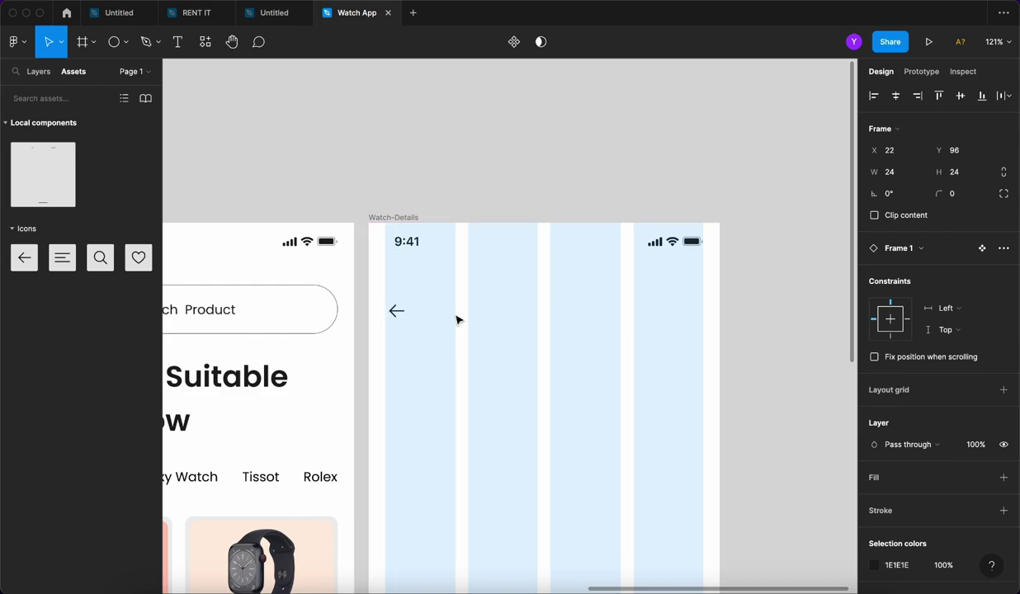
key(Down)
key(Down)
key(Down)
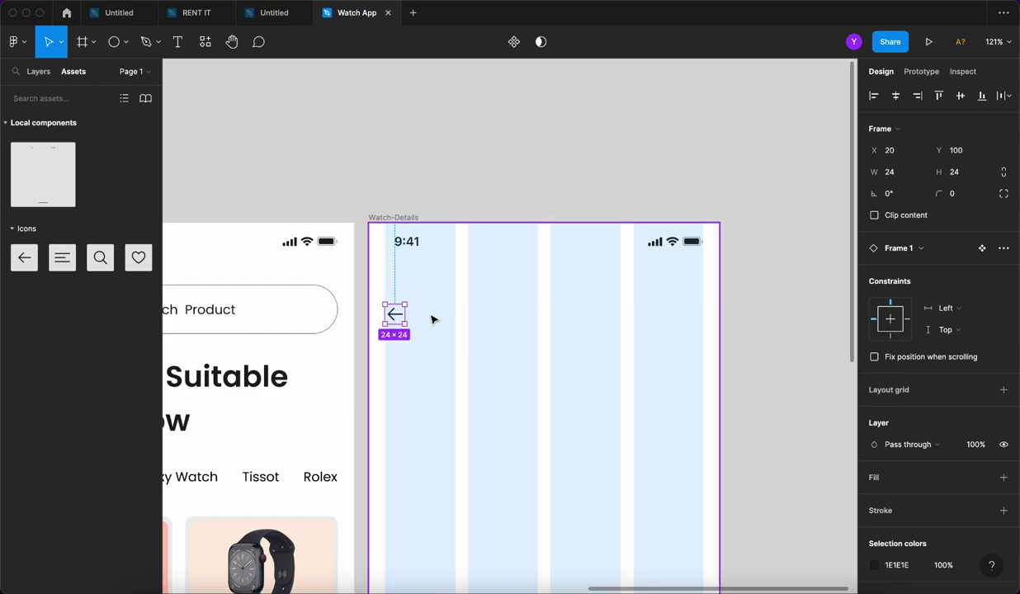
Place the heart icon component in the last column of Watch-Details at X 385, Y 100, level with the back arrow.
click(432, 318)
scroll(446, 300, down, 5)
scroll(446, 301, up, 5)
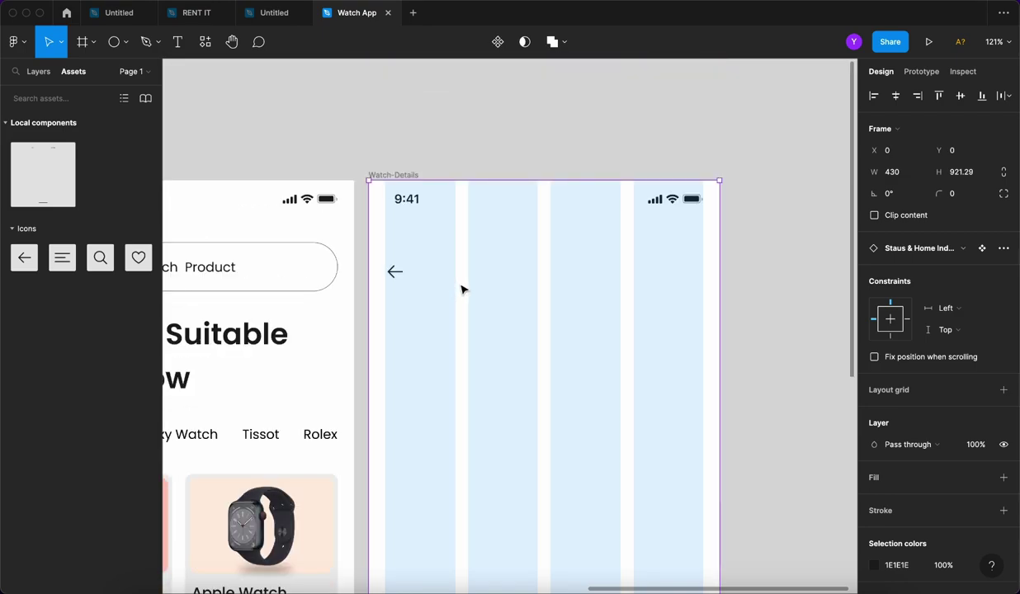
scroll(462, 289, down, 4)
scroll(463, 289, up, 3)
scroll(590, 290, up, 3)
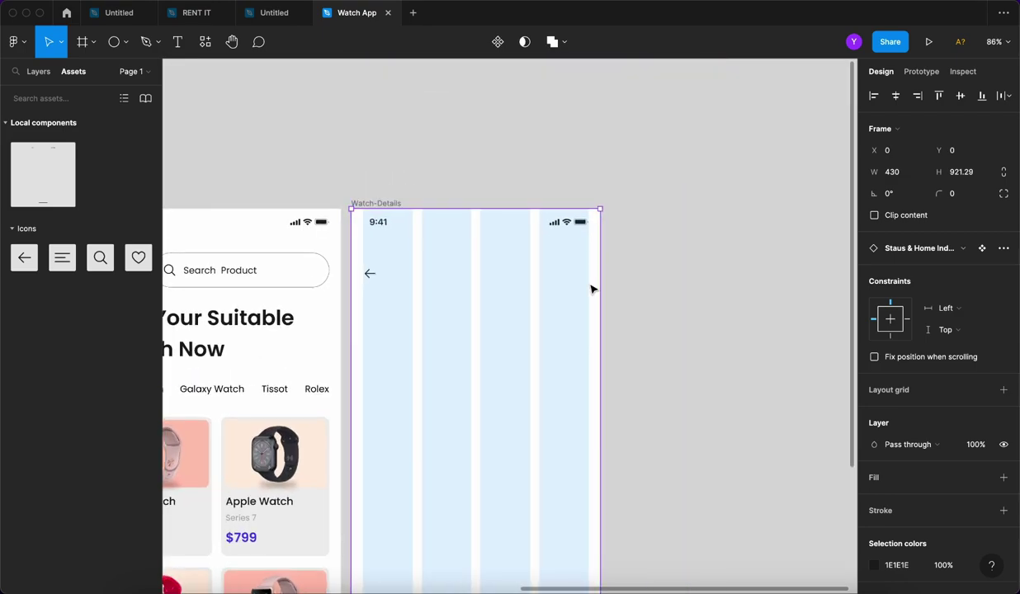
drag(138, 257, 582, 282)
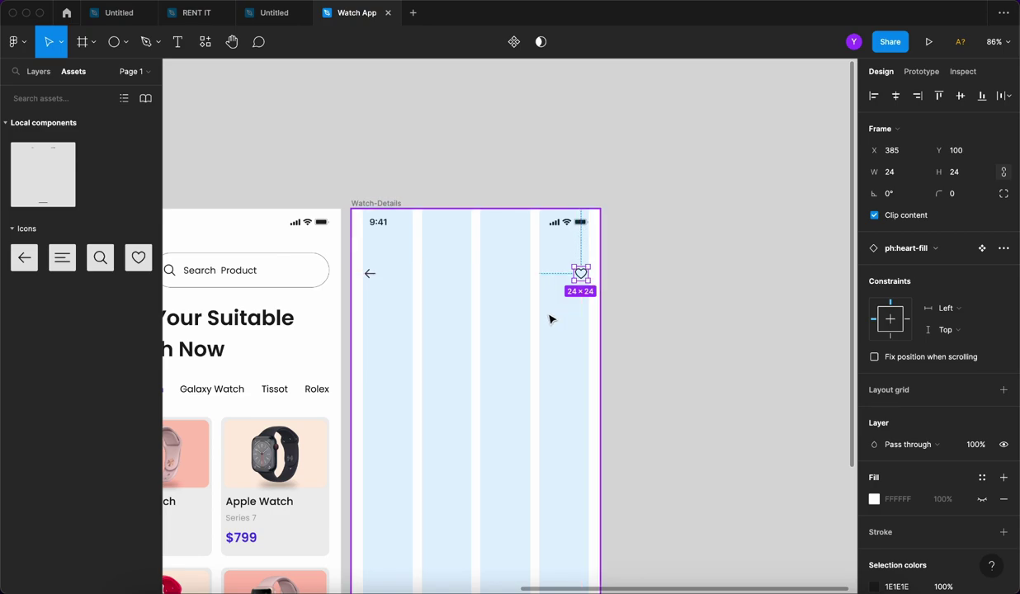
click(660, 271)
Switch to Chrome and copy the silver Apple Watch Series 8 image from the Google Images results for Apple Watch.
scroll(660, 273, down, 2)
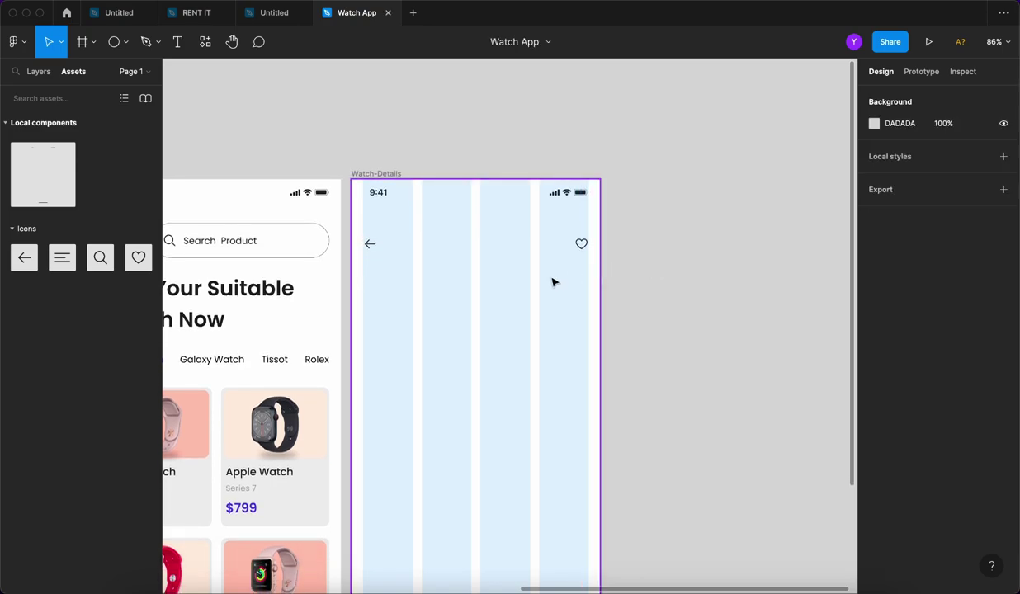
scroll(438, 314, down, 1)
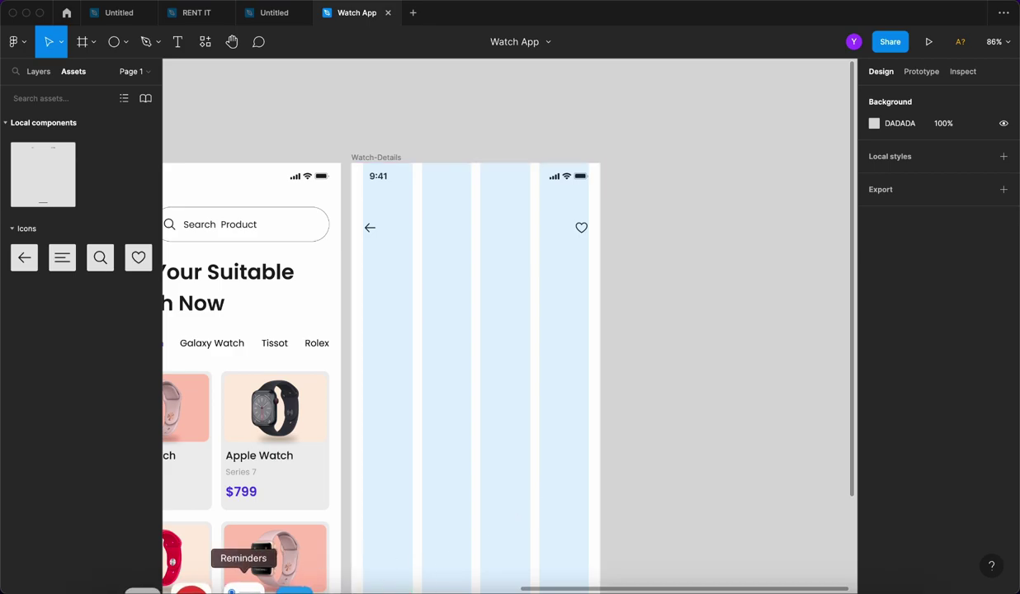
click(209, 584)
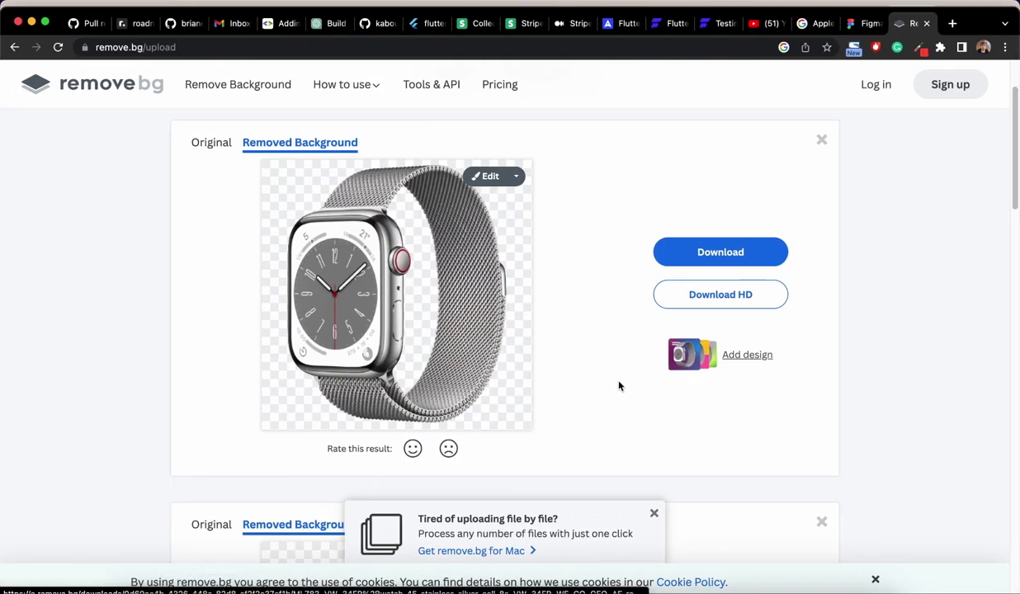
click(817, 24)
scroll(734, 273, down, 4)
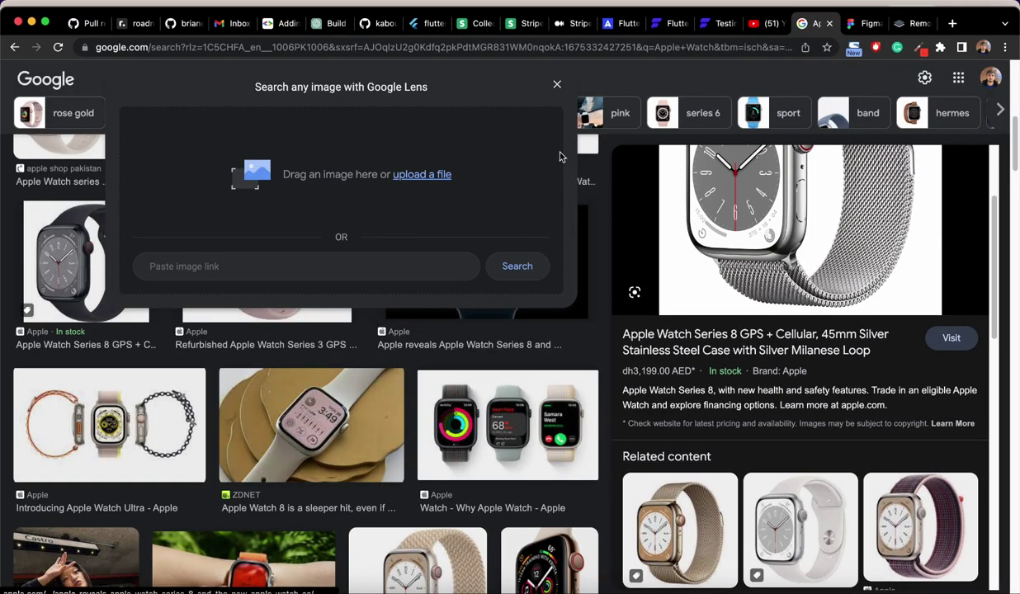
click(556, 85)
scroll(751, 317, down, 1)
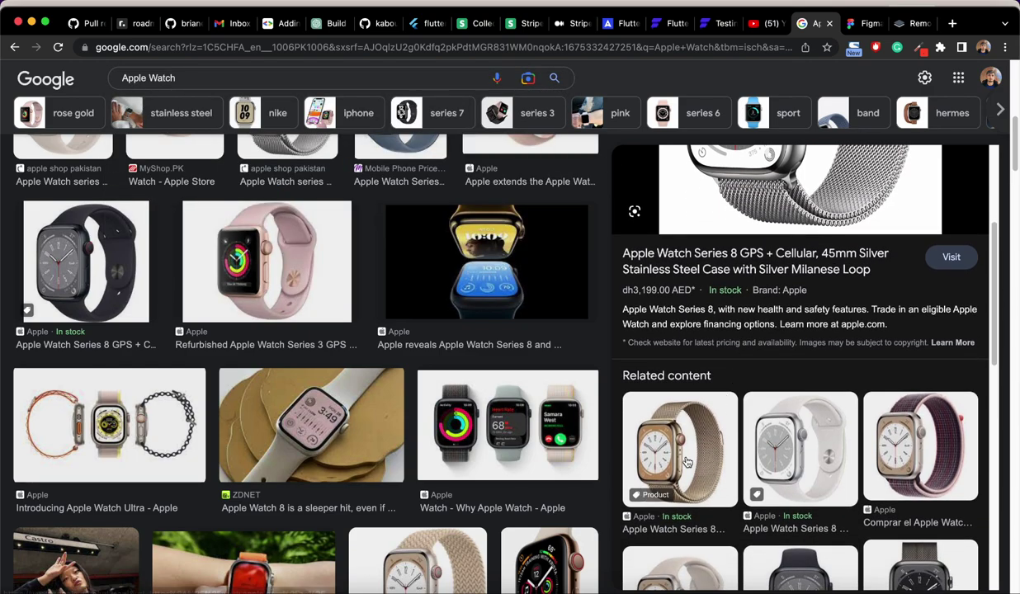
scroll(749, 347, up, 3)
right_click(750, 369)
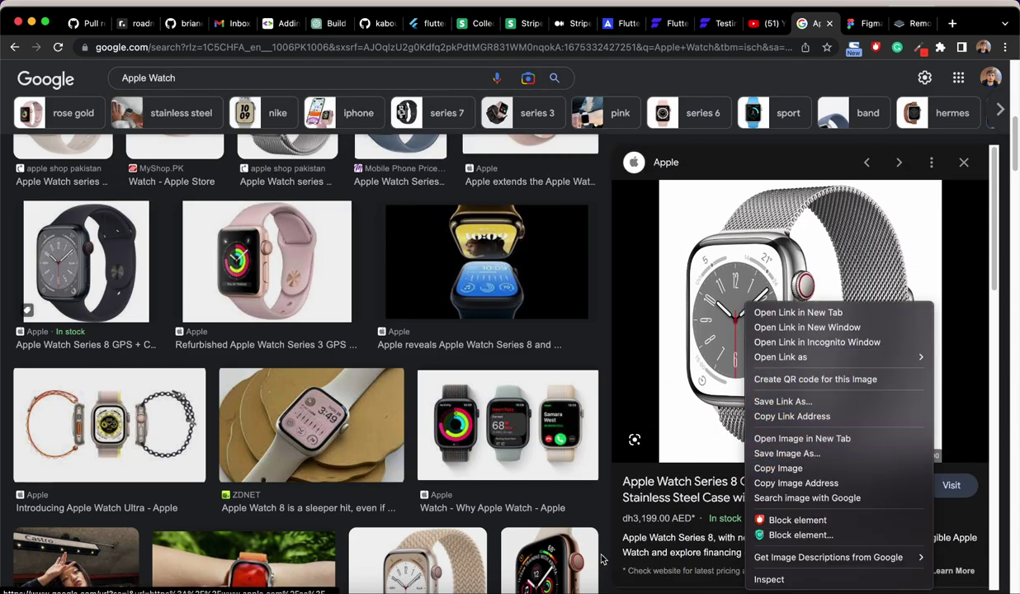
Switch back to Figma, paste the watch image onto Watch-Details, scale it to 339 × 339 and center it below the icons.
key(ctrl+Left)
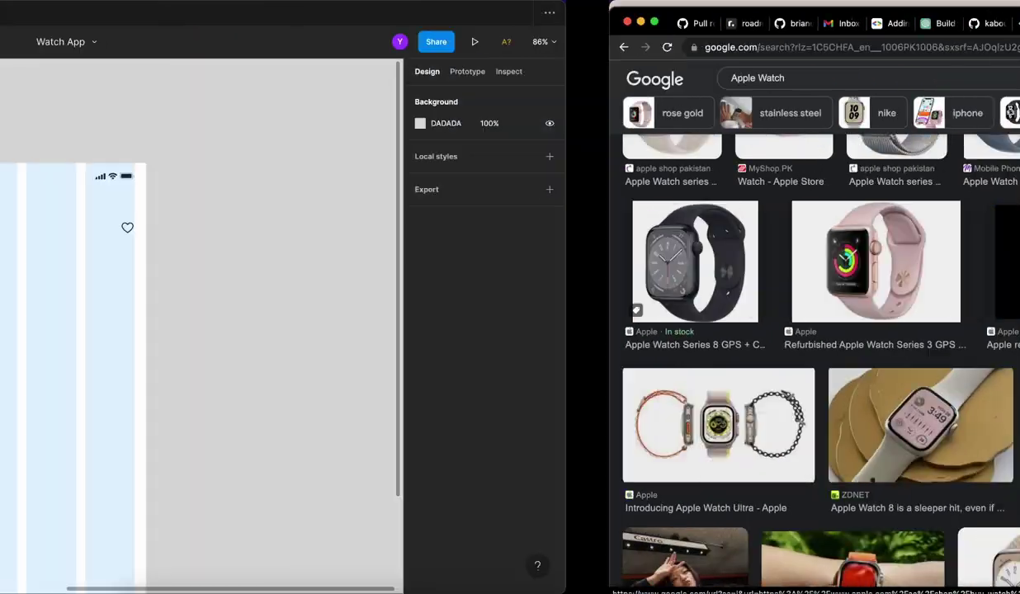
key(ctrl+v)
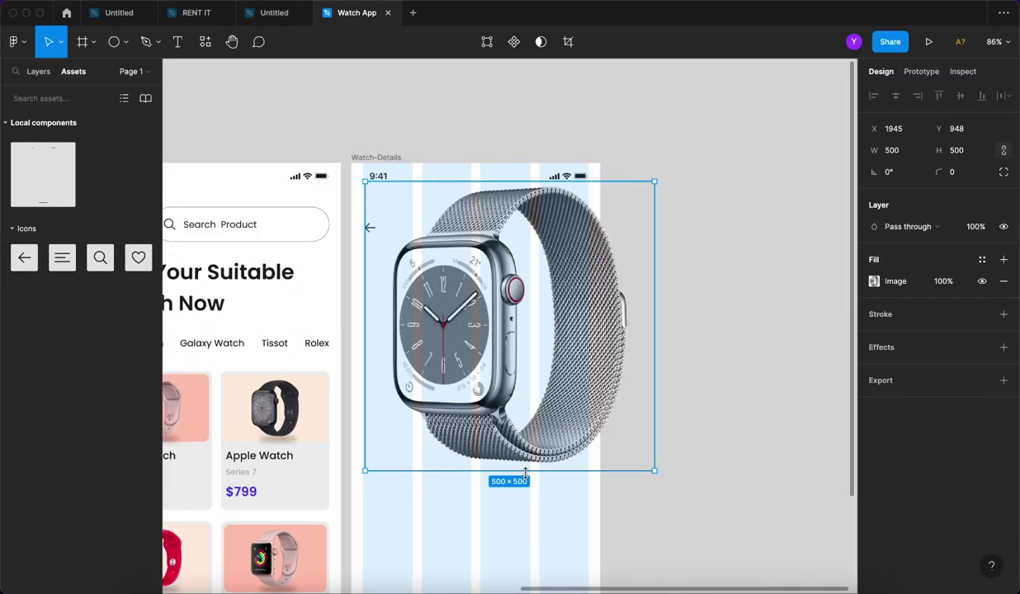
drag(525, 476, 510, 377)
drag(531, 271, 488, 340)
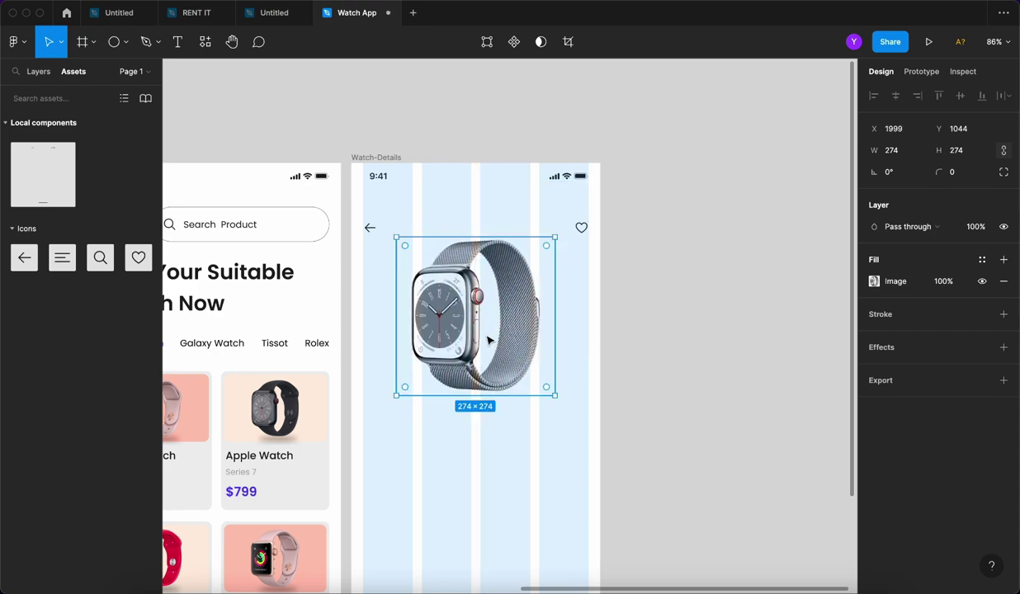
drag(483, 393, 483, 413)
drag(483, 347, 483, 367)
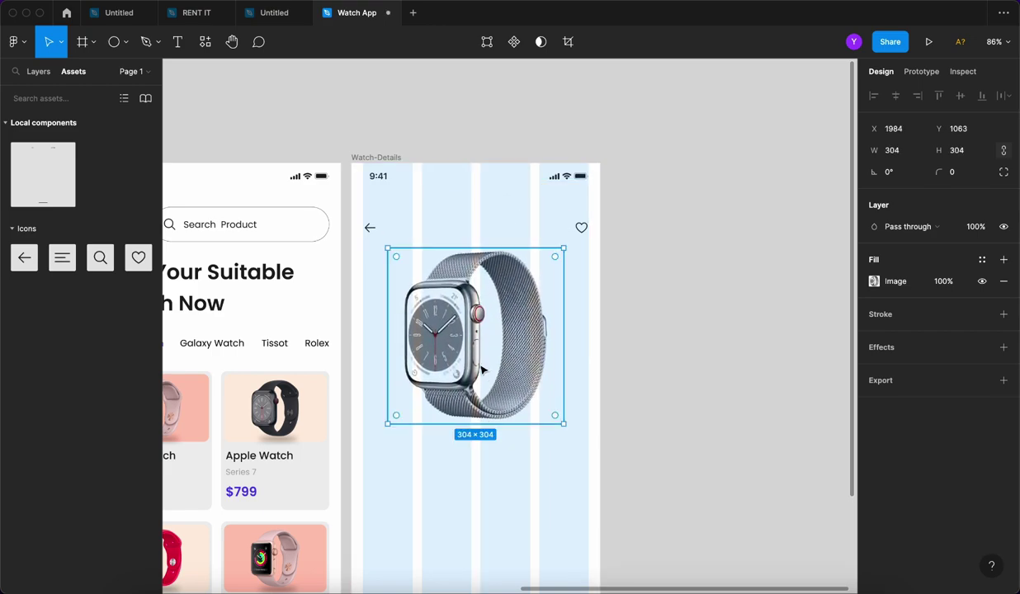
drag(470, 435, 485, 393)
click(659, 310)
Draw a rectangle below the watch and stretch it to 430 × 497 at X 0, Y 507, spanning the frame's full width.
scroll(636, 308, down, 3)
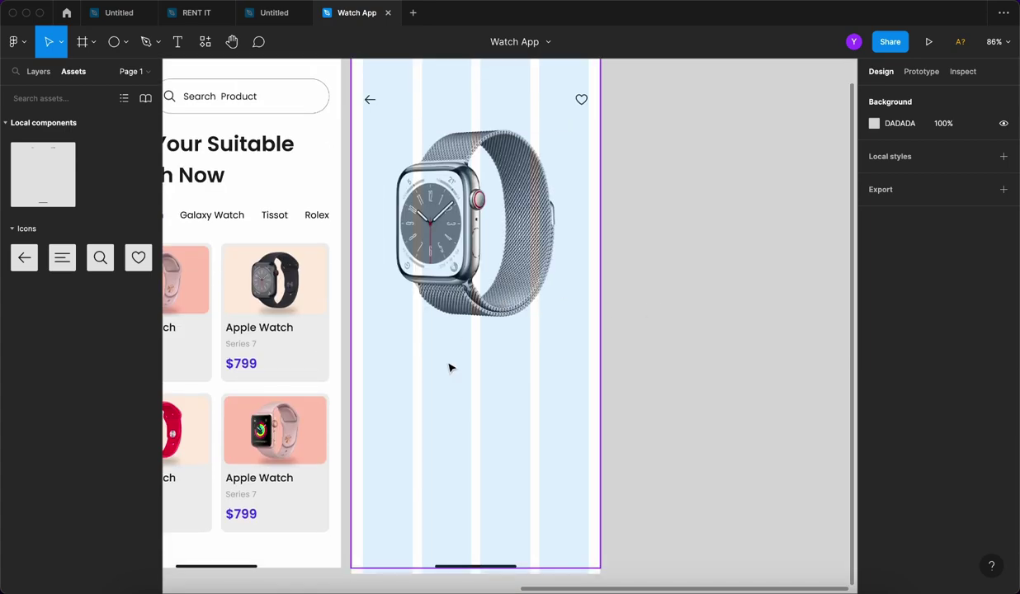
key(r)
drag(444, 366, 600, 574)
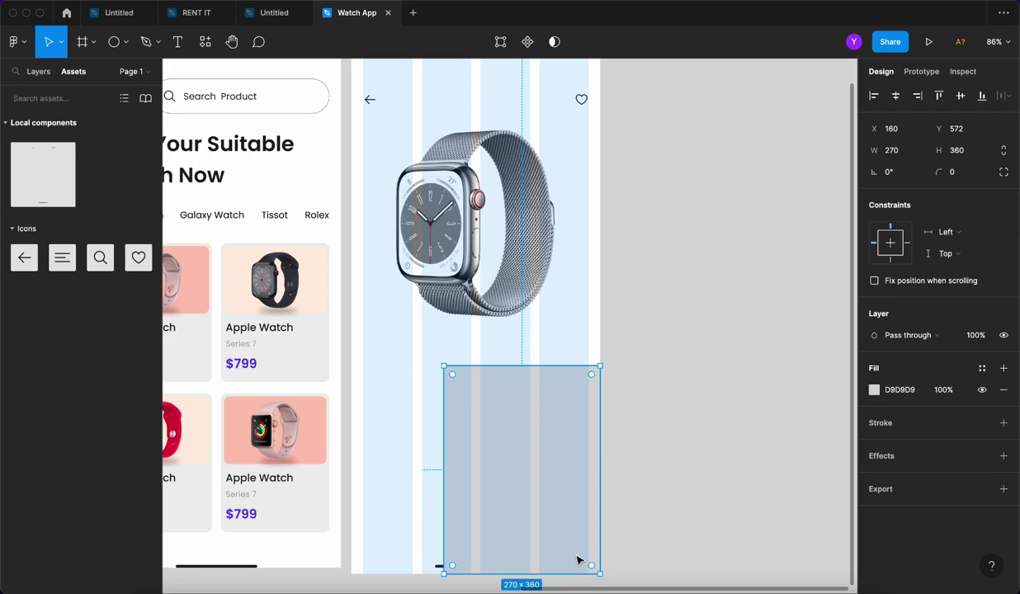
drag(444, 468, 353, 493)
drag(469, 366, 472, 328)
drag(533, 572, 531, 588)
Round the lower rectangle's corners with a radius of 20.
drag(588, 305, 590, 316)
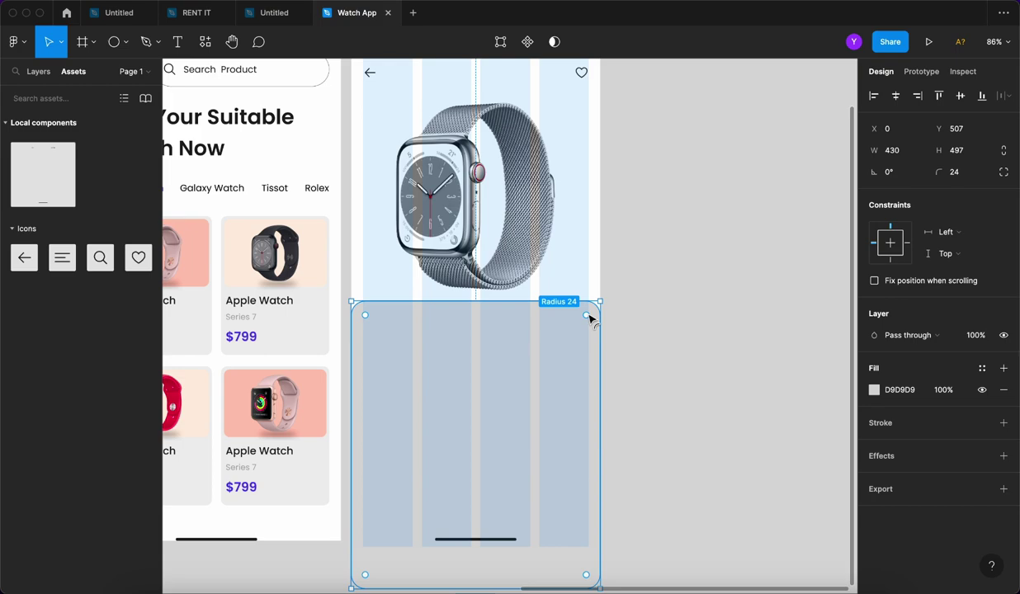
click(972, 175)
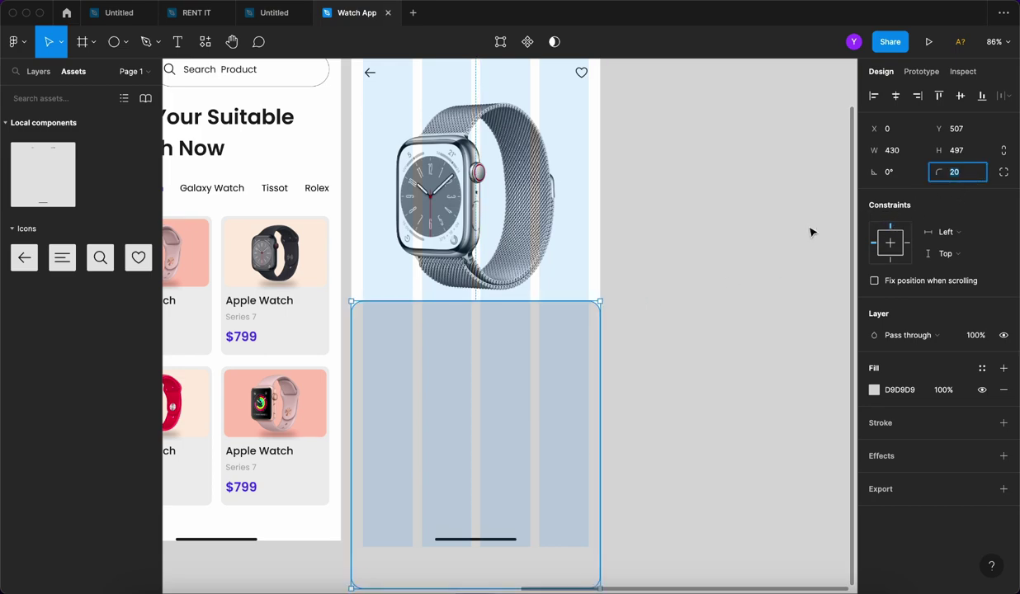
text(20)
click(656, 252)
Change the lower rectangle's fill to the light gray F4F4F4.
click(485, 357)
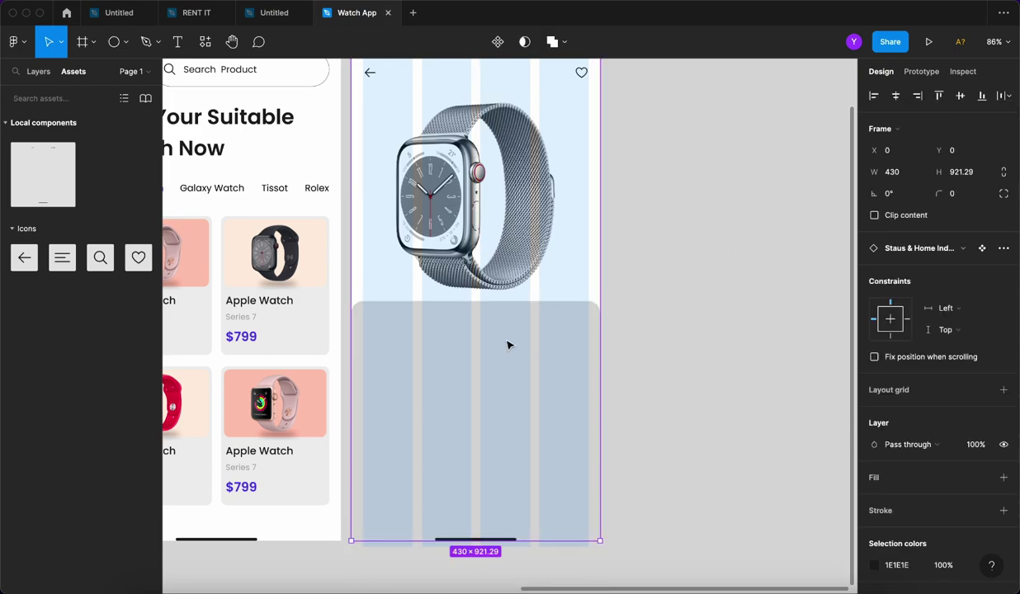
click(508, 343)
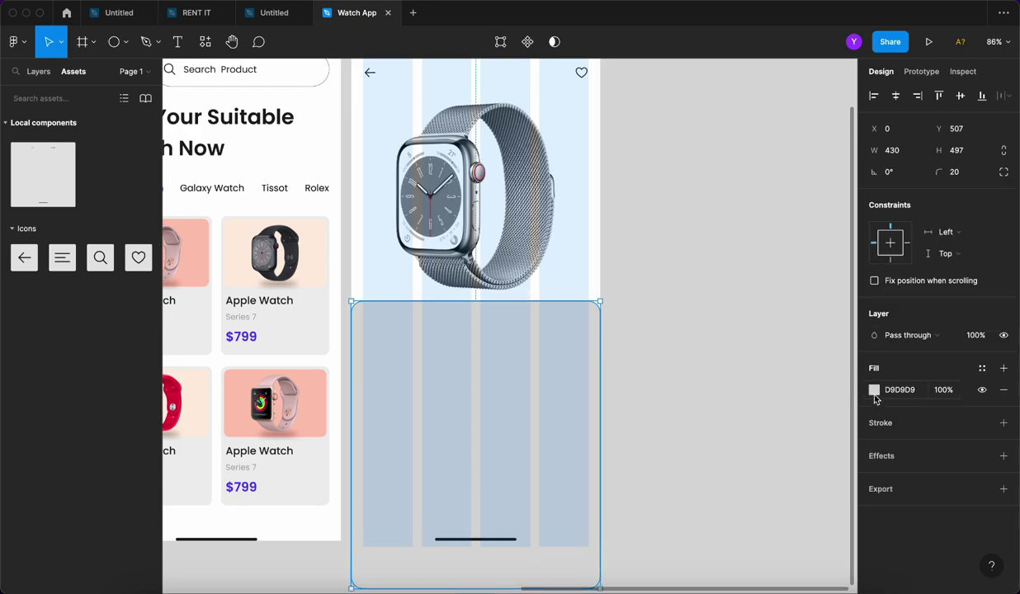
click(875, 389)
click(698, 267)
Hide the column grid on the Watch-Details frame.
click(568, 266)
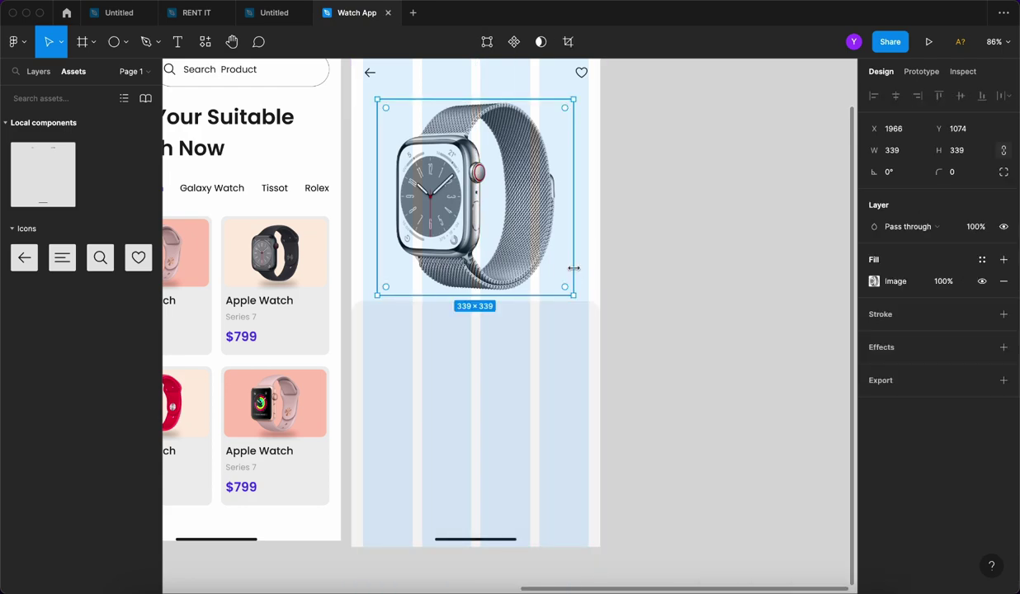
click(599, 269)
scroll(937, 363, down, 1)
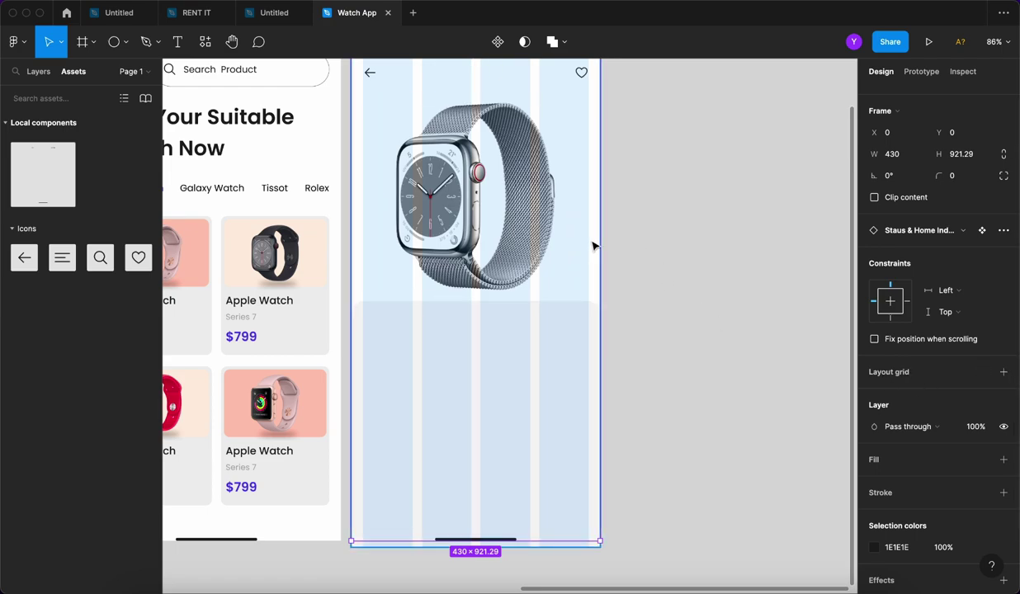
key(Escape)
click(982, 288)
key(Escape)
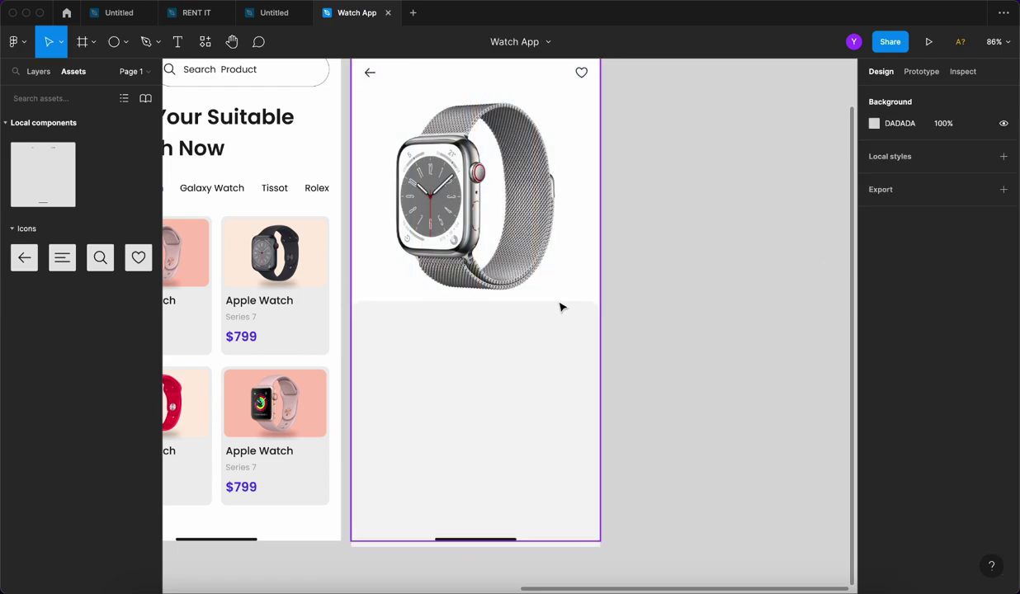
Darken the lower rectangle's fill to EDEDED.
click(513, 366)
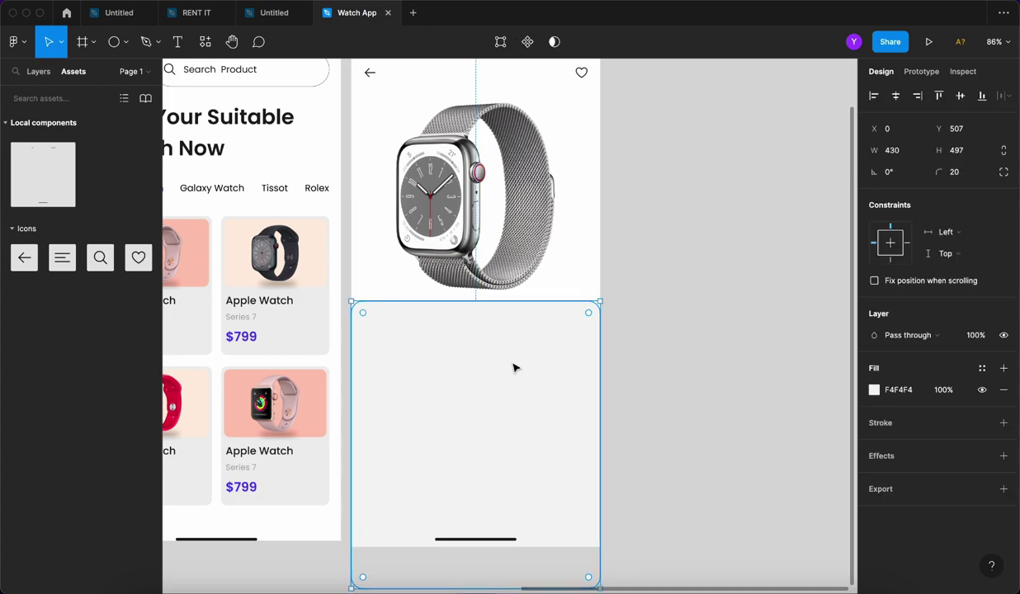
click(874, 390)
click(701, 267)
drag(700, 273, 697, 278)
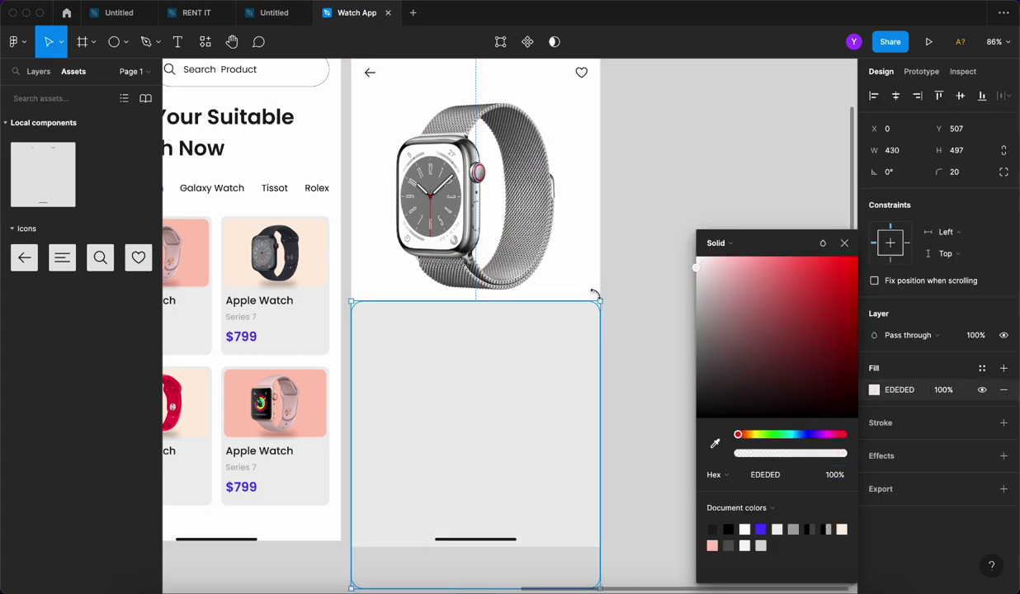
click(619, 275)
Move the watch image up in two 10 px nudges to Y 1054.
scroll(535, 345, down, 1)
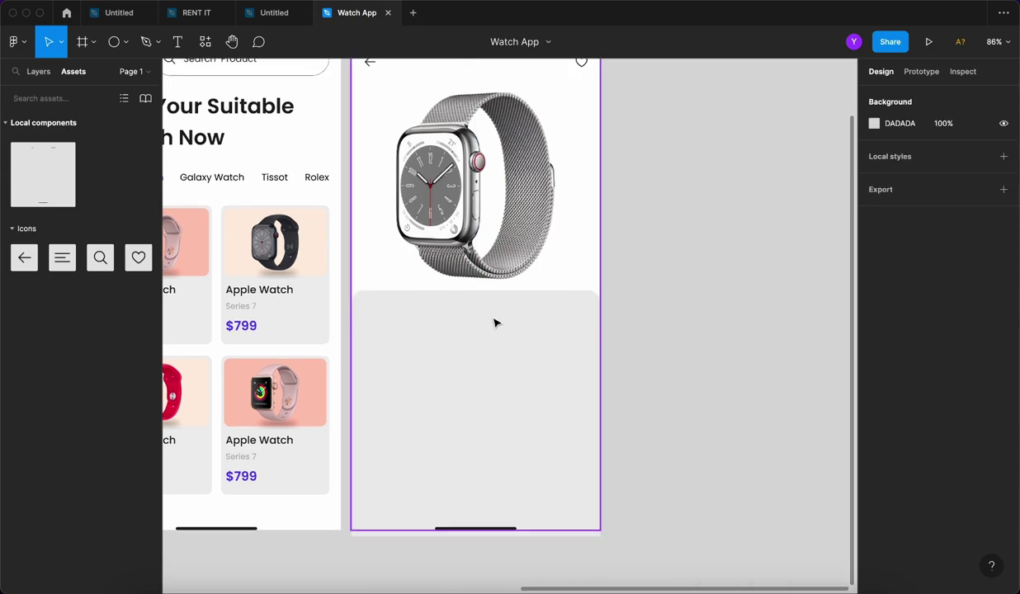
click(490, 262)
scroll(489, 262, up, 5)
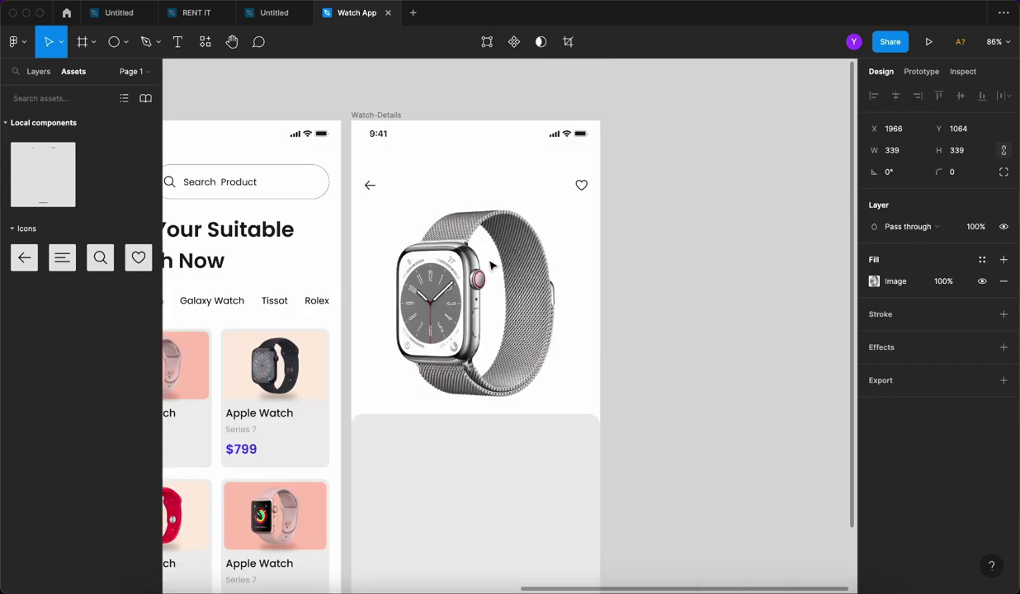
click(627, 403)
scroll(492, 410, down, 1)
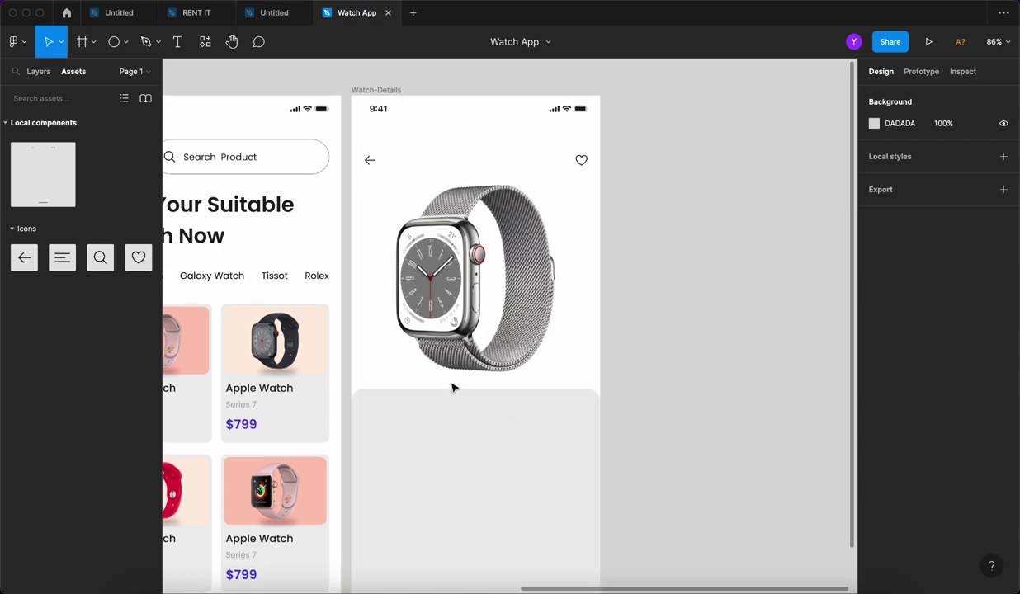
click(487, 339)
scroll(490, 338, up, 1)
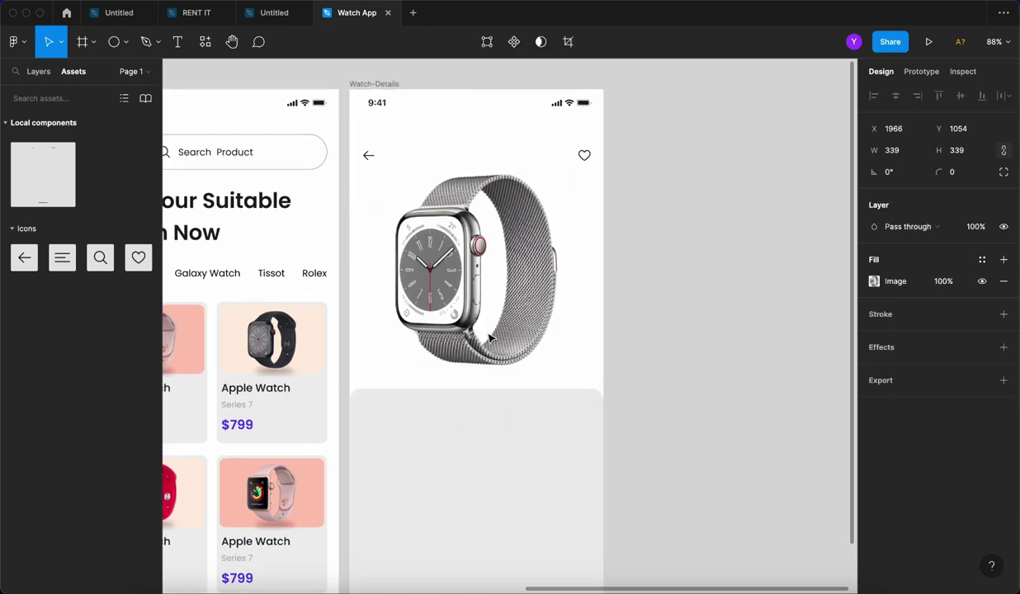
Draw a thin ellipse under the watch, center it in the frame at X 35, Y 481, and size it to 360 × 13.
click(114, 42)
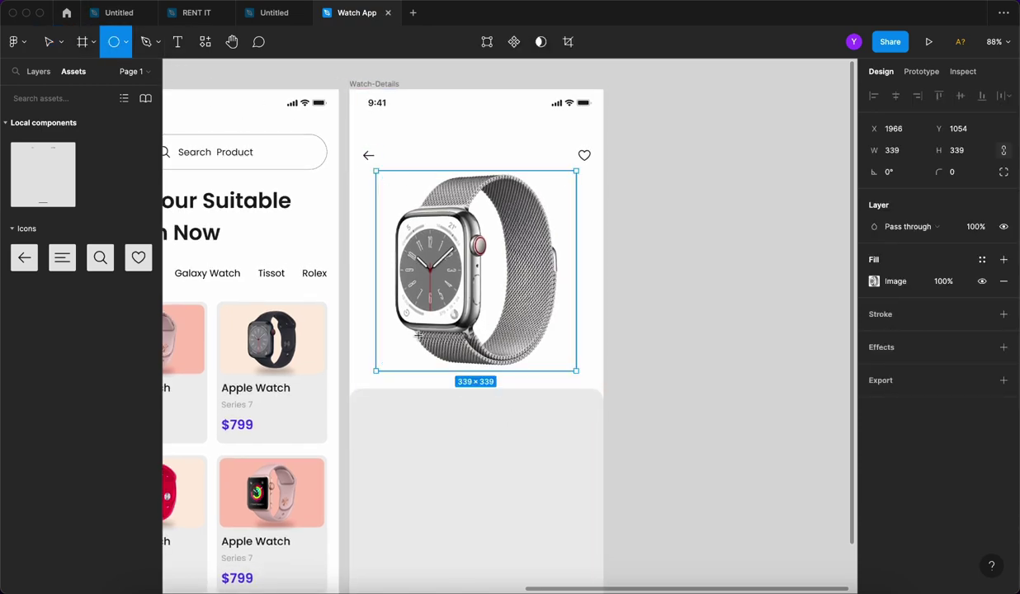
drag(377, 374, 590, 381)
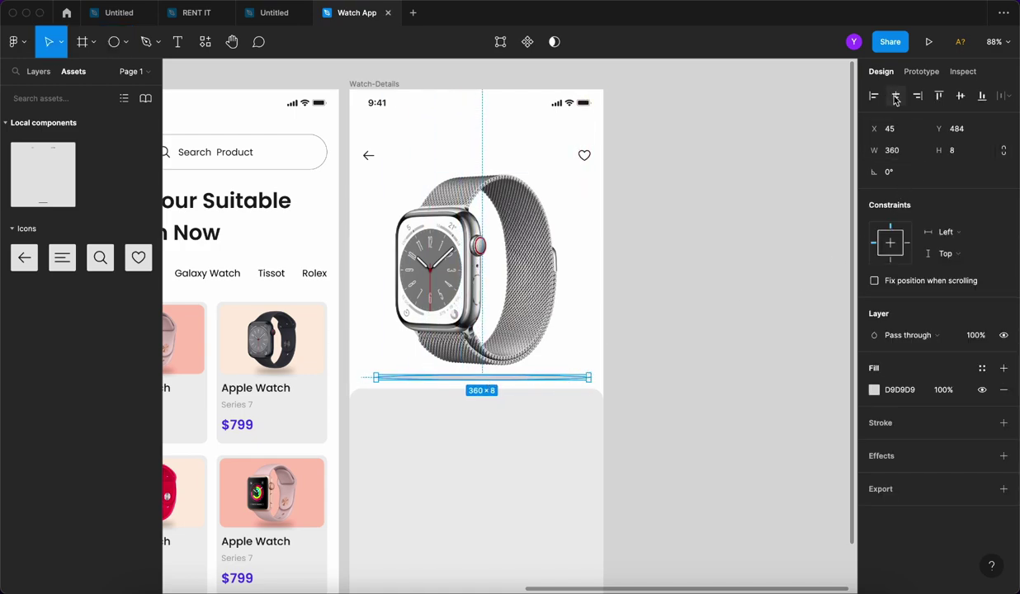
key(shift+Left)
key(Up)
key(Up)
key(Up)
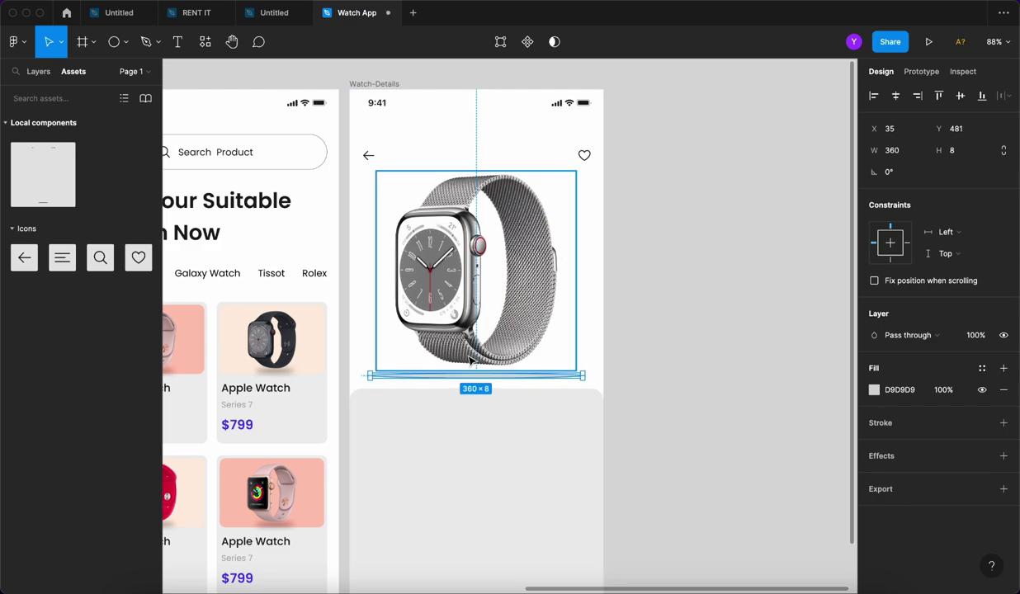
drag(473, 383, 476, 383)
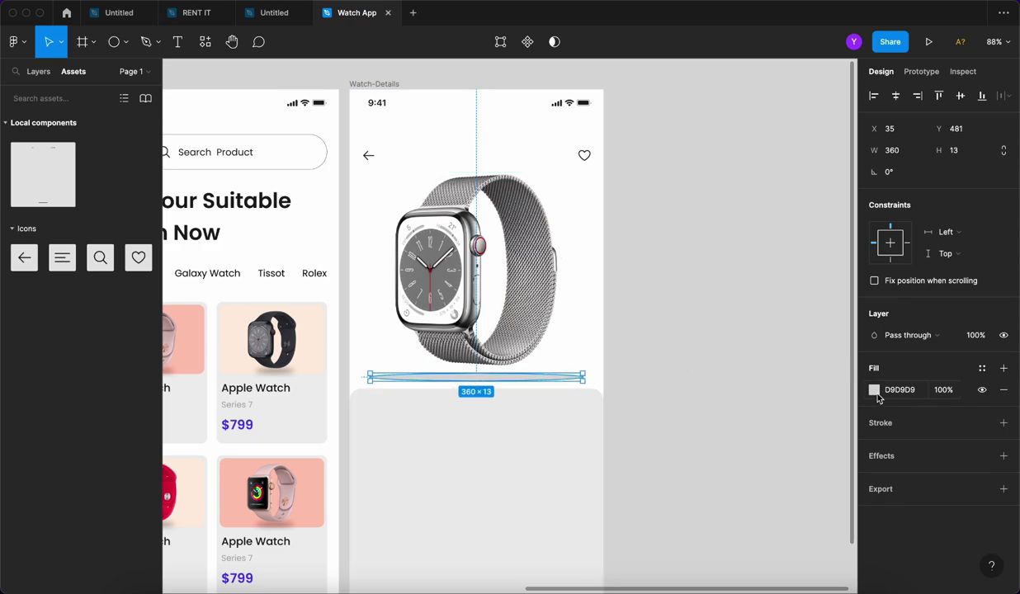
Fill the ellipse under the watch with black 000000.
click(875, 392)
drag(740, 377, 617, 504)
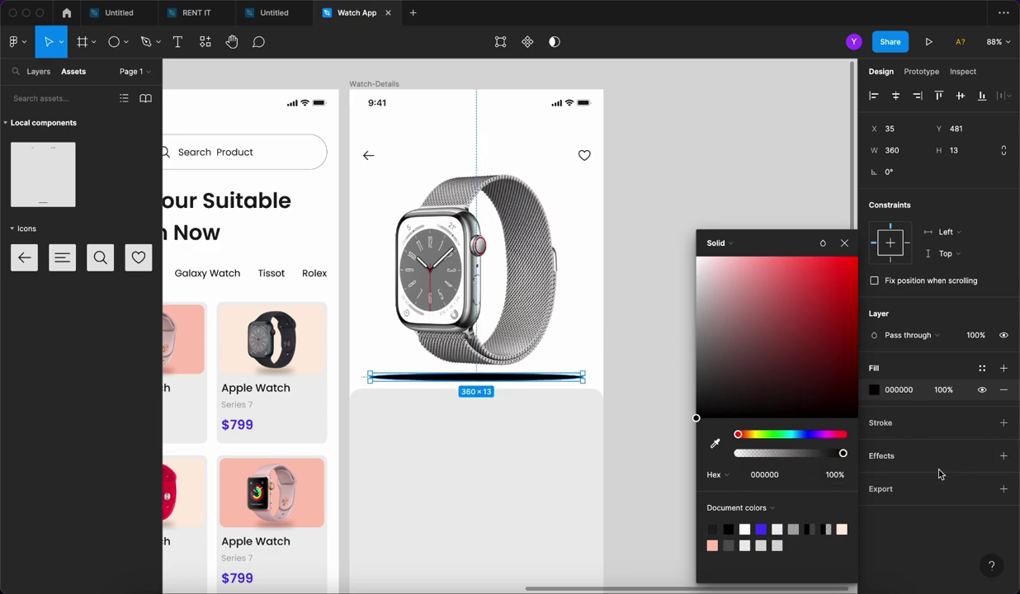
click(940, 474)
Add a layer blur effect to the black ellipse and set its blur amount to 54.
click(904, 463)
click(904, 477)
click(910, 493)
click(875, 477)
text(44)
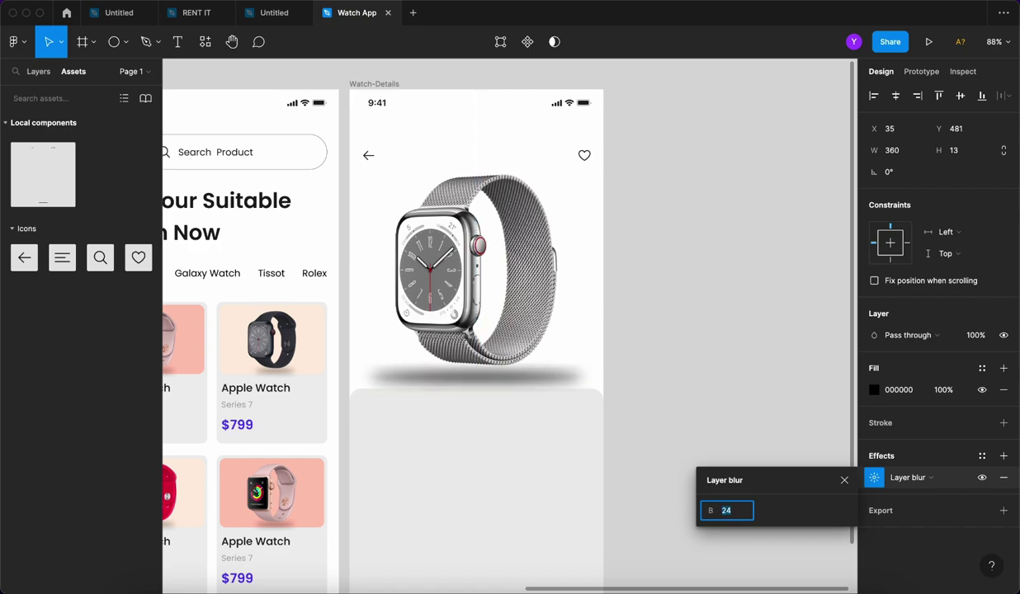
key(Return)
text(54)
key(Return)
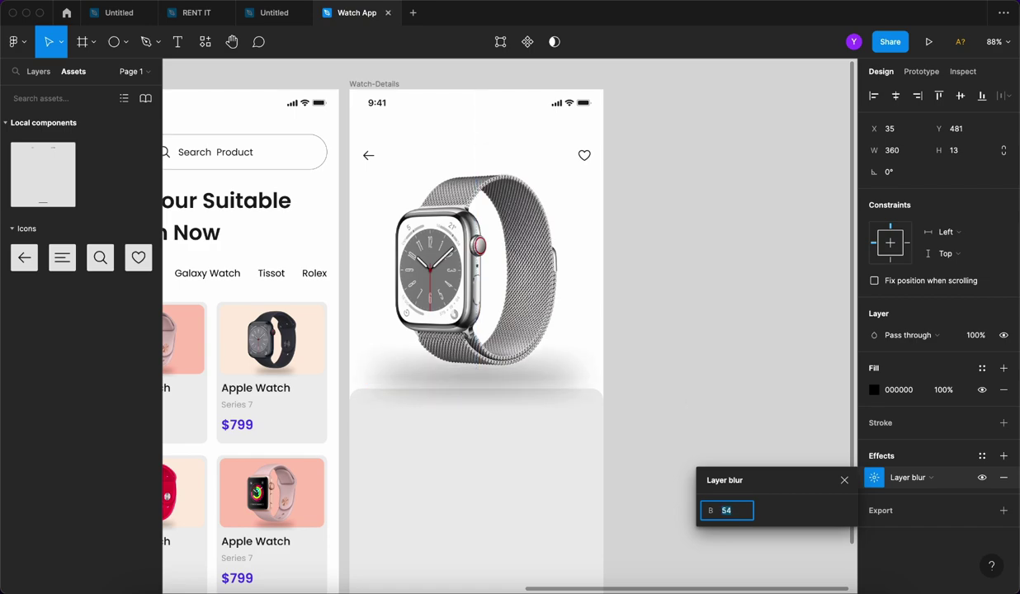
Set the blurred ellipse's fill opacity to 80%.
click(942, 390)
text(80)
key(Return)
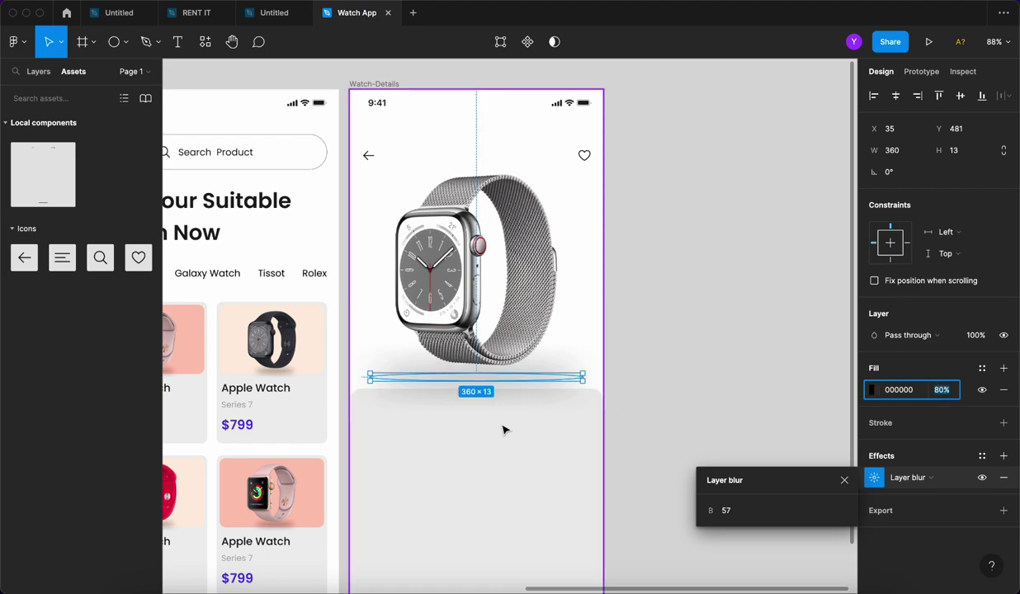
click(503, 415)
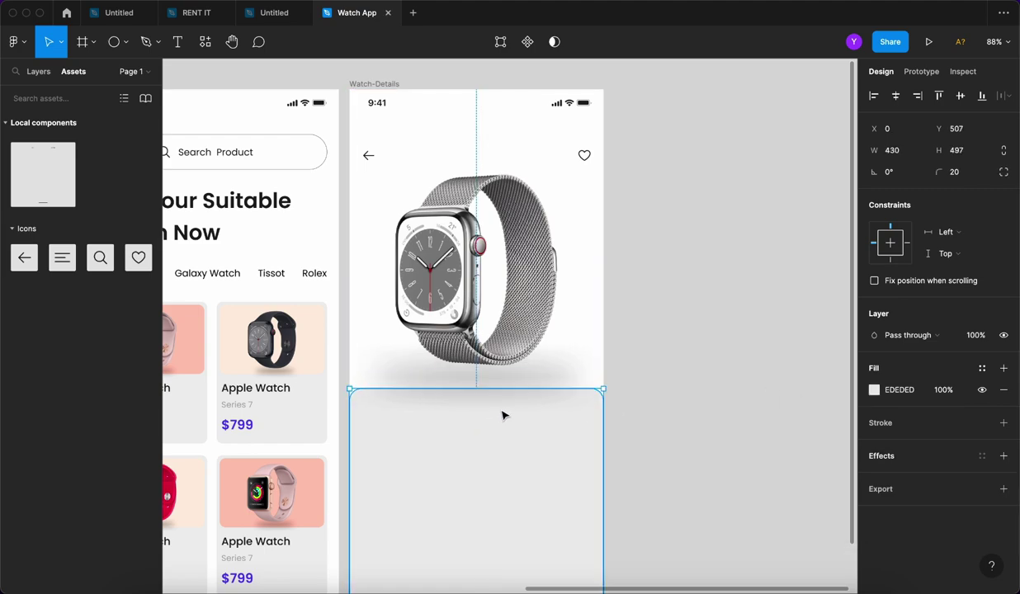
click(700, 353)
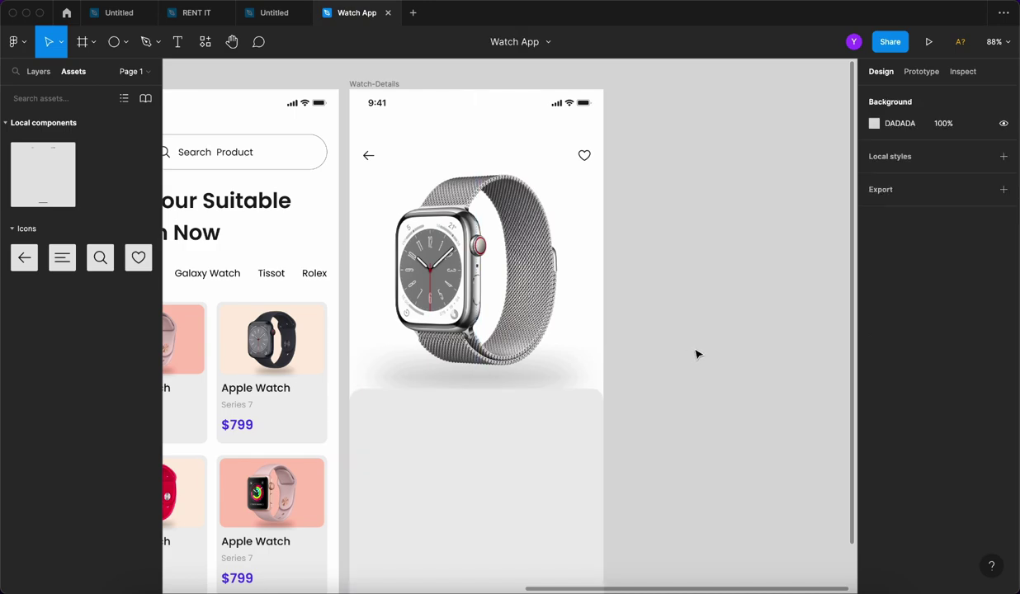
Add the text "Apple Watch Series 7" in the upper part of the grey details panel and move it to X 25, Y 541.
scroll(673, 355, down, 5)
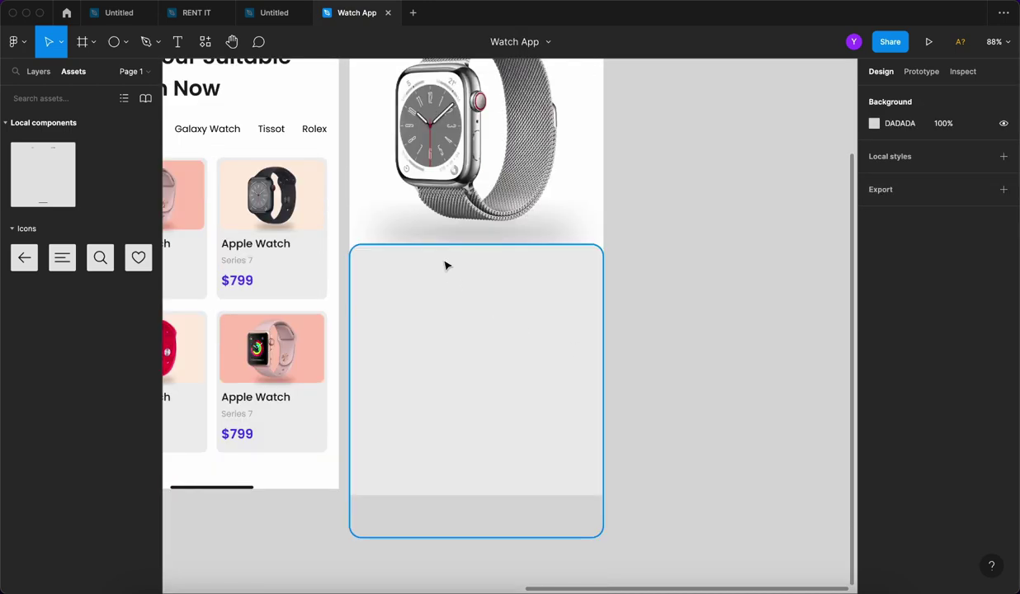
scroll(446, 264, up, 2)
scroll(414, 333, up, 4)
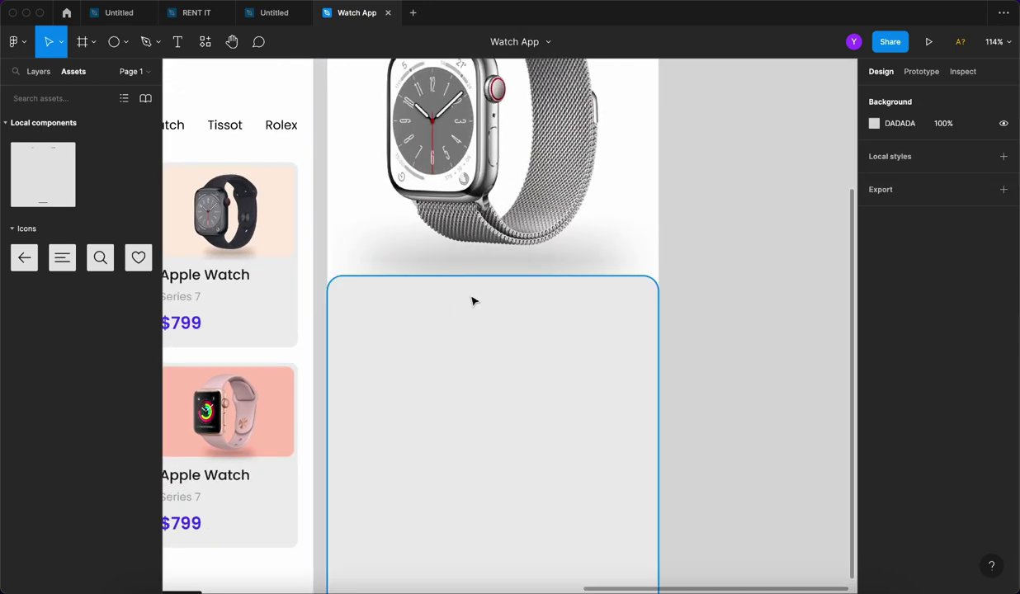
key(t)
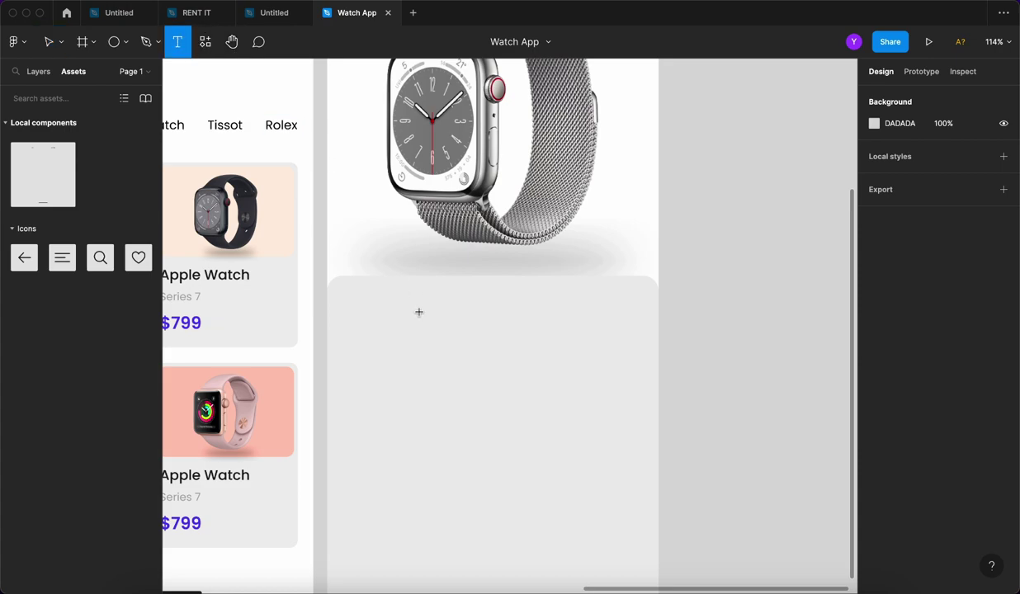
click(371, 303)
text(Ap)
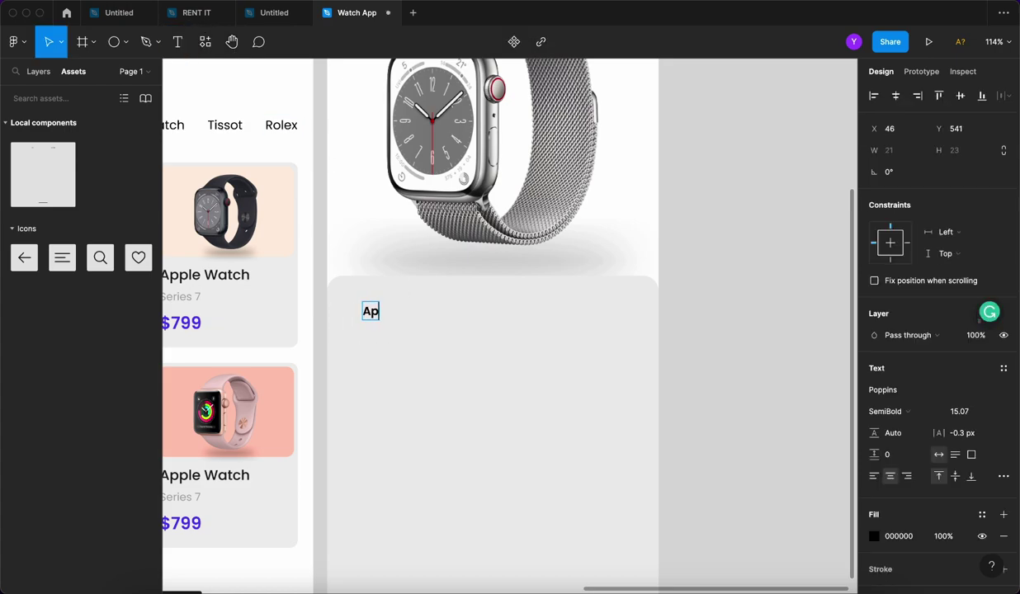
text(ple Wa)
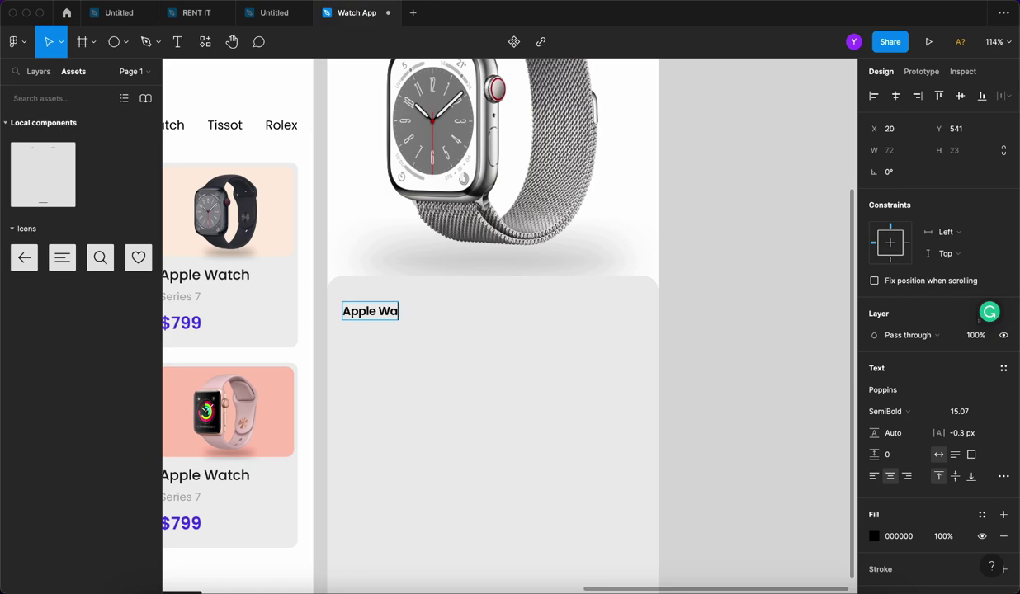
text(tch Series)
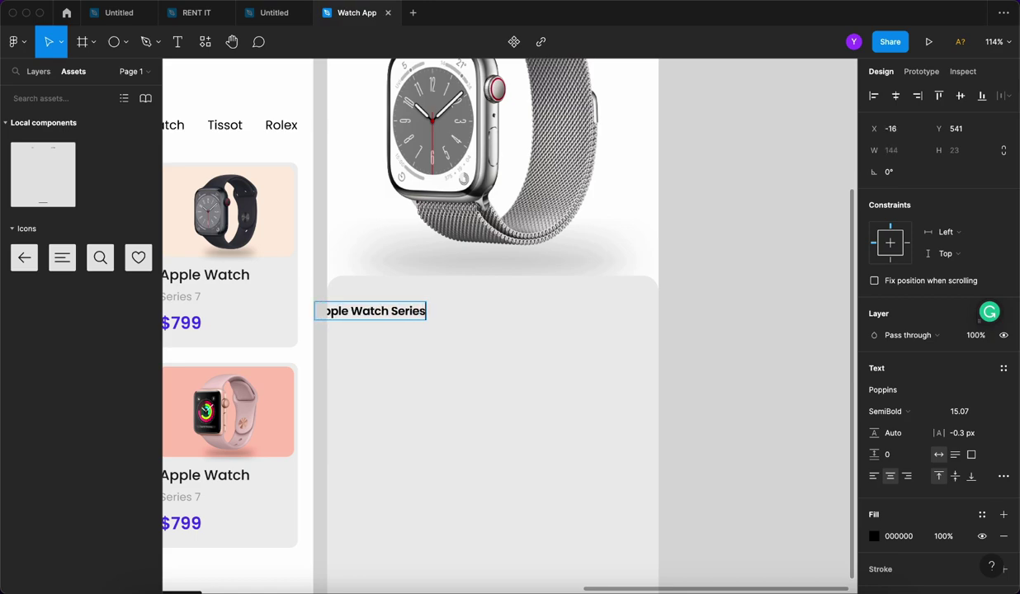
text( 7)
key(Escape)
drag(384, 318, 421, 321)
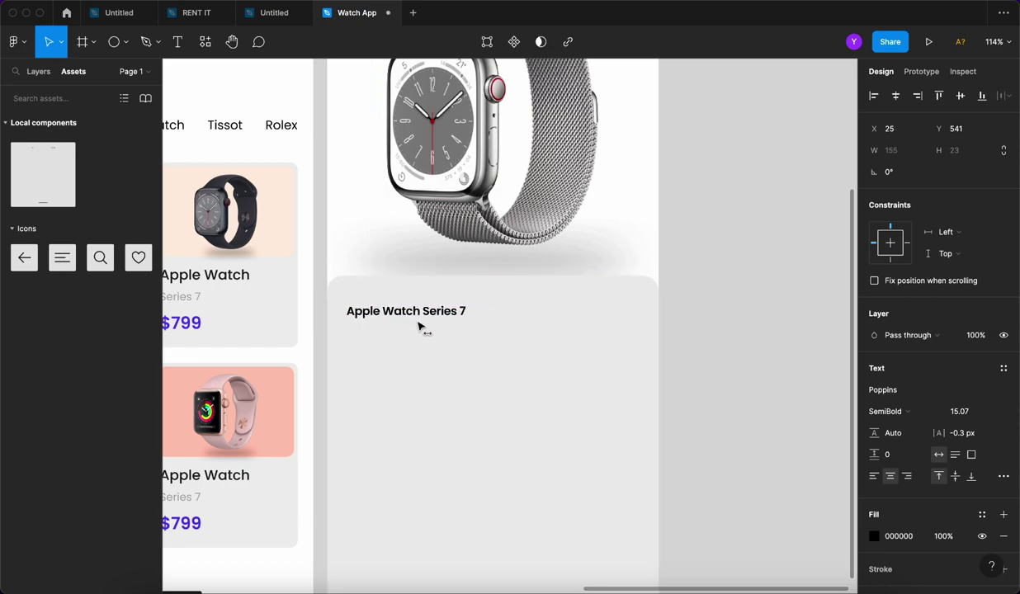
Set the "Apple Watch Series 7" title's font size to 24 and its letter spacing to 0.
click(987, 412)
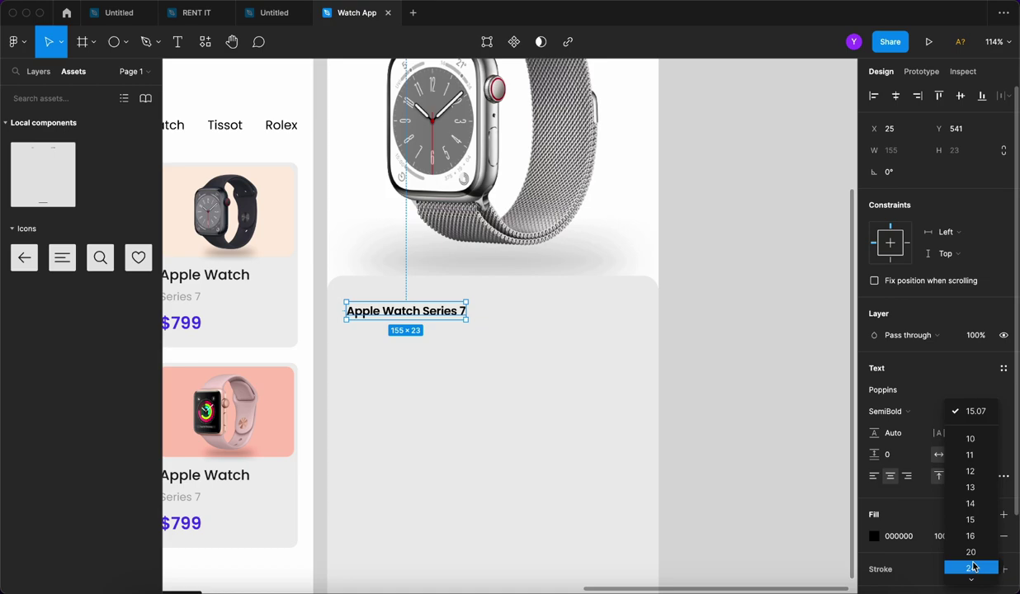
click(973, 567)
click(958, 440)
text(0)
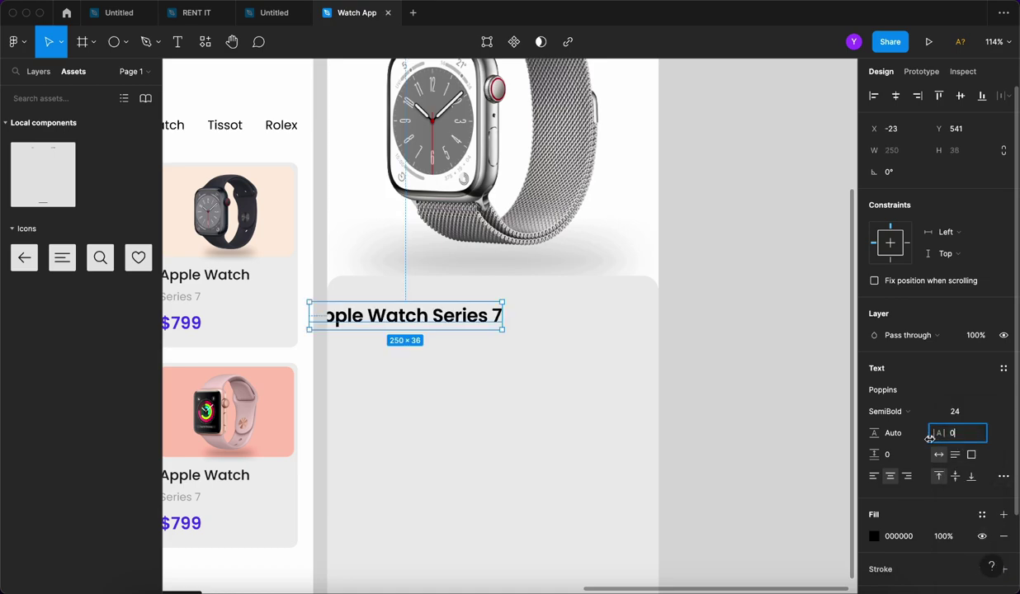
click(892, 412)
click(716, 386)
Position the "Apple Watch Series 7" title in the details panel at X 30, Y 538.
drag(427, 321, 467, 322)
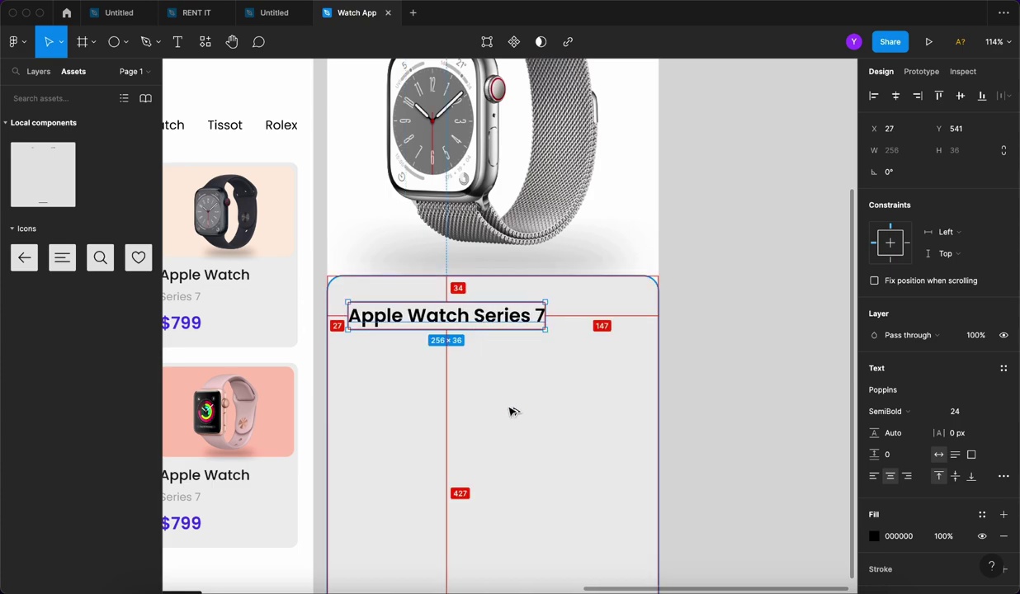
key(Right)
key(Right)
key(Right)
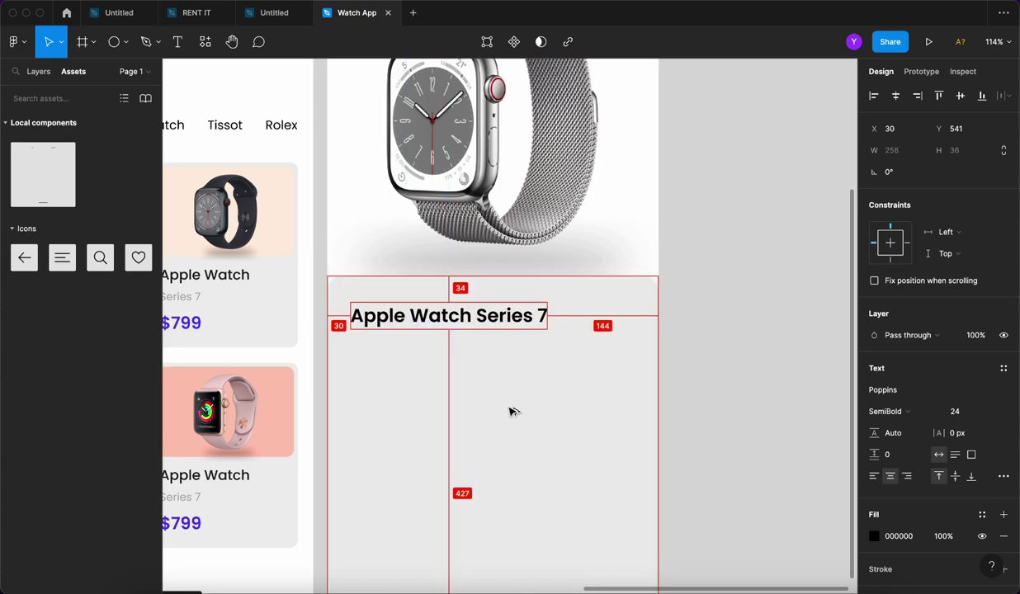
key(Up)
key(Up)
key(Up)
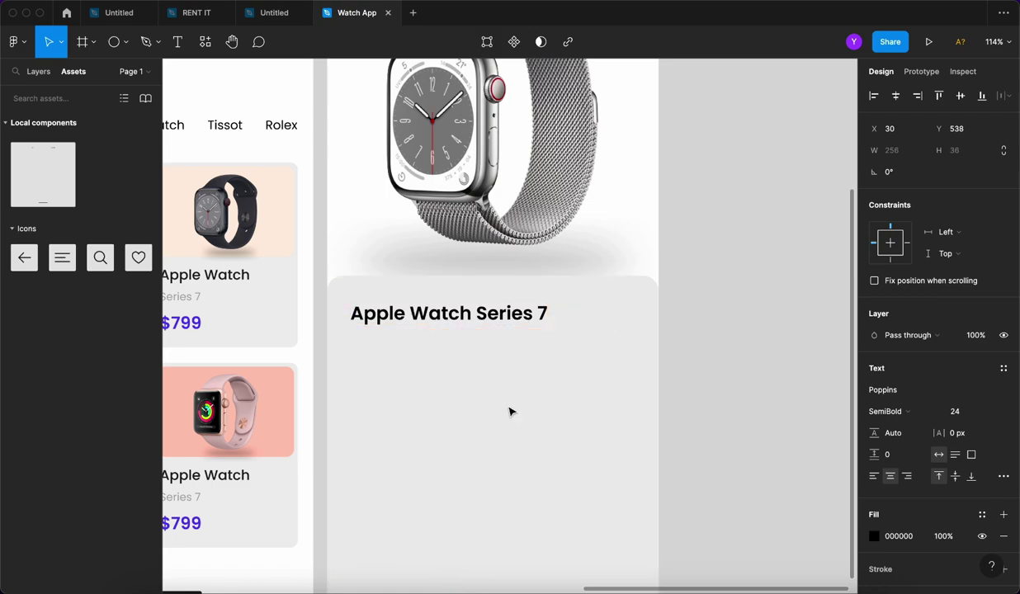
click(672, 319)
Bring the status and home indicator to the top of the Watch-Details layers, above the grey panel.
scroll(656, 350, down, 2)
scroll(656, 350, down, 5)
scroll(656, 348, up, 5)
scroll(656, 348, down, 5)
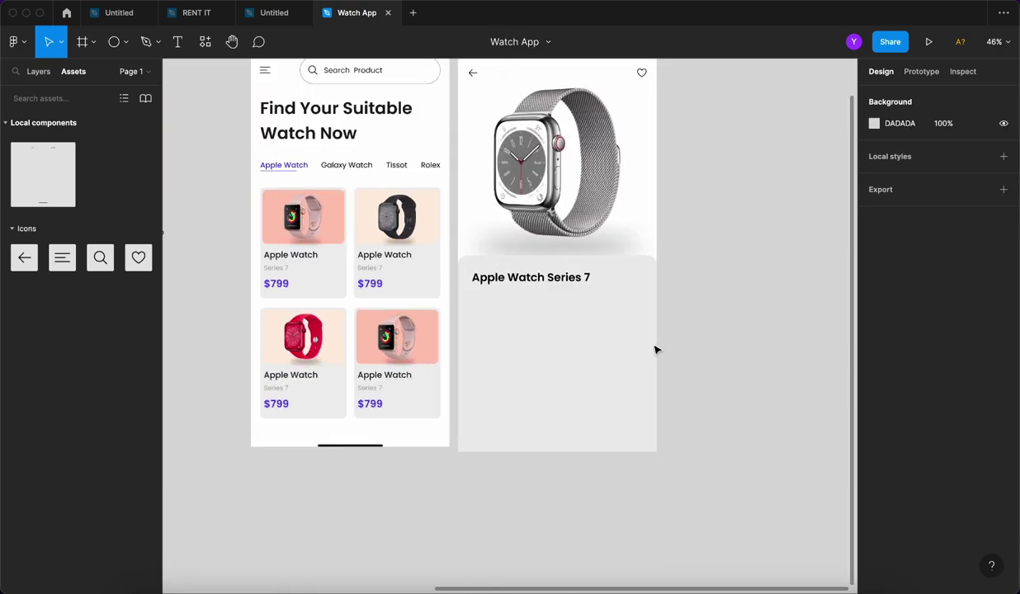
click(570, 330)
scroll(570, 332, up, 3)
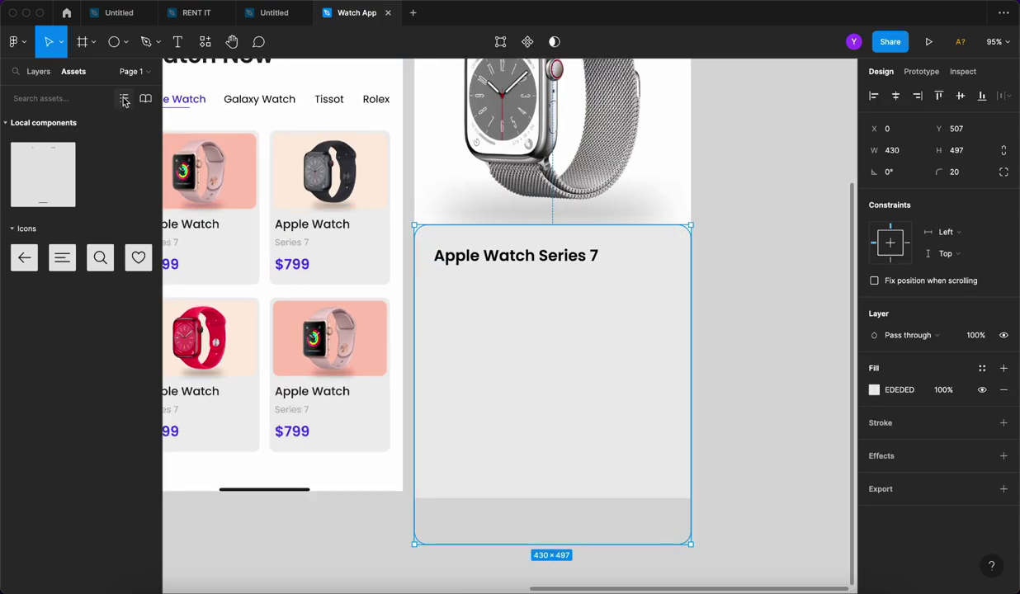
click(33, 72)
scroll(558, 153, down, 5)
click(556, 191)
scroll(556, 191, up, 3)
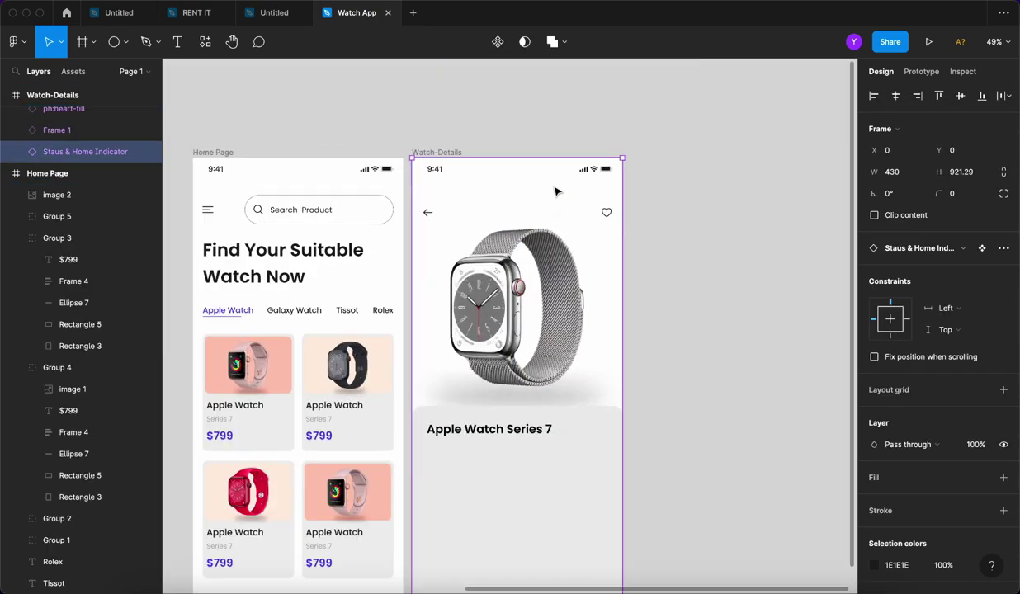
scroll(549, 248, down, 5)
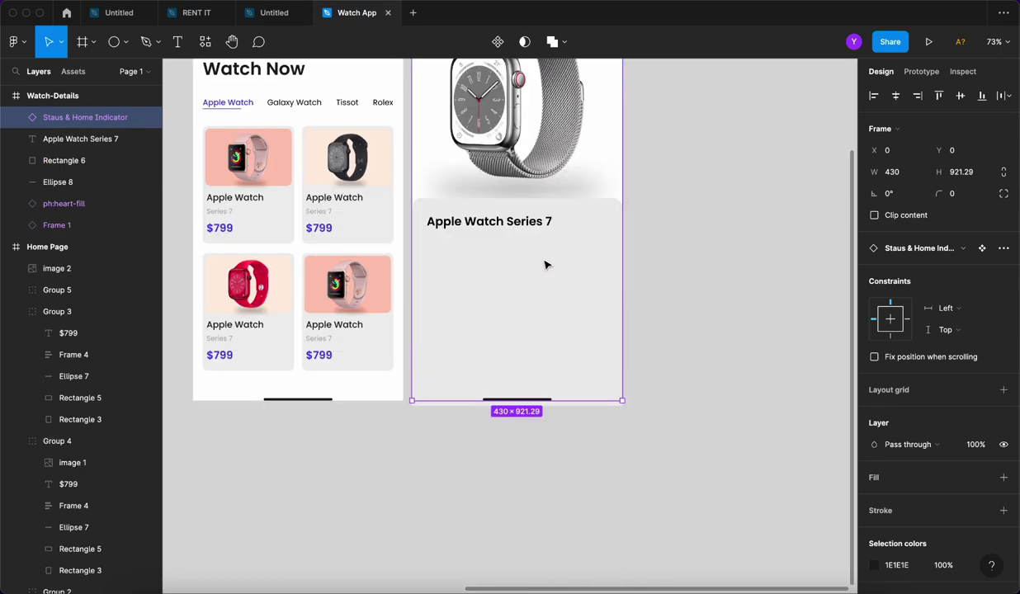
click(658, 288)
Copy the $799 price from a Home Page card into Watch-Details and place it beside the title at X 353, Y 538.
scroll(636, 260, up, 3)
scroll(514, 302, down, 1)
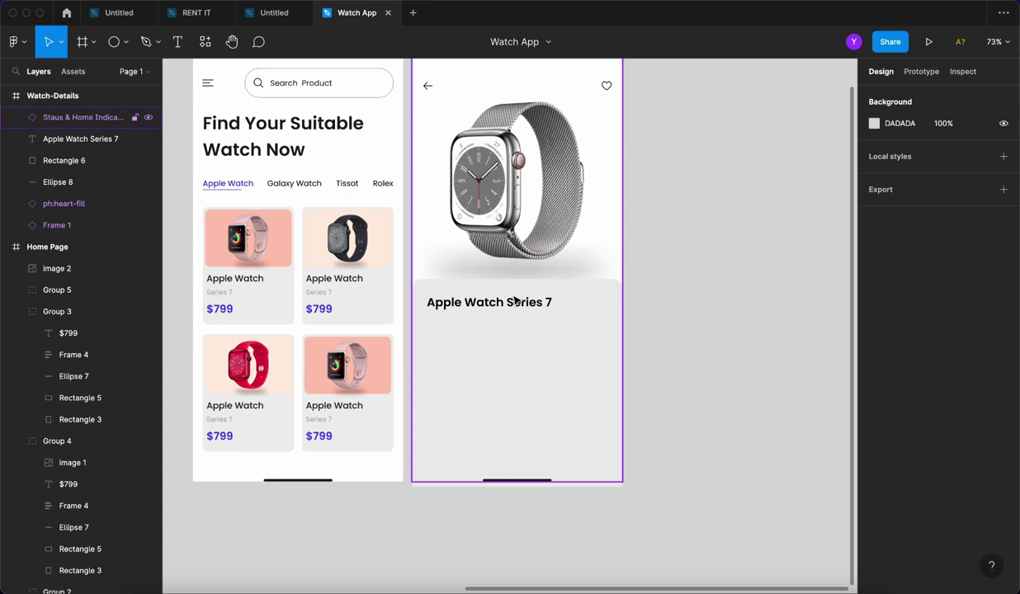
scroll(515, 299, up, 1)
scroll(506, 327, up, 5)
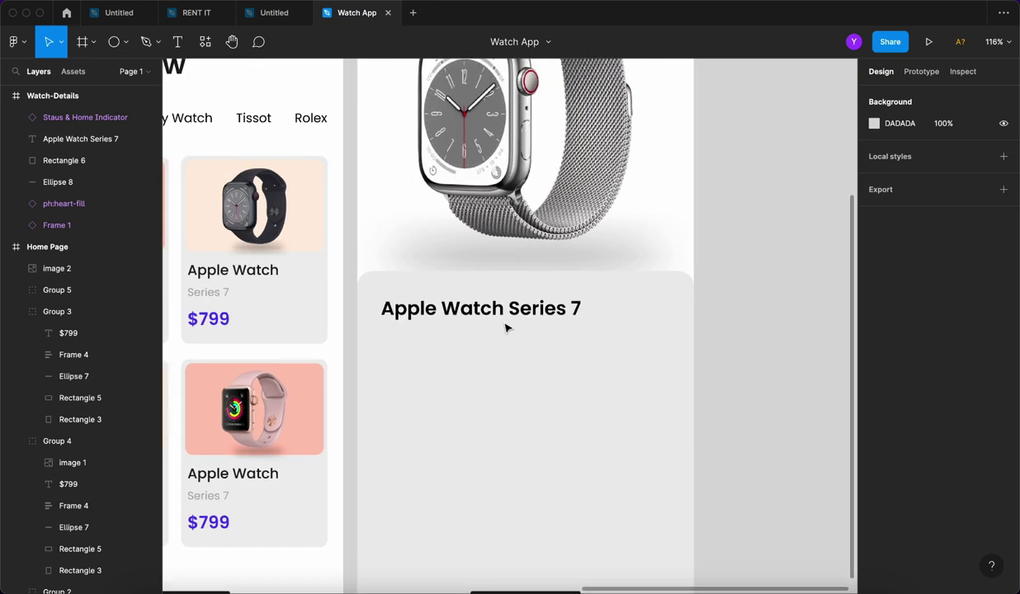
double_click(208, 322)
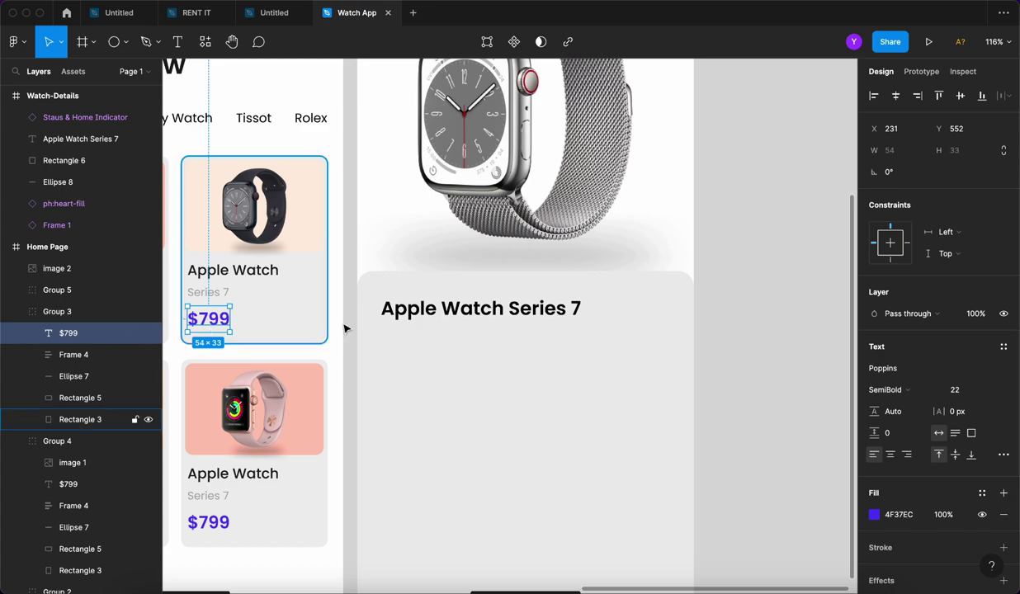
click(615, 365)
scroll(615, 366, up, 3)
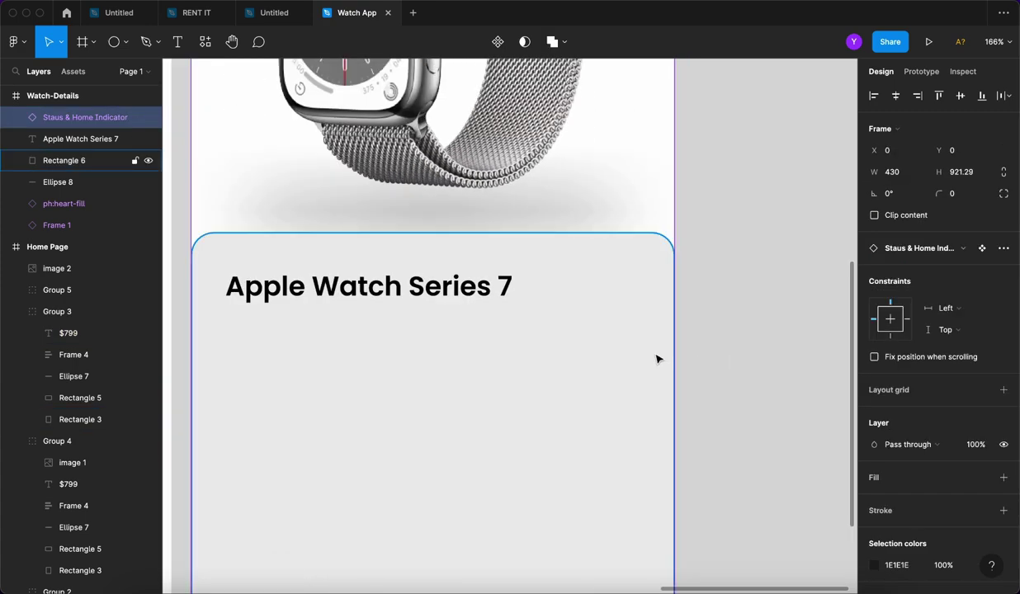
key(ctrl+v)
scroll(628, 339, up, 5)
drag(240, 118, 608, 499)
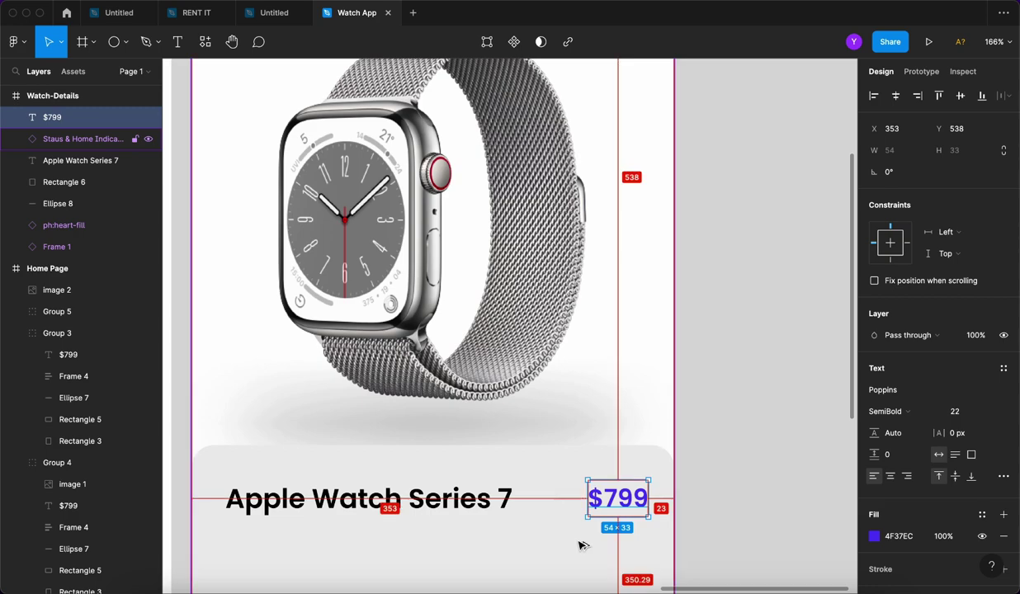
Nudge the copied $799 price to X 356 and set its font size to 26.
key(Right)
key(Right)
key(Right)
click(957, 411)
text(26)
key(Return)
scroll(632, 501, up, 1)
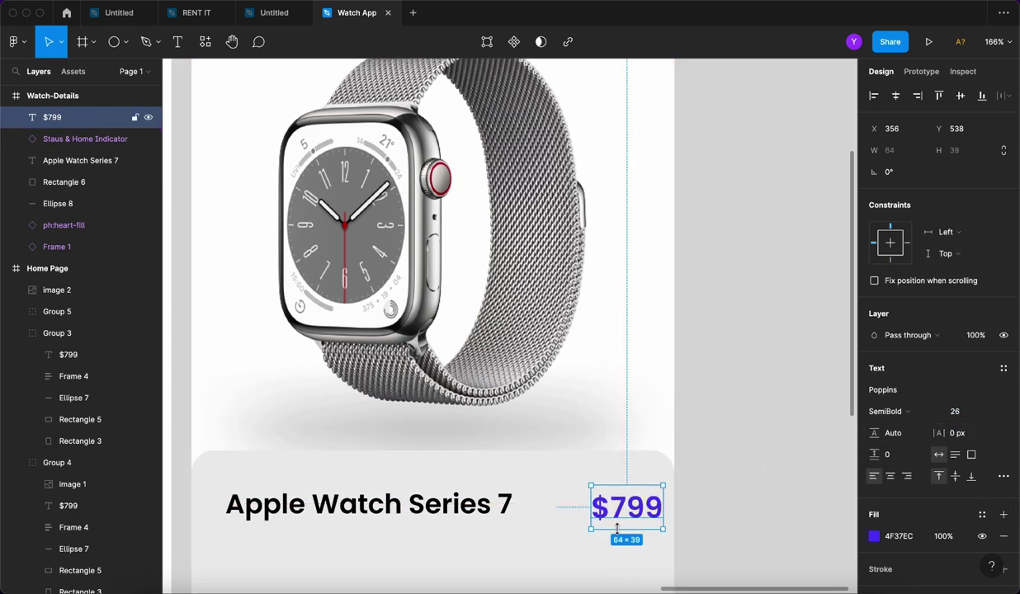
Nudge the enlarged $799 price leftward to X 346 in the Watch-Details frame.
key(Left)
key(Left)
key(Left)
key(Left)
key(Left)
key(Left)
key(Left)
key(Left)
key(Left)
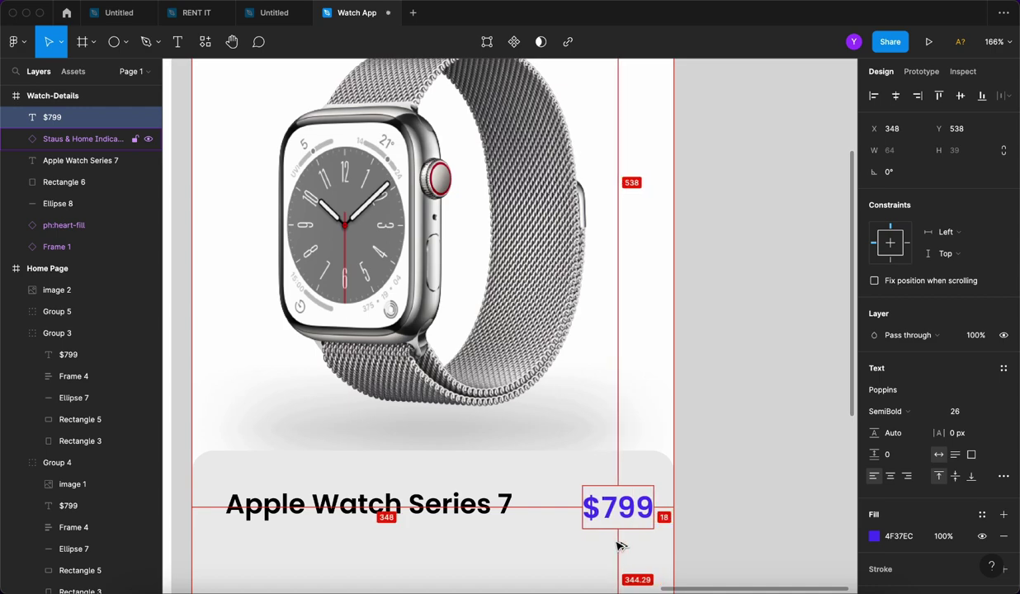
Align the "Apple Watch Series 7" title and the $799 price on their vertical centers.
shift+click(433, 507)
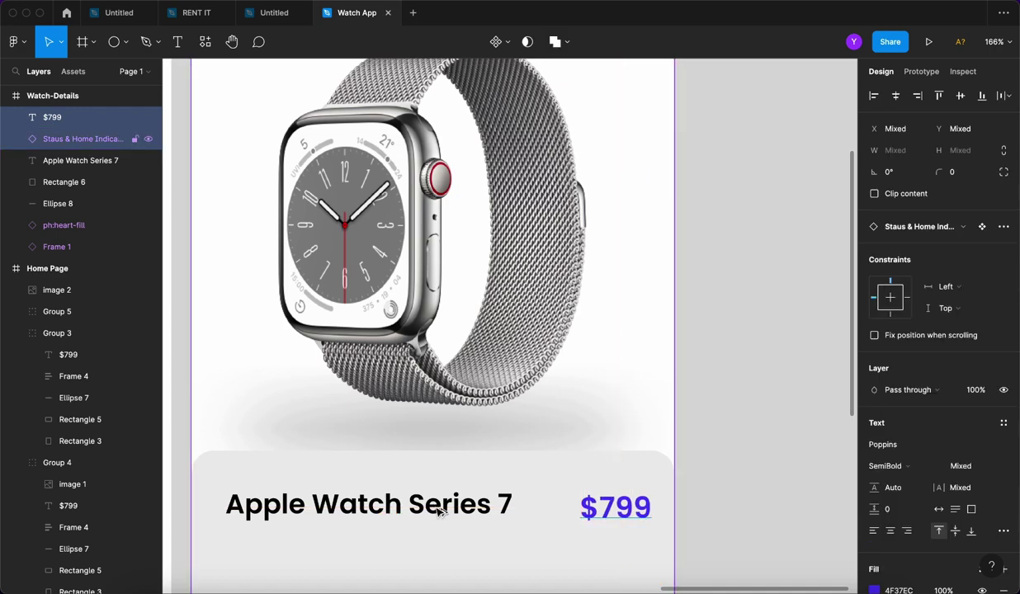
click(439, 512)
double_click(439, 508)
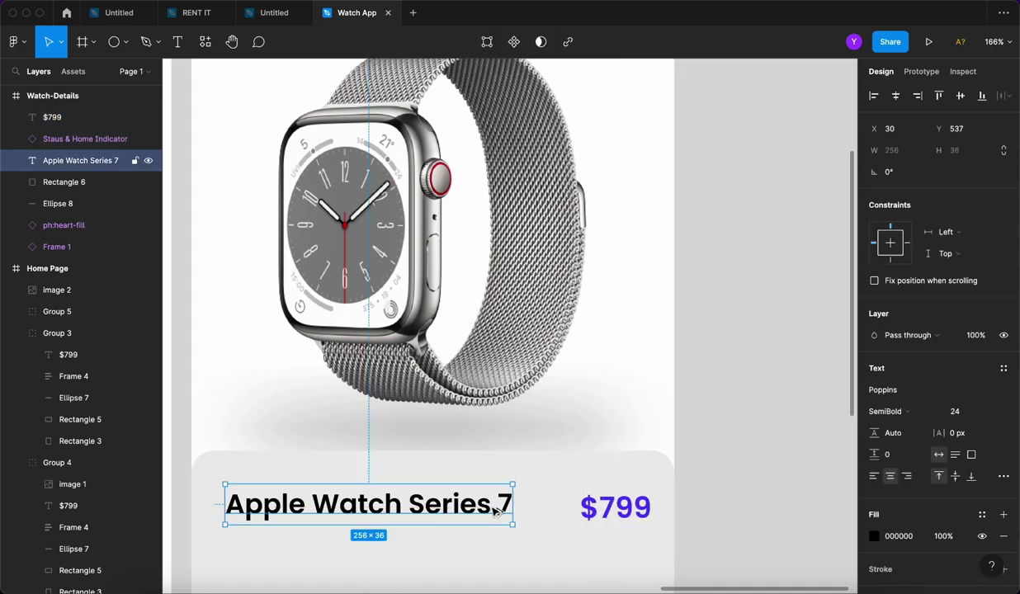
shift+click(642, 507)
click(960, 101)
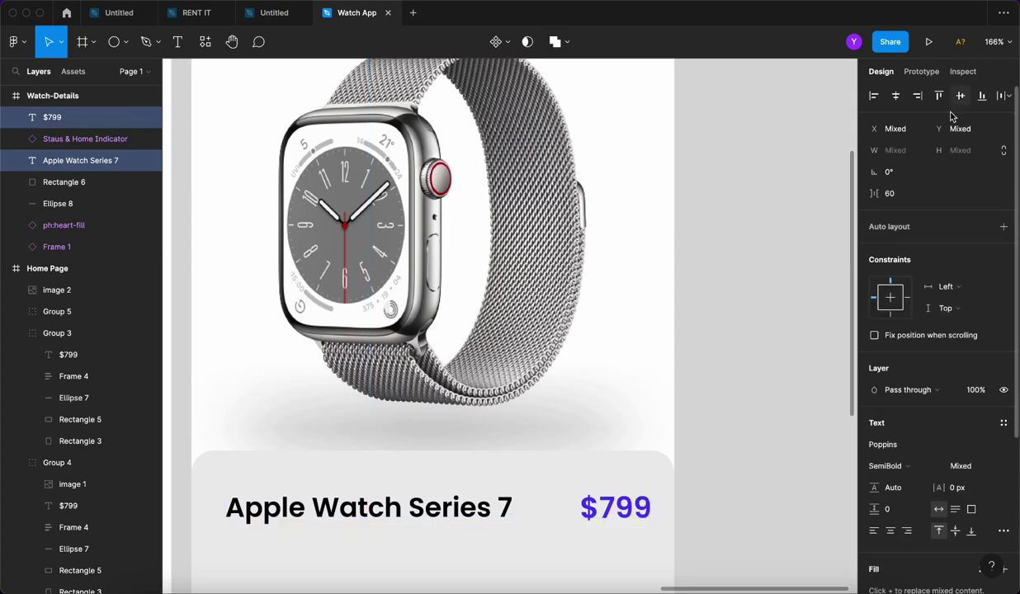
click(745, 288)
Move the "Apple Watch Series 7" title to X 20 and check the $799 price's distance to the frame edges.
scroll(747, 290, down, 5)
scroll(747, 290, down, 5)
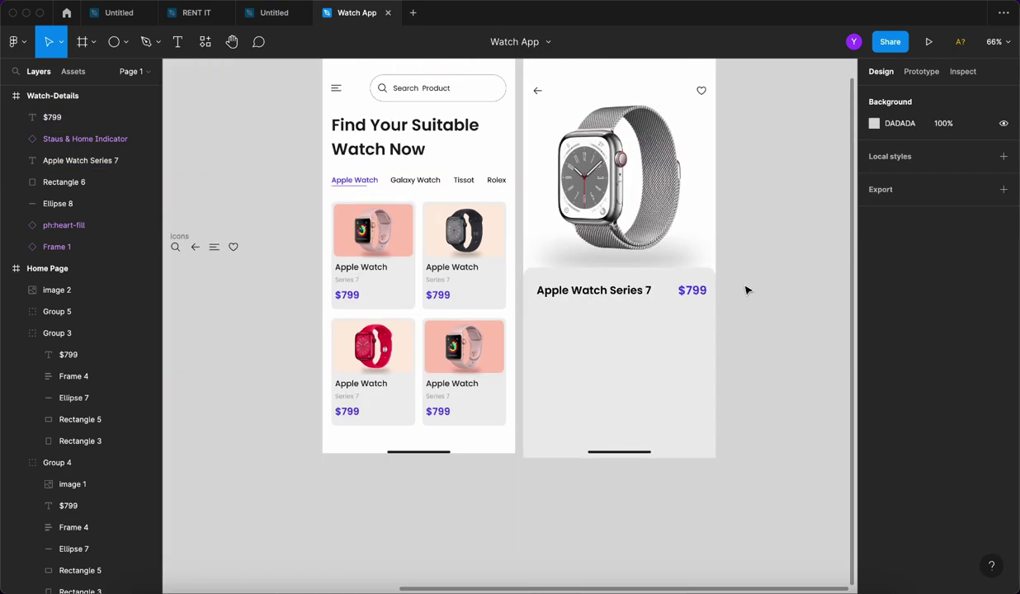
scroll(658, 312, up, 1)
click(646, 299)
scroll(652, 338, up, 2)
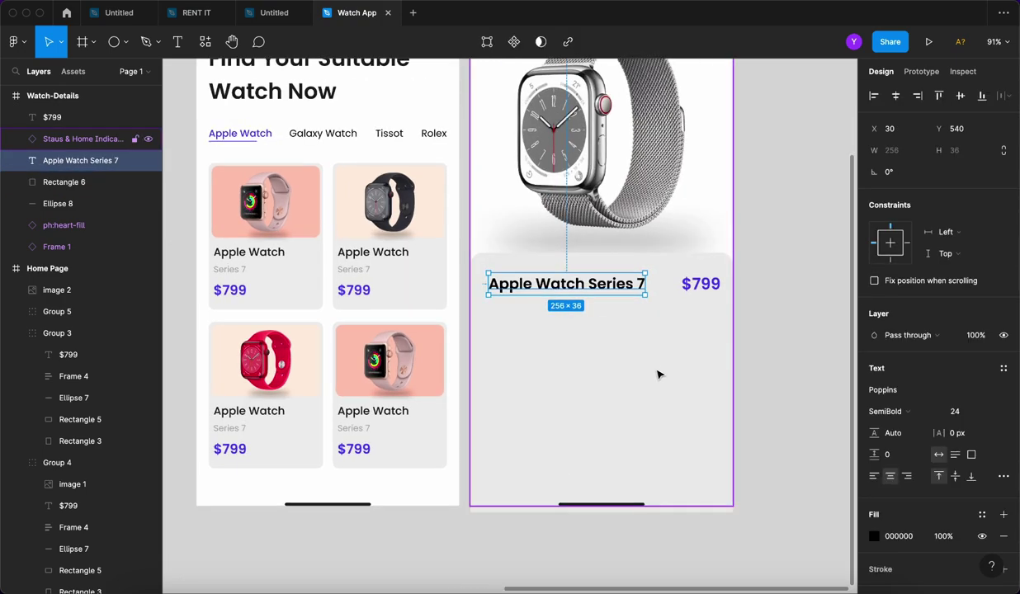
key(alt)
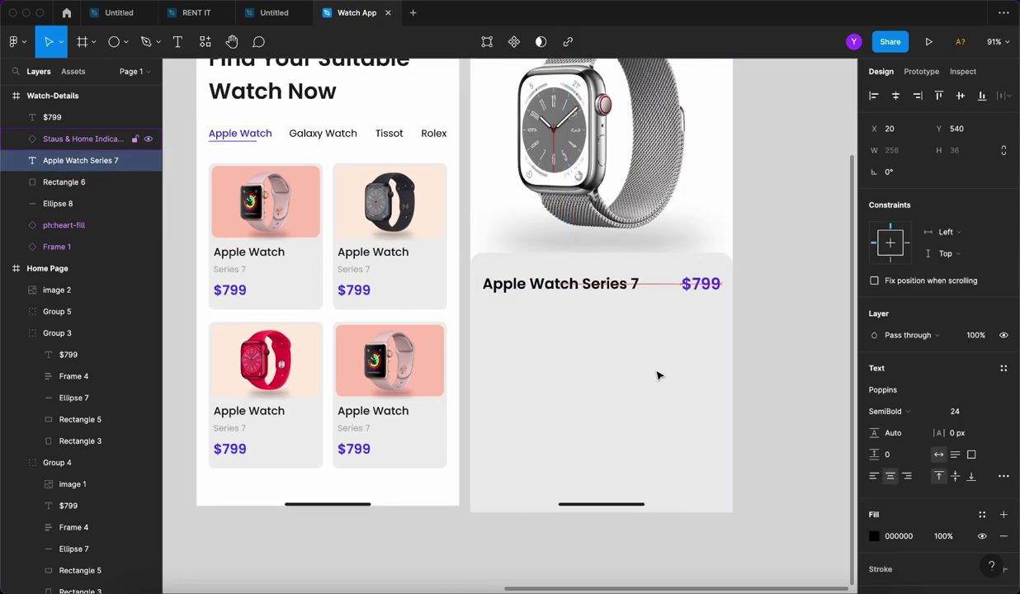
click(758, 255)
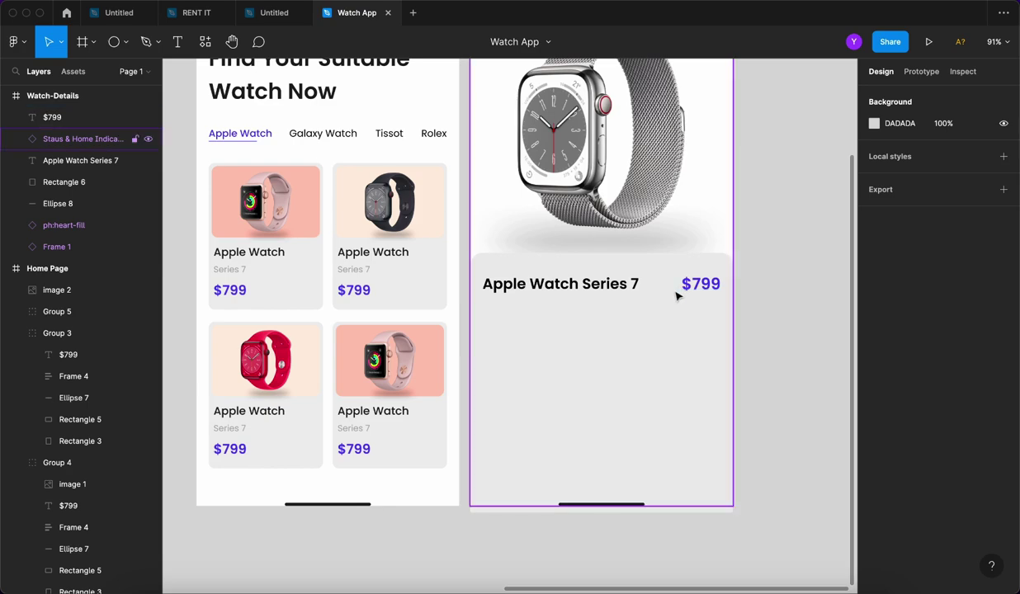
click(707, 287)
key(alt)
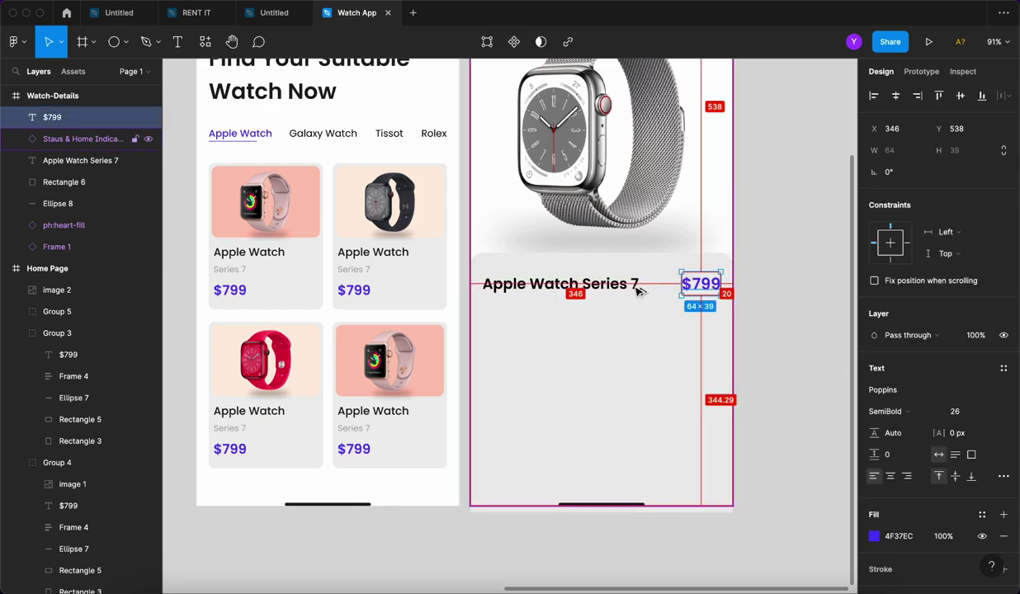
click(760, 270)
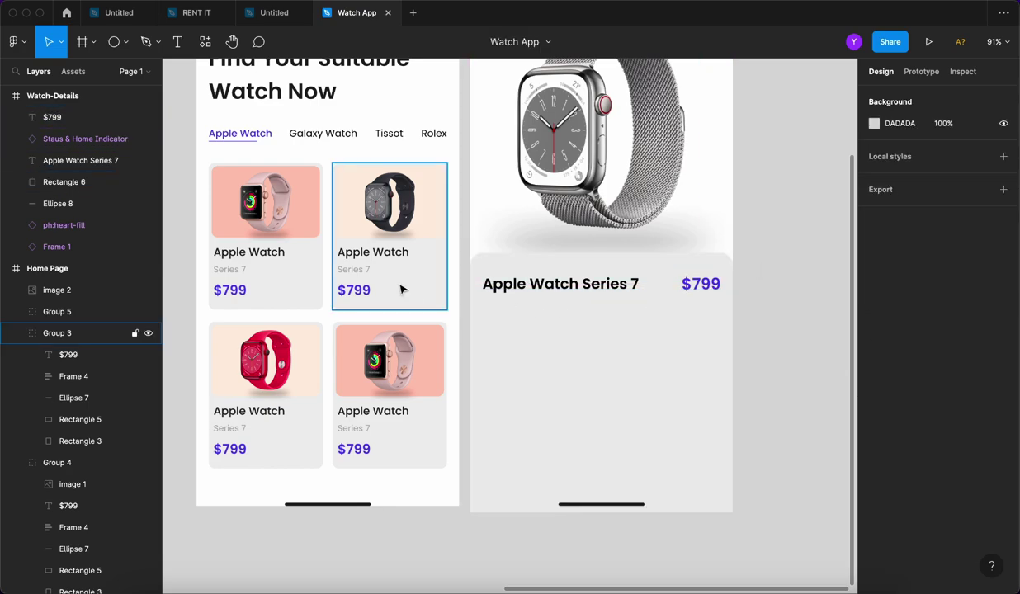
Add the text "(with solo loop)" beneath the "Apple Watch Series 7" title in the Watch-Details frame.
scroll(649, 278, up, 10)
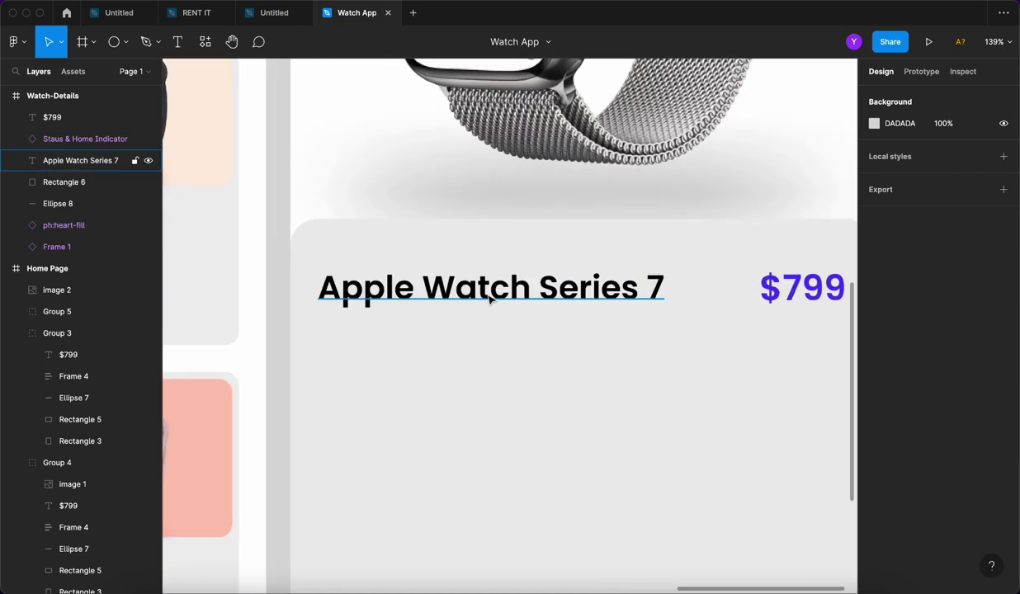
key(t)
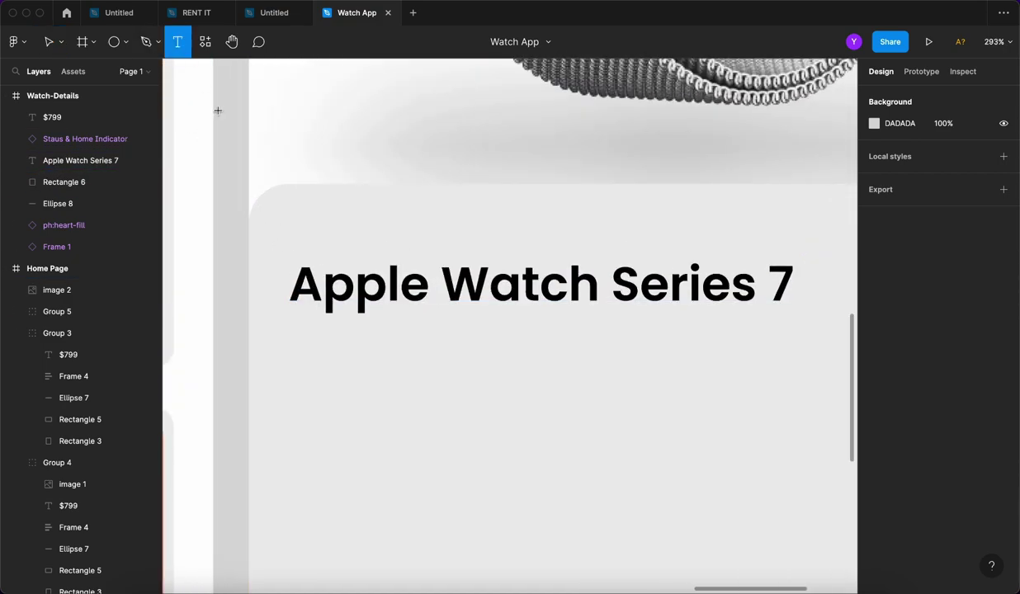
click(294, 339)
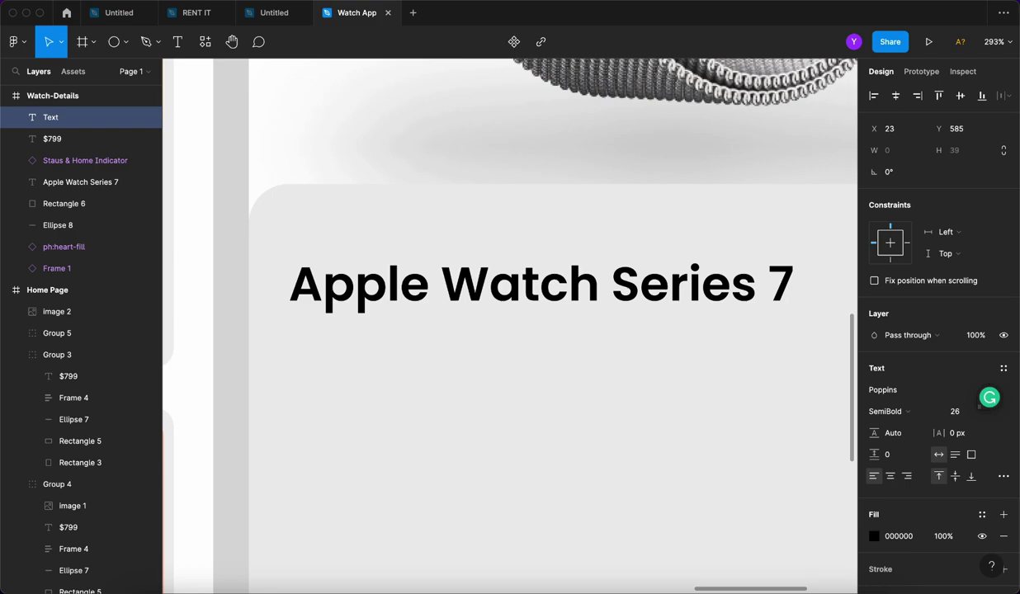
text((with)
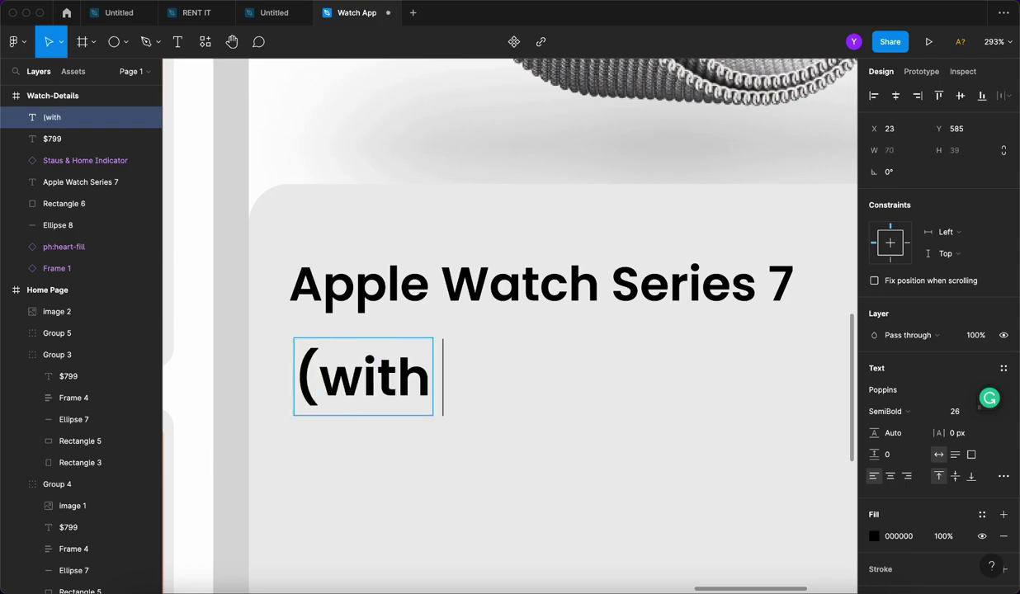
text( solo)
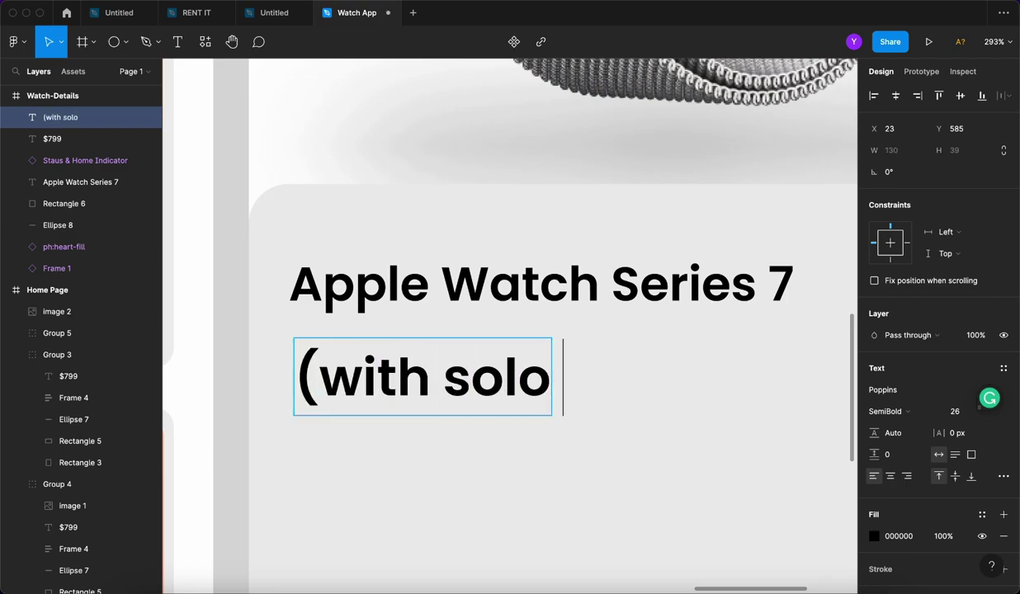
text( loop))
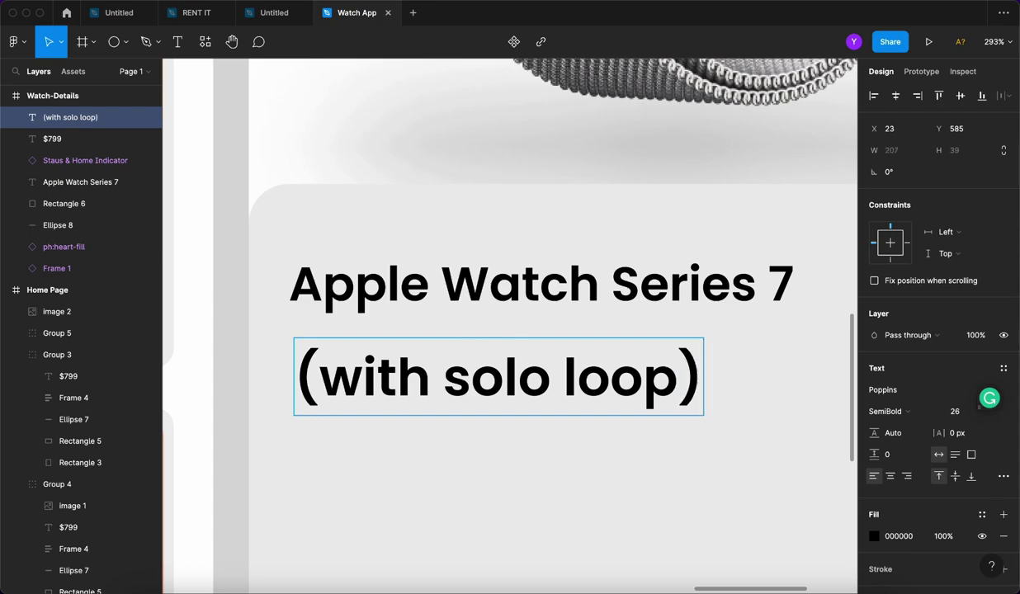
key(Escape)
Set the "(with solo loop)" text to Poppins Regular at size 16 and place it at X 20, Y 582.
click(976, 415)
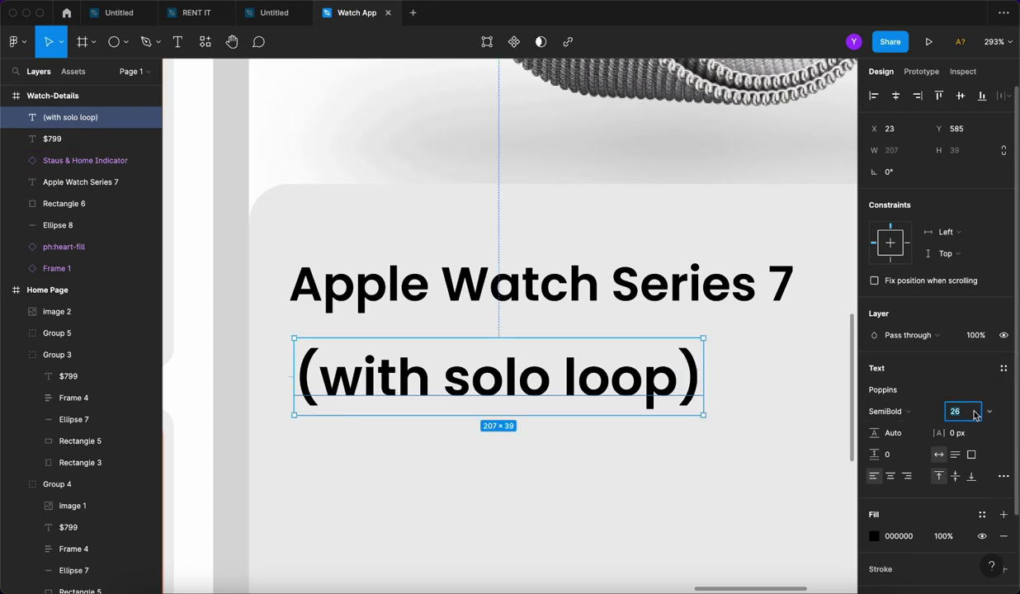
text(16)
key(Return)
key(shift+Down)
key(shift+Up)
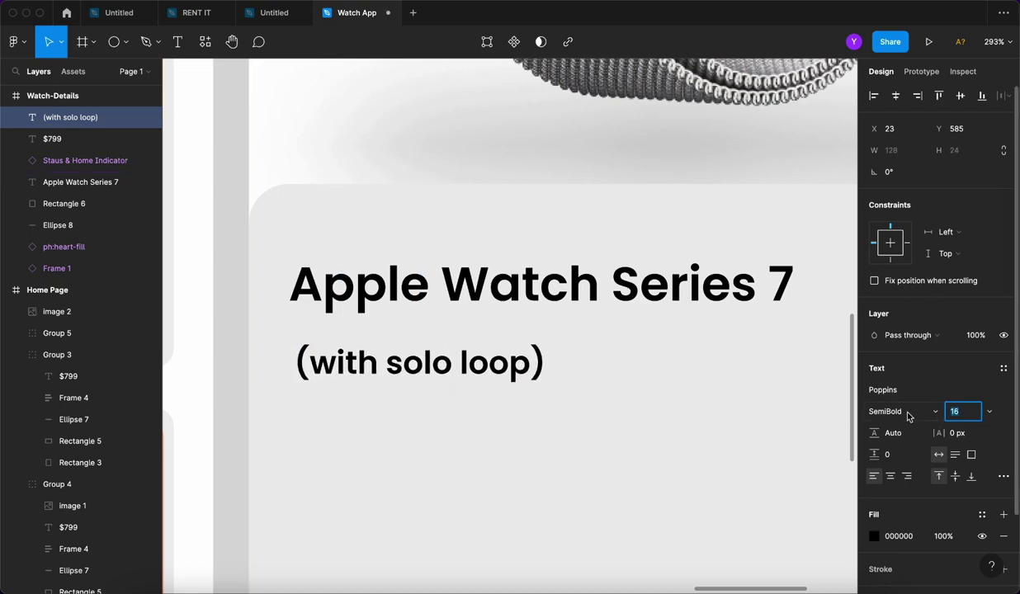
click(906, 412)
click(900, 379)
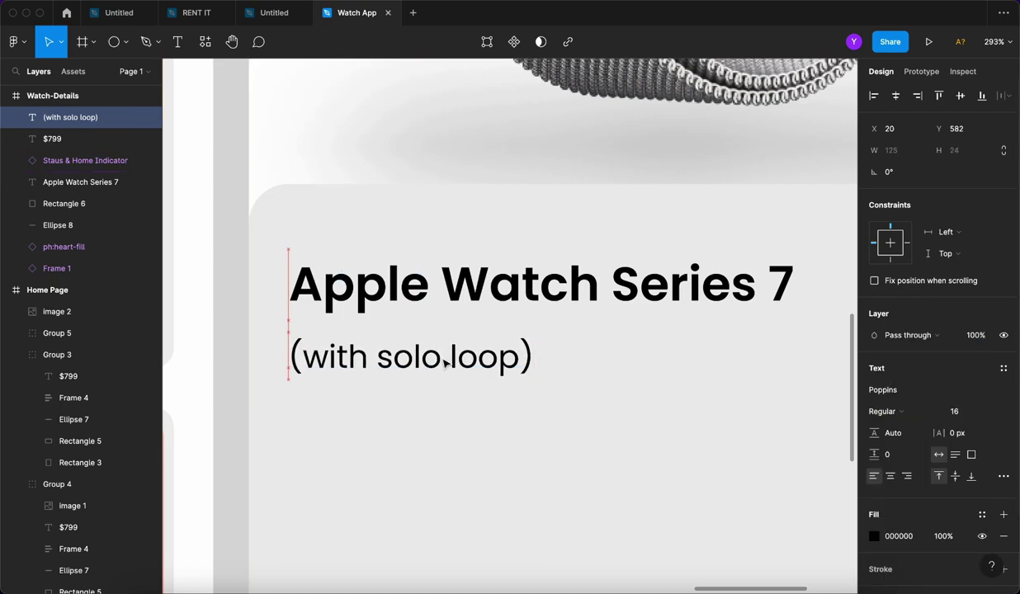
Recolor the "(with solo loop)" text to a medium grey and move it slightly up, closer to the title.
click(875, 536)
click(696, 283)
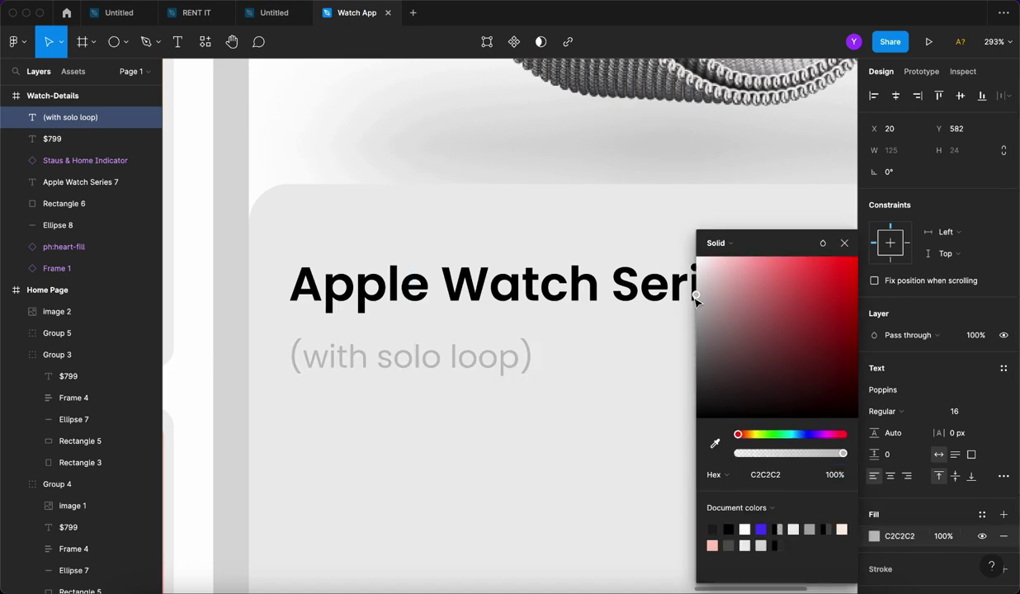
drag(692, 283, 670, 306)
drag(490, 353, 489, 345)
click(234, 280)
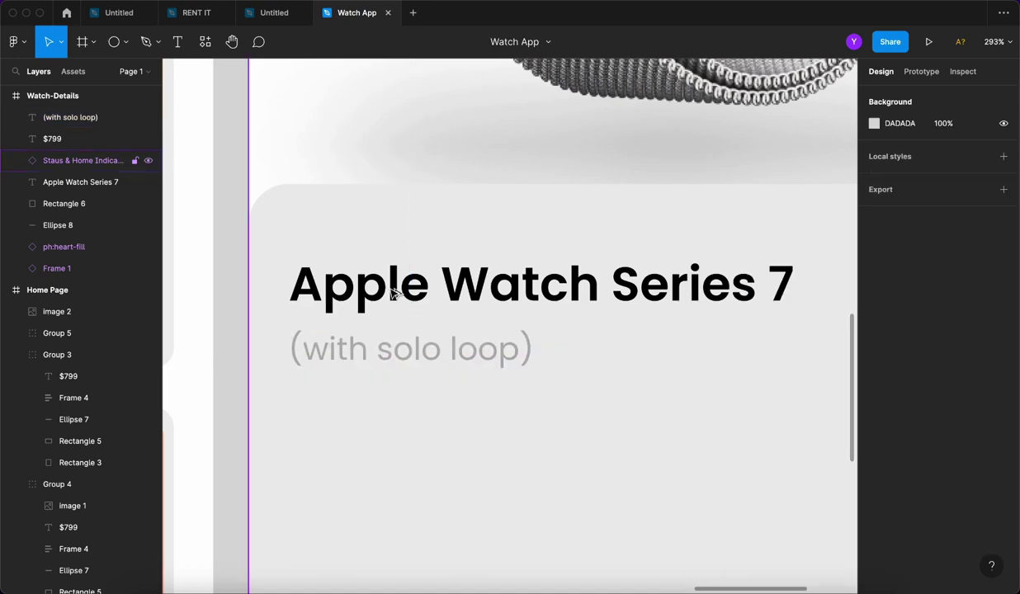
Duplicate the "Apple Watch Series 7" title and place the copy below the "(with solo loop)" text at X 20, Y 624.
scroll(395, 291, down, 5)
scroll(393, 294, up, 6)
scroll(393, 291, down, 10)
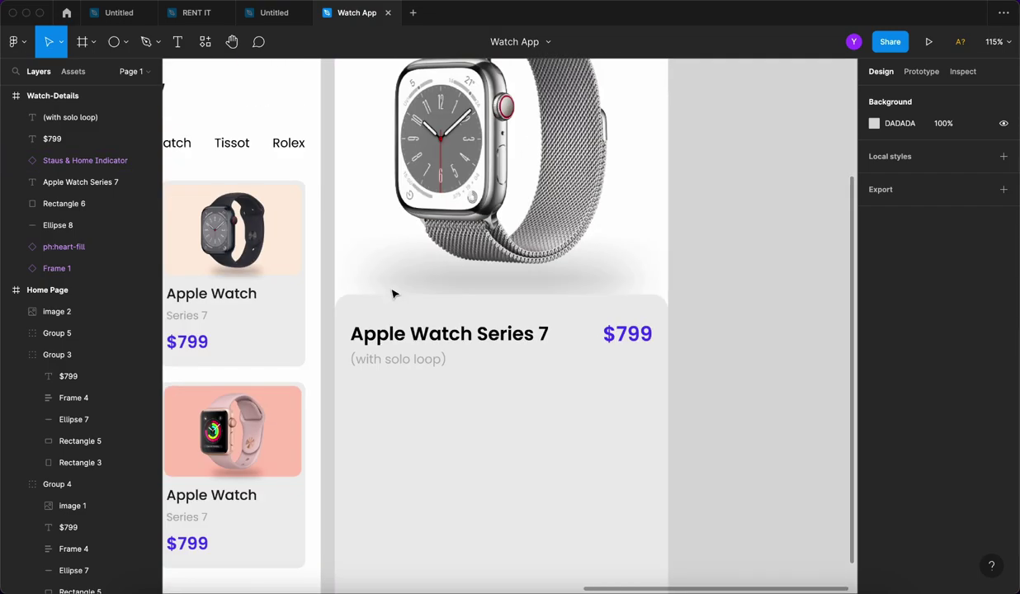
scroll(441, 351, up, 6)
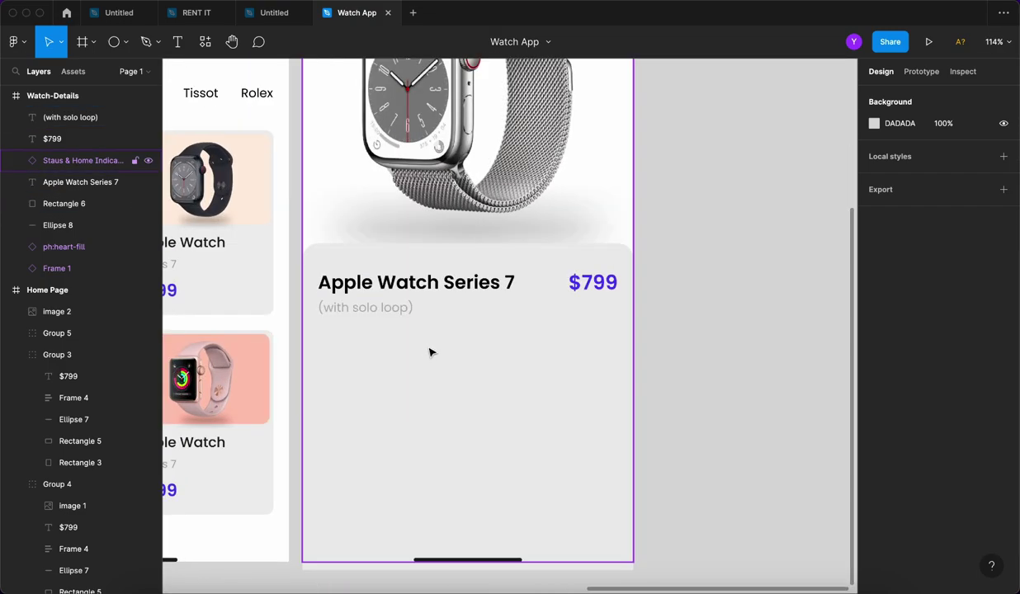
scroll(345, 315, up, 2)
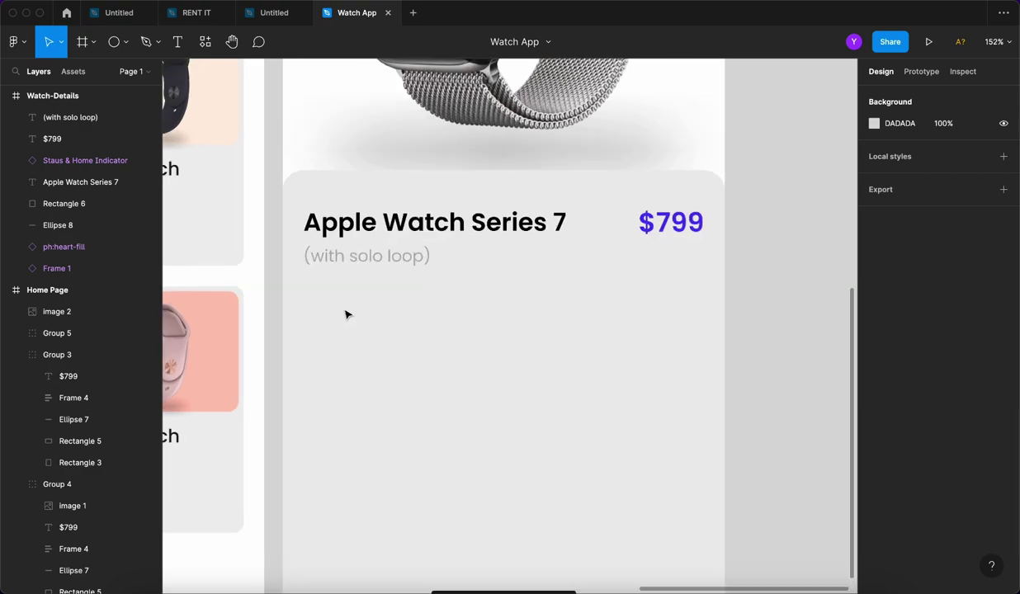
click(393, 239)
key(ctrl+d)
drag(388, 231, 388, 315)
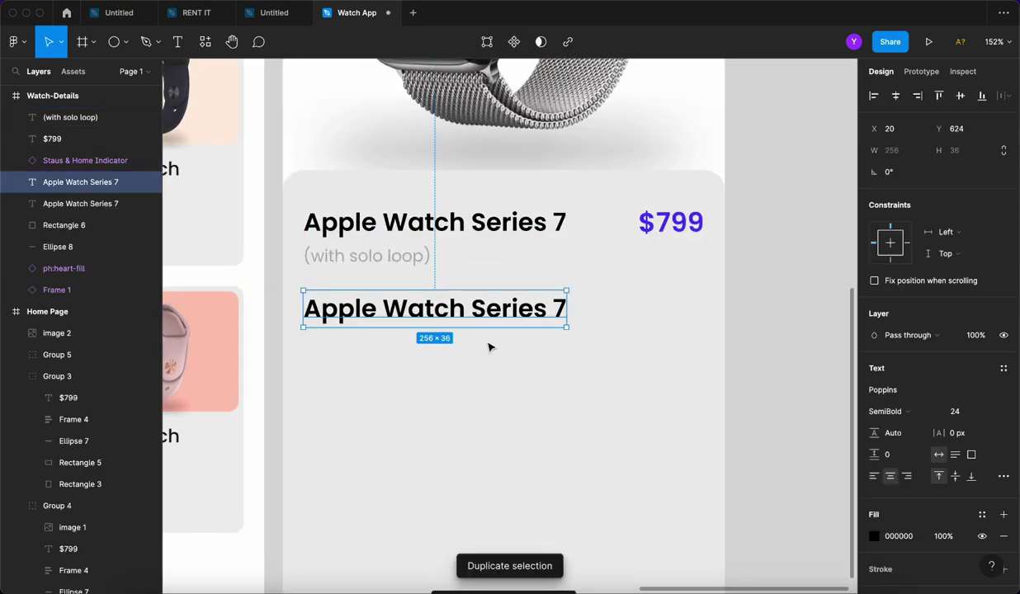
Reduce the duplicated title to font size 16 with left-aligned text and move it to X 20.
click(962, 412)
key(Down)
key(Down)
key(Down)
key(Down)
key(Down)
key(Down)
key(Down)
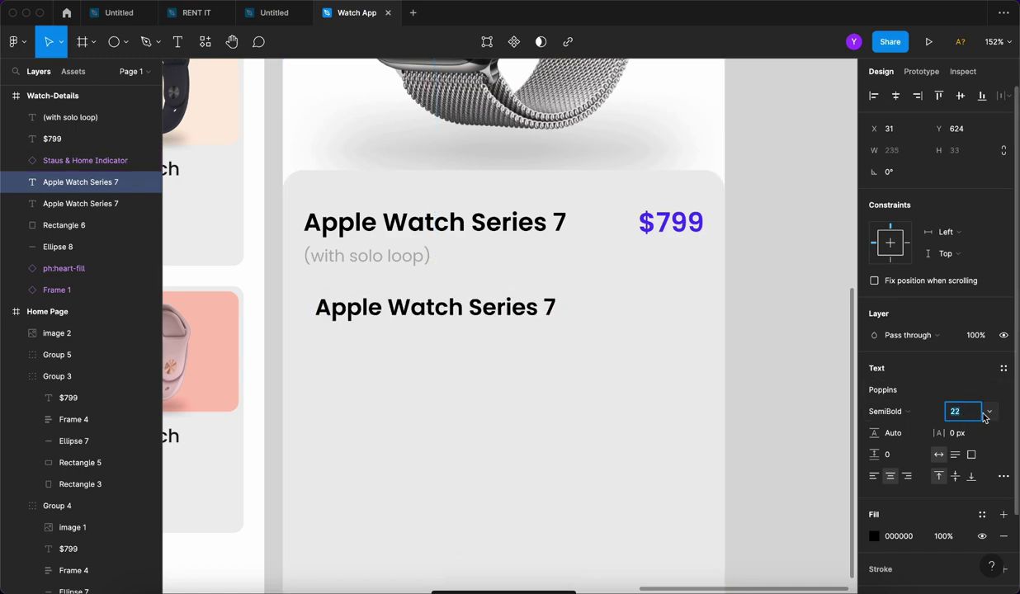
key(Down)
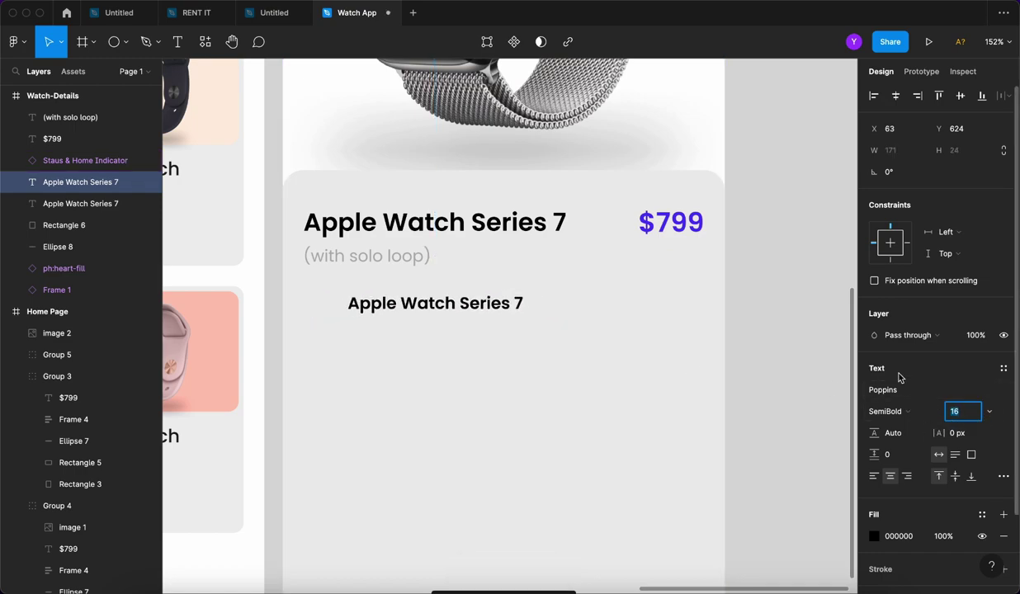
click(873, 477)
drag(488, 315, 444, 314)
Replace the duplicated title's text with "Colors".
double_click(441, 310)
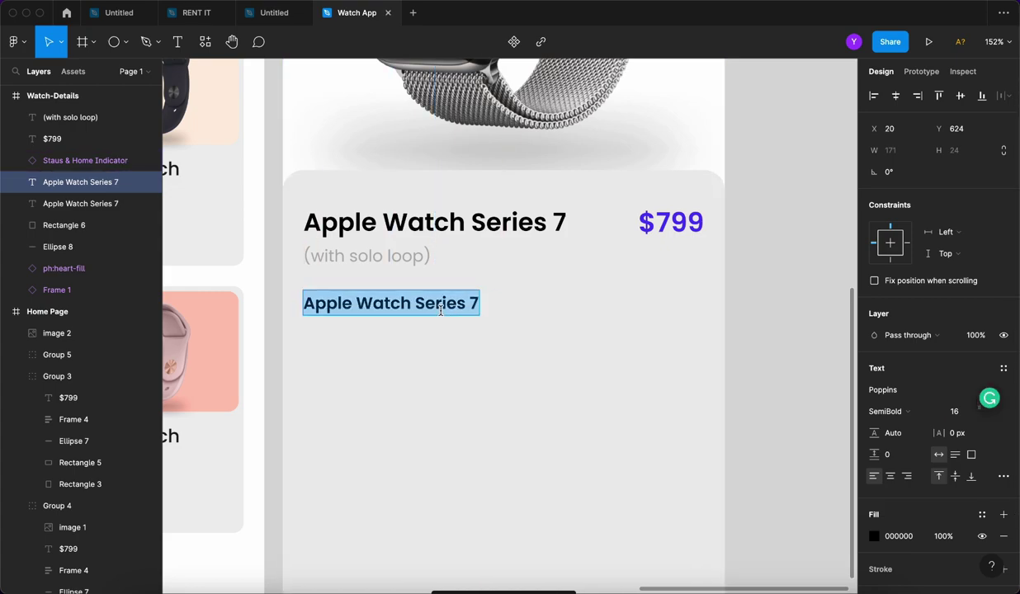
text(Colors)
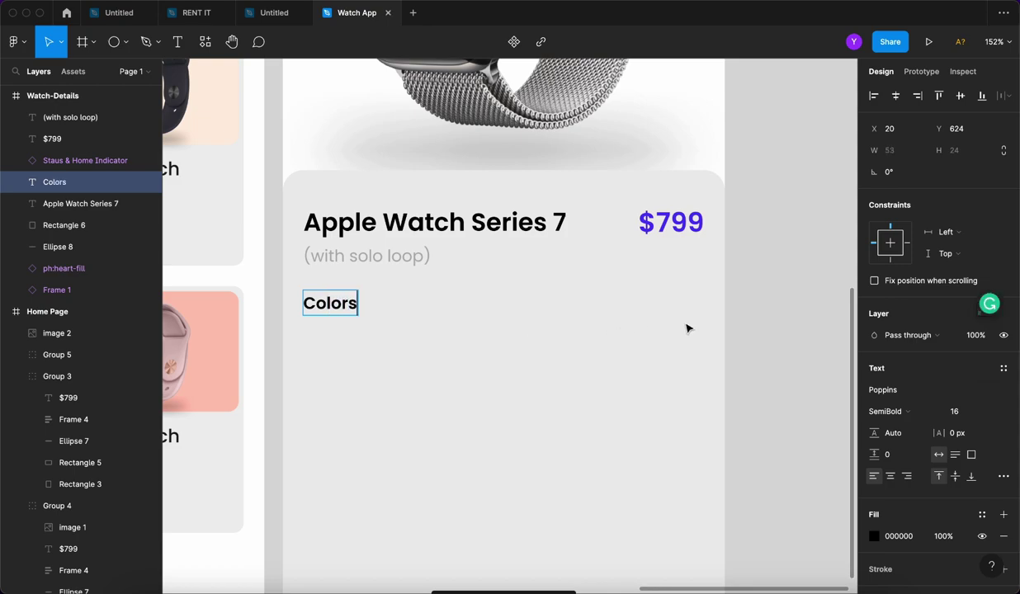
click(748, 293)
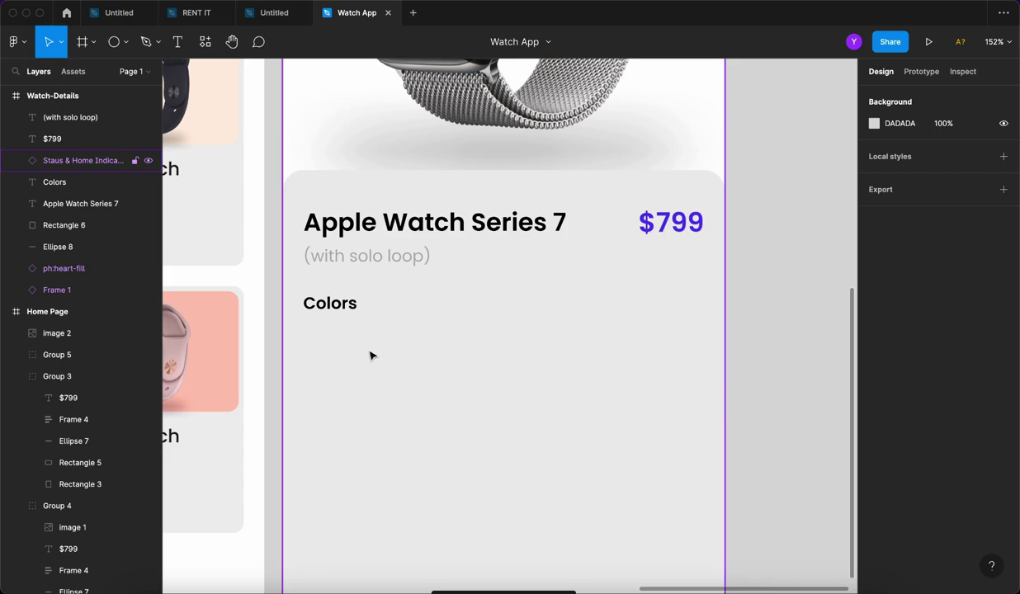
Draw a rectangle about 115 × 43 below the "Colors" heading and place it at X 20, Y 658.
key(r)
drag(313, 326, 433, 369)
drag(360, 364, 350, 368)
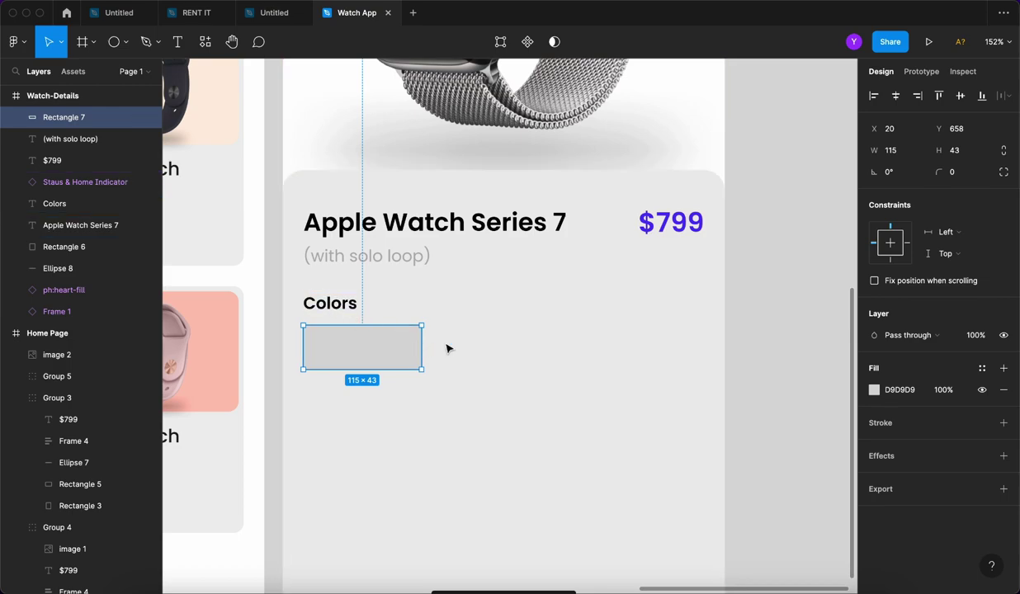
Remove the rectangle's fill and give it an inside stroke with a weight of 0.5.
click(1004, 423)
click(1004, 389)
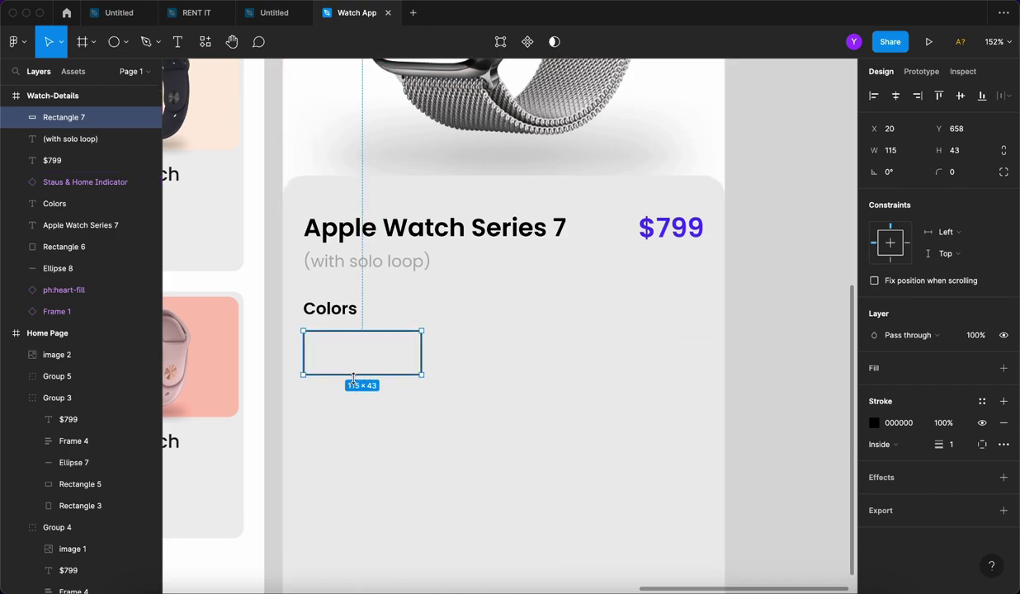
scroll(381, 356, up, 2)
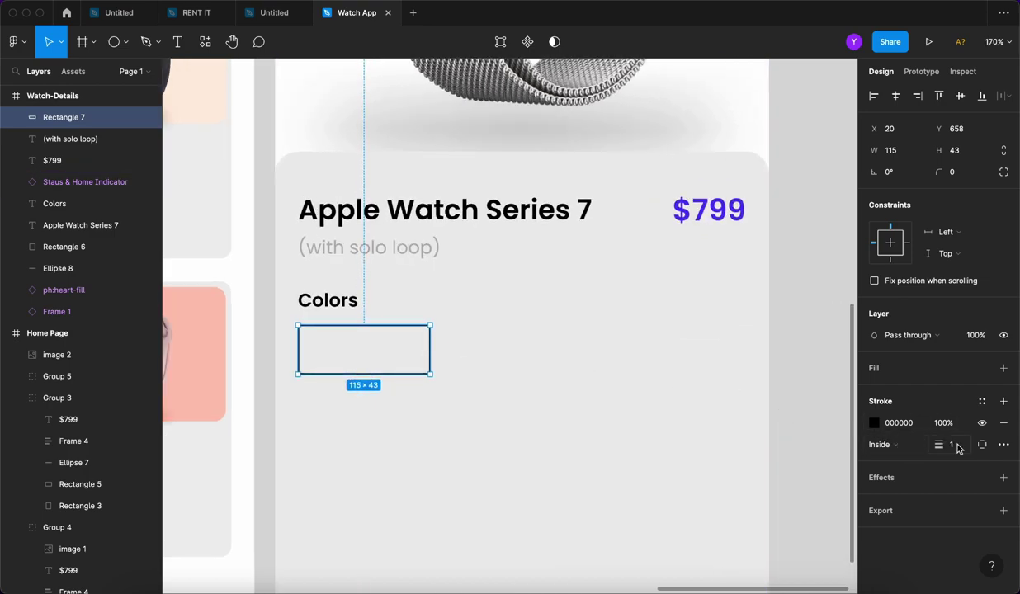
text(.5)
key(Return)
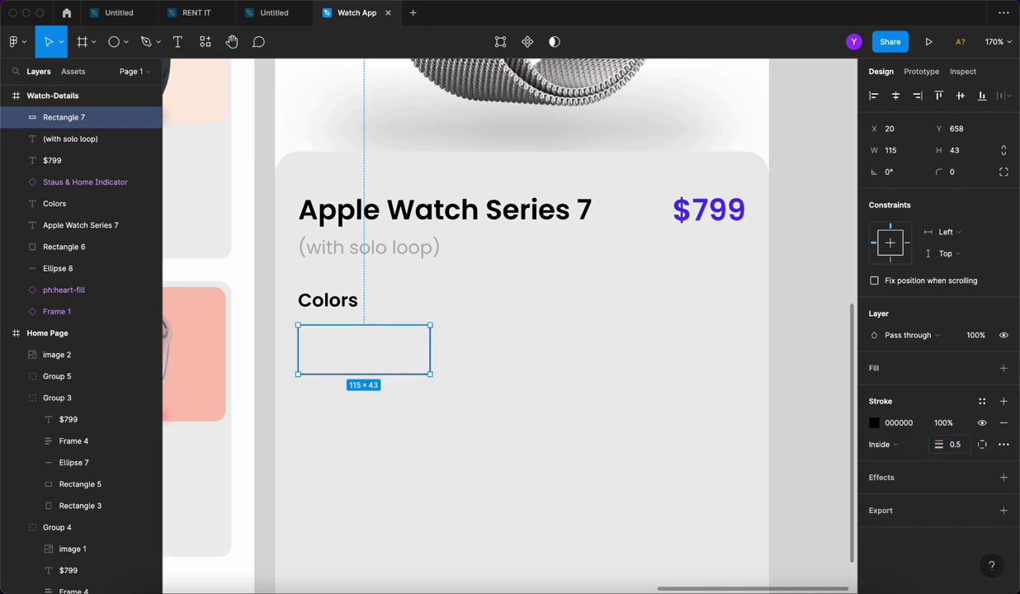
Change the rectangle's stroke color to grey B7B7B7.
click(877, 431)
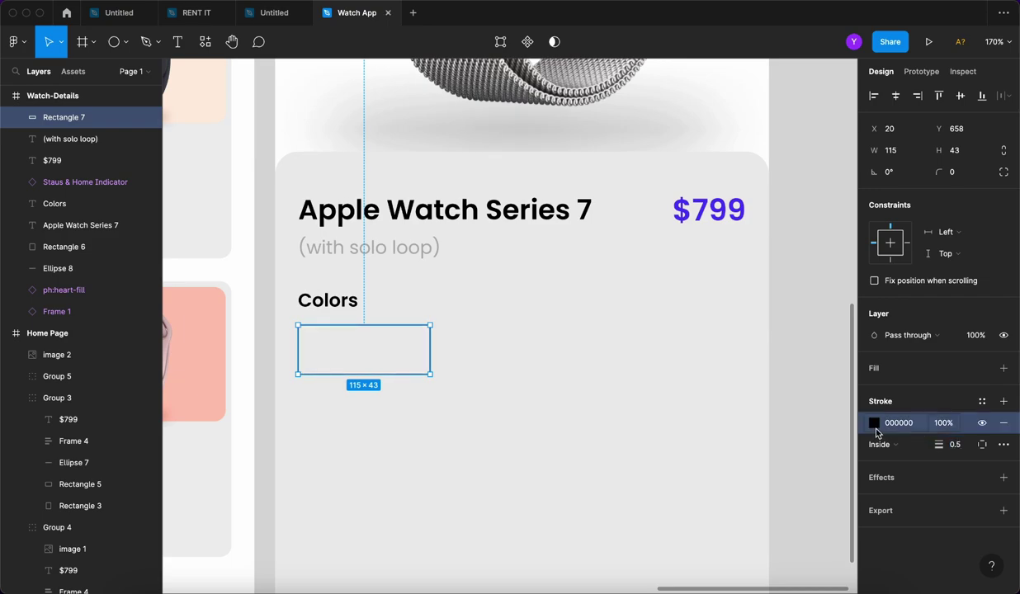
click(877, 428)
mouse_move(702, 373)
mouse_down()
mouse_move(713, 357)
mouse_move(690, 311)
mouse_up()
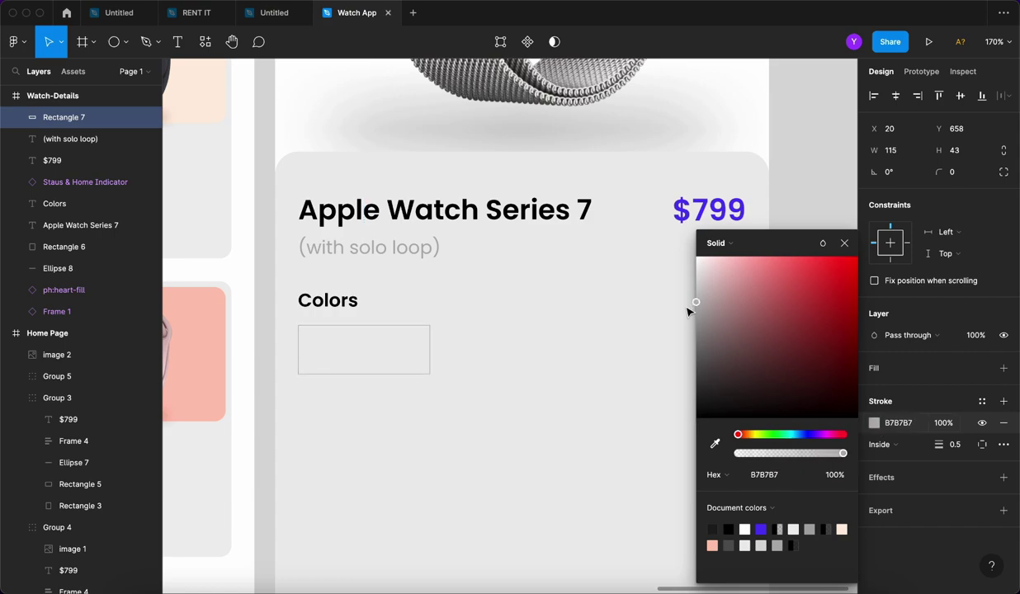
click(844, 243)
Round the rectangle below the "Colors" heading with a corner radius of 6.
click(960, 176)
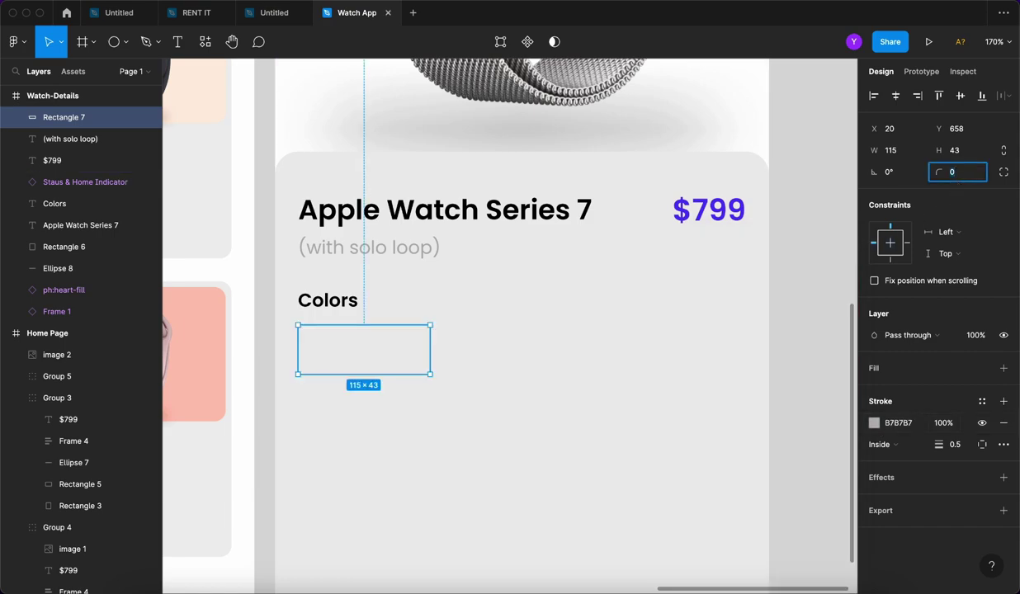
text(3)
key(Return)
text(8)
key(Return)
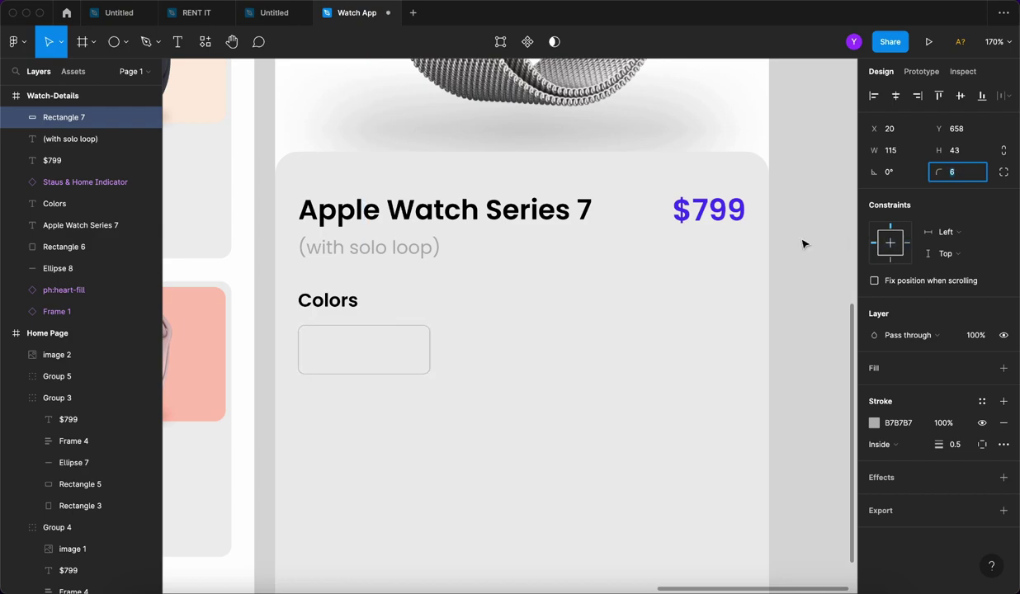
click(758, 278)
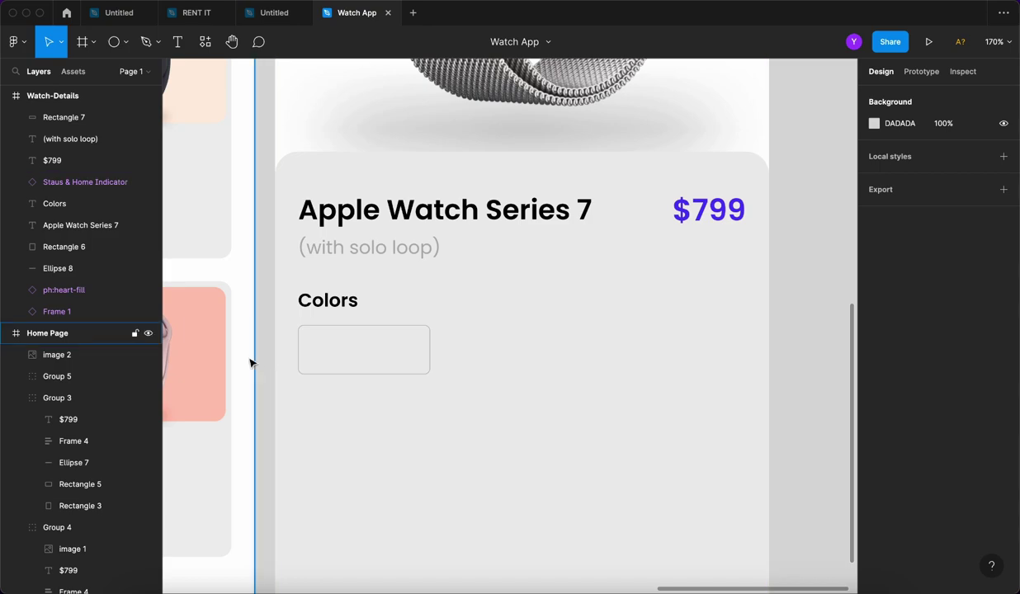
Draw a circle about 21 × 21 near the left end of the rounded rectangle, positioned at X 28, Y 669.
scroll(335, 354, up, 5)
key(o)
mouse_move(288, 338)
mouse_down()
mouse_move(321, 370)
mouse_move(332, 347)
mouse_move(308, 359)
mouse_up()
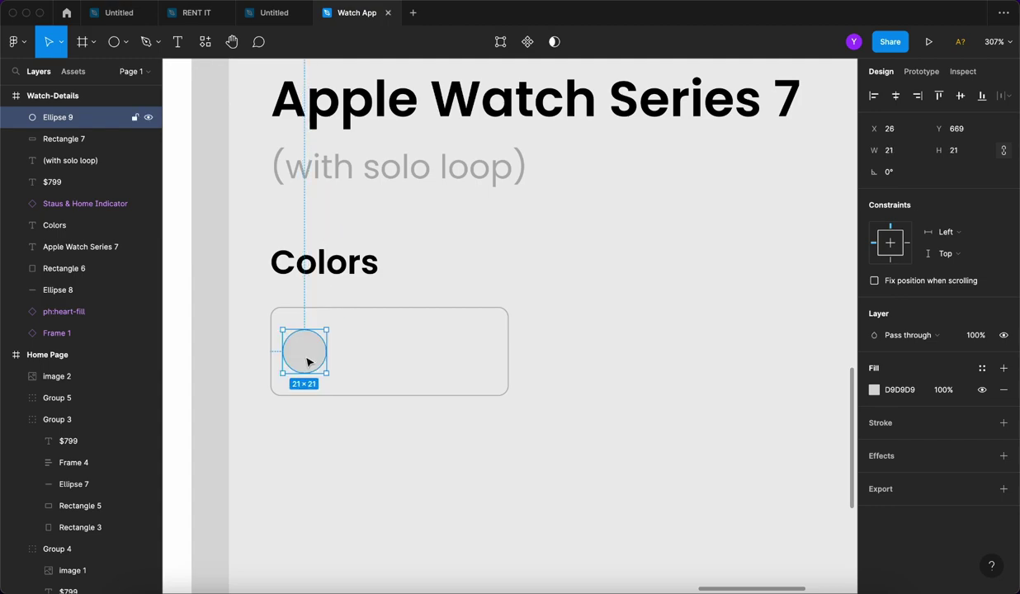
key(super+z)
scroll(387, 385, up, 1)
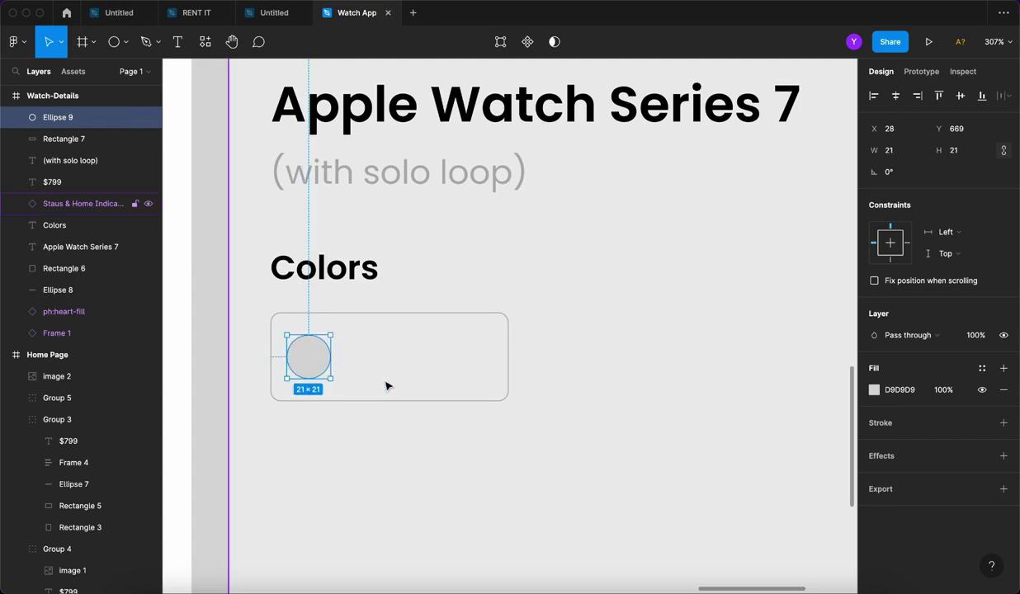
Fill the circle inside the rounded rectangle with light orange FEC188.
click(875, 393)
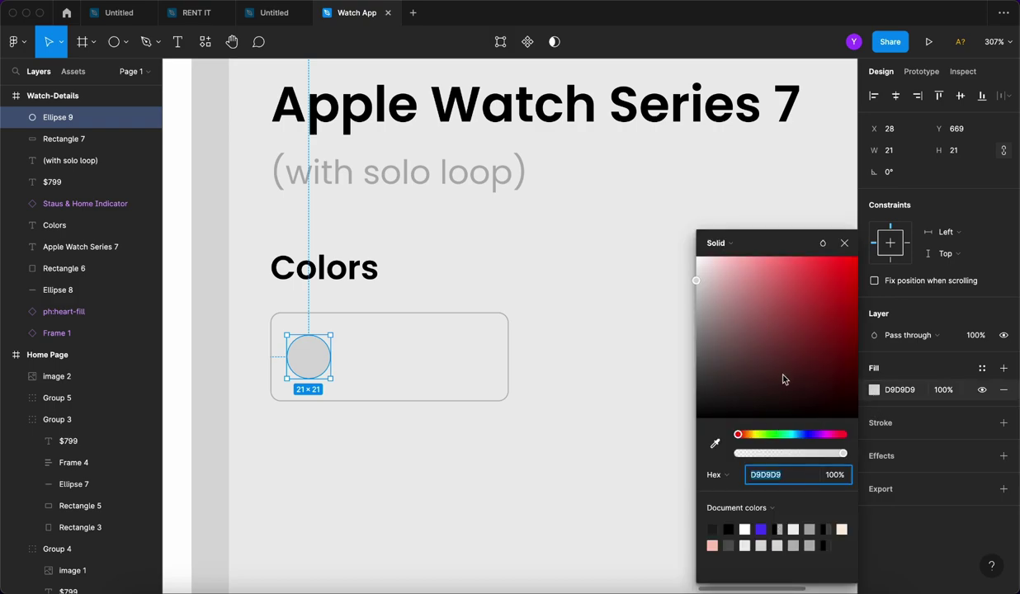
drag(768, 442, 750, 434)
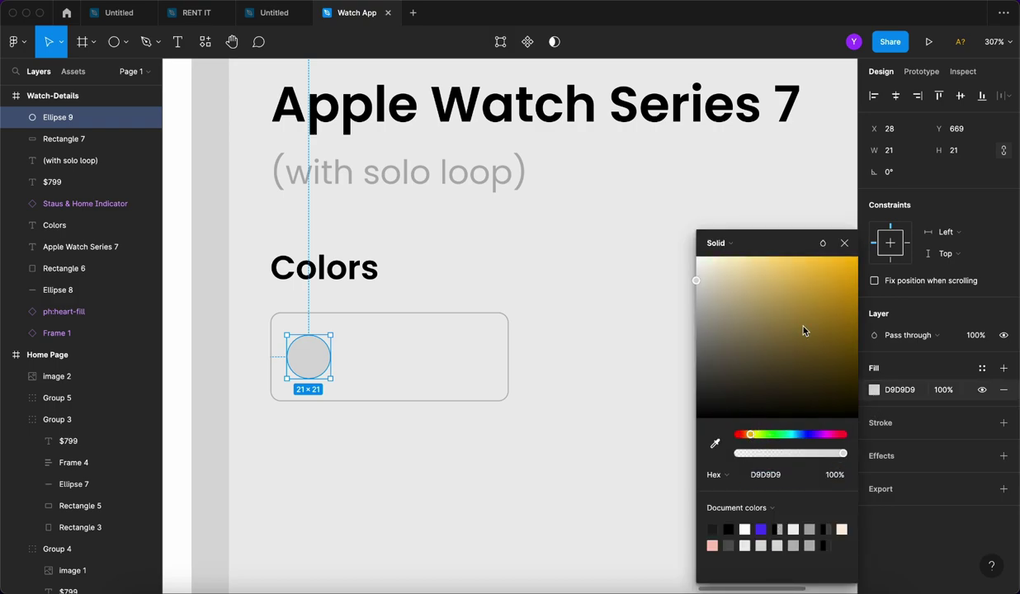
click(835, 257)
click(747, 434)
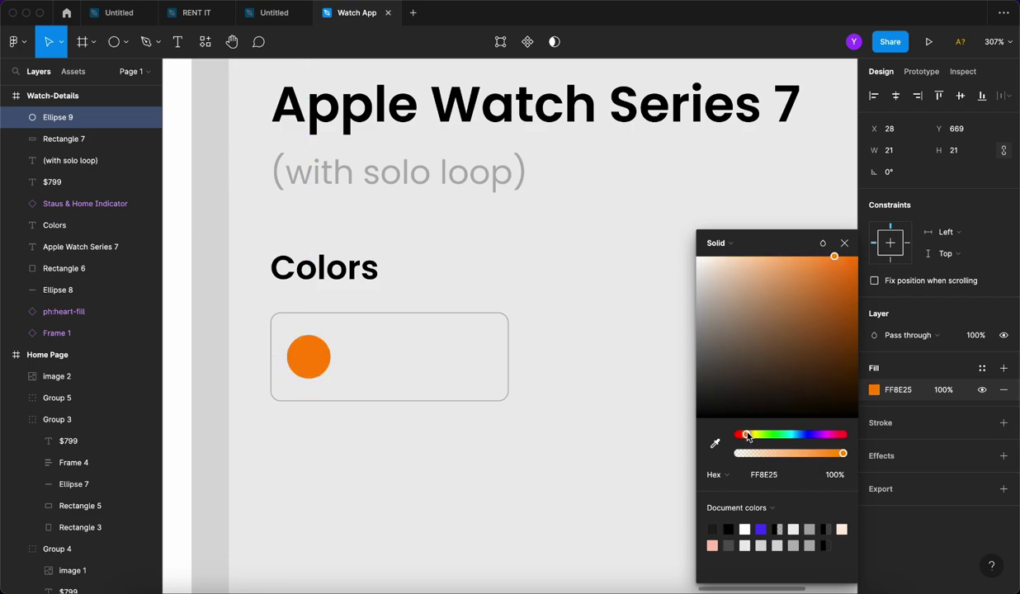
click(772, 259)
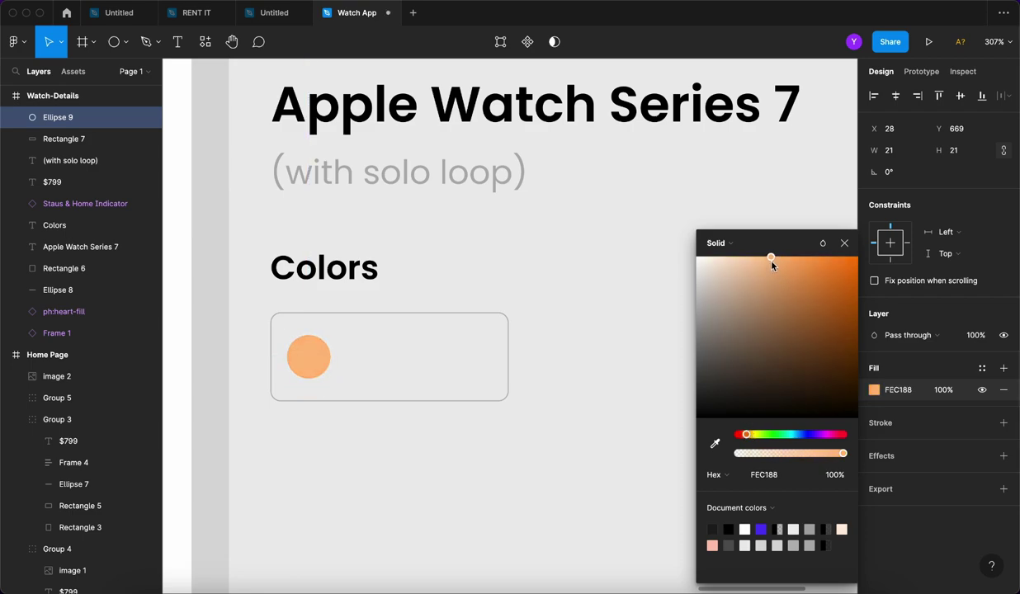
Add the text "Chalk Pink" inside the rounded rectangle and place it beside the orange circle at X 53, Y 668.
click(438, 415)
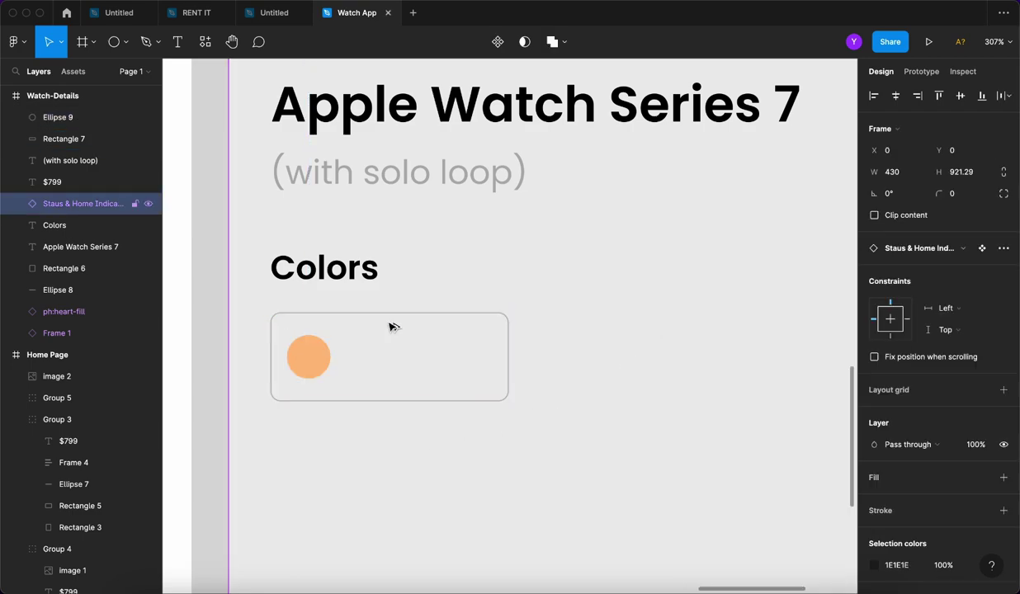
scroll(355, 362, up, 2)
key(t)
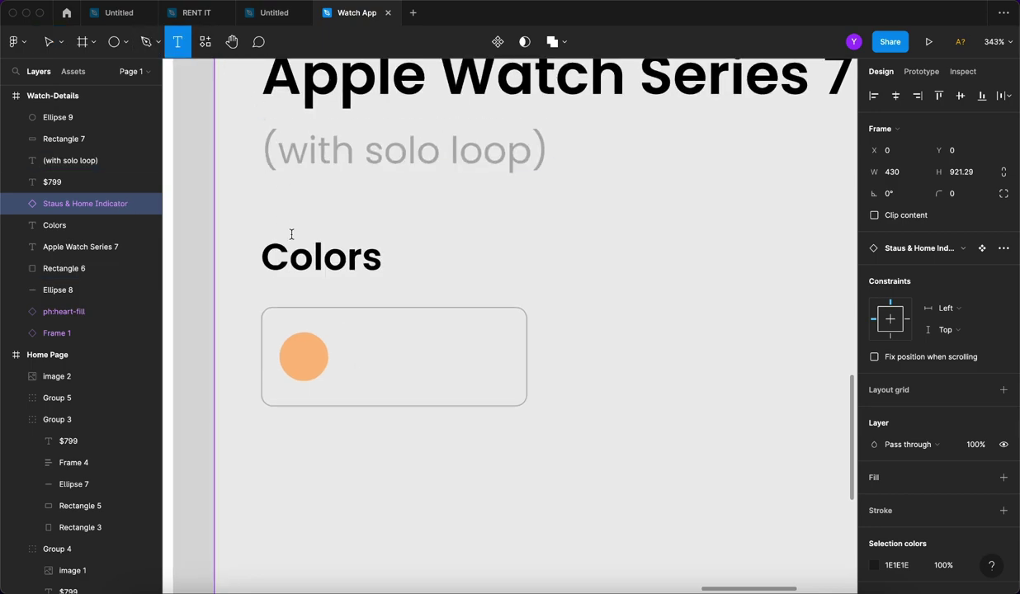
click(356, 341)
text(C)
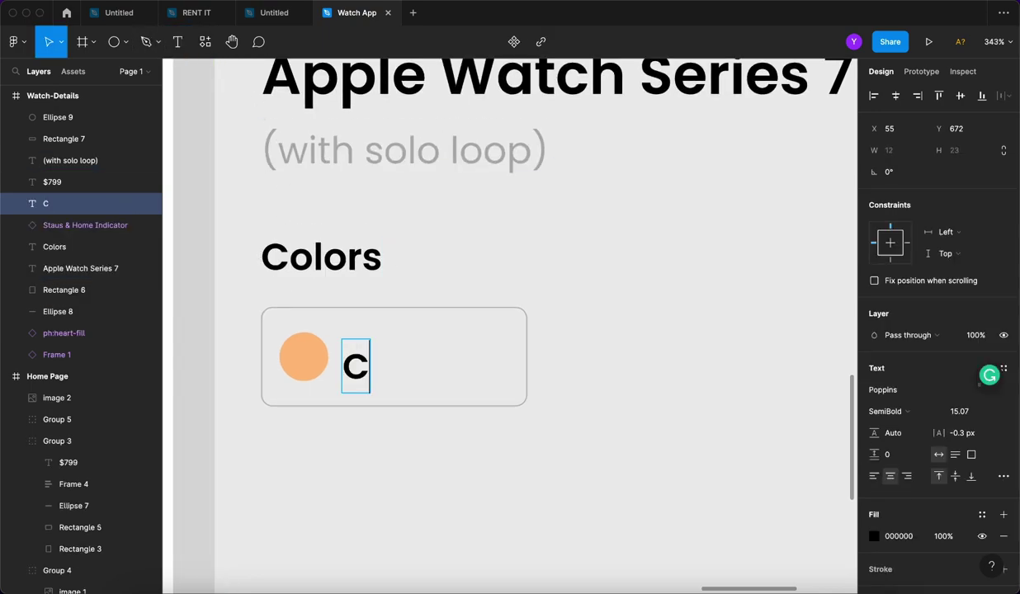
text(halk Pink)
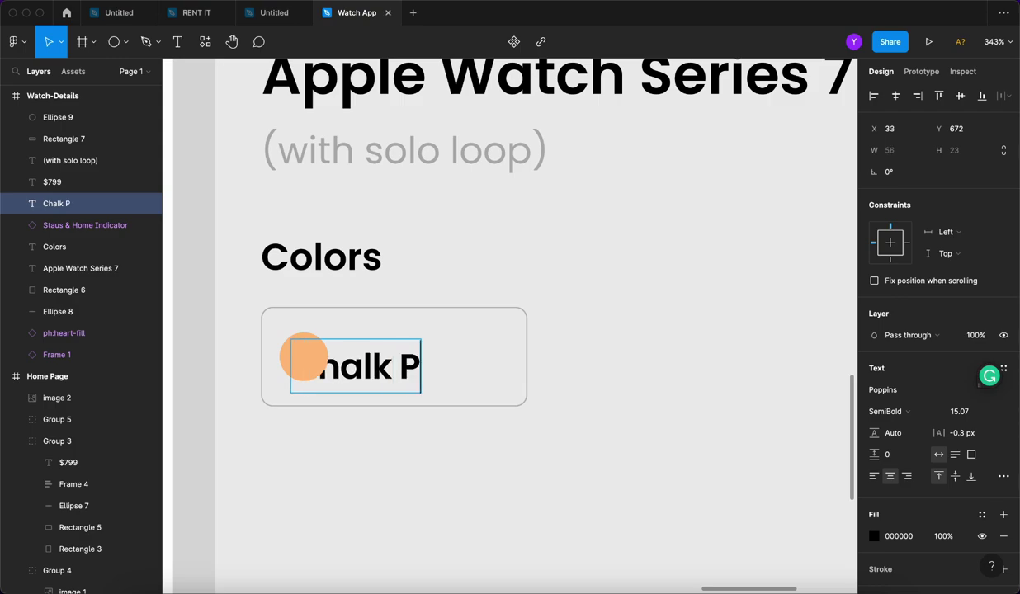
key(Escape)
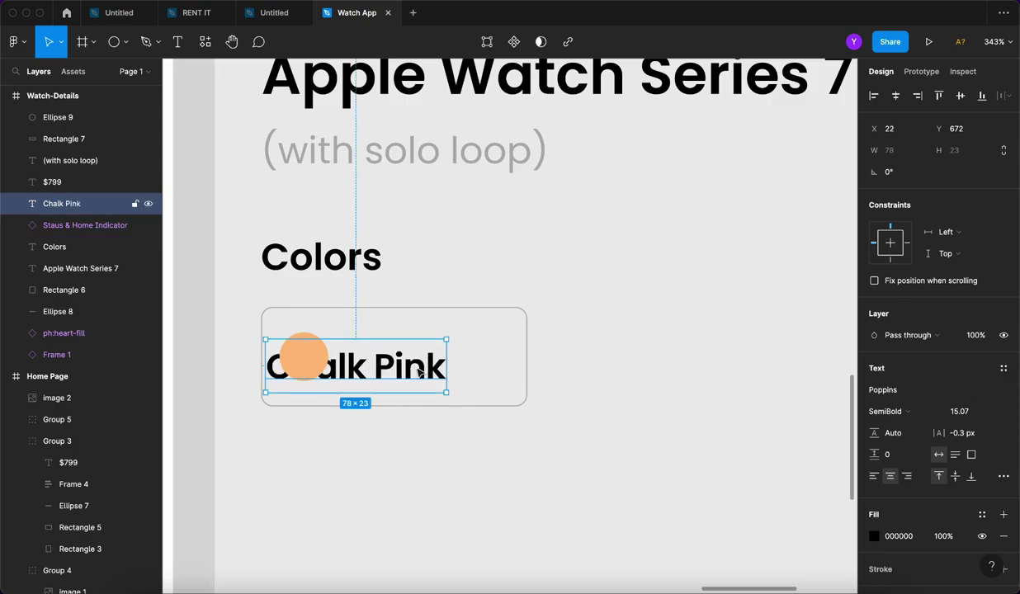
drag(381, 373, 461, 373)
drag(462, 373, 454, 372)
Set the "Chalk Pink" label's font size to 14 and its letter spacing to 0.
click(964, 414)
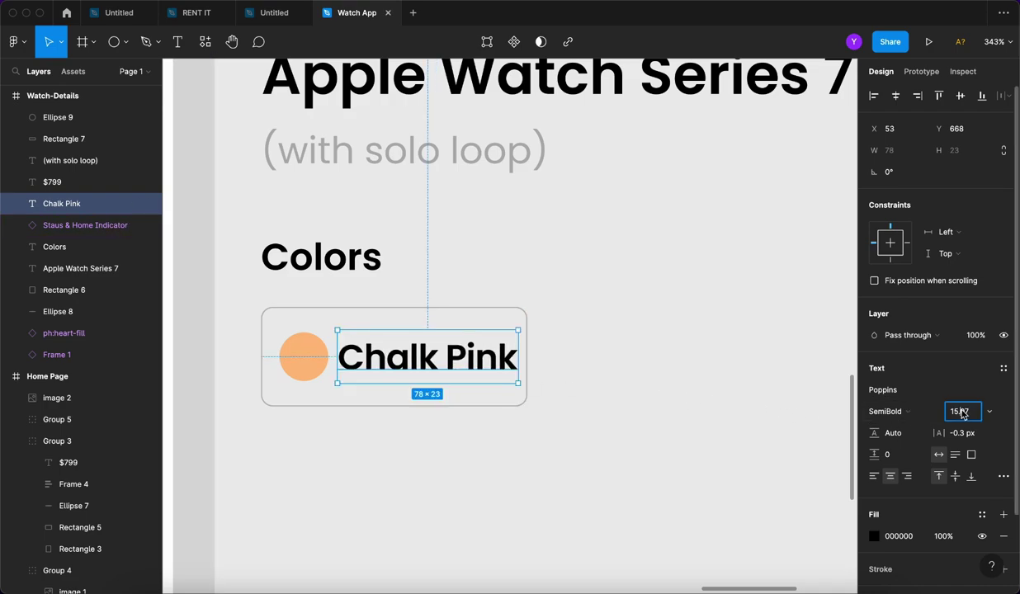
key(Down)
text(16)
key(Return)
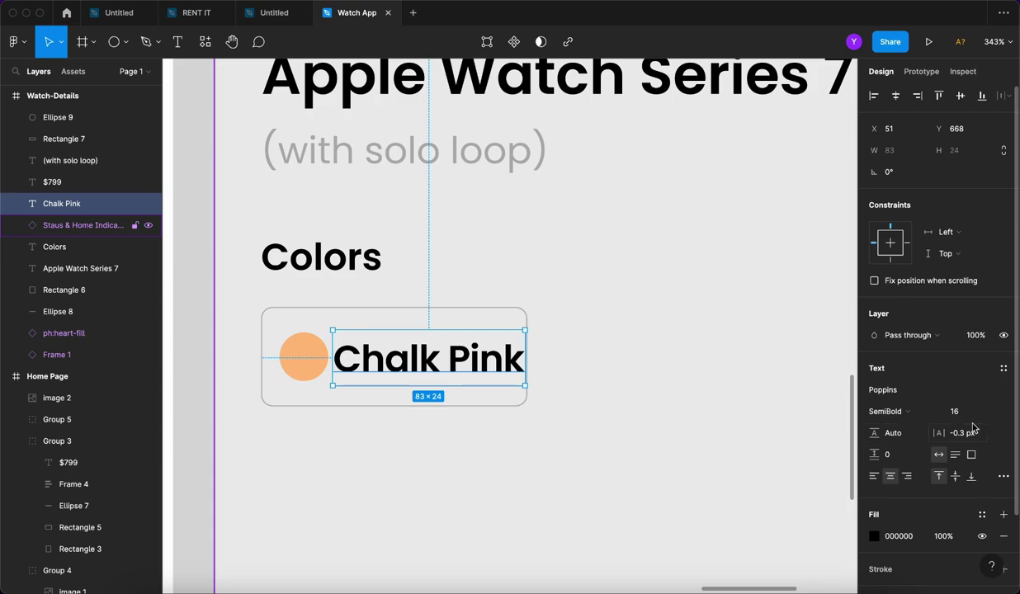
click(982, 436)
text(0)
click(963, 411)
key(Down)
key(Down)
Change the "Chalk Pink" label's weight to Regular and align it with the circle at X 53, Y 669.
click(888, 411)
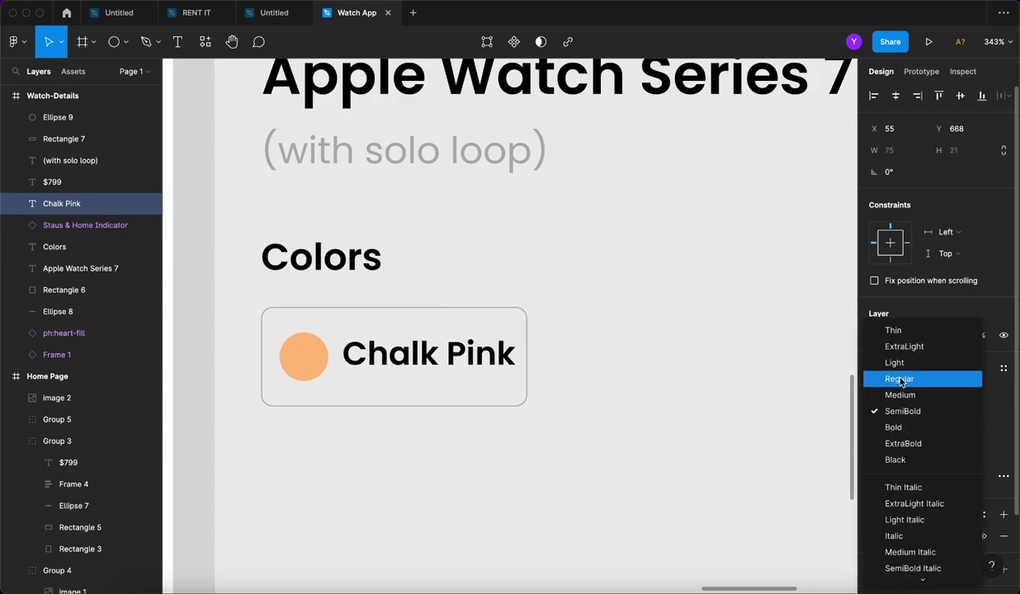
click(901, 378)
drag(432, 358, 431, 355)
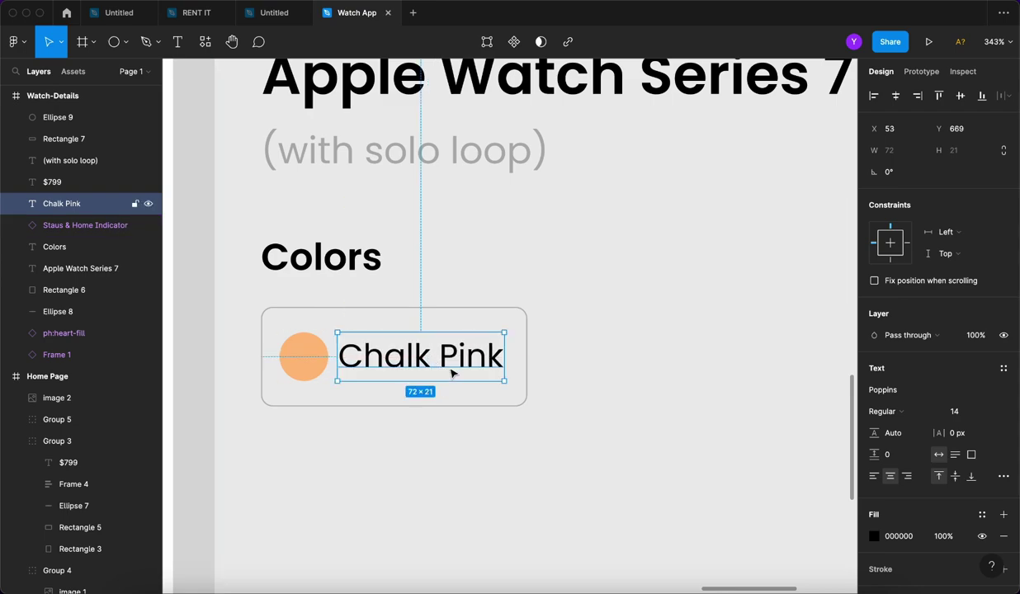
Change the "Chalk Pink" label's fill color to dark grey 2C2B2B.
click(875, 536)
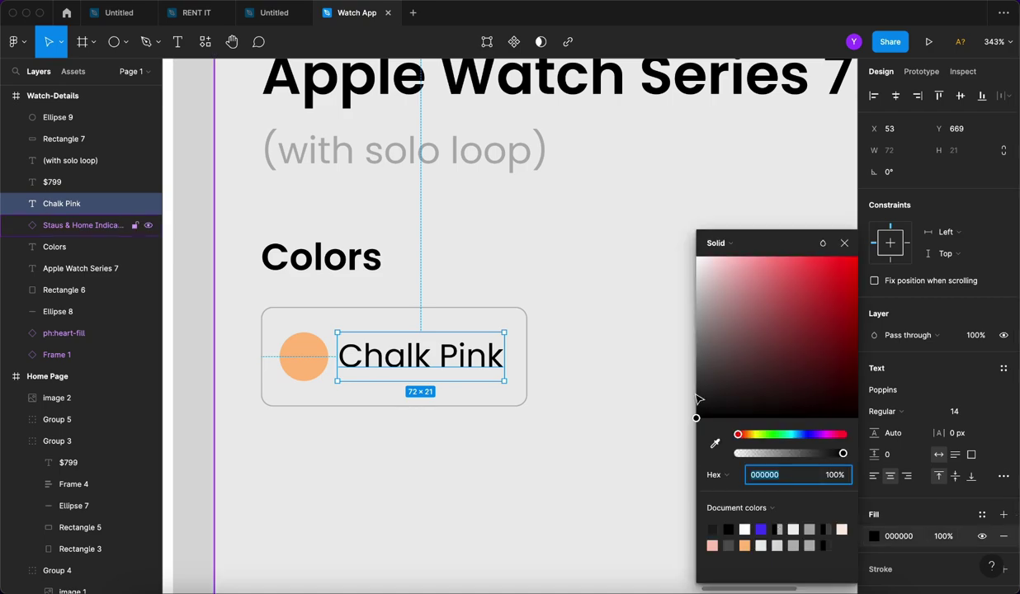
click(698, 400)
drag(698, 400, 679, 386)
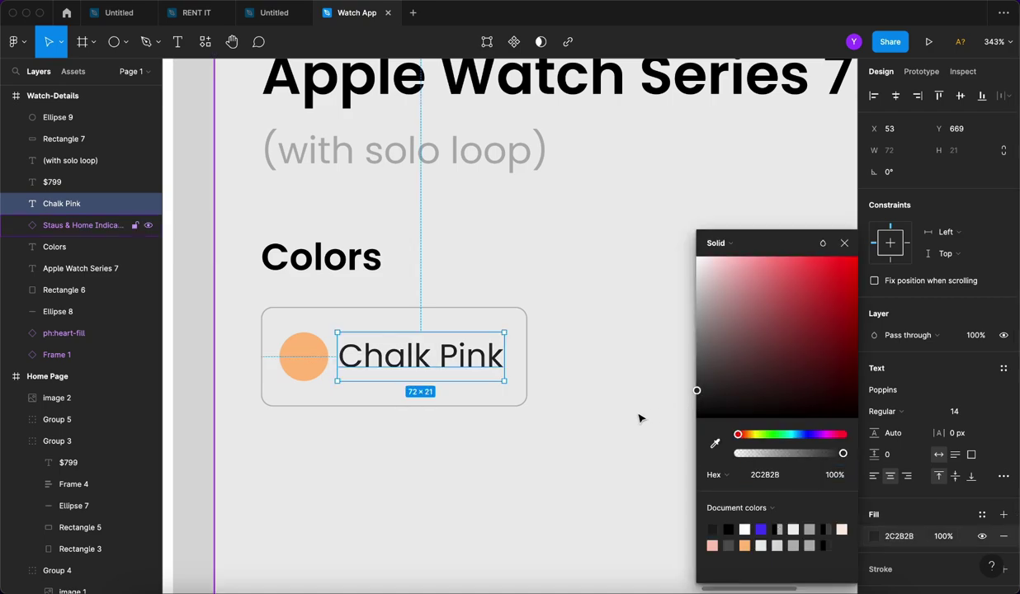
click(522, 428)
Group the "Chalk Pink" label, rounded rectangle and circle, and duplicate the group twice.
click(446, 373)
shift+click(459, 398)
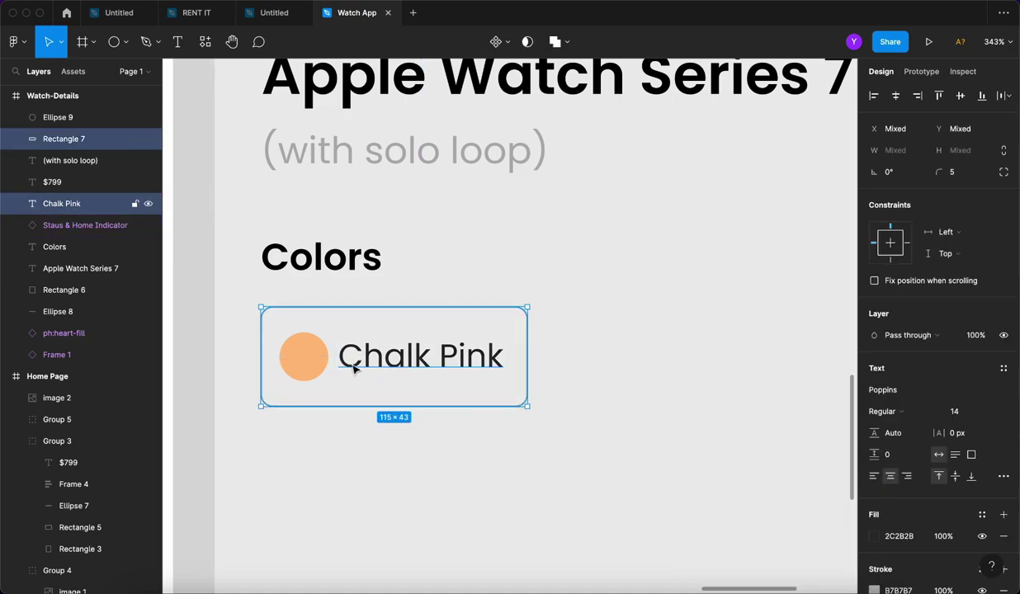
shift+click(301, 364)
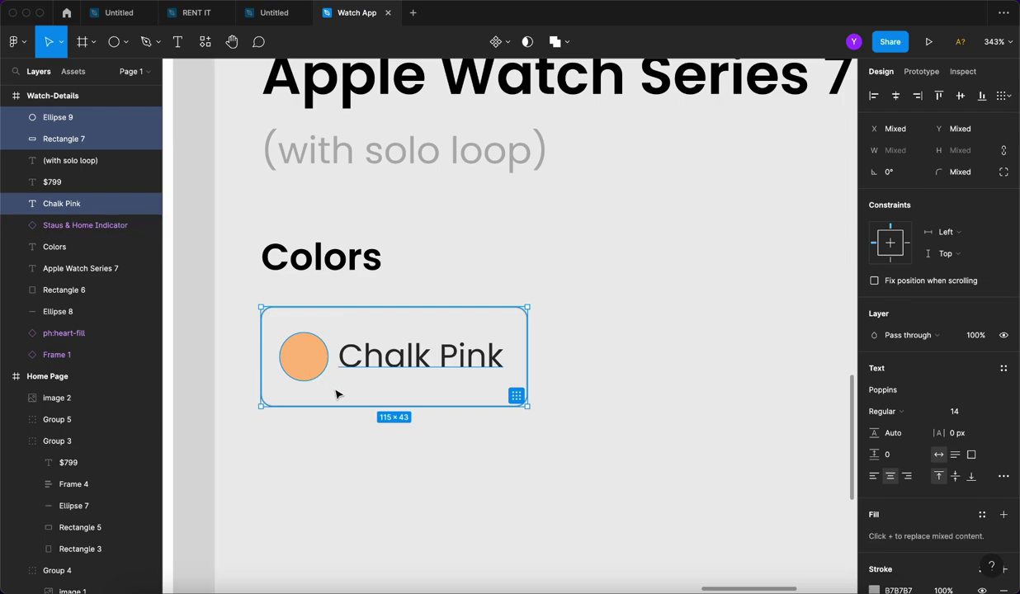
key(super+g)
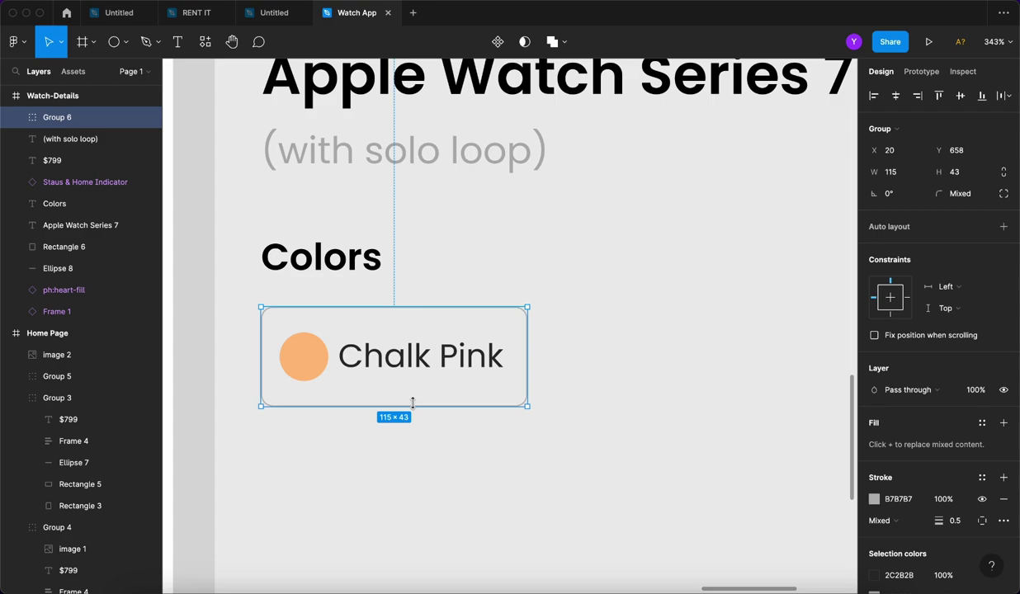
key(super+d)
key(super+d)
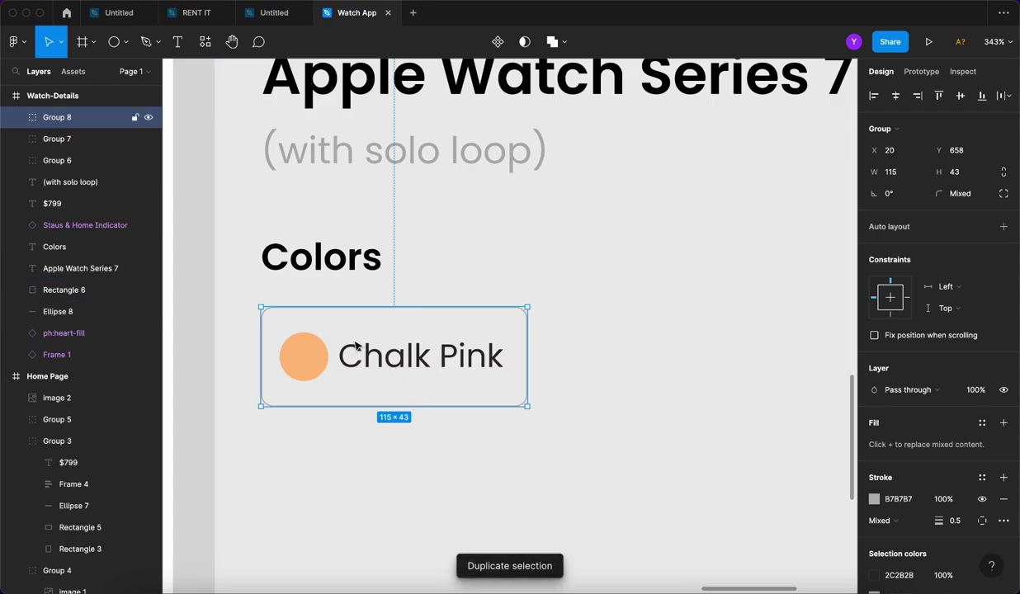
Combine the three "Chalk Pink" groups in an auto layout with horizontal direction.
shift+click(64, 160)
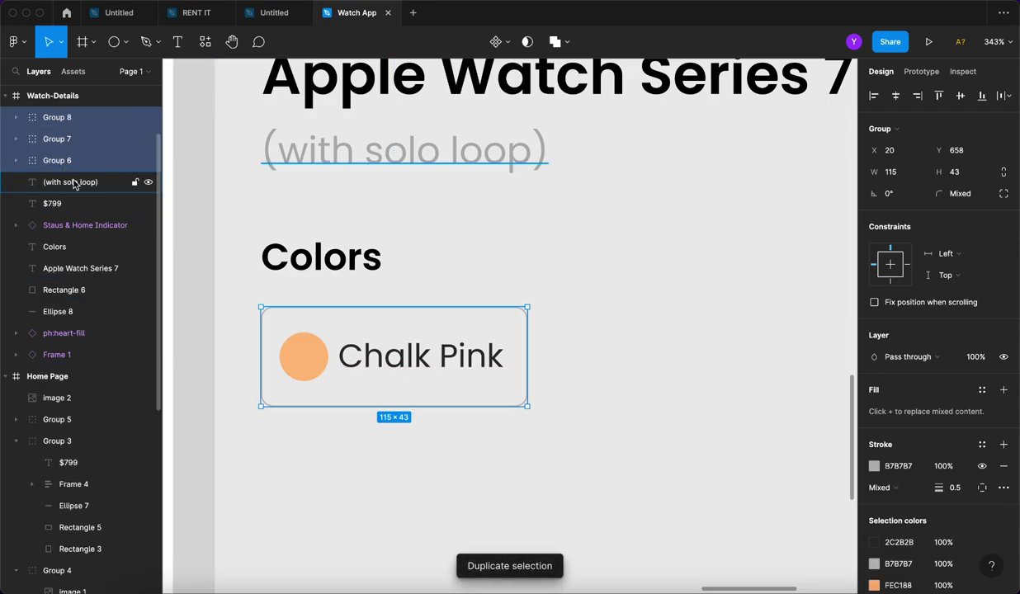
key(shift+a)
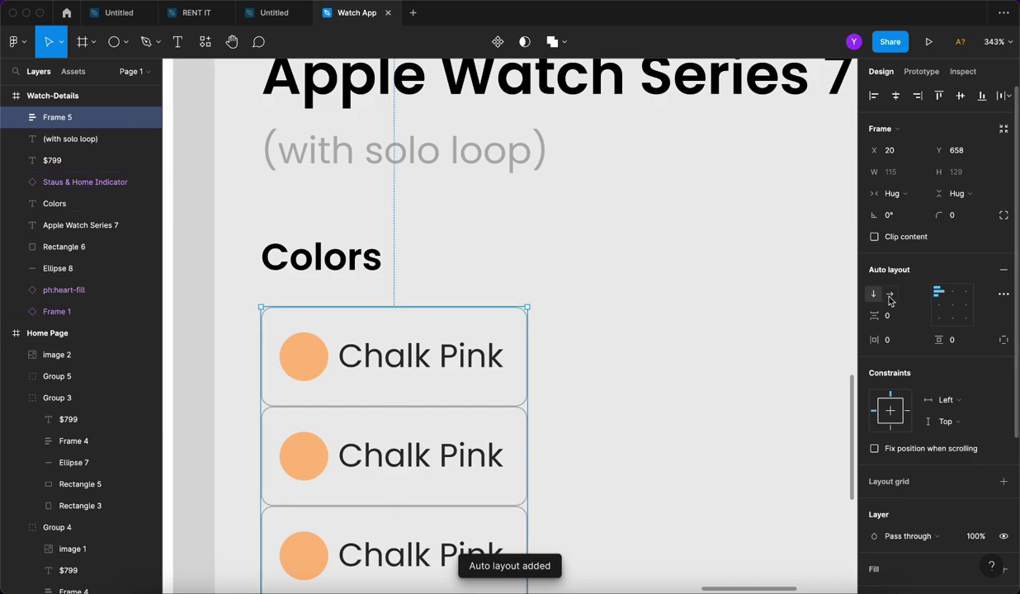
click(890, 294)
scroll(410, 388, down, 3)
ctrl+scroll(401, 387, down, 5)
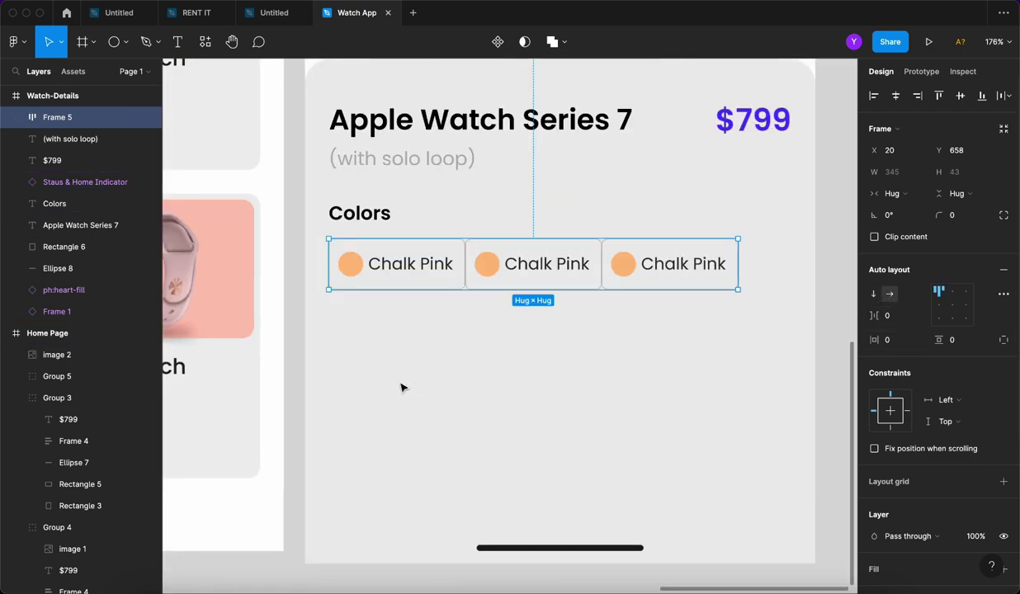
Set the spacing between the three color swatches in the auto layout to 10.
click(895, 316)
text(20)
key(Return)
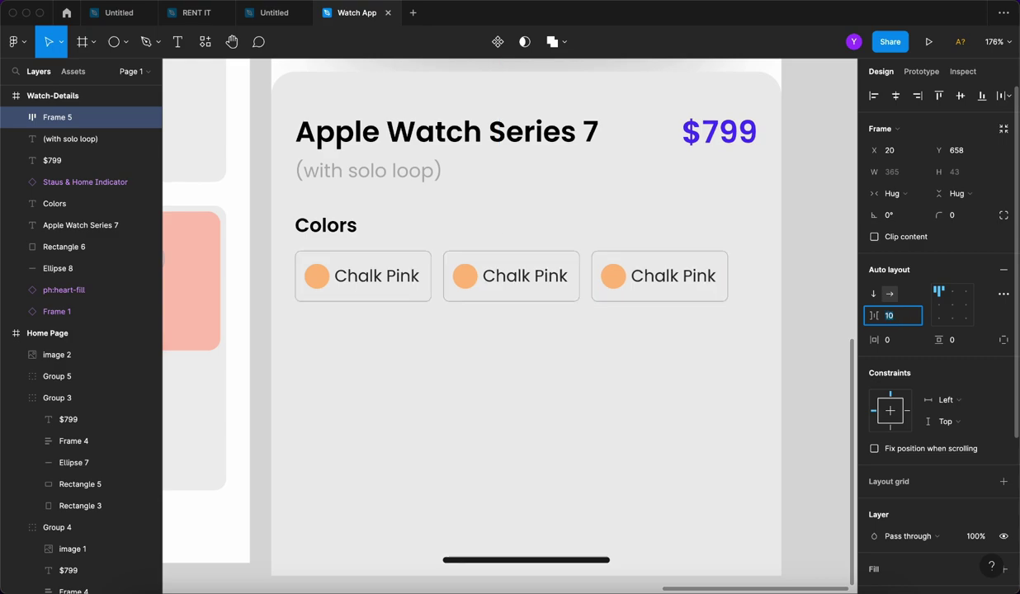
text(10)
key(Return)
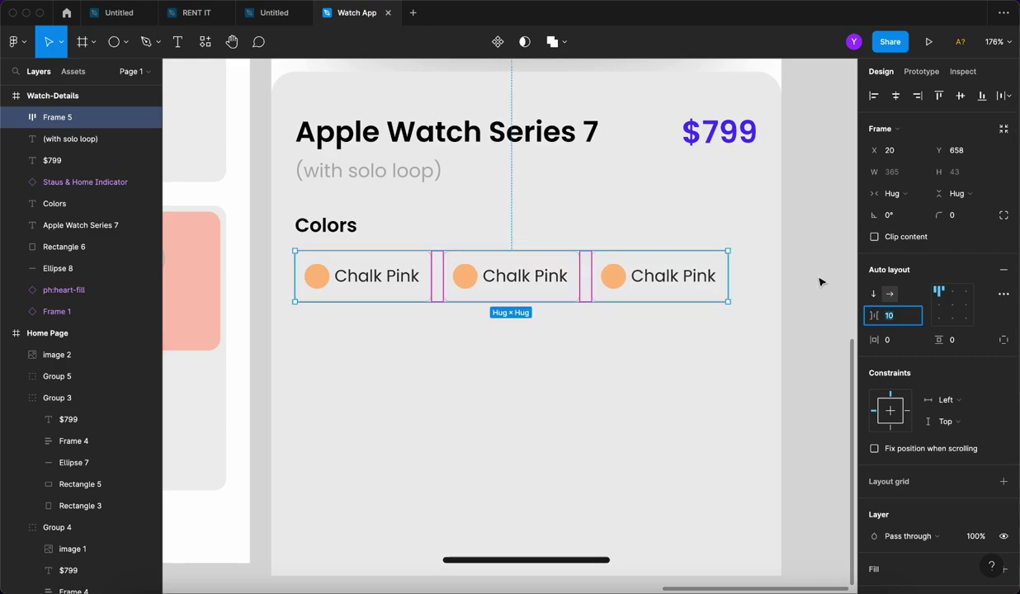
click(793, 332)
Replace the label of the middle color swatch with "Nectarine".
scroll(792, 332, up, 2)
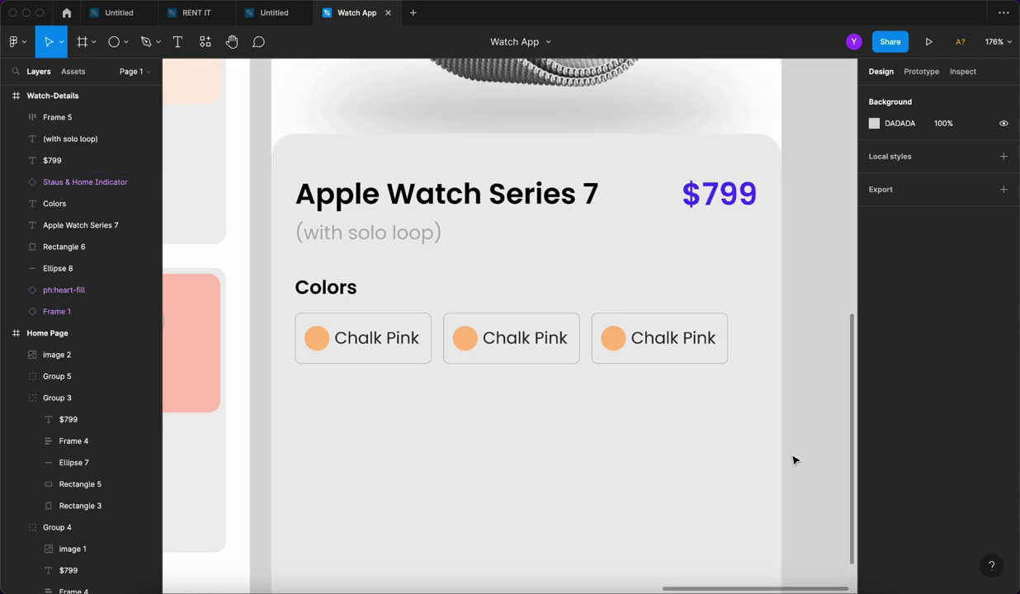
click(540, 336)
double_click(540, 336)
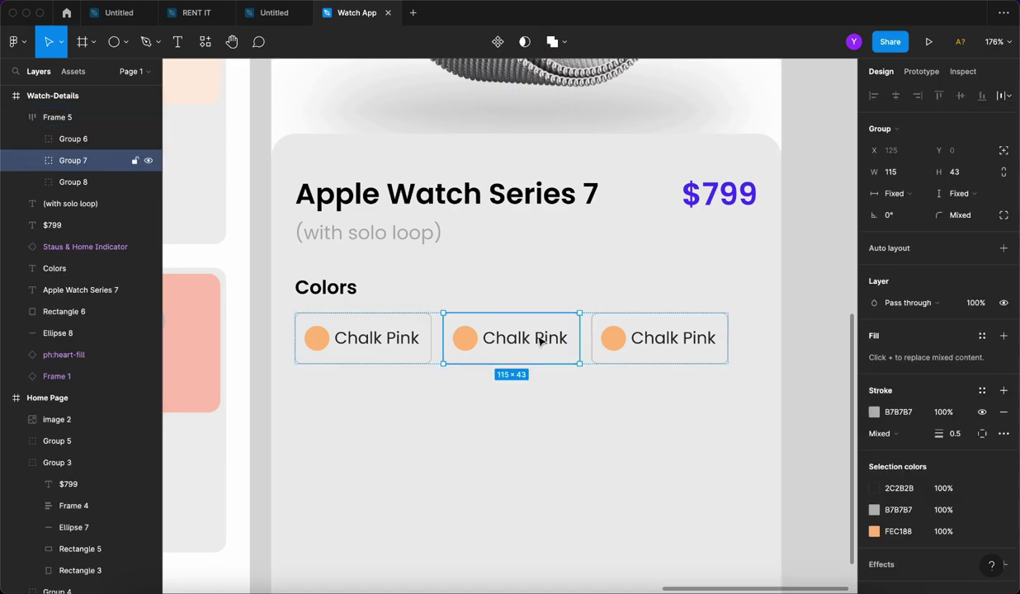
double_click(541, 339)
double_click(539, 338)
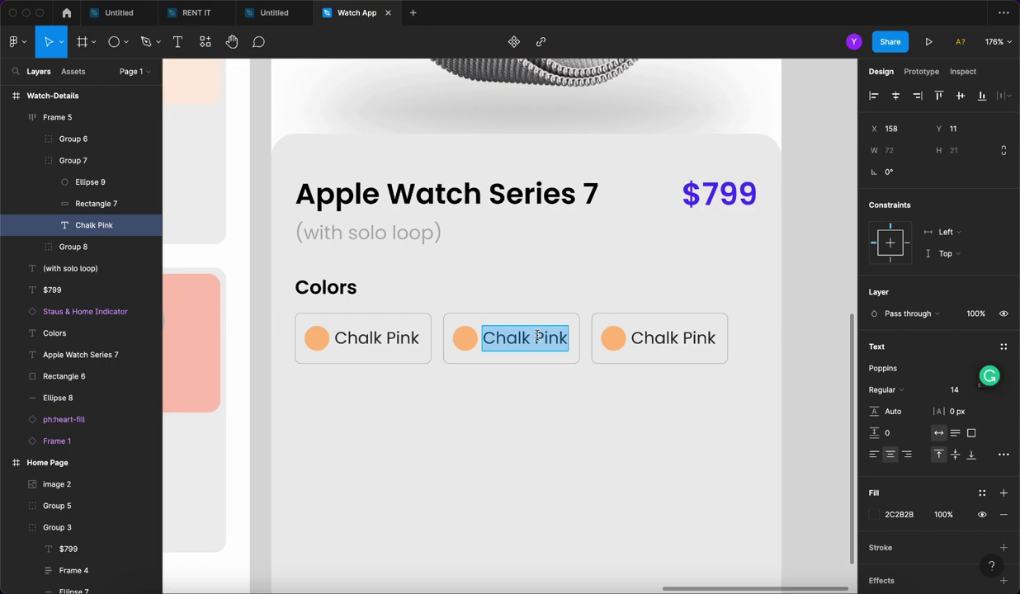
text(Nec)
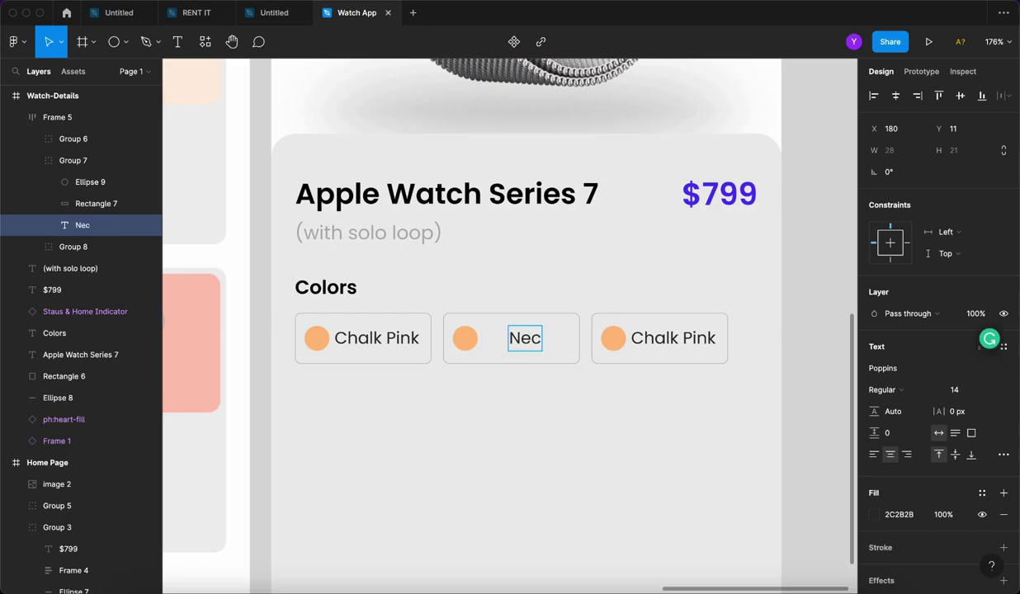
text(tarine)
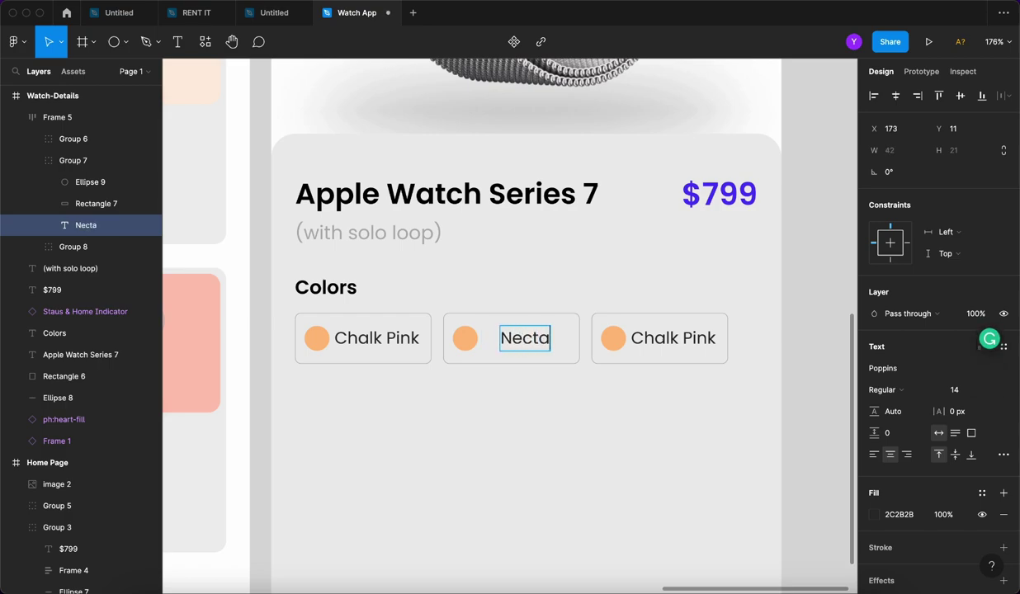
Replace the label of the third color swatch with "Eucalyptus".
click(657, 339)
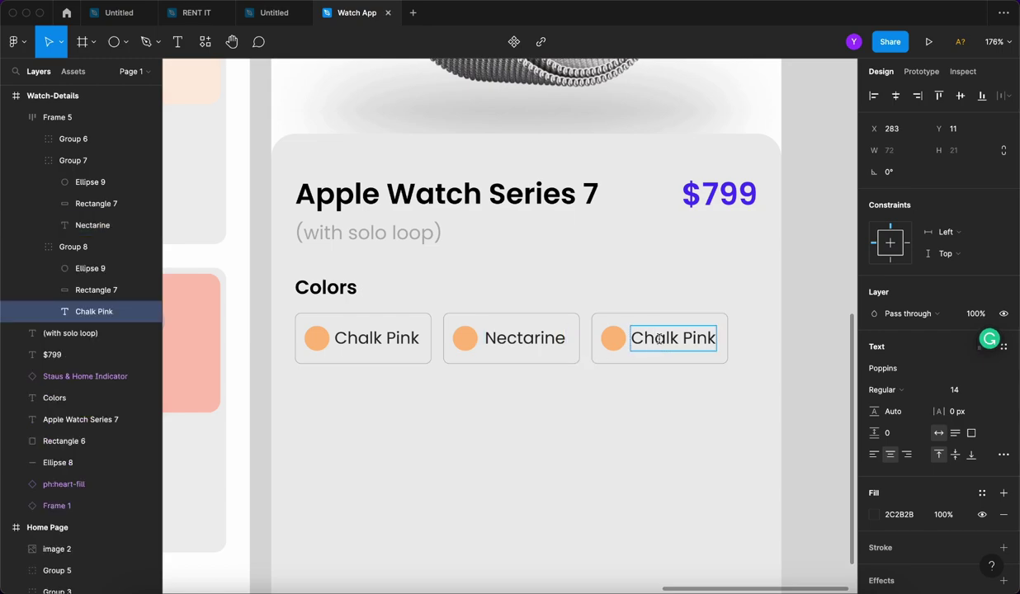
key(super+a)
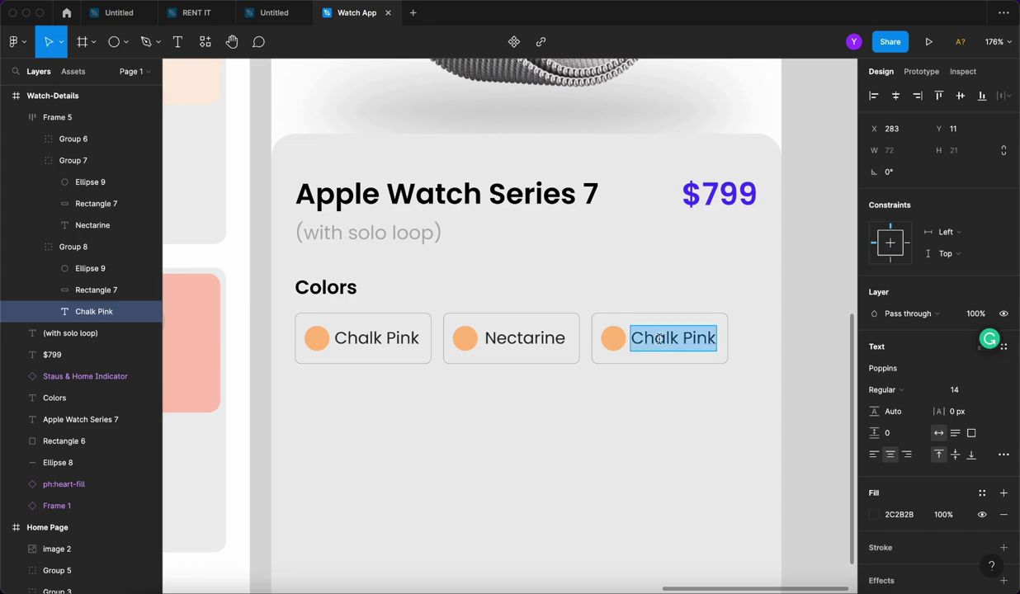
text(Eu)
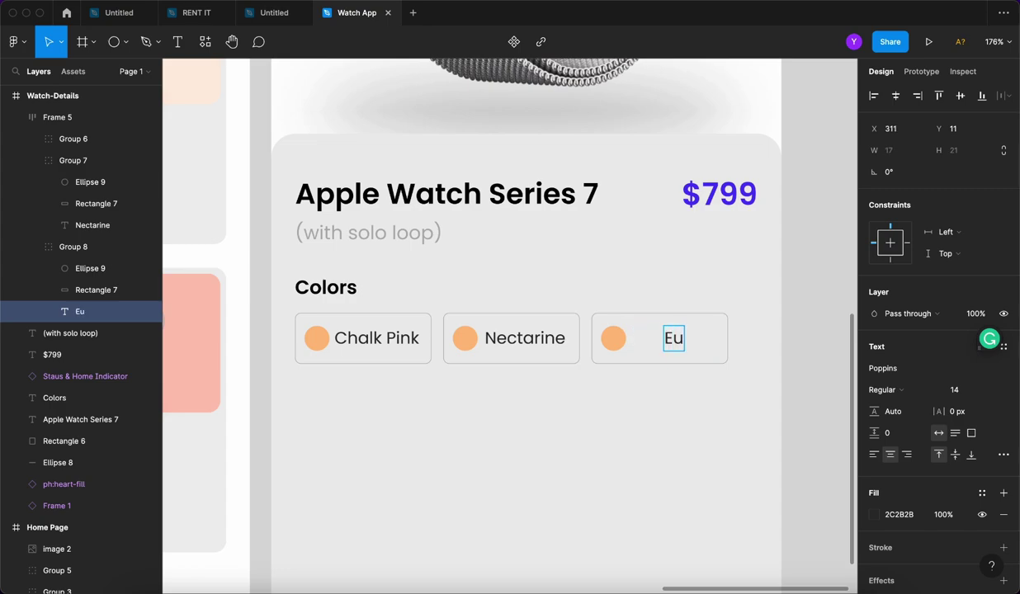
text(cal)
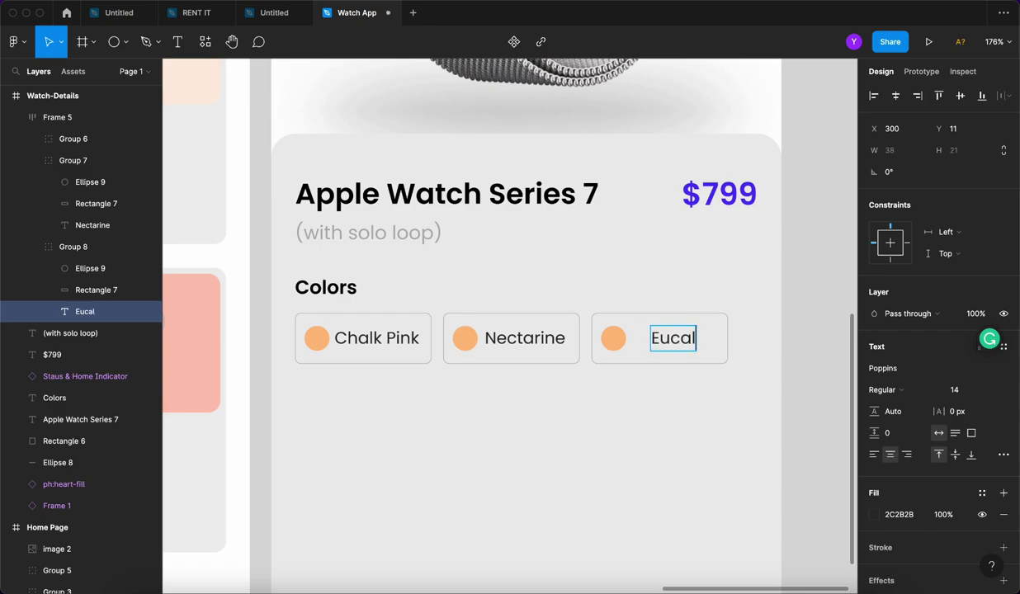
text(yptus)
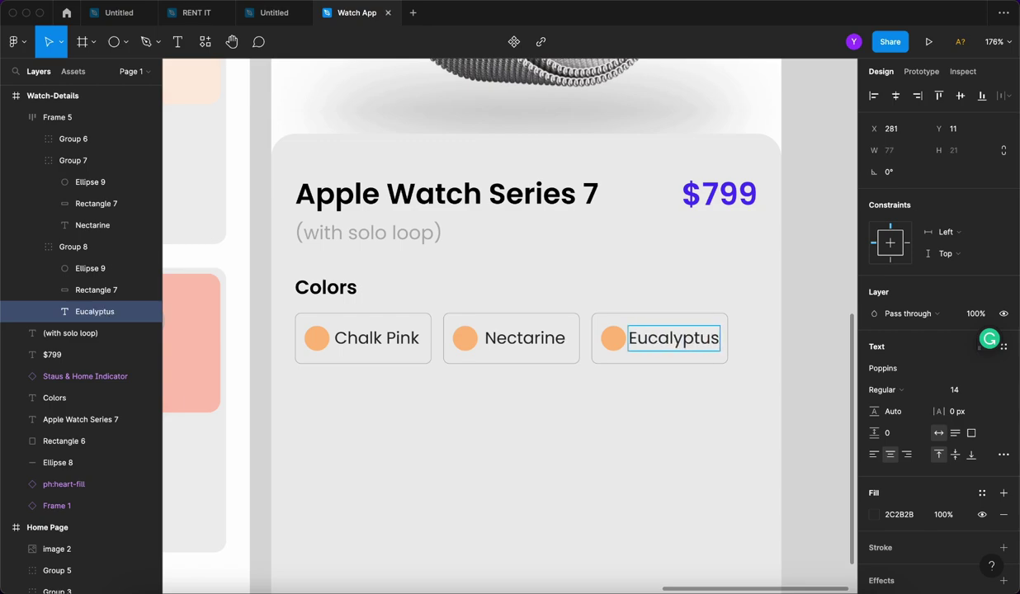
key(Escape)
Widen the rounded rectangle around the "Eucalyptus" label to a width of 121.
click(588, 437)
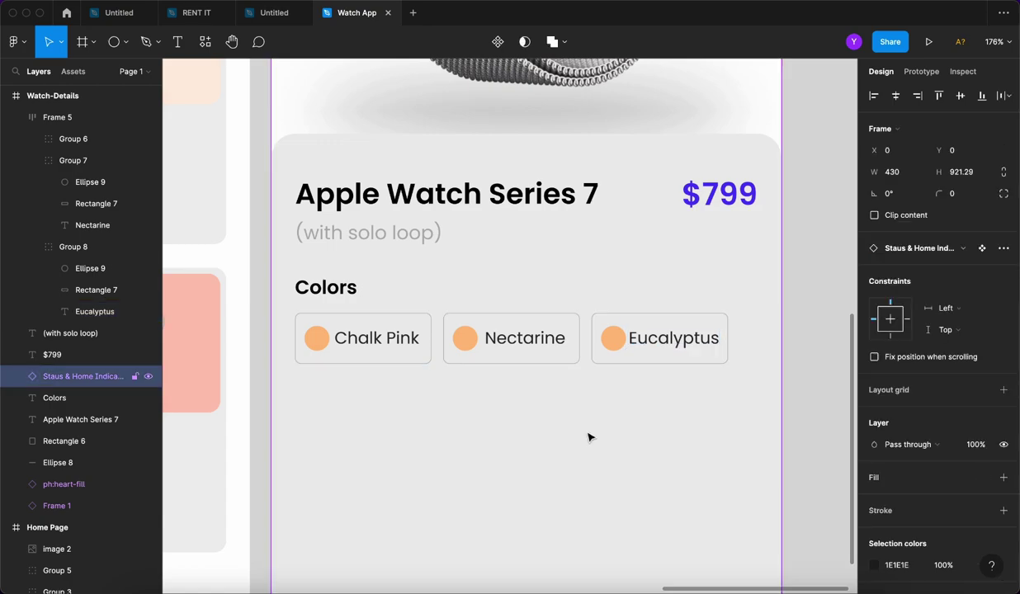
click(599, 329)
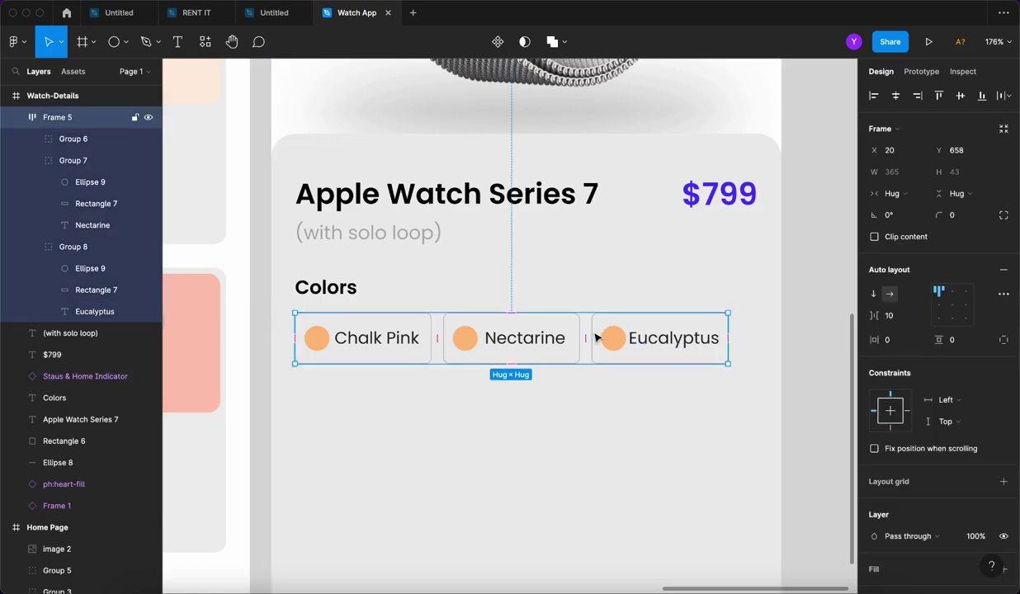
double_click(599, 338)
click(656, 334)
drag(734, 329, 736, 329)
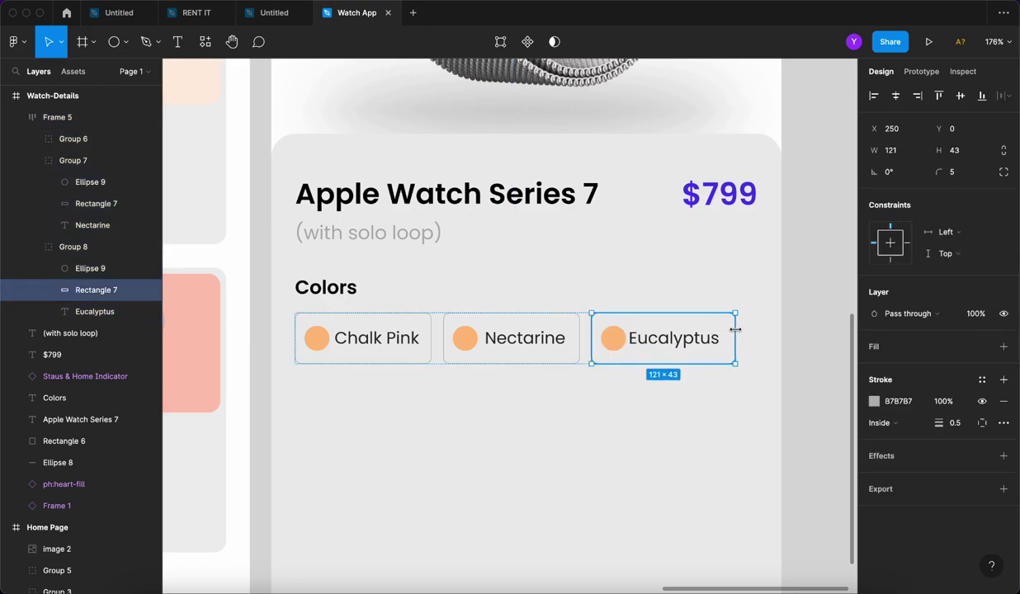
Change the fill of the circle beside the "Nectarine" label to the pinkish red FE8888.
click(572, 337)
scroll(574, 369, down, 5)
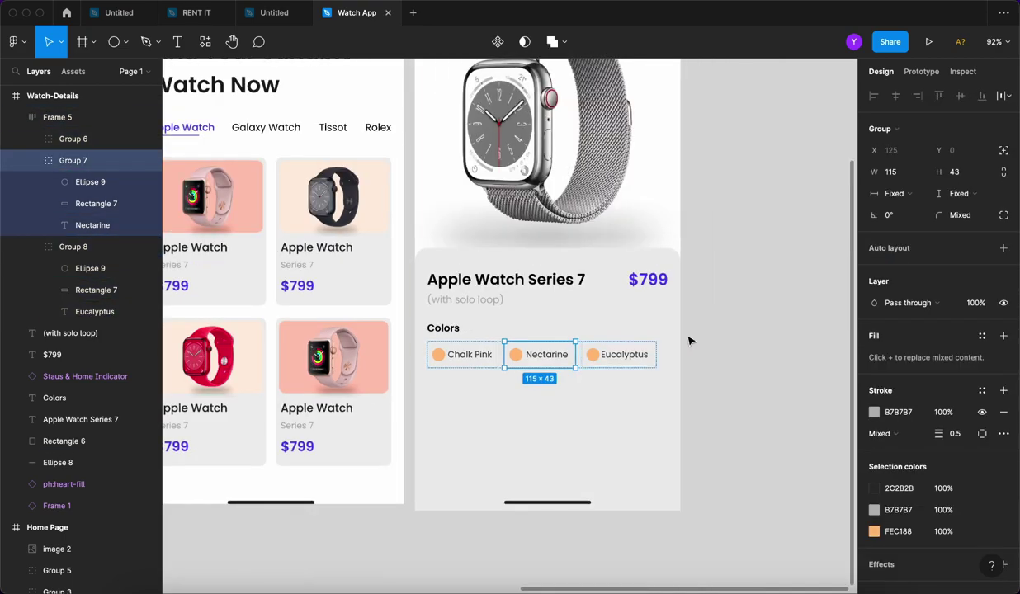
click(691, 341)
click(562, 358)
scroll(557, 359, up, 5)
double_click(450, 348)
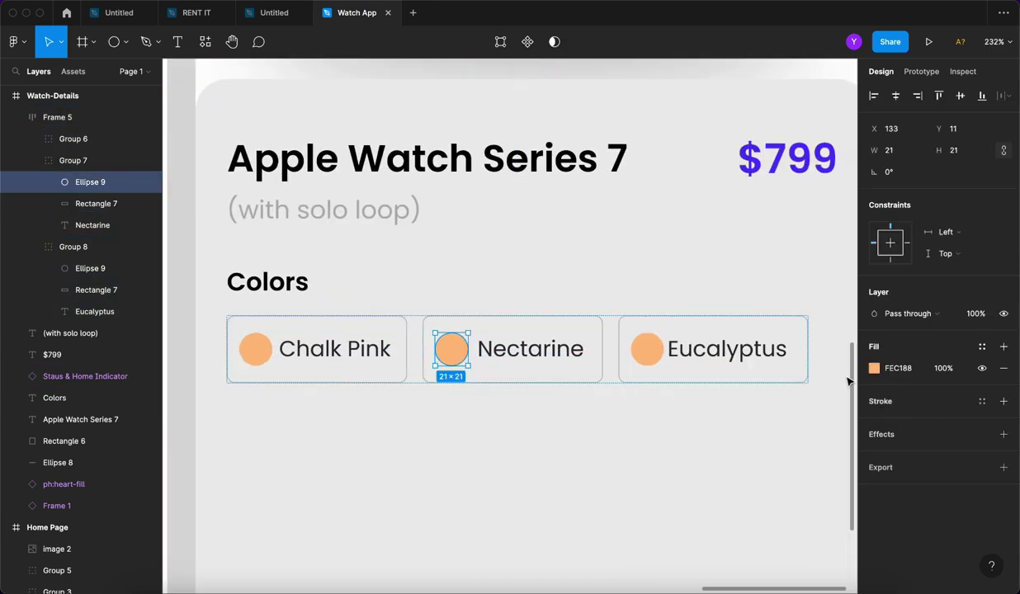
click(874, 369)
drag(790, 435, 735, 453)
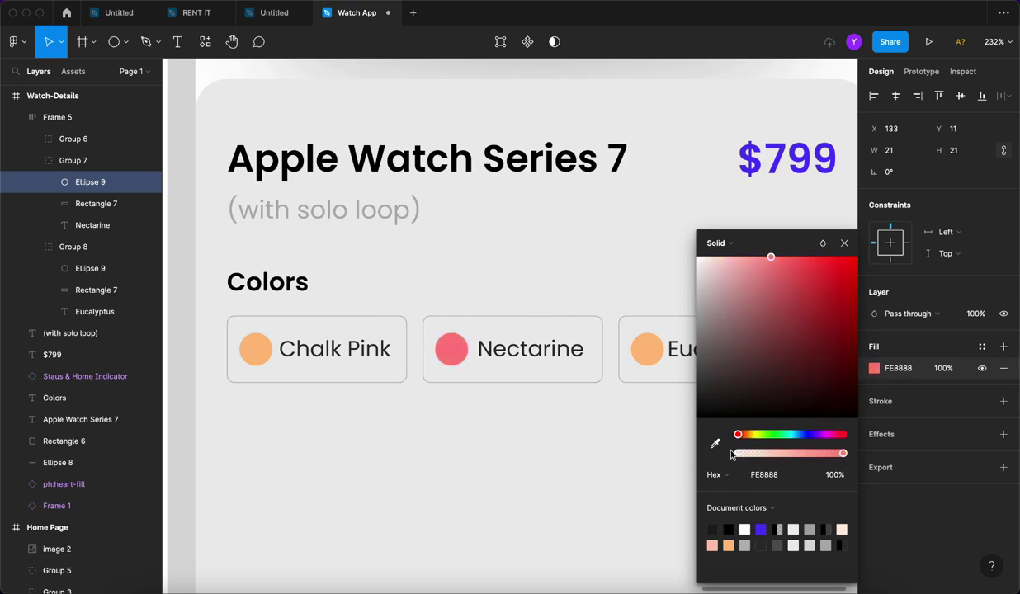
scroll(537, 313, down, 2)
click(668, 345)
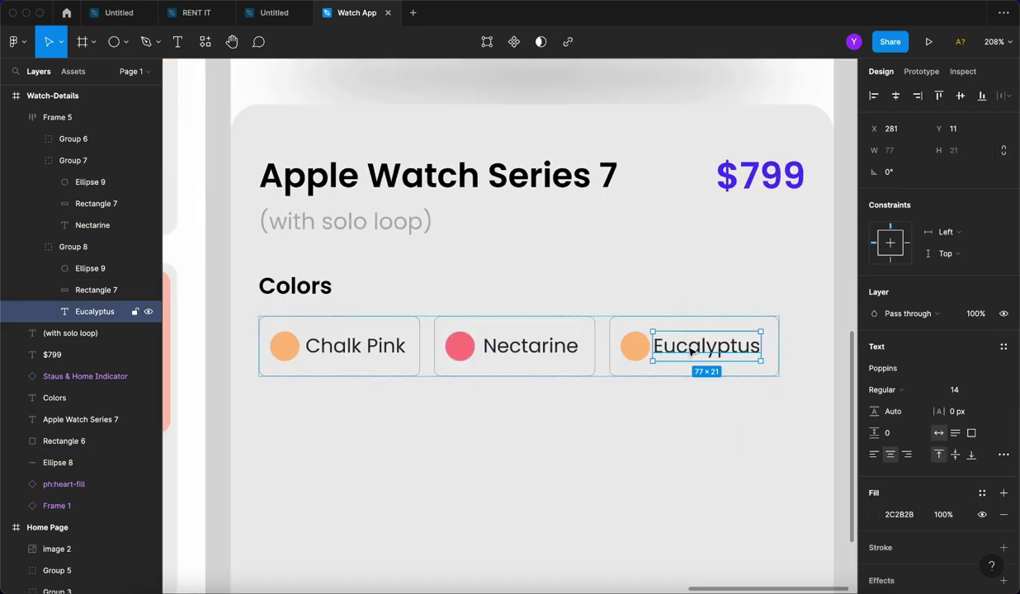
scroll(710, 341, up, 2)
click(874, 515)
drag(758, 434, 801, 439)
drag(772, 315, 756, 256)
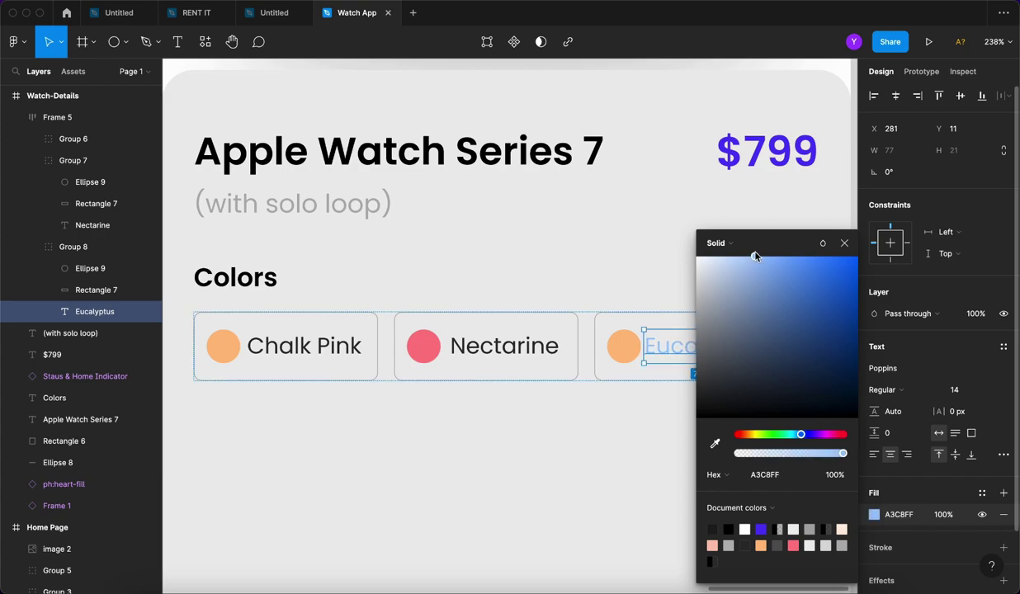
key(super+z)
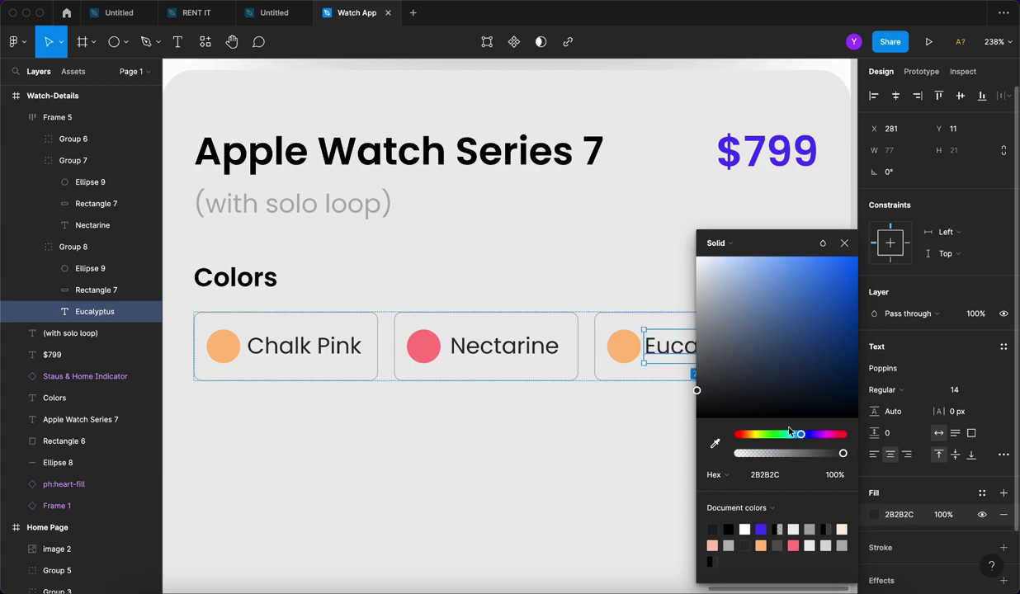
key(super+z)
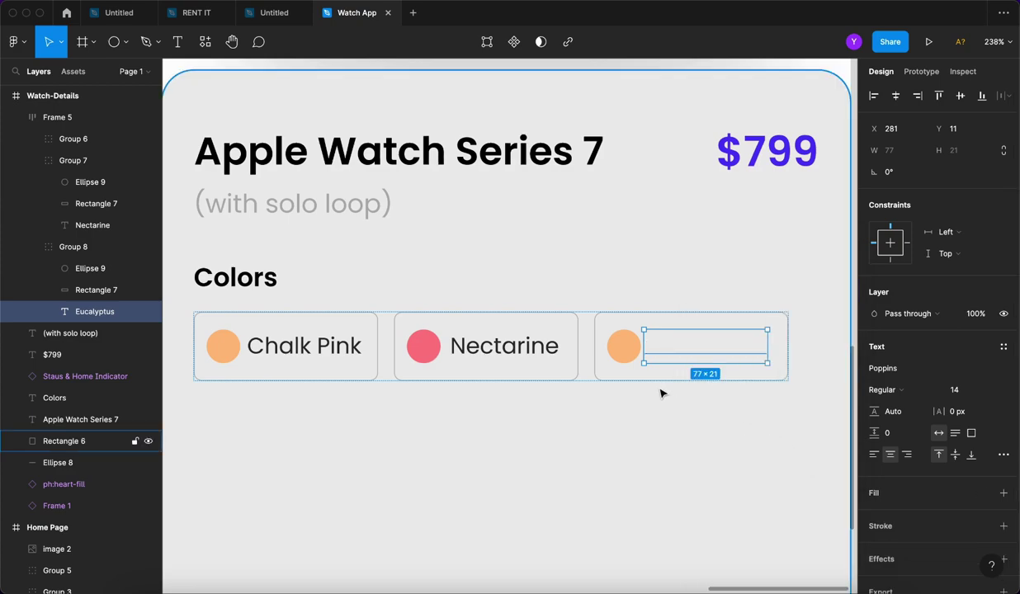
key(super+z)
Change the fill of the circle beside the "Eucalyptus" label to the blue 88A9FE.
click(624, 347)
click(874, 368)
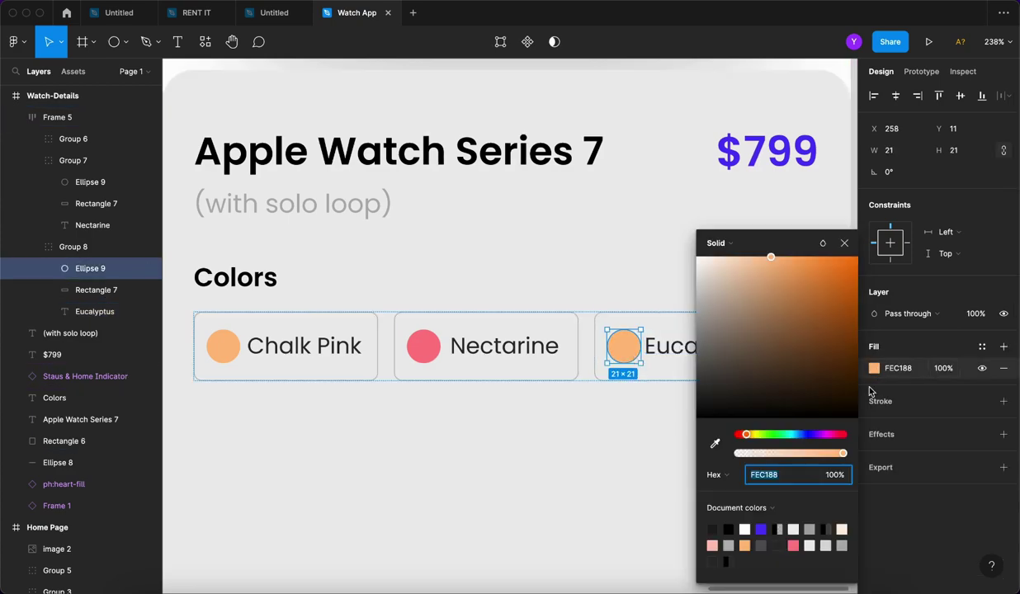
mouse_move(800, 444)
mouse_down()
mouse_move(767, 435)
mouse_move(802, 435)
mouse_up()
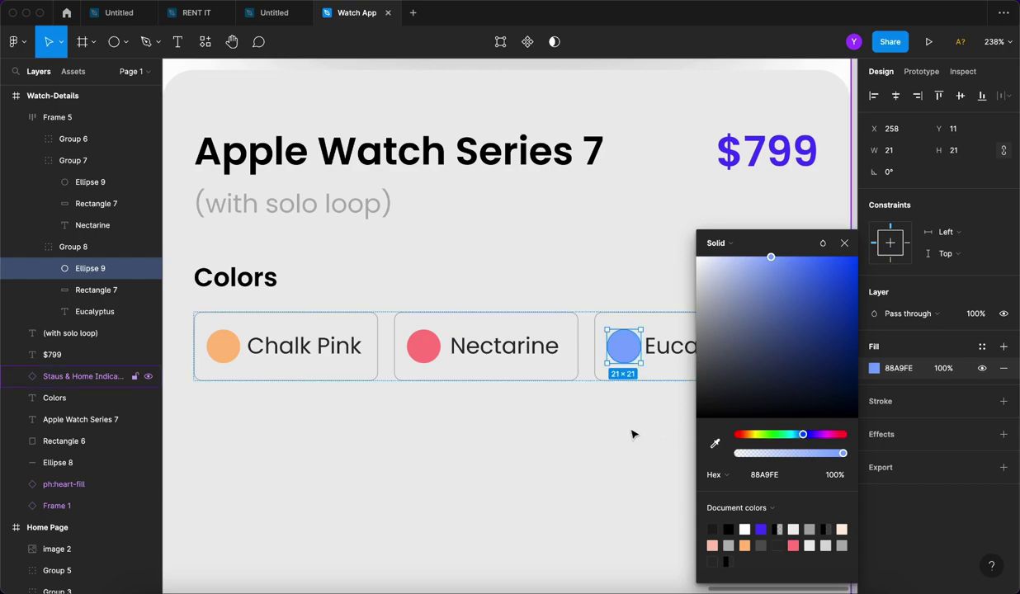
click(634, 434)
scroll(647, 419, down, 10)
scroll(760, 355, down, 3)
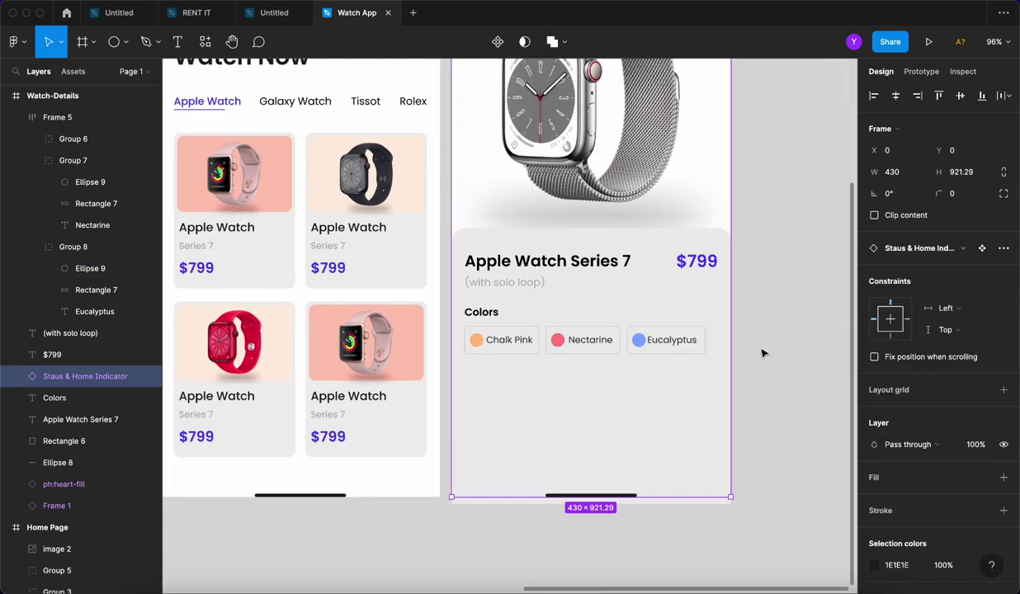
click(765, 345)
Review the Watch-Details screen next to the Home Page, including the recolored swatches and the empty area below them.
scroll(770, 334, down, 5)
scroll(772, 333, up, 5)
scroll(790, 349, up, 4)
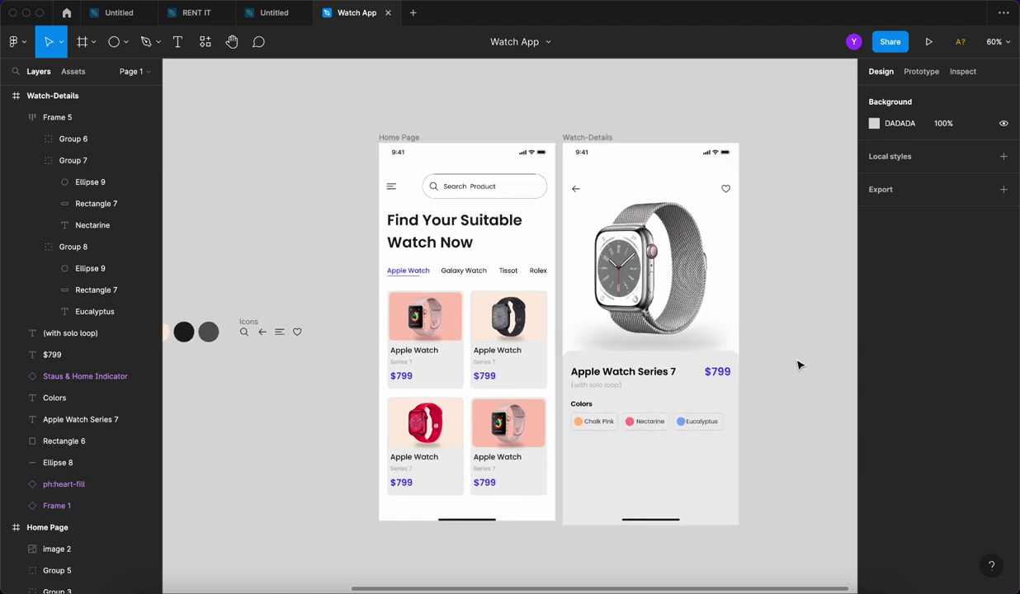
scroll(798, 365, down, 2)
scroll(799, 365, up, 3)
scroll(799, 365, down, 5)
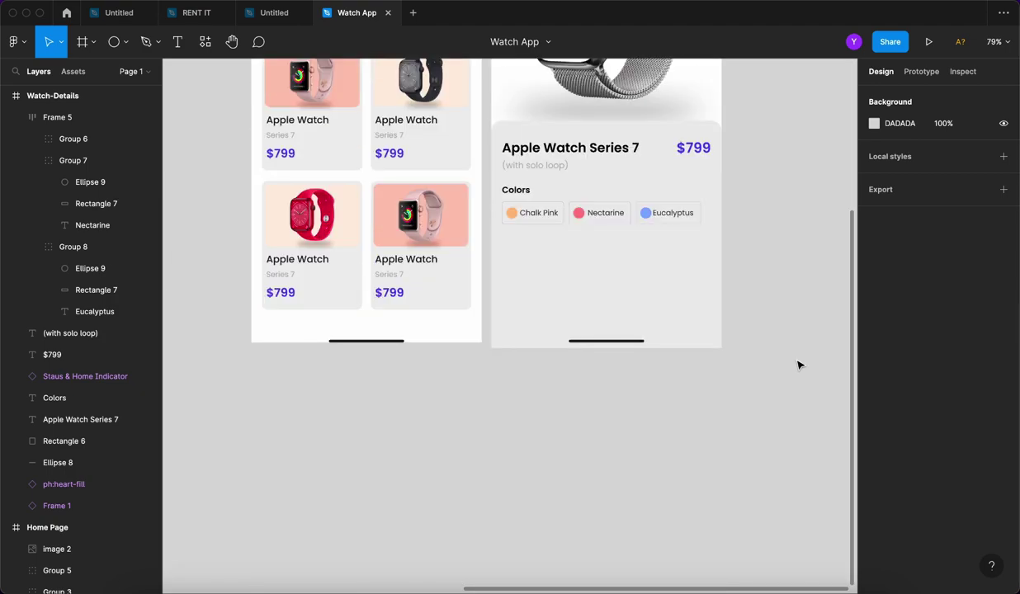
scroll(799, 364, right, 2)
scroll(799, 364, up, 3)
scroll(640, 331, up, 3)
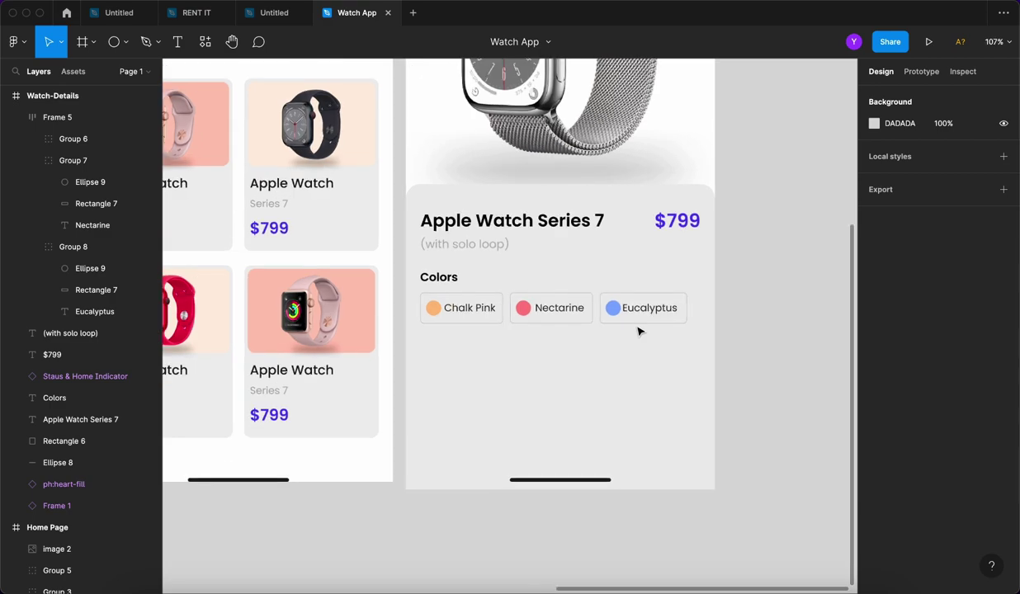
scroll(638, 331, up, 1)
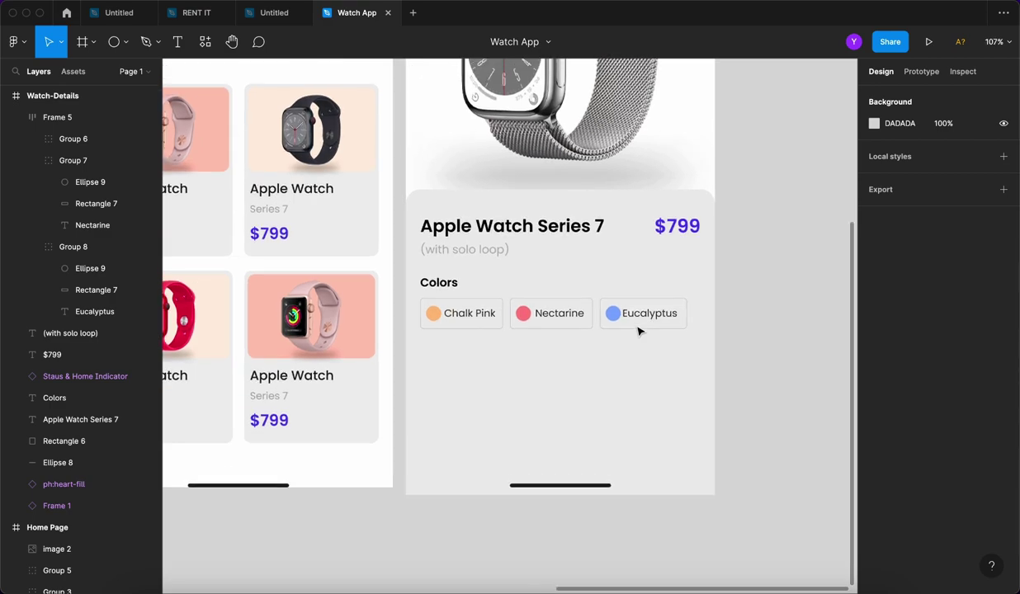
scroll(638, 331, down, 5)
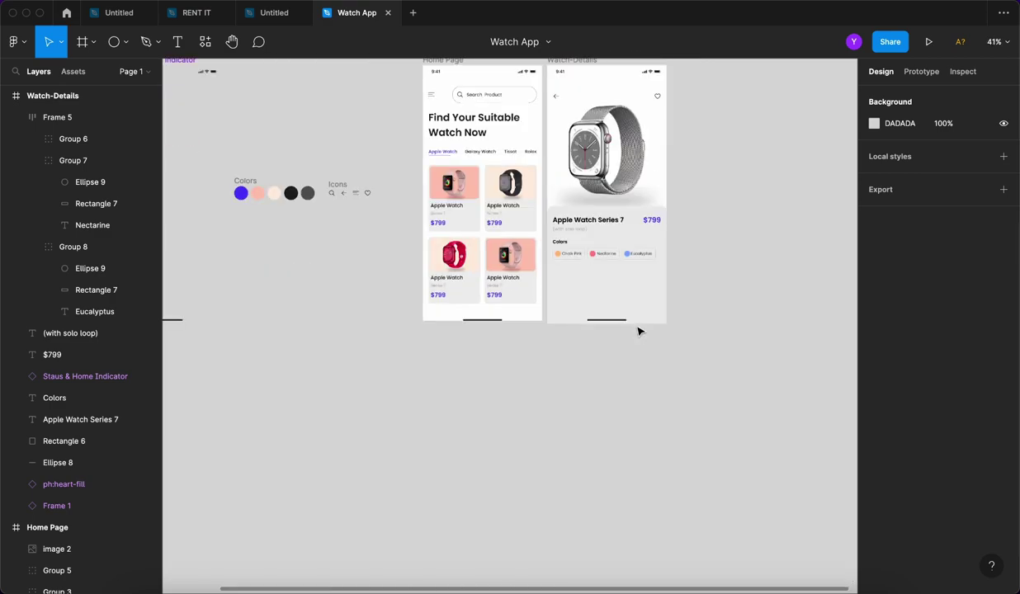
scroll(638, 331, up, 4)
scroll(640, 330, up, 1)
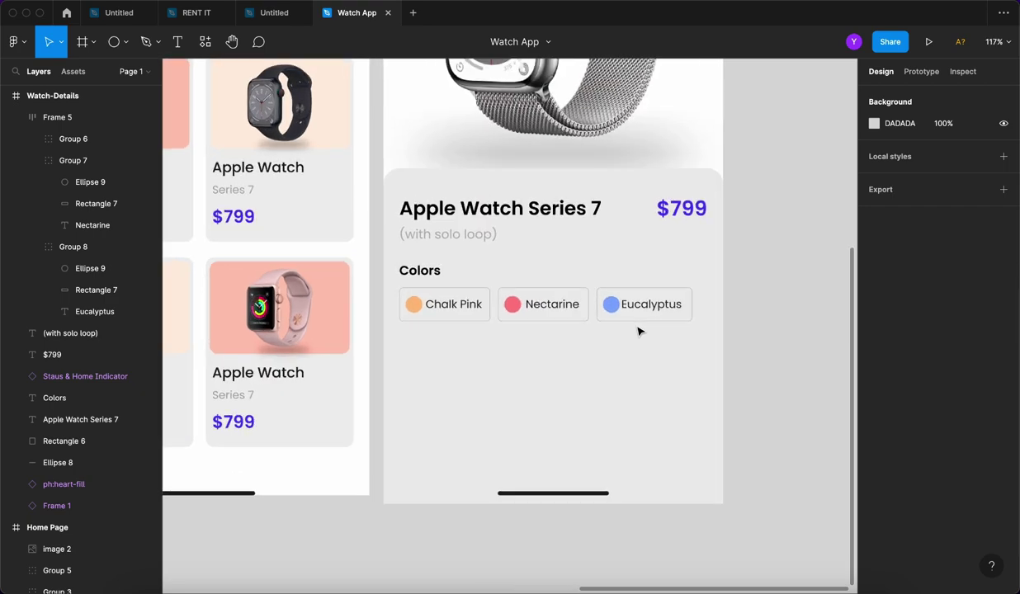
Add the text "Details" below the color swatches on the Watch-Details screen.
click(174, 43)
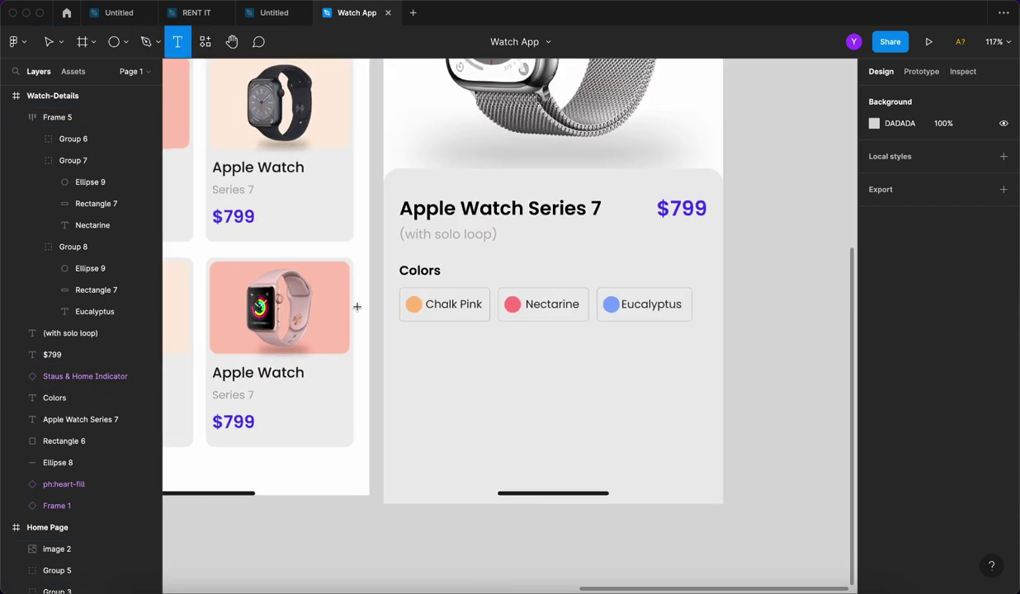
click(387, 338)
text(Details)
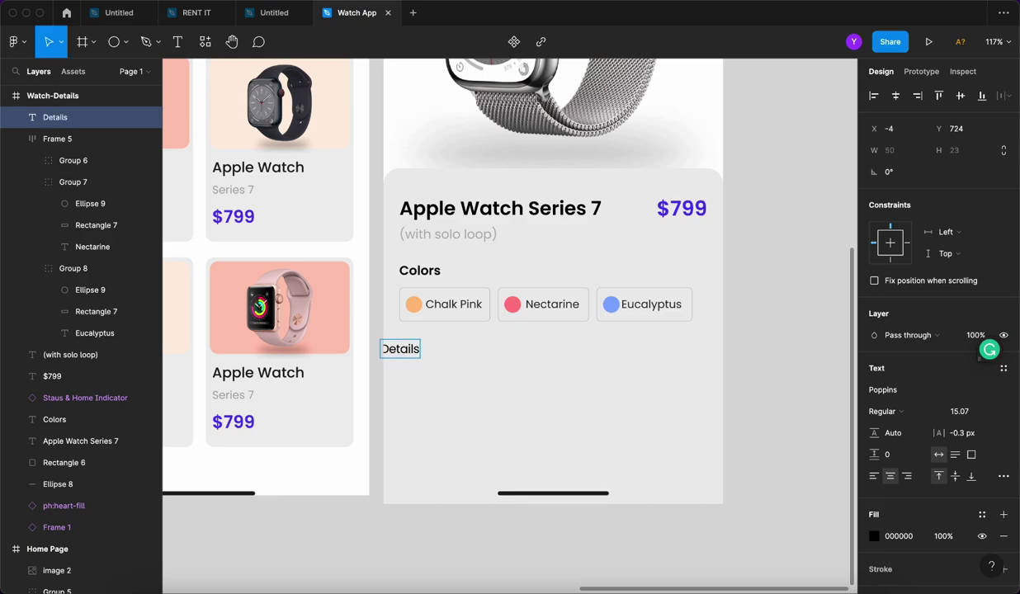
key(Escape)
Align the "Details" text with the left edge of the swatches at X 20 and lower it to Y 721.
drag(403, 347, 432, 342)
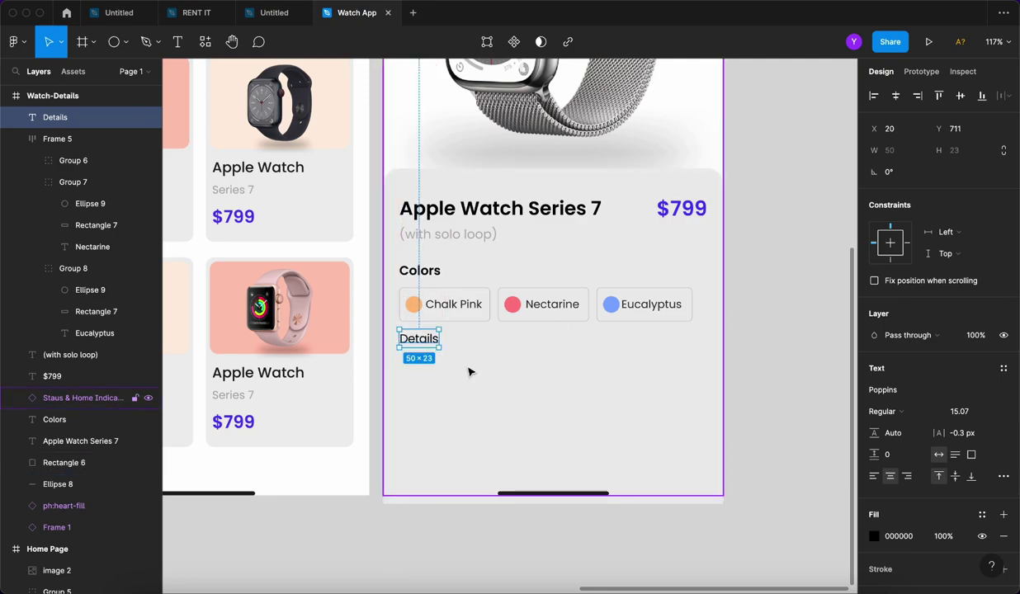
scroll(429, 339, up, 3)
scroll(433, 346, down, 1)
key(Down)
key(Down)
key(Down)
key(Down)
key(Down)
key(Down)
key(Down)
key(Down)
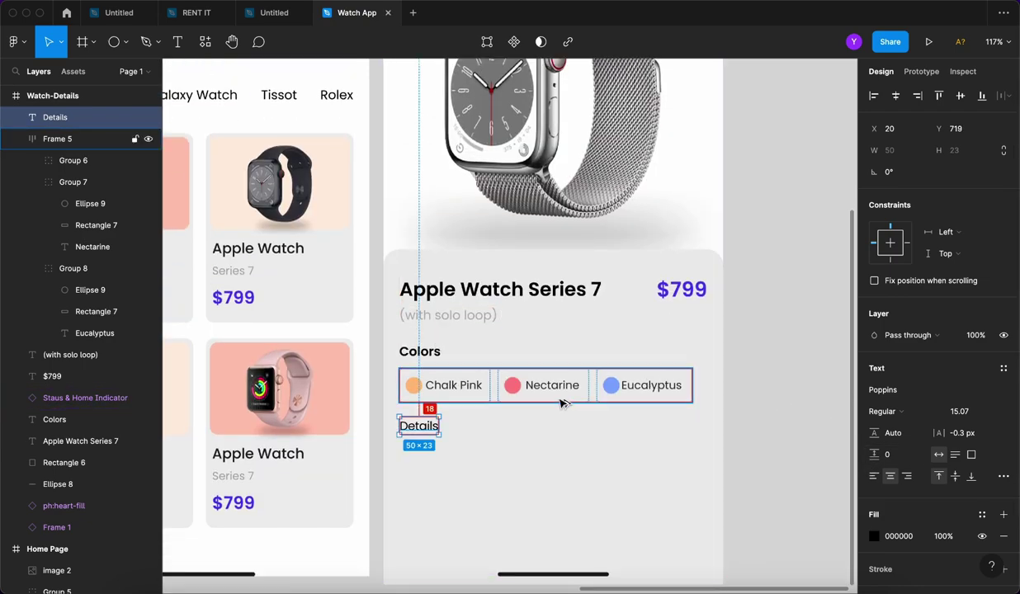
key(Down)
key(Down)
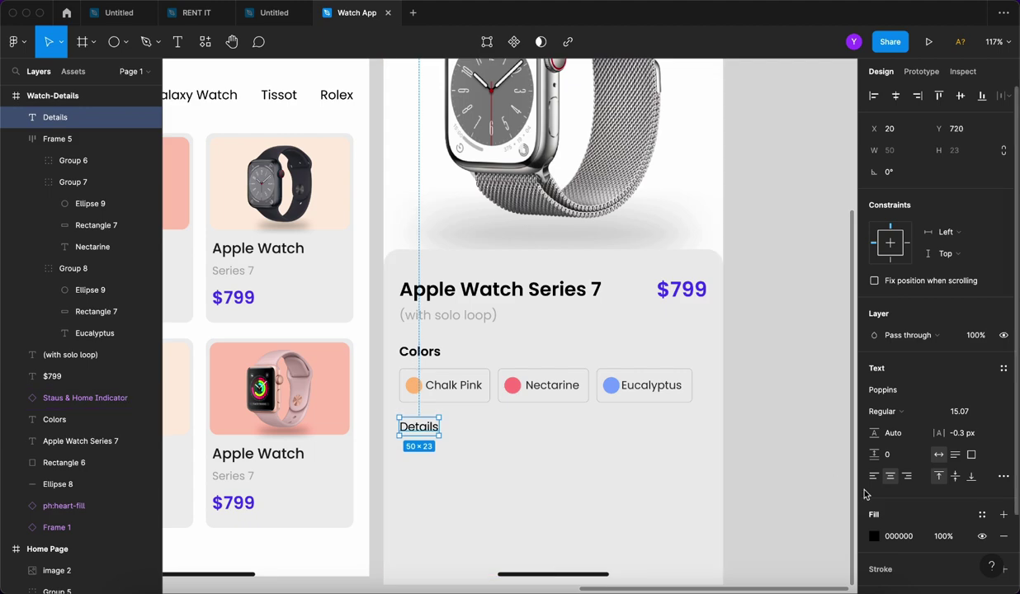
Fill the "Details" text with the document's purple-blue color 4F37EC.
click(875, 537)
click(761, 530)
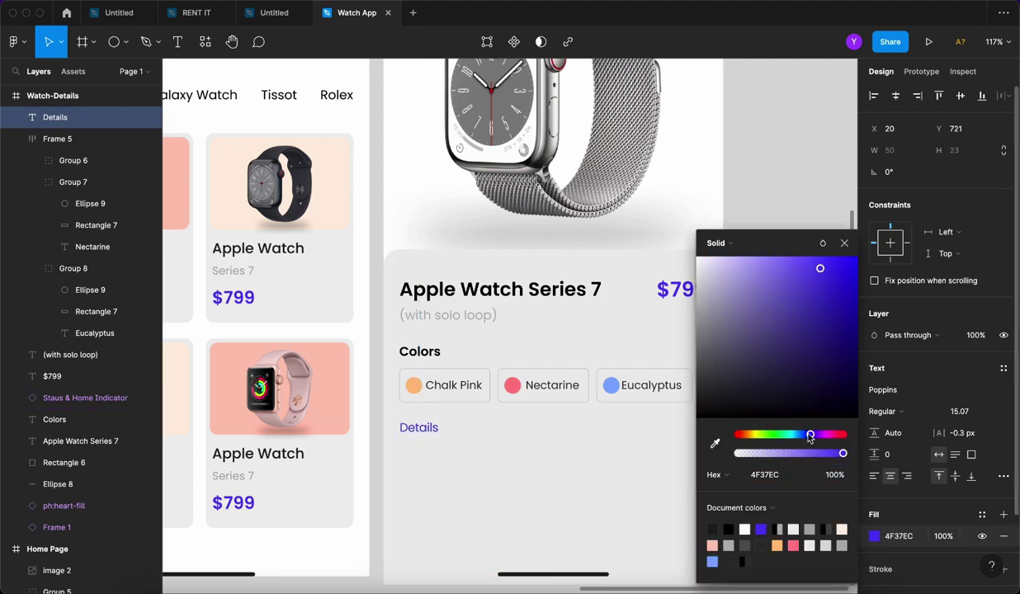
click(844, 242)
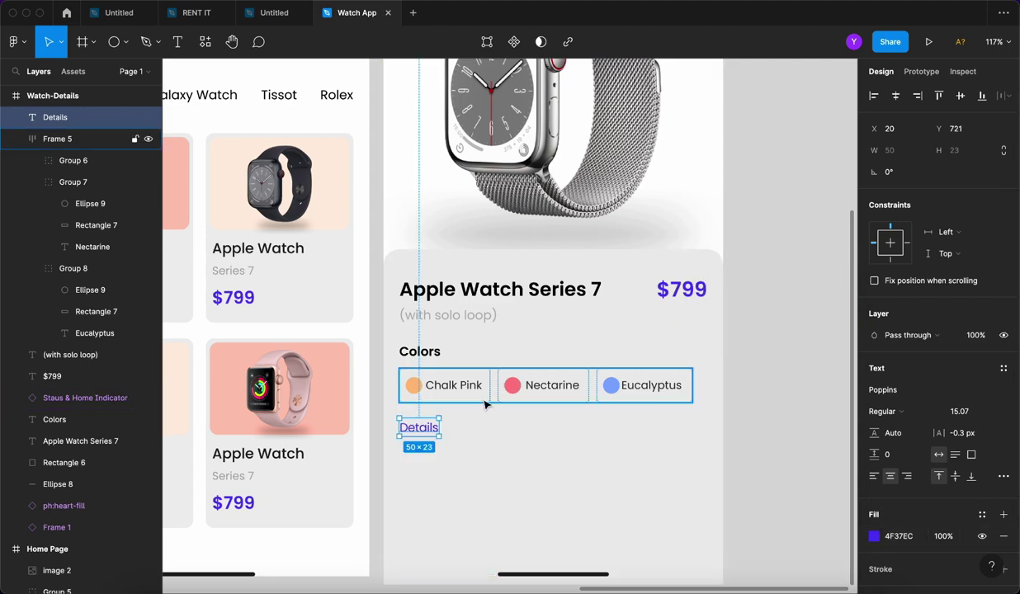
Format the "Details" text as Poppins Medium, size 16 with 0 letter spacing, and realign it to X 20.
scroll(411, 440, up, 10)
click(881, 411)
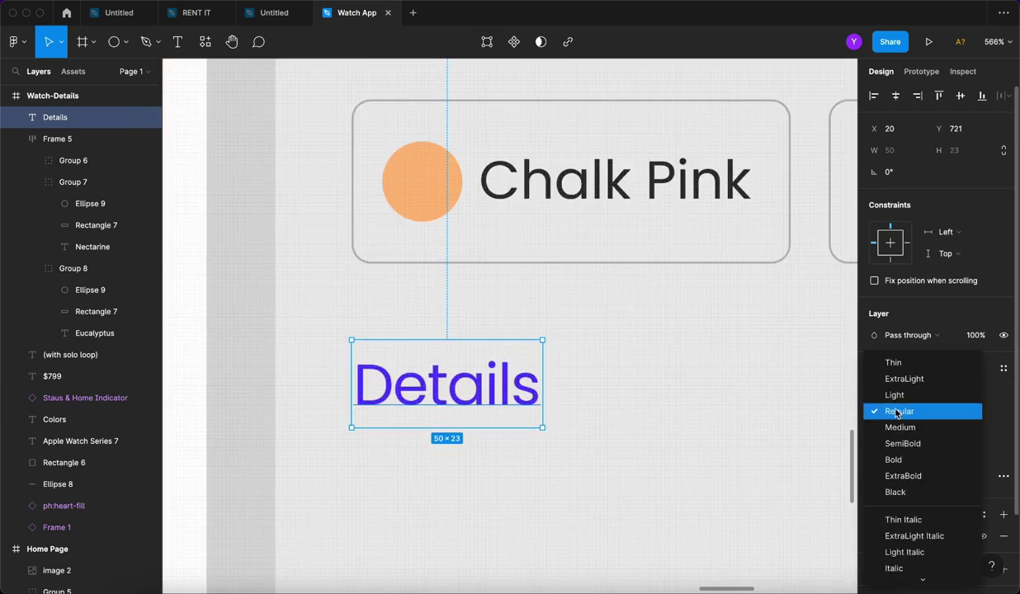
click(891, 426)
click(963, 412)
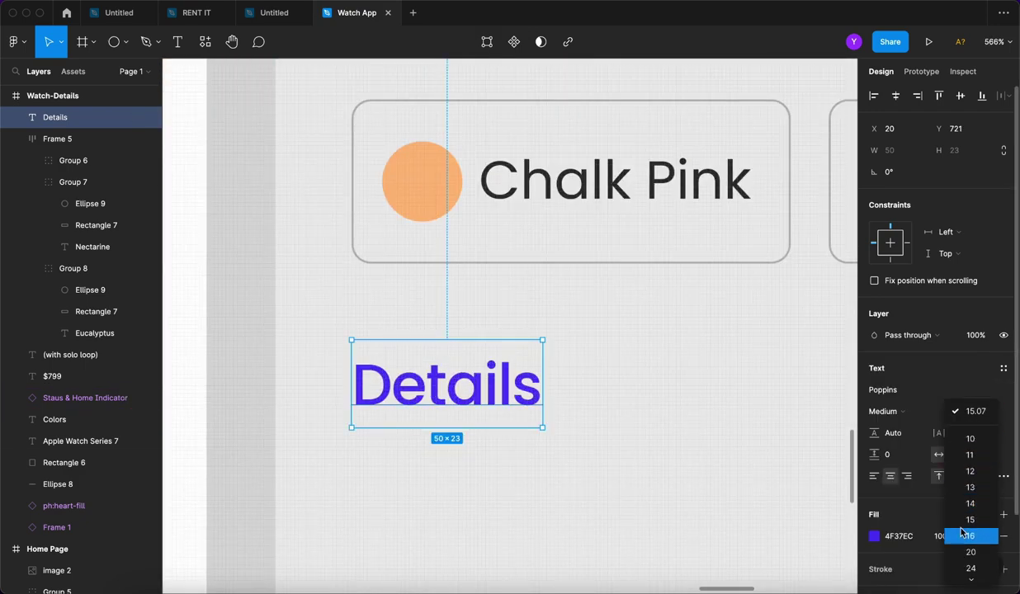
click(963, 537)
click(977, 435)
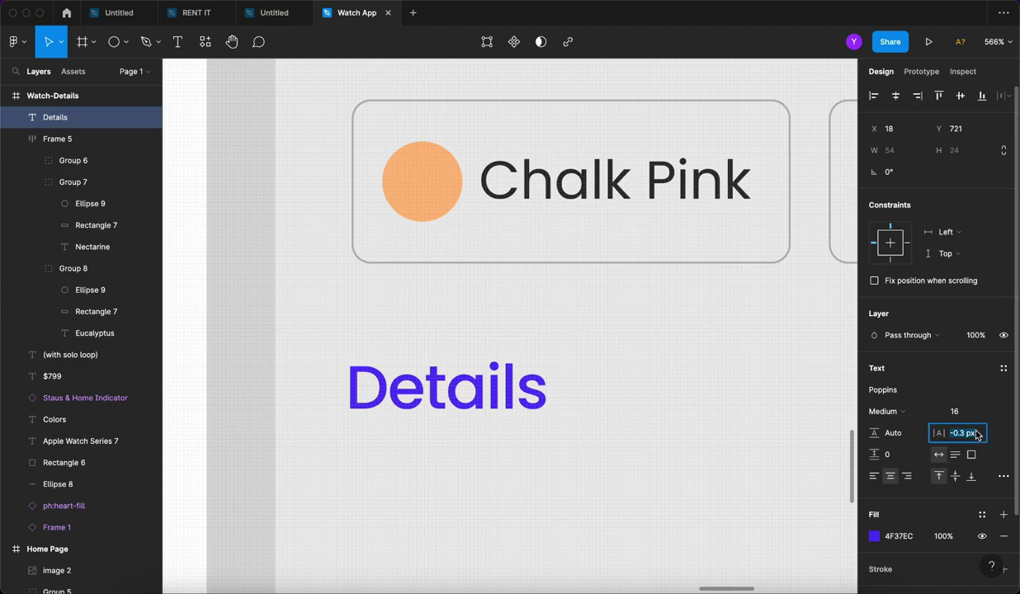
text(0)
key(Return)
drag(462, 394, 470, 395)
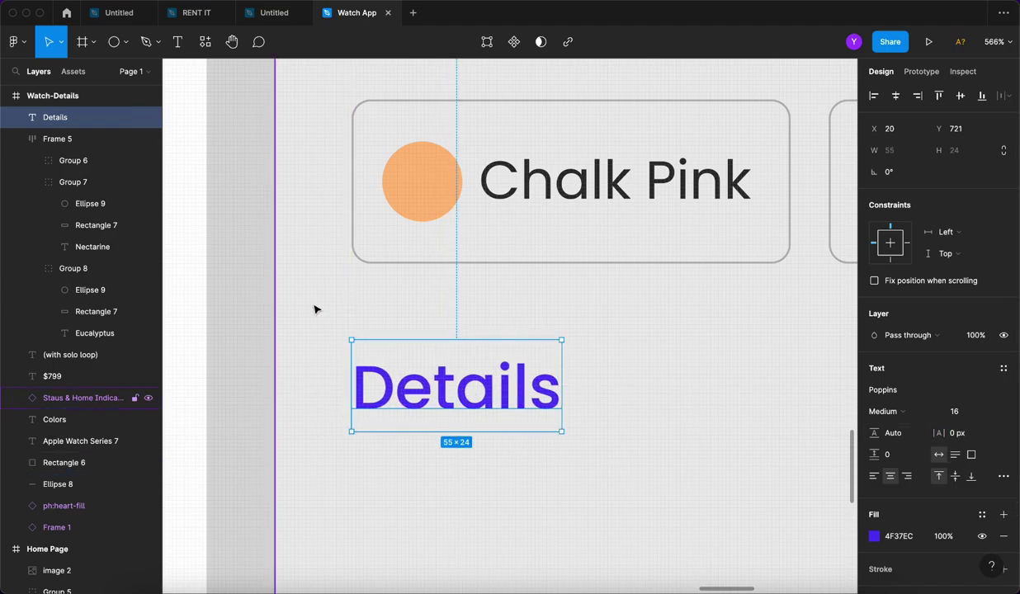
Draw a horizontal line about 43 wide as an underline close beneath the "Details" text, starting at X 20.
click(116, 42)
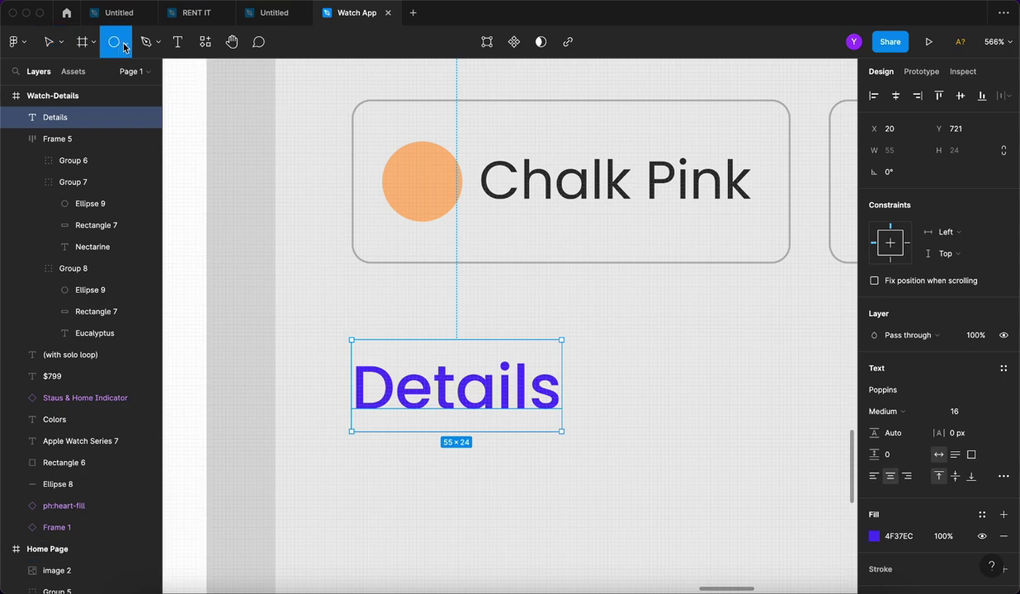
click(124, 47)
click(90, 89)
drag(352, 450, 517, 450)
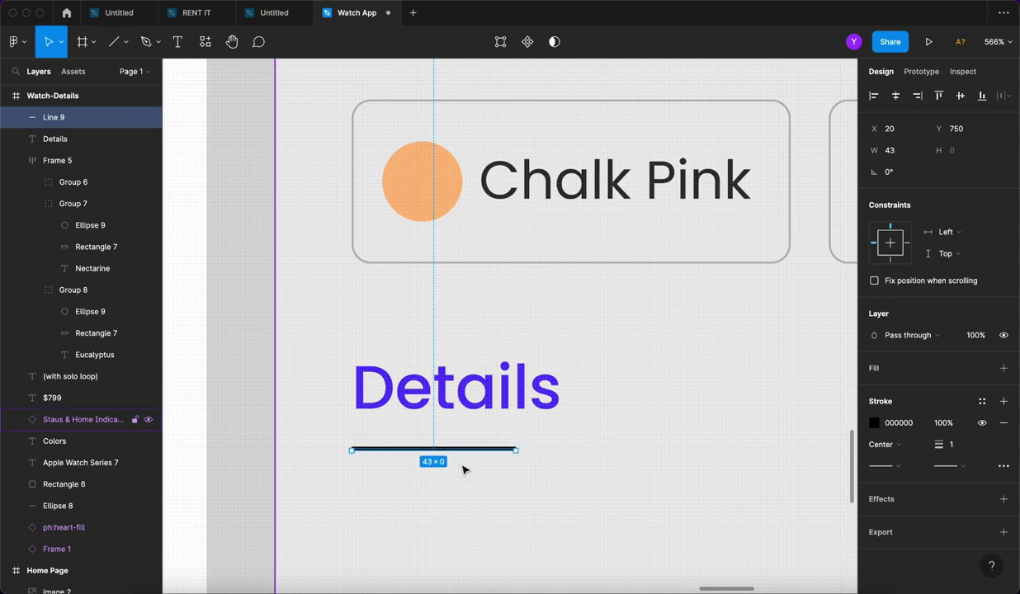
drag(434, 450, 444, 423)
Give the underline at Y 745 the color of the "Details" text, 4F37EC, and rounded ends.
key(i)
click(447, 400)
key(Up)
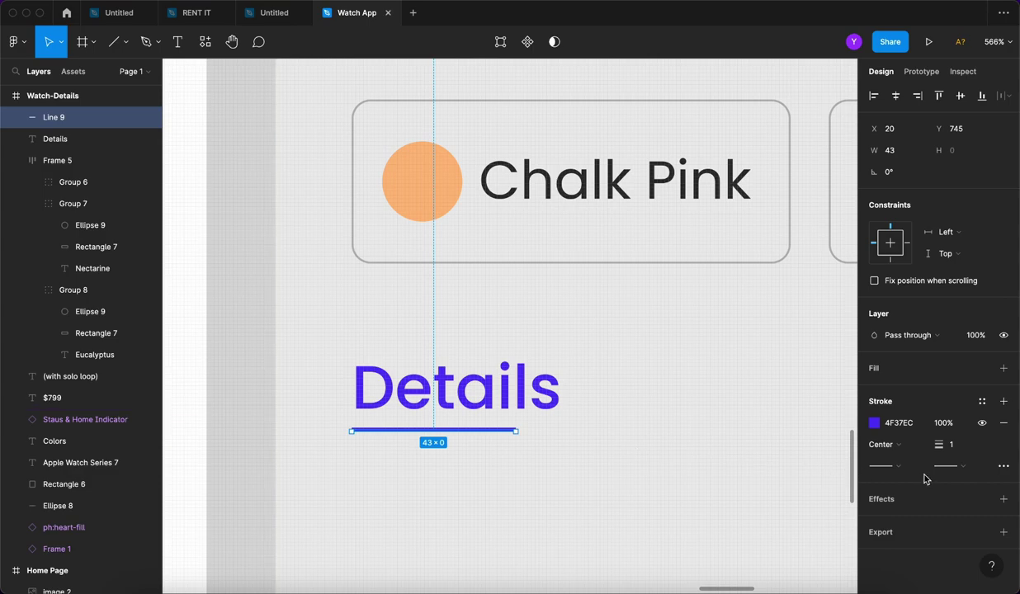
click(883, 465)
key(Escape)
Group the "Details" text with its underline and place a duplicate of the group beside it at X 95, Y 721.
shift+click(533, 421)
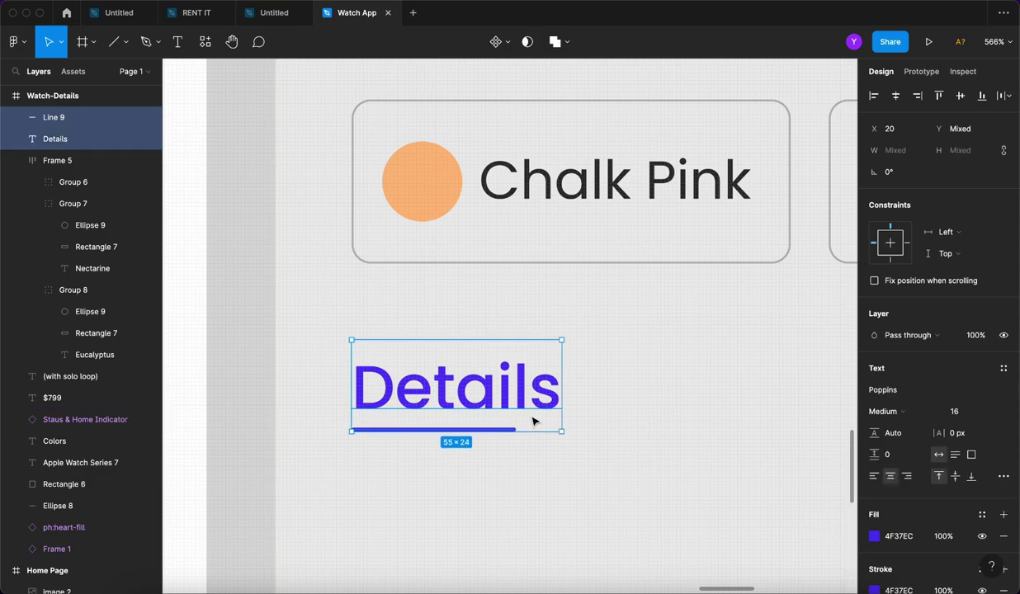
key(super+g)
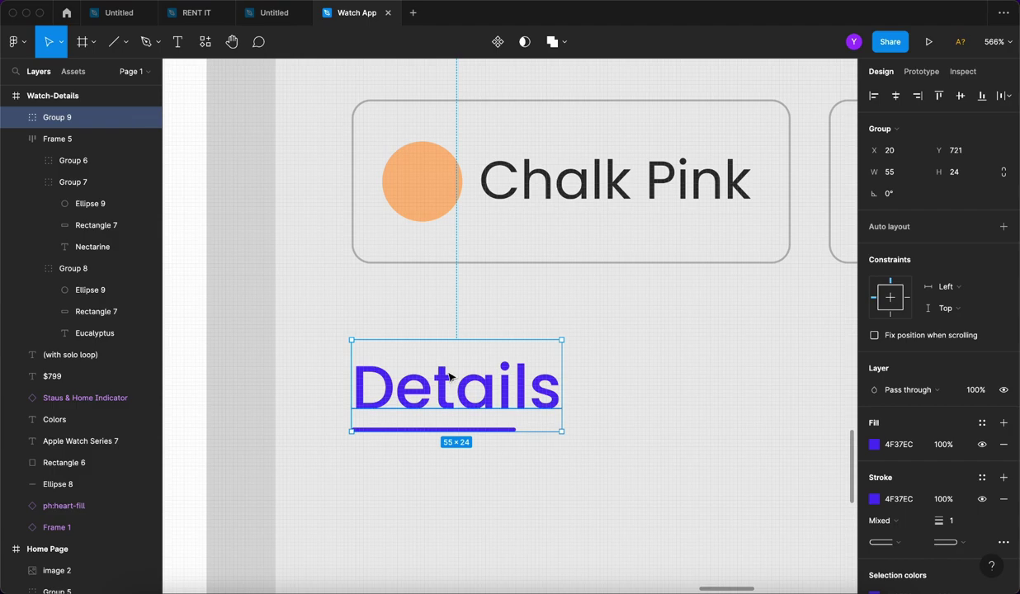
key(super+d)
drag(438, 380, 720, 392)
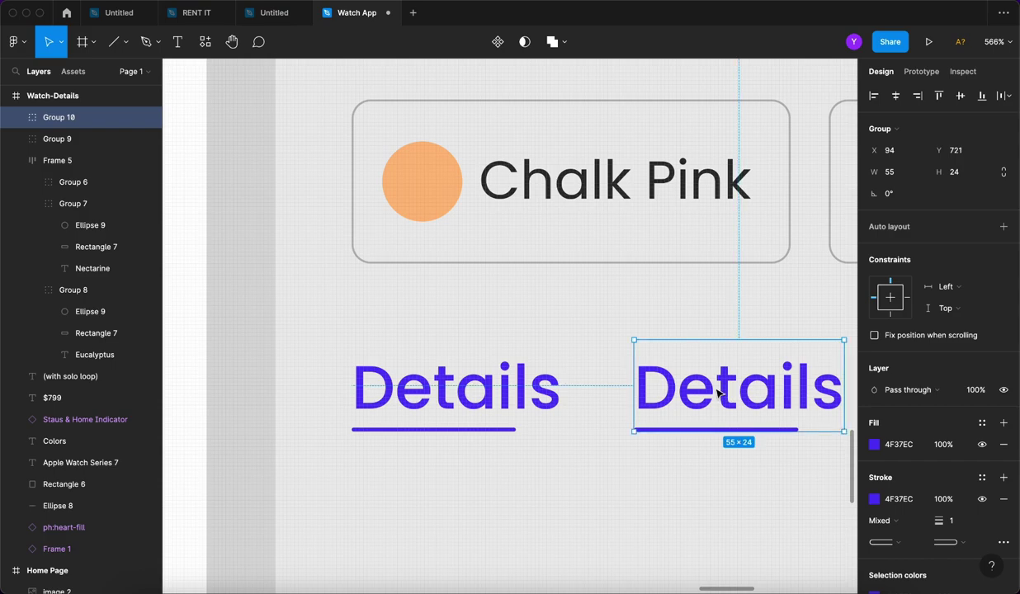
key(Right)
scroll(704, 426, up, 3)
scroll(725, 440, down, 3)
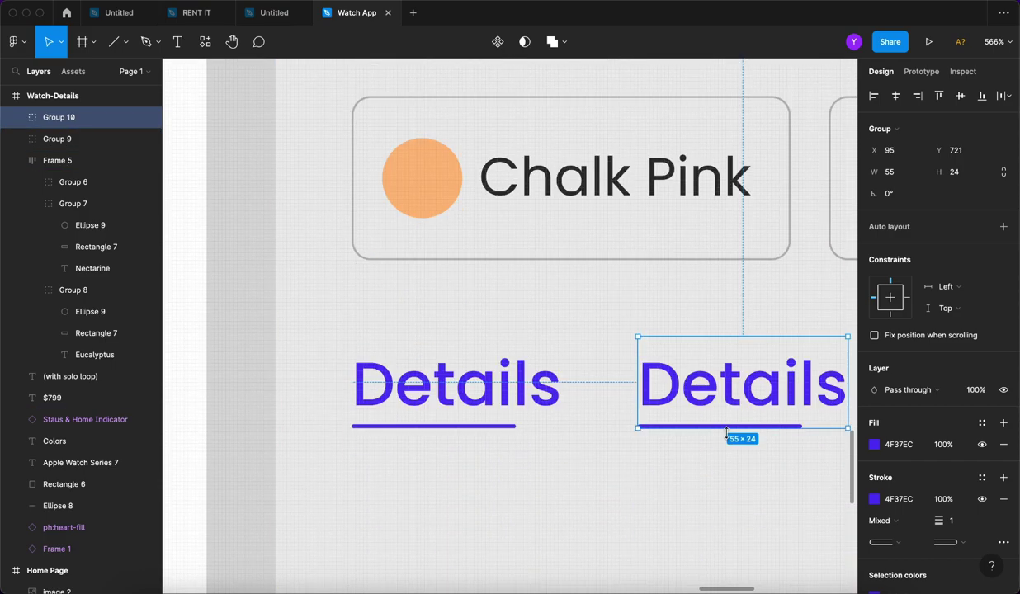
scroll(755, 430, up, 5)
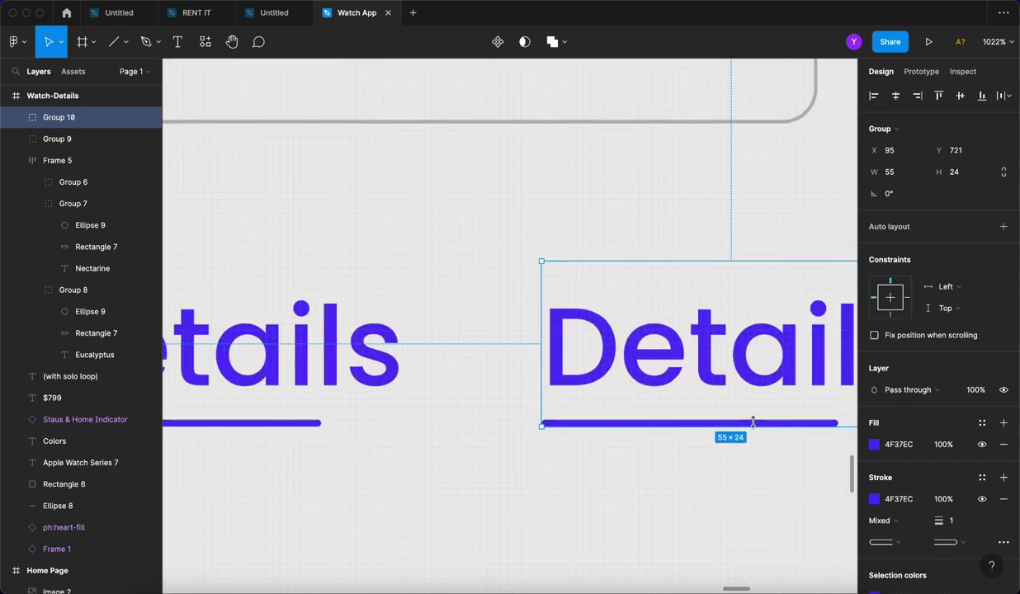
Delete the underline from the duplicated tab group, change its text to "Review" and left-align the text.
double_click(756, 423)
key(Delete)
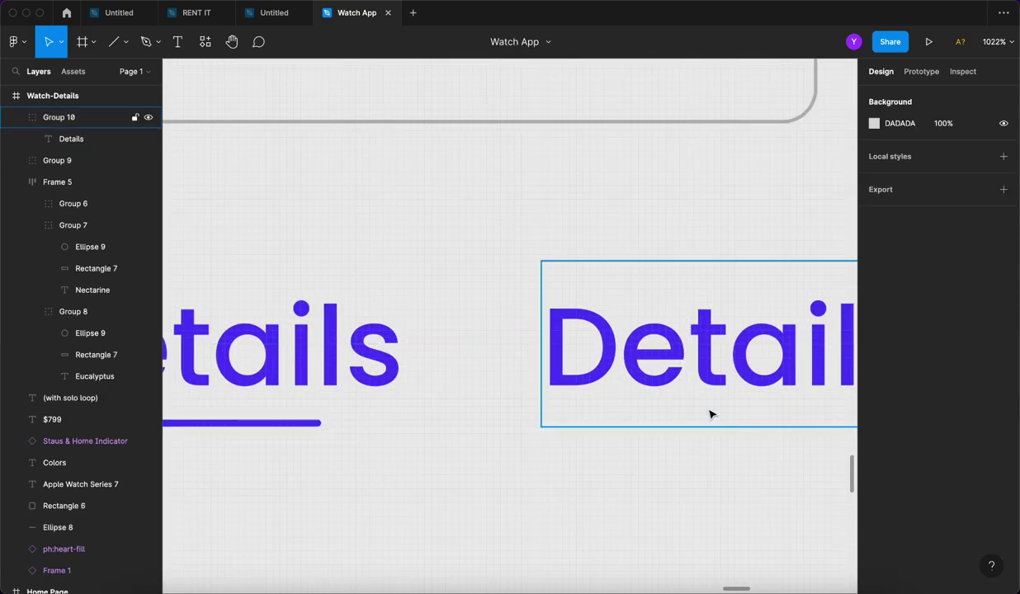
click(659, 384)
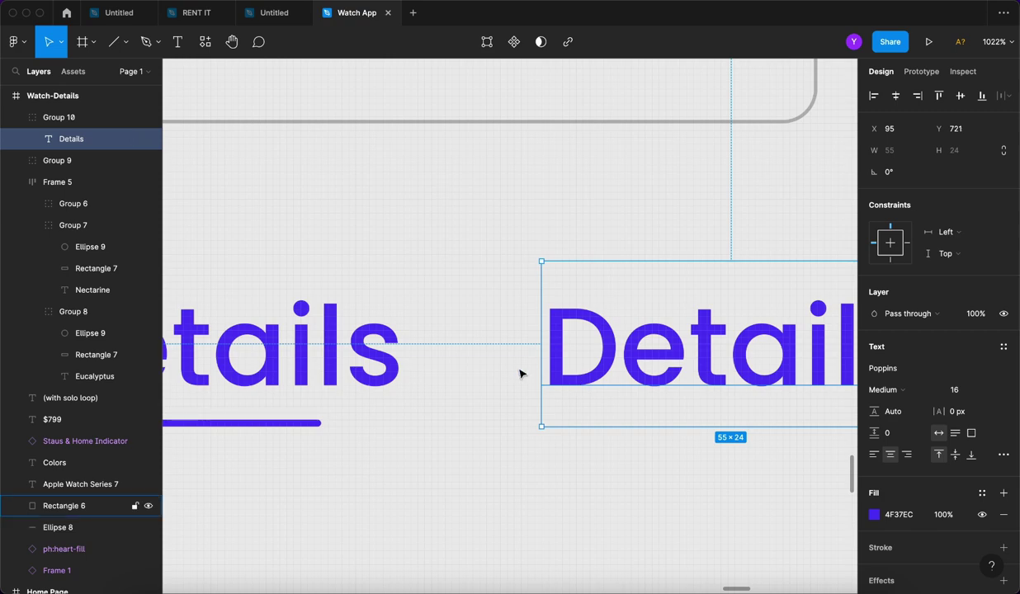
scroll(520, 374, down, 1)
scroll(521, 374, down, 2)
scroll(724, 346, up, 4)
double_click(575, 369)
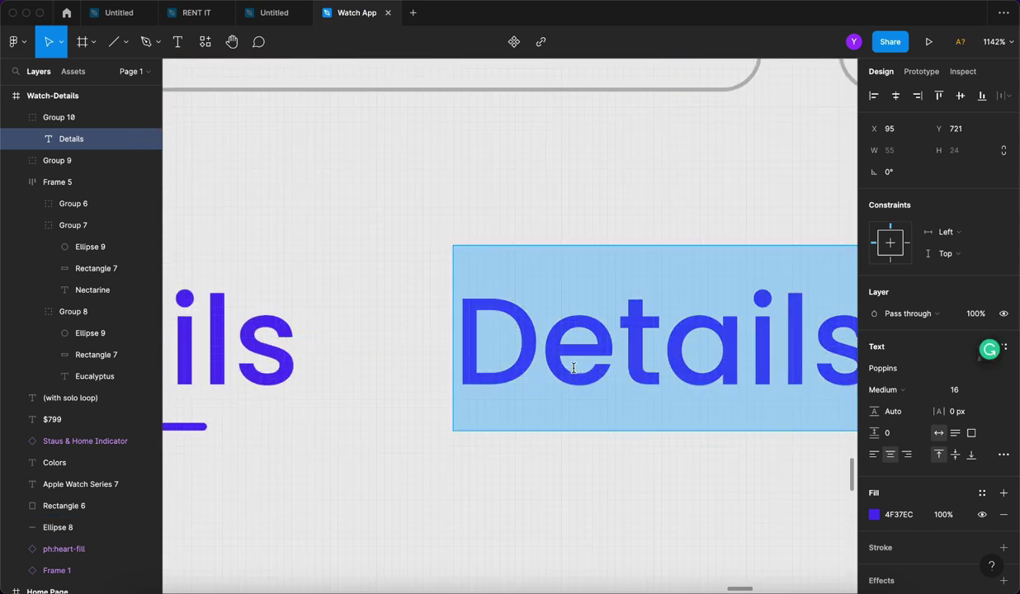
text(Review)
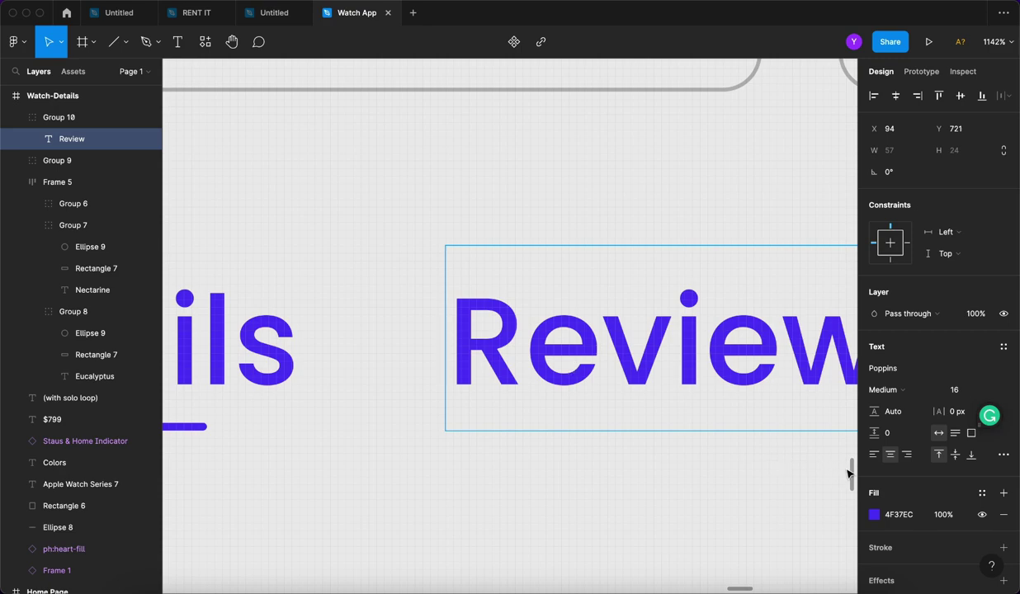
key(Escape)
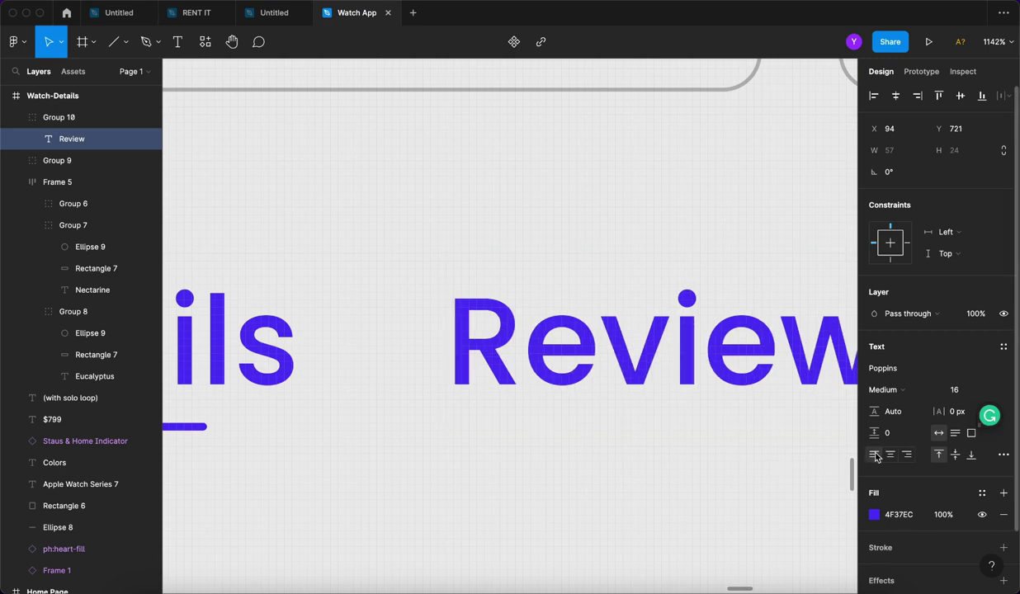
Position the "Review" text at X 95, level with the "Details" text.
scroll(351, 364, down, 5)
drag(417, 356, 422, 355)
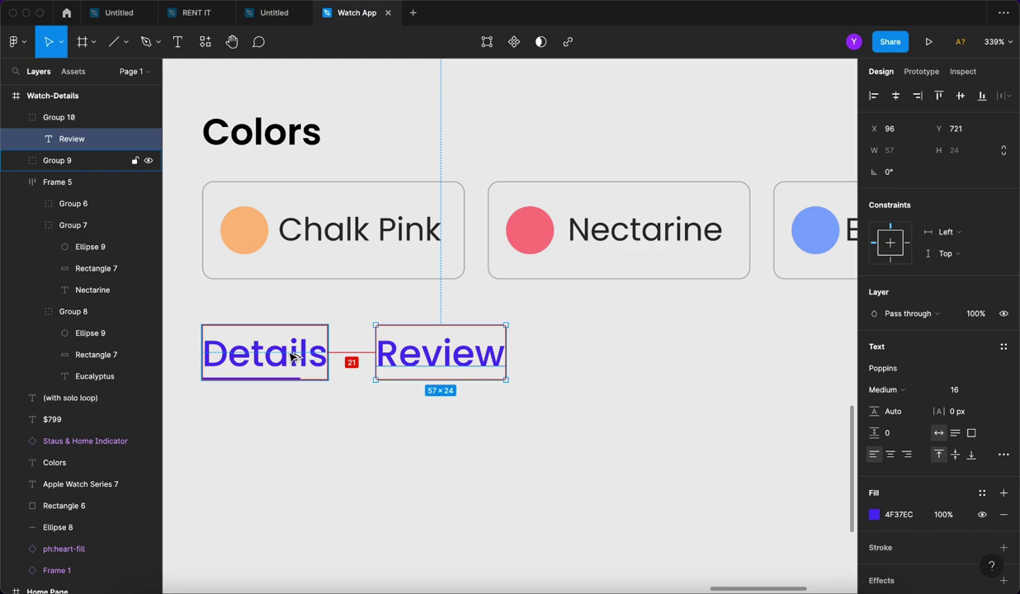
key(Left)
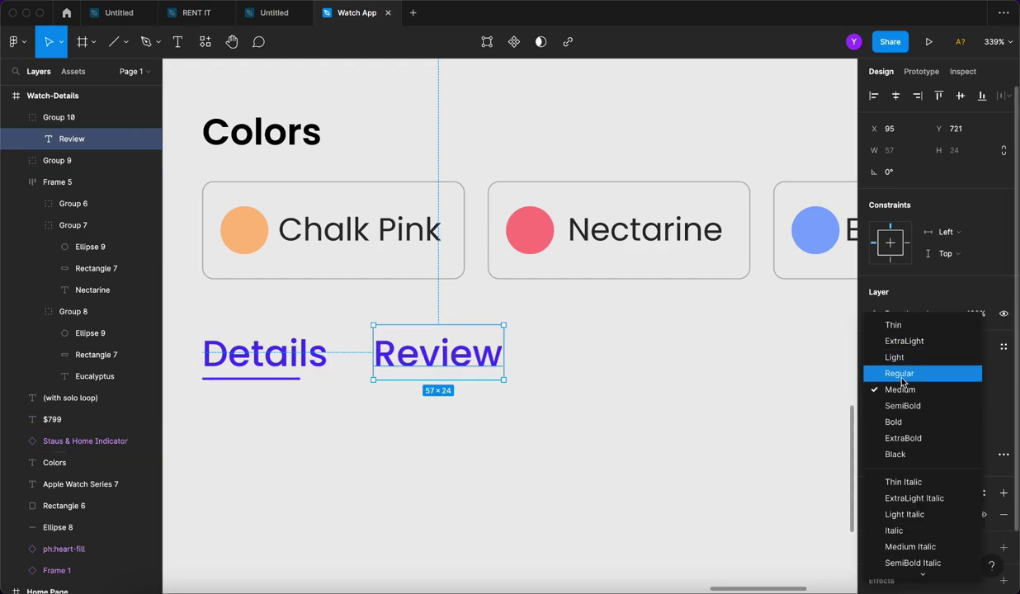
Set the "Review" text to Regular weight and give it the grey fill 878787.
click(900, 373)
click(875, 515)
text(8C8C8C)
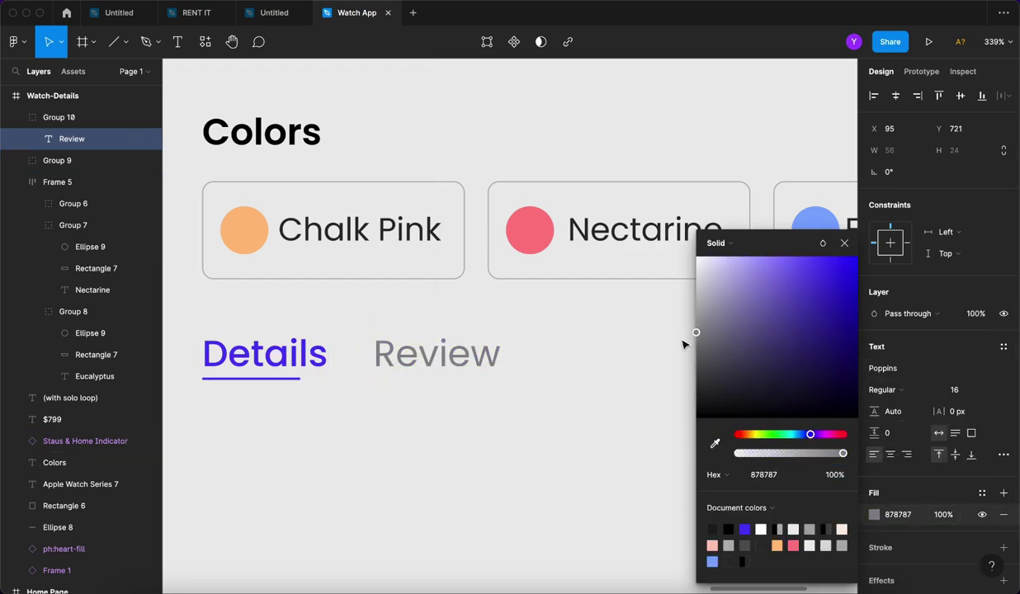
key(Return)
click(566, 431)
Add the text "Add To Cart" near the bottom of the Watch-Details screen, above the home indicator.
scroll(628, 437, down, 10)
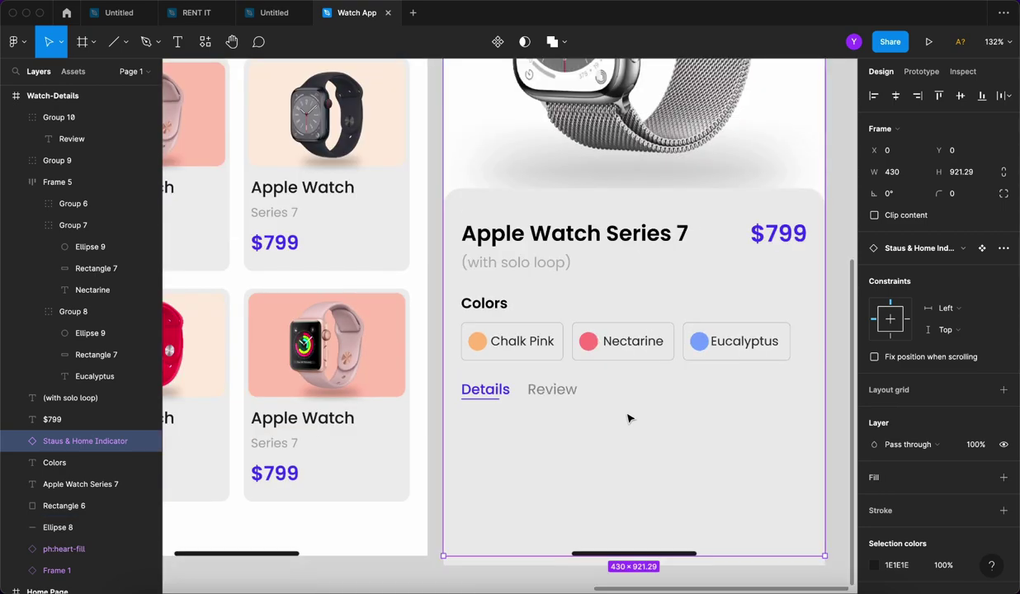
scroll(686, 479, down, 2)
click(714, 530)
scroll(713, 412, up, 5)
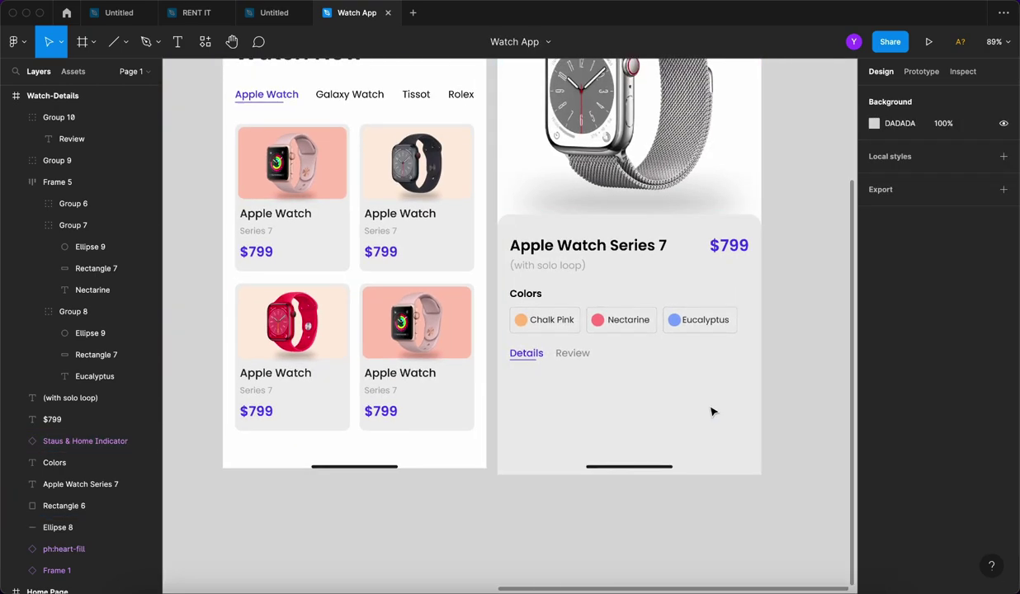
scroll(695, 410, down, 1)
scroll(615, 411, up, 3)
scroll(561, 402, up, 2)
key(t)
click(576, 403)
text(A)
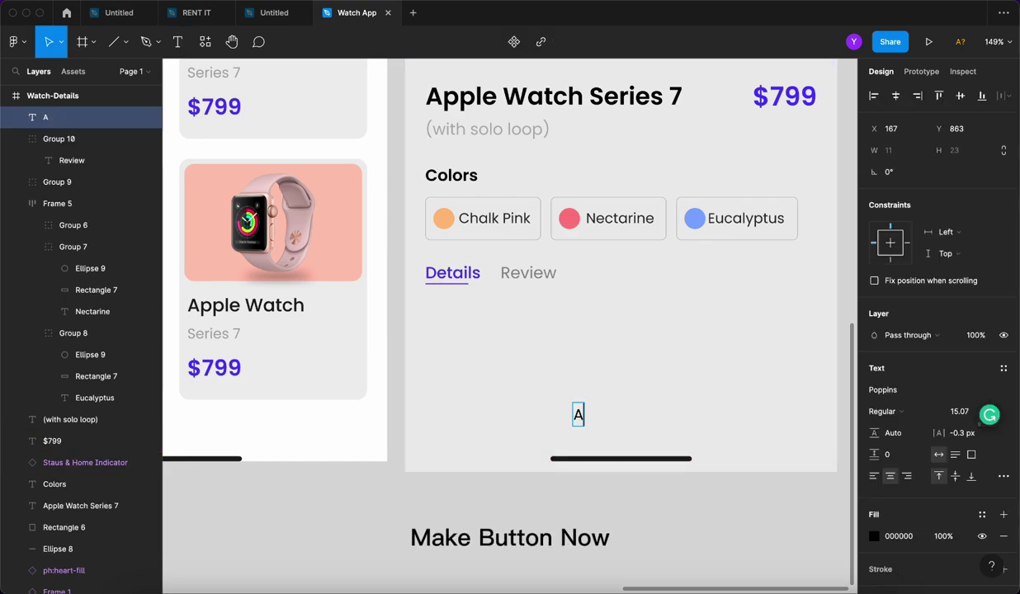
text(dd To)
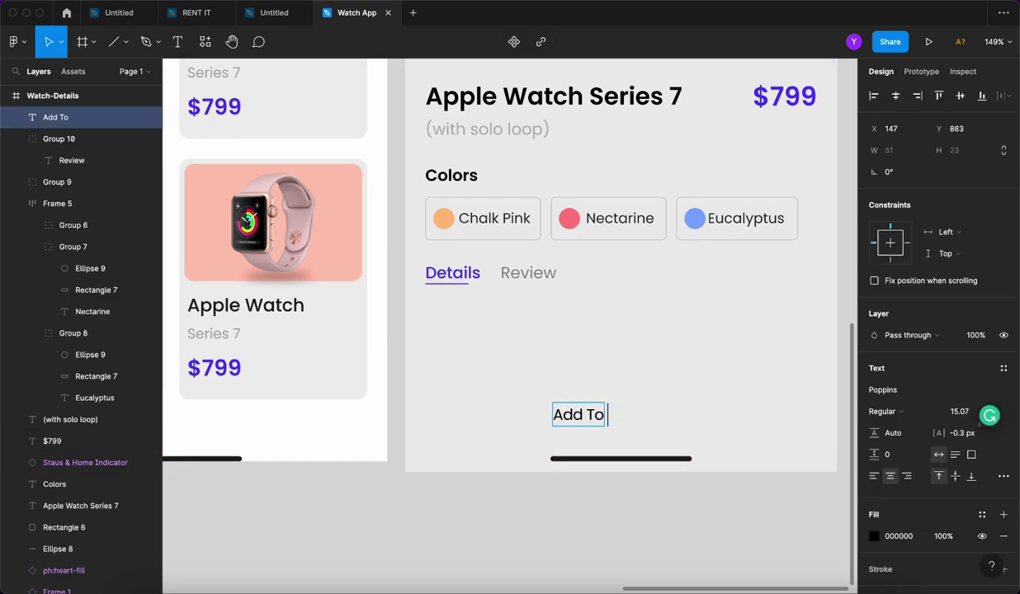
text( Cart)
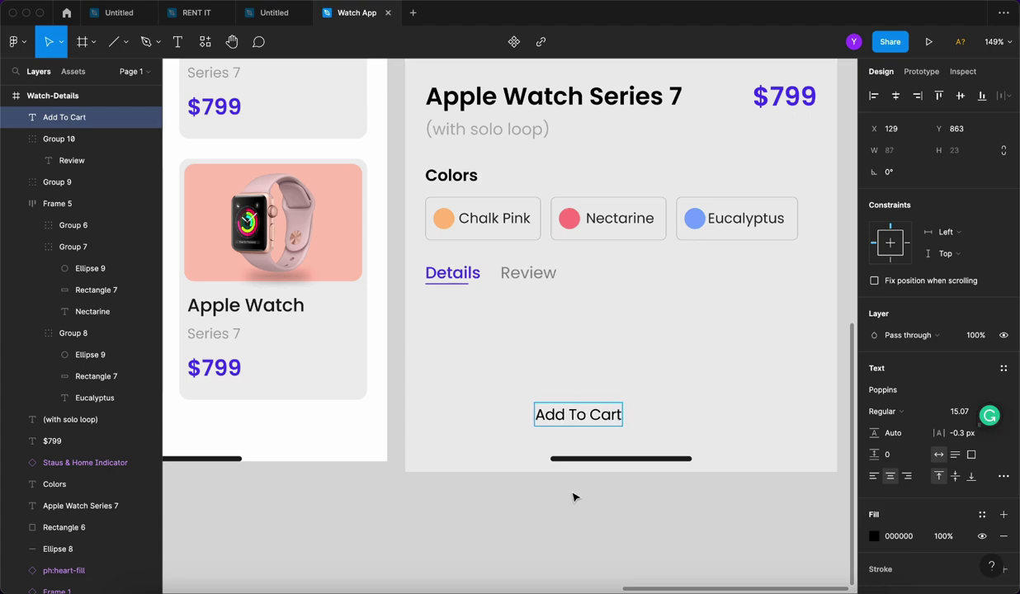
key(Escape)
Set the "Add To Cart" text to size 18 with 0 letter spacing.
click(975, 416)
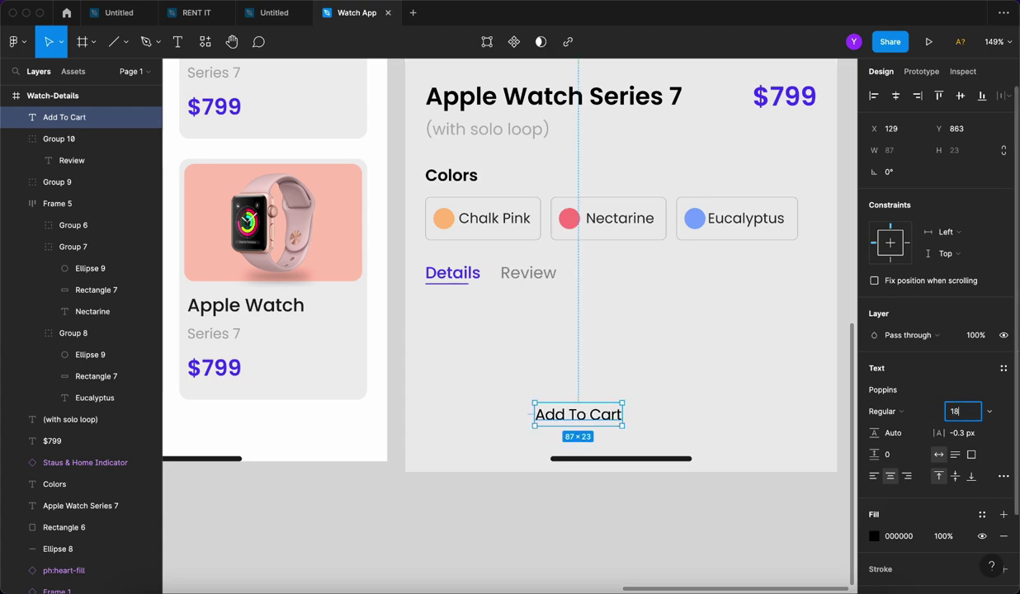
key(Return)
click(968, 438)
text(0)
key(Return)
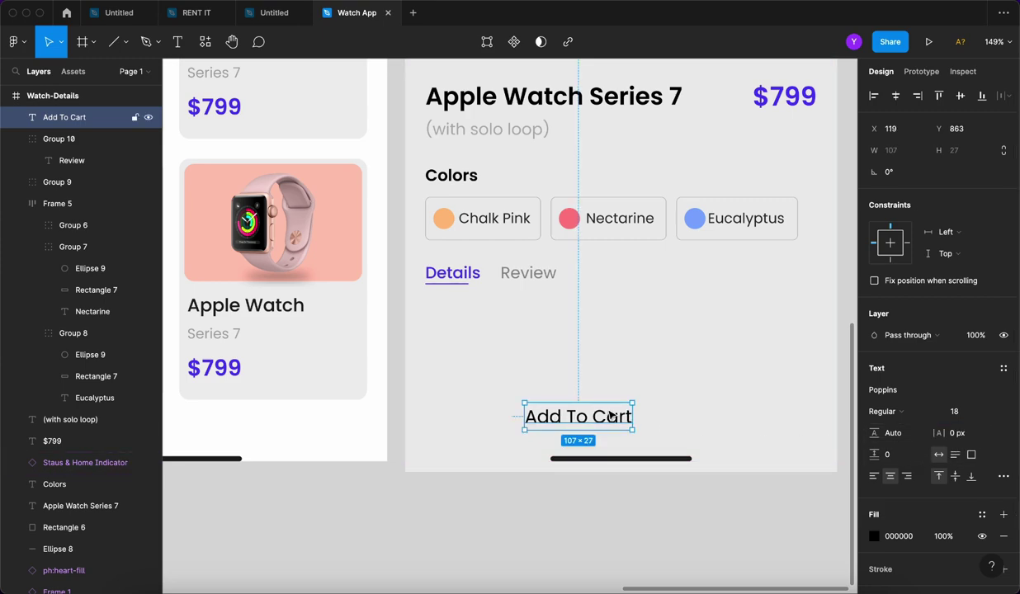
Wrap the "Add To Cart" text in an auto layout frame with centered content, horizontal padding 20 and vertical padding 12.
key(shift+a)
click(910, 345)
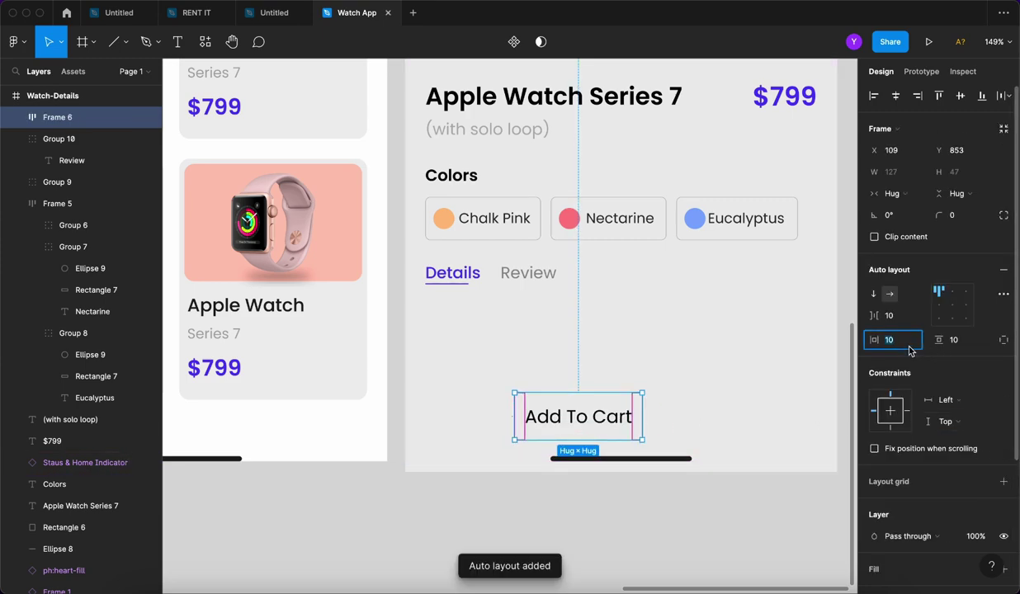
text(20)
key(Tab)
text(12)
key(Return)
click(953, 305)
Set the button frame's horizontal padding to 50 and vertical padding to 14, and center it horizontally on the screen.
drag(615, 423, 635, 420)
click(893, 340)
text(50)
key(Return)
click(962, 340)
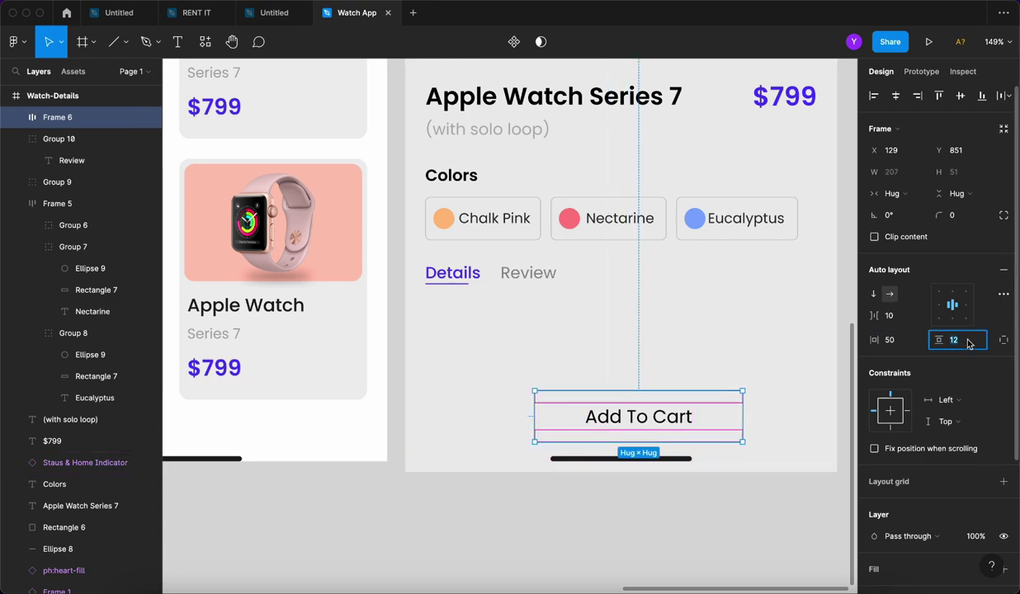
text(14)
key(Return)
click(917, 96)
click(896, 96)
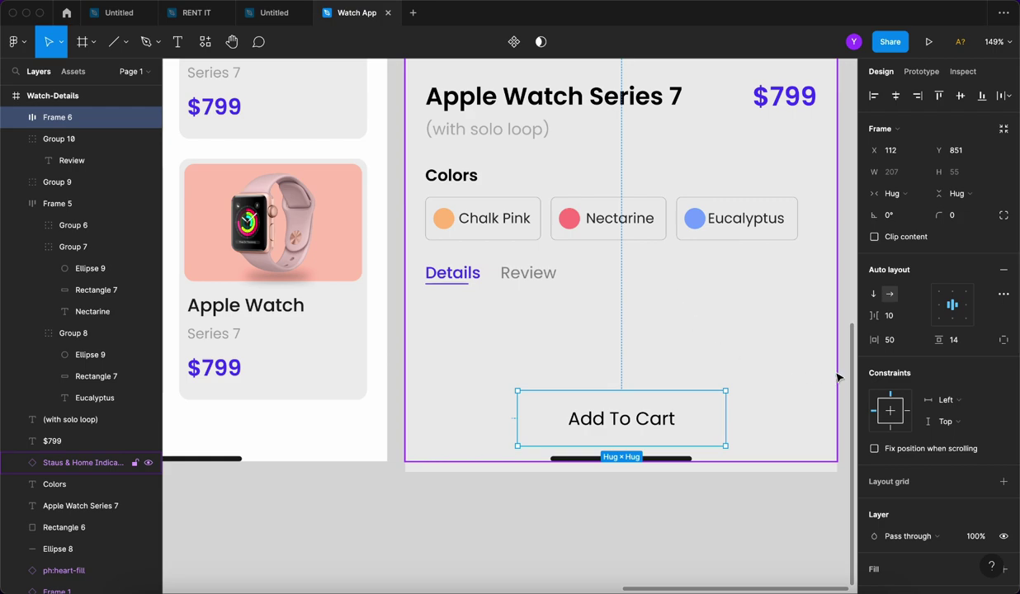
Fill the Add To Cart button with the document color 4F37EC and make its text white.
scroll(881, 495, down, 5)
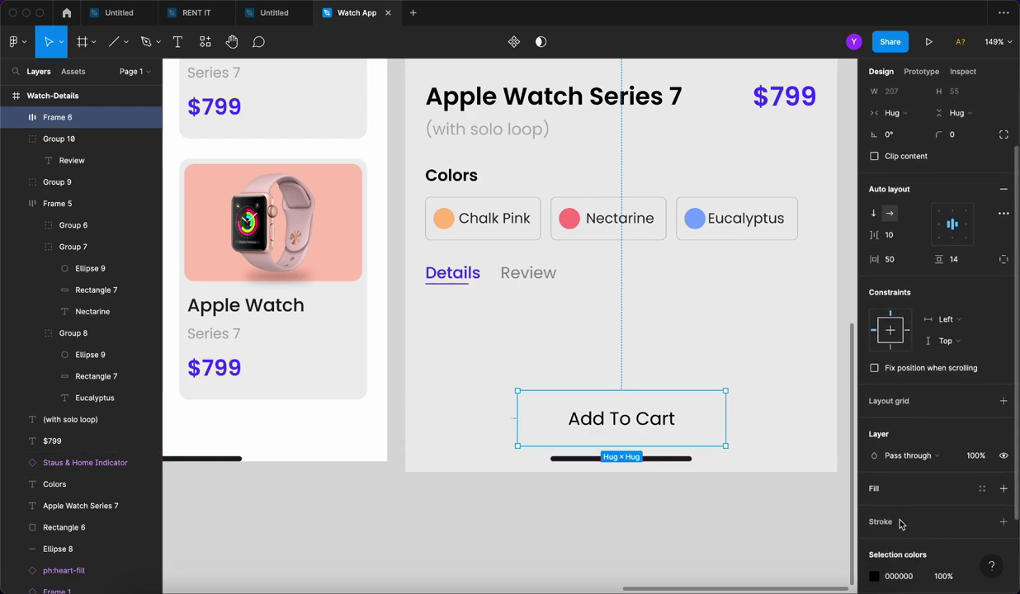
click(881, 492)
click(874, 494)
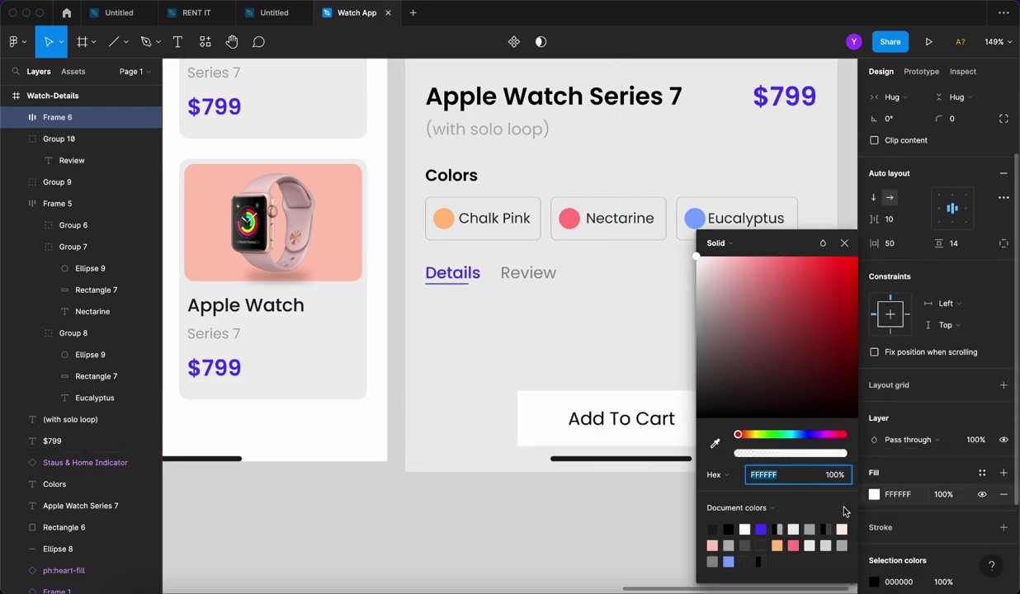
click(760, 530)
click(899, 583)
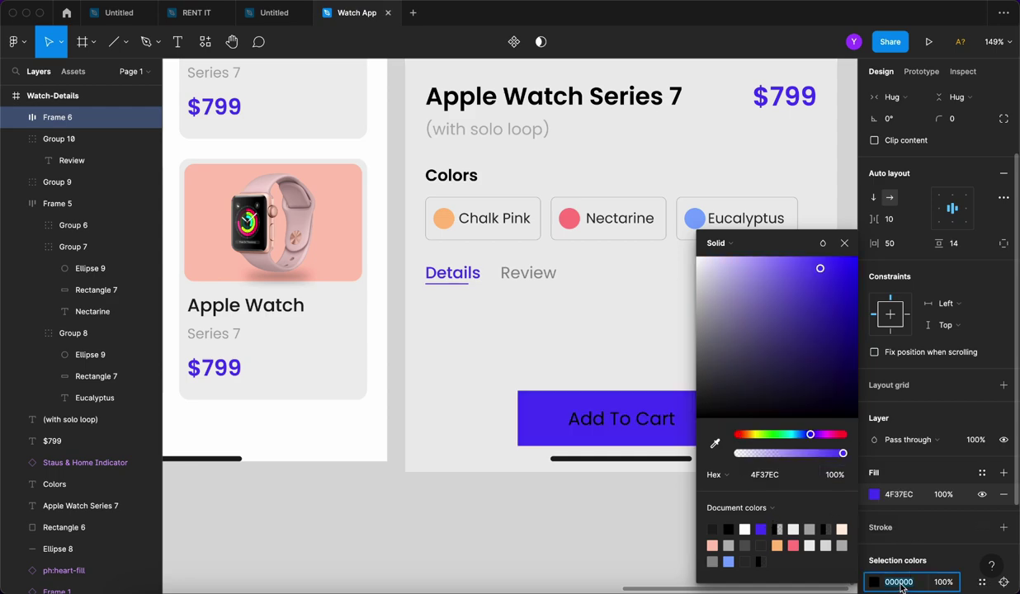
text(fff)
key(Return)
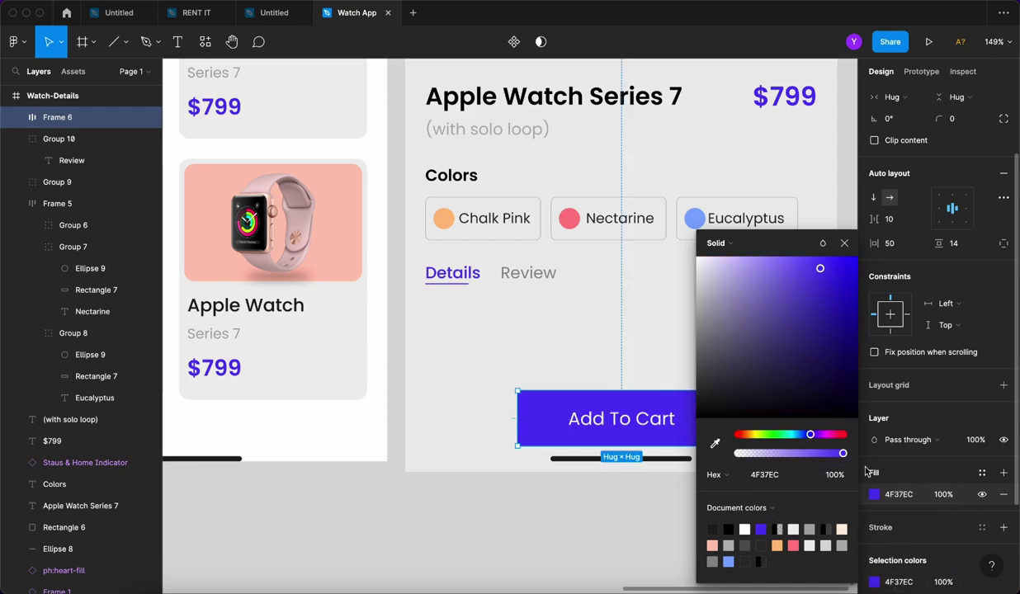
click(845, 243)
Move the button up to Y 848, set its vertical padding to 16 and horizontal padding to 80, and recenter it horizontally.
mouse_move(613, 419)
mouse_down()
mouse_move(600, 420)
mouse_move(612, 419)
mouse_up()
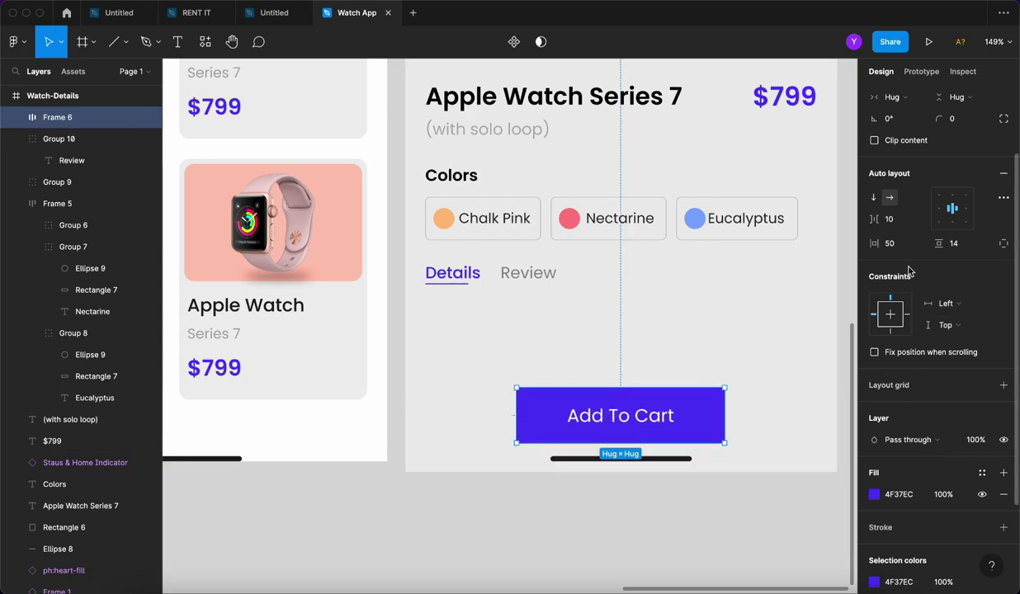
click(986, 246)
text(16)
key(Return)
click(912, 243)
text(70)
key(Return)
scroll(933, 194, up, 2)
text(80)
key(Return)
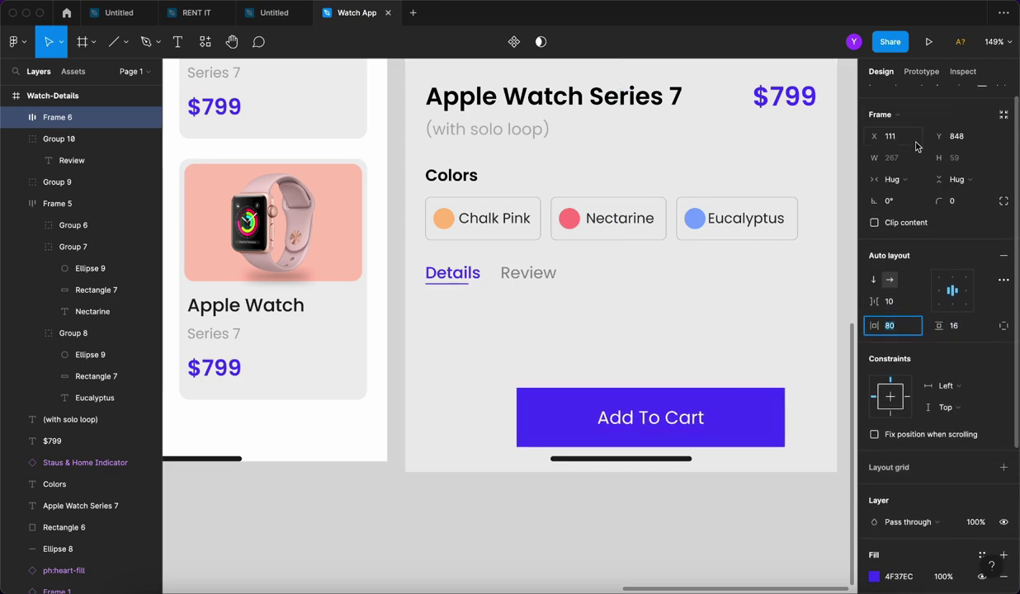
scroll(919, 144, up, 1)
click(896, 96)
Round the button's corners, trying radii of 20 and 10 before settling on 5.
click(931, 215)
text(20)
key(Return)
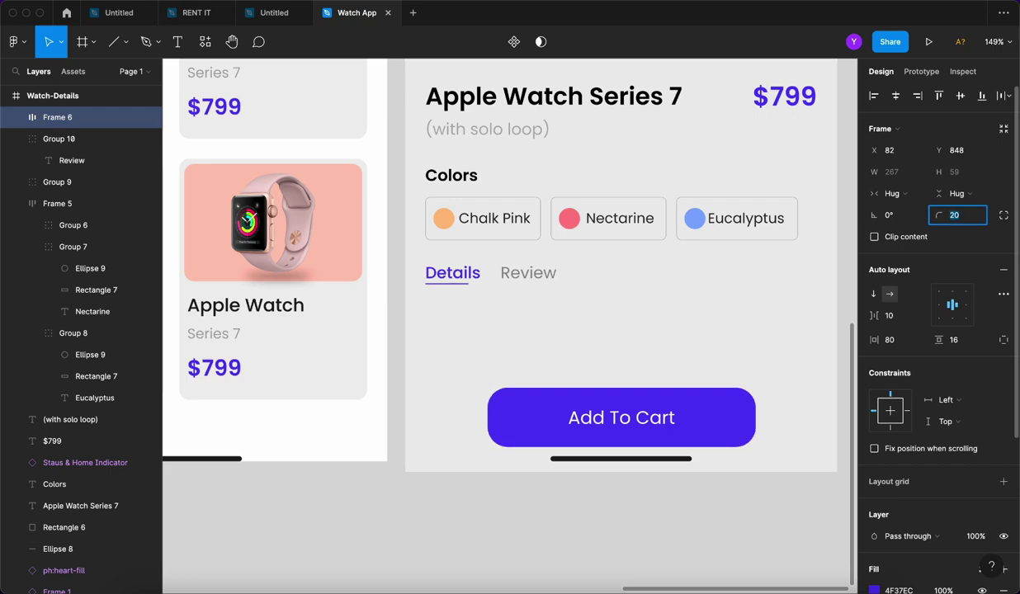
text(10)
key(Return)
text(1)
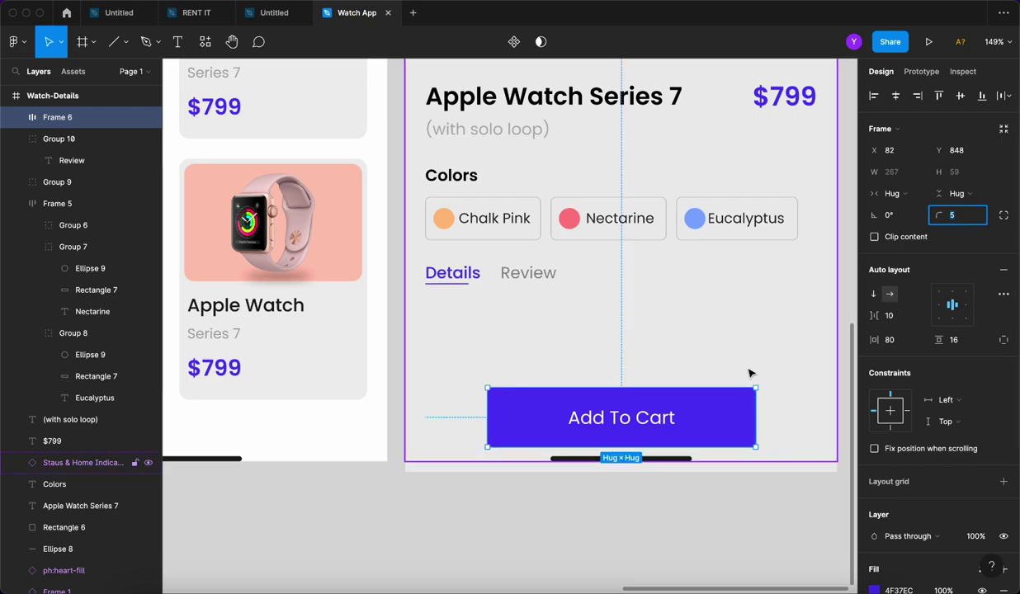
click(615, 549)
scroll(658, 356, down, 5)
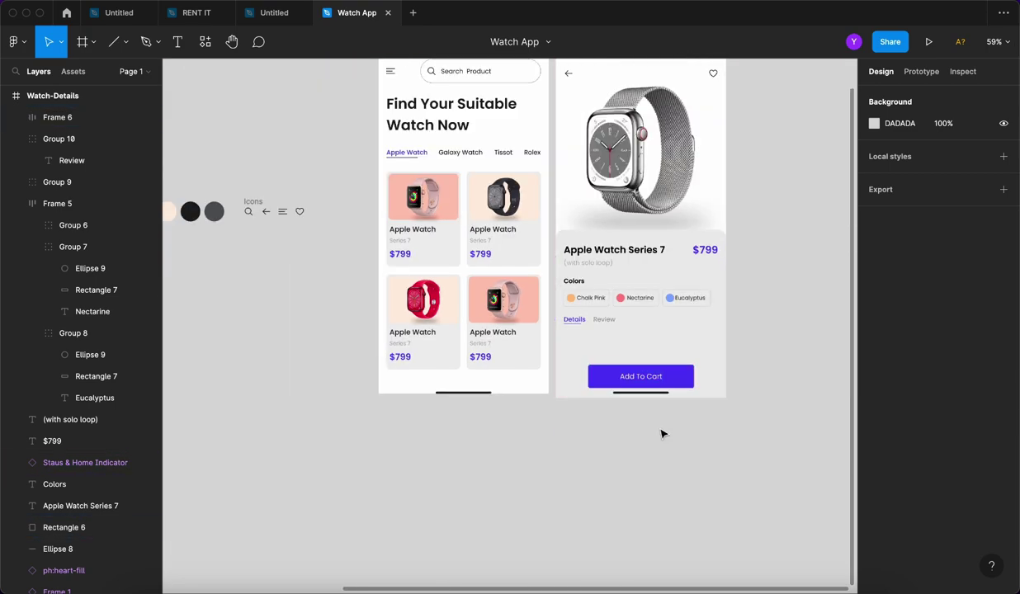
Widen the Add To Cart button with horizontal padding 100 and center it horizontally on the screen.
scroll(661, 430, up, 3)
click(683, 369)
click(885, 340)
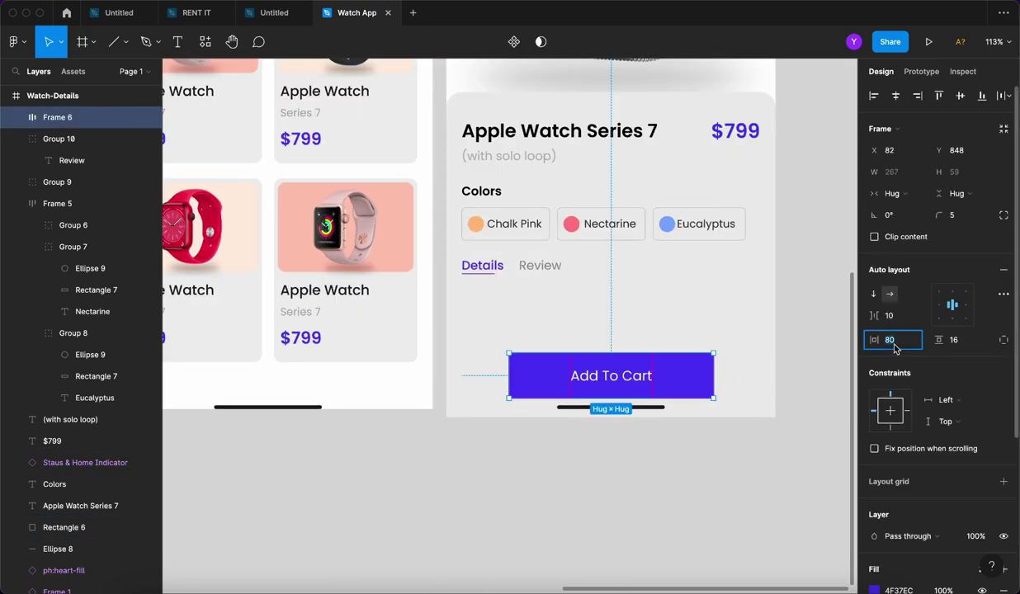
text(100)
key(Return)
click(896, 96)
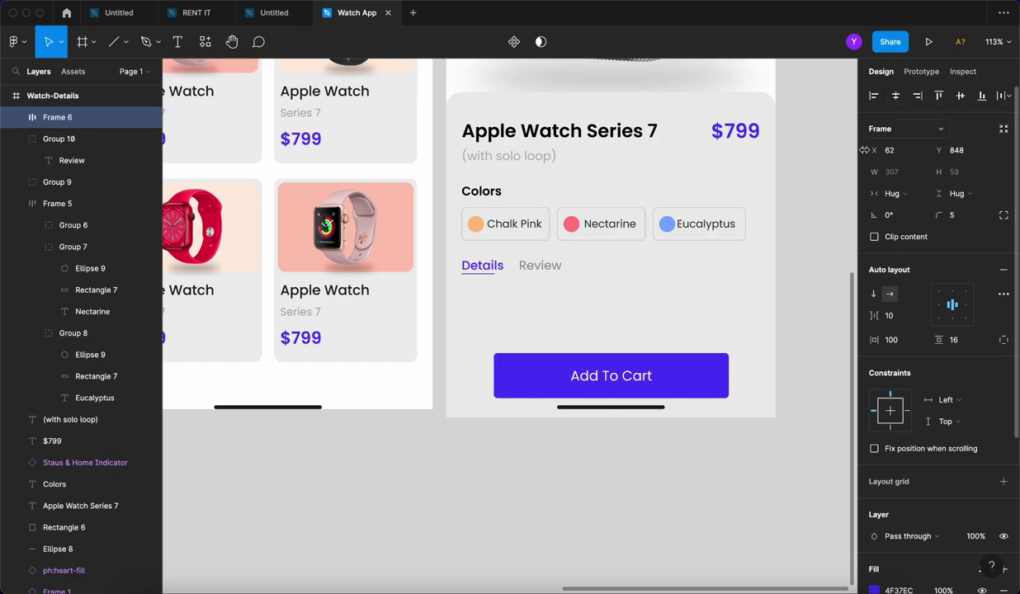
click(578, 463)
scroll(578, 463, up, 1)
scroll(578, 462, up, 5)
scroll(577, 460, down, 5)
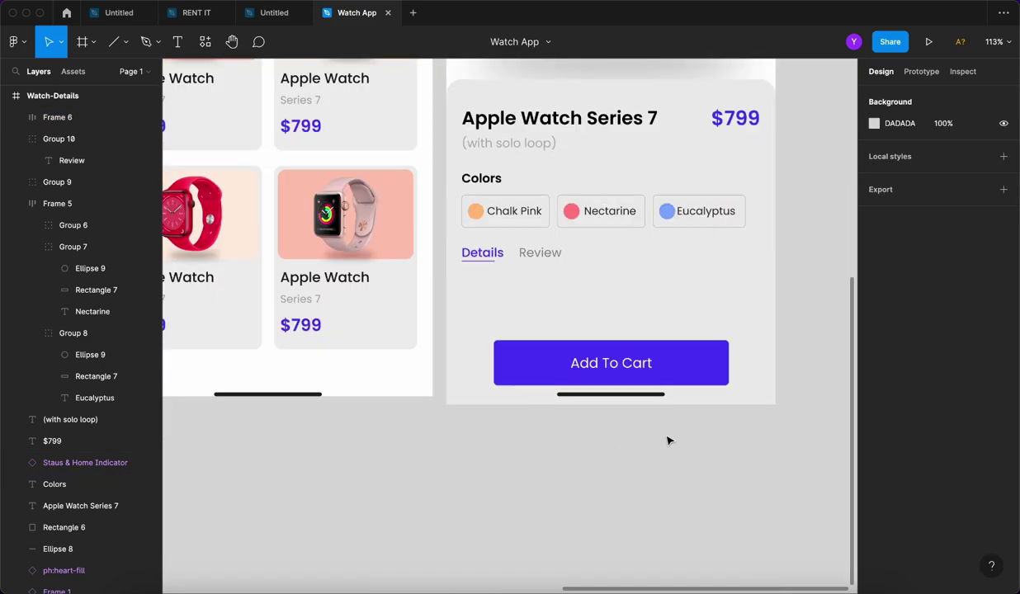
Widen the button further, trying horizontal paddings of 130, 140 and 160 before settling on 150, and center it at X 12.
click(713, 355)
click(888, 339)
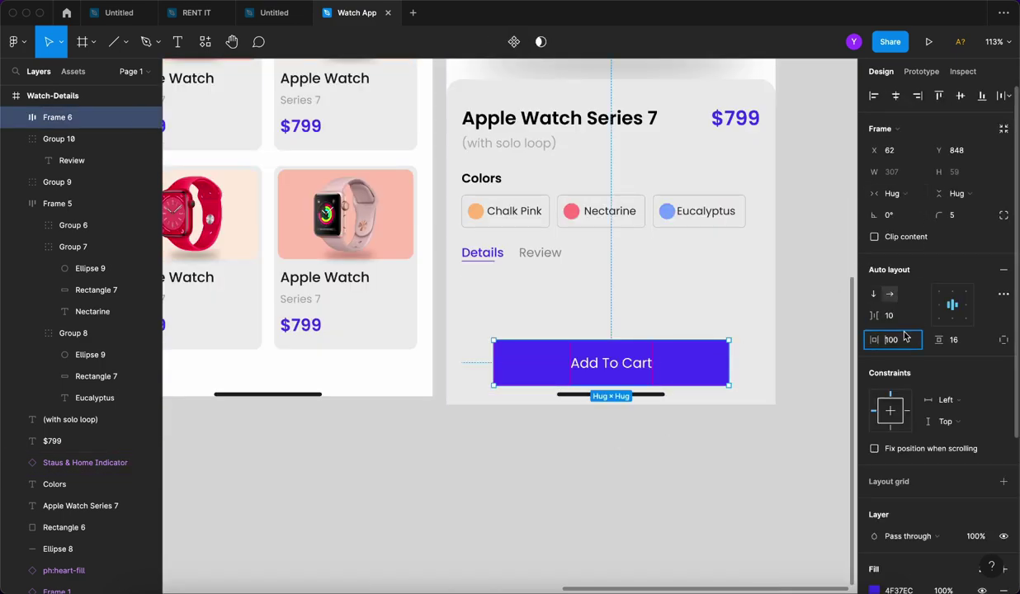
text(130)
key(Return)
text(140)
key(Return)
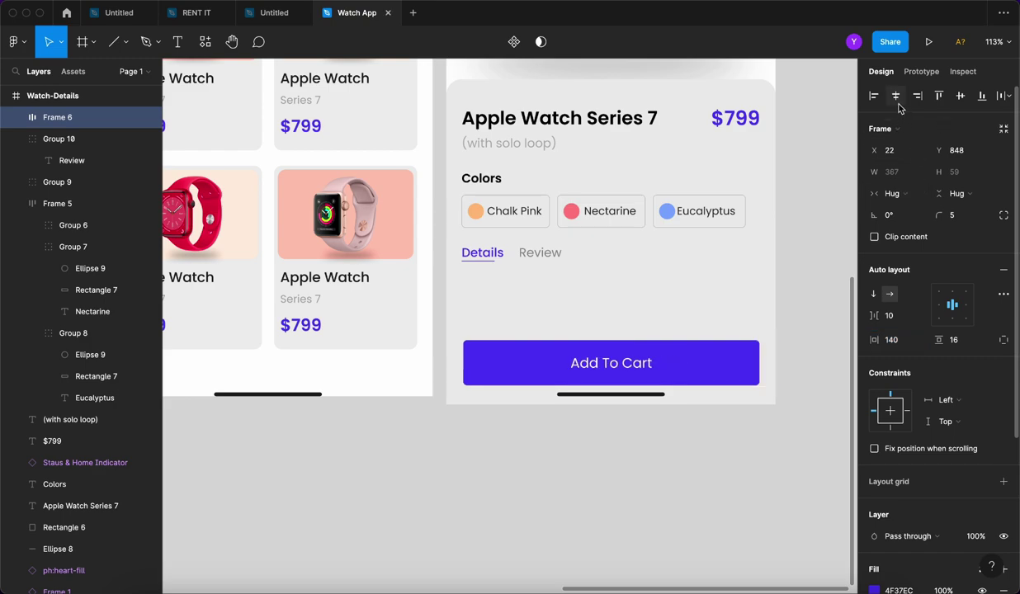
click(903, 339)
key(shift+Up)
key(shift+Up)
click(873, 96)
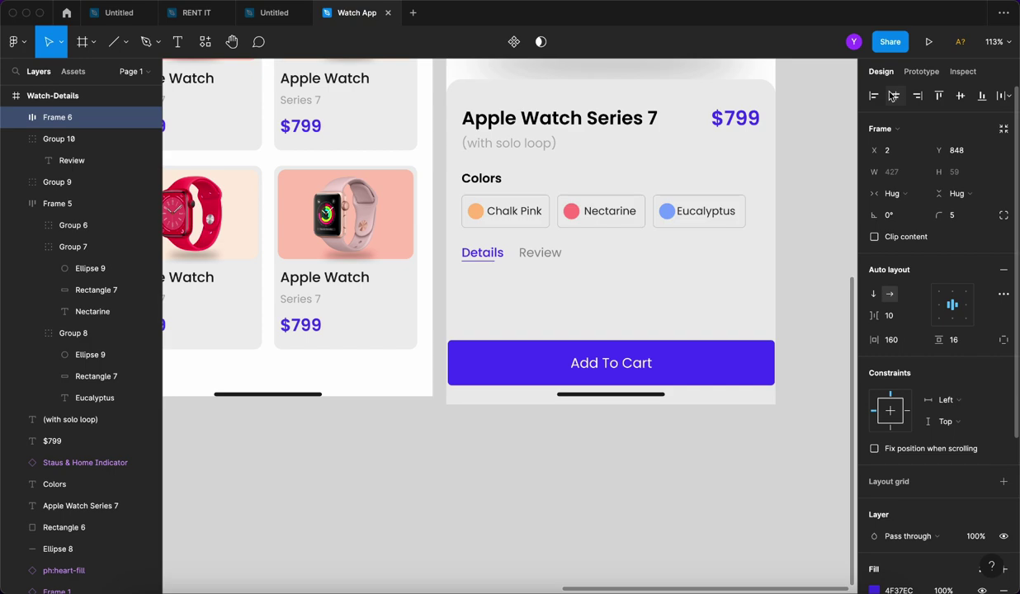
key(shift+Down)
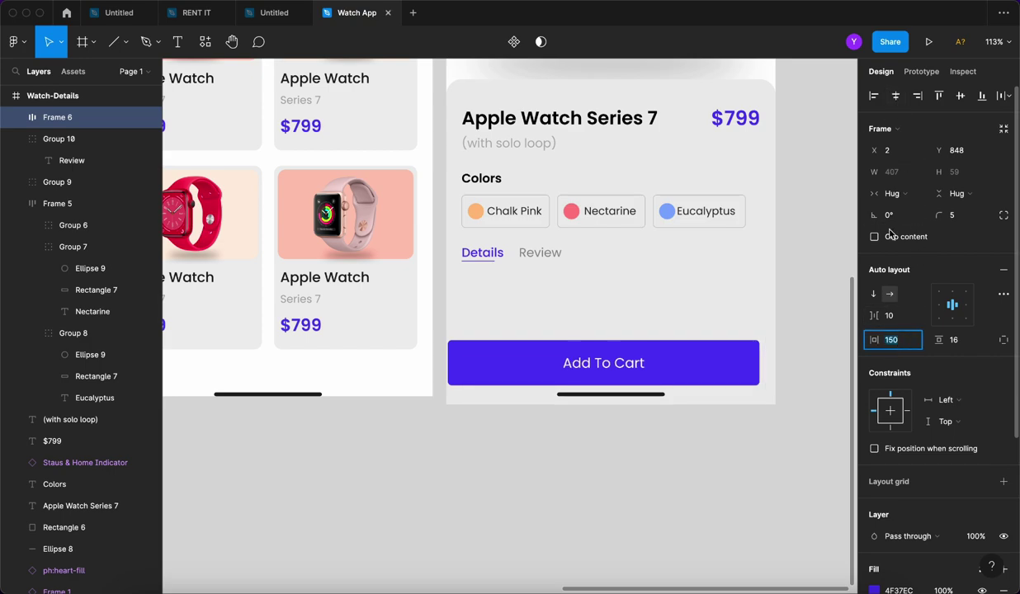
click(896, 96)
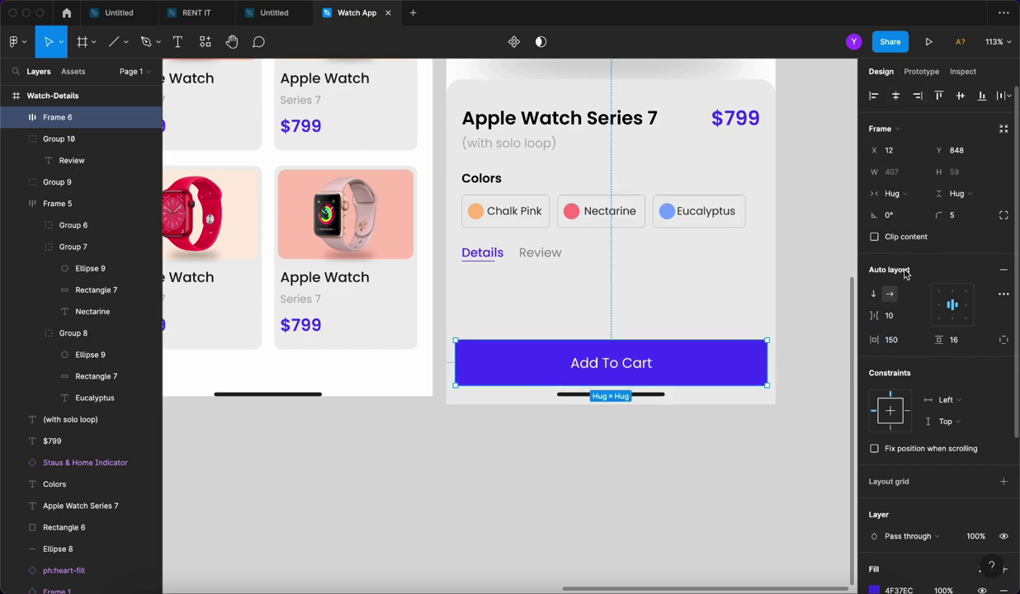
Reduce the Add To Cart button's horizontal padding to 140 and center the button horizontally on the screen.
click(906, 348)
key(shift+Down)
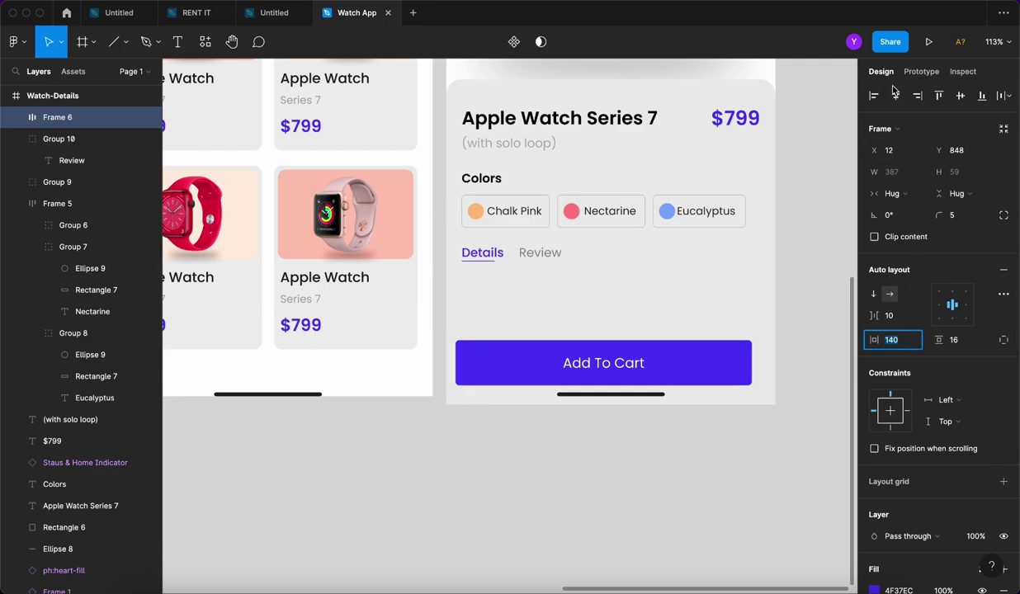
click(896, 96)
click(568, 442)
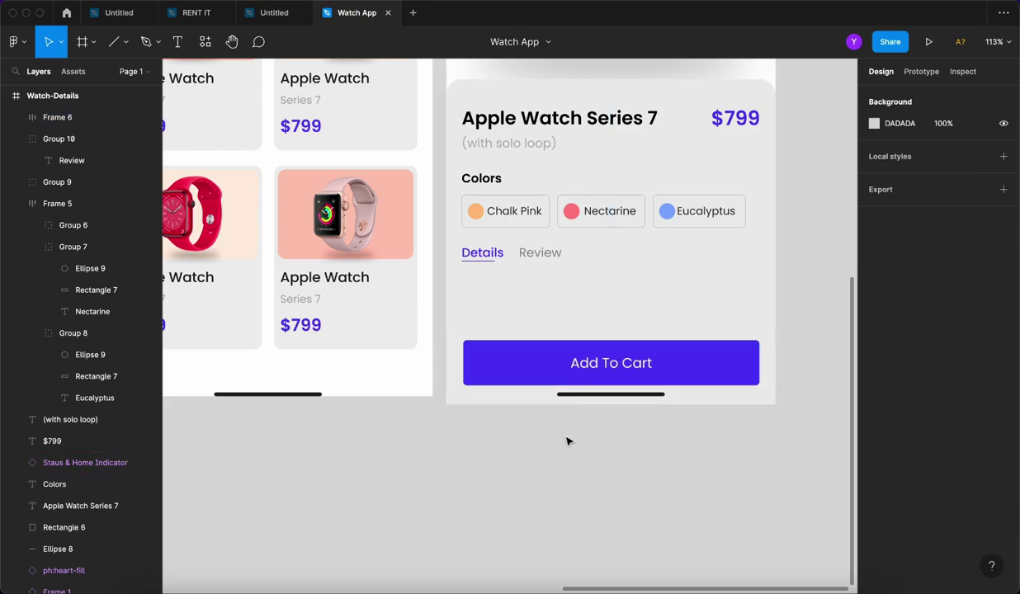
Move the Add To Cart button up to Y 839, keeping it centered horizontally.
scroll(585, 417, up, 2)
scroll(591, 408, down, 3)
scroll(591, 407, down, 5)
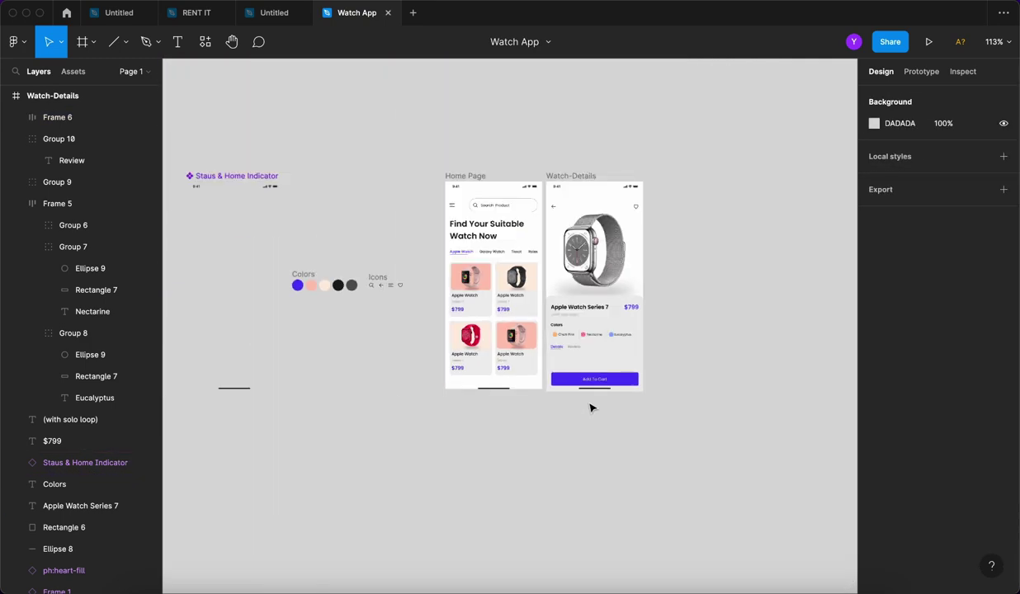
scroll(609, 372, up, 4)
drag(564, 440, 564, 435)
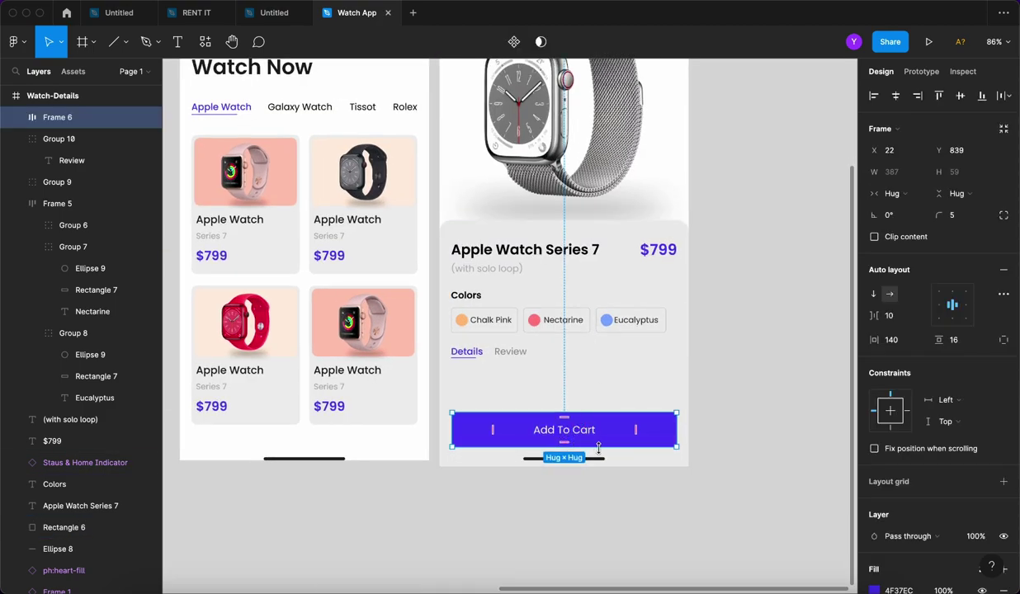
click(608, 505)
scroll(499, 421, down, 1)
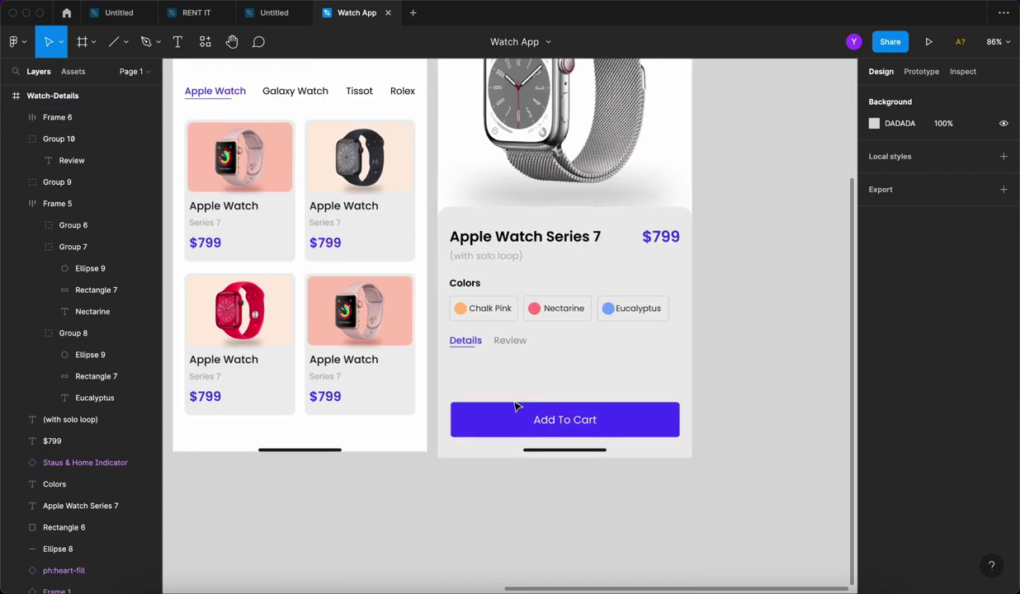
Search the plugins for "lorem" and run the Lorem Ipsum plugin.
scroll(520, 413, up, 2)
click(177, 41)
click(205, 41)
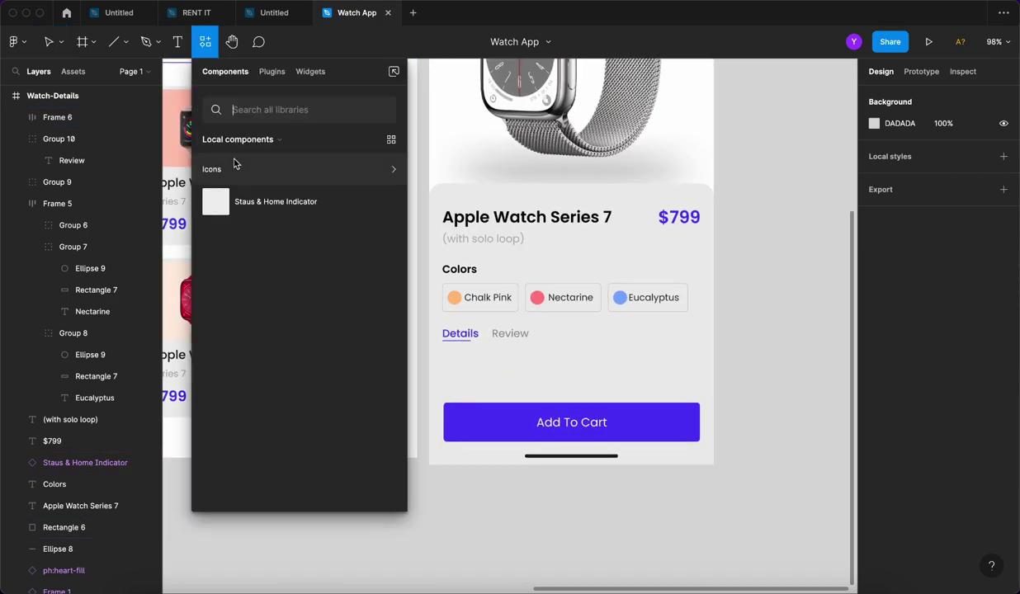
click(271, 73)
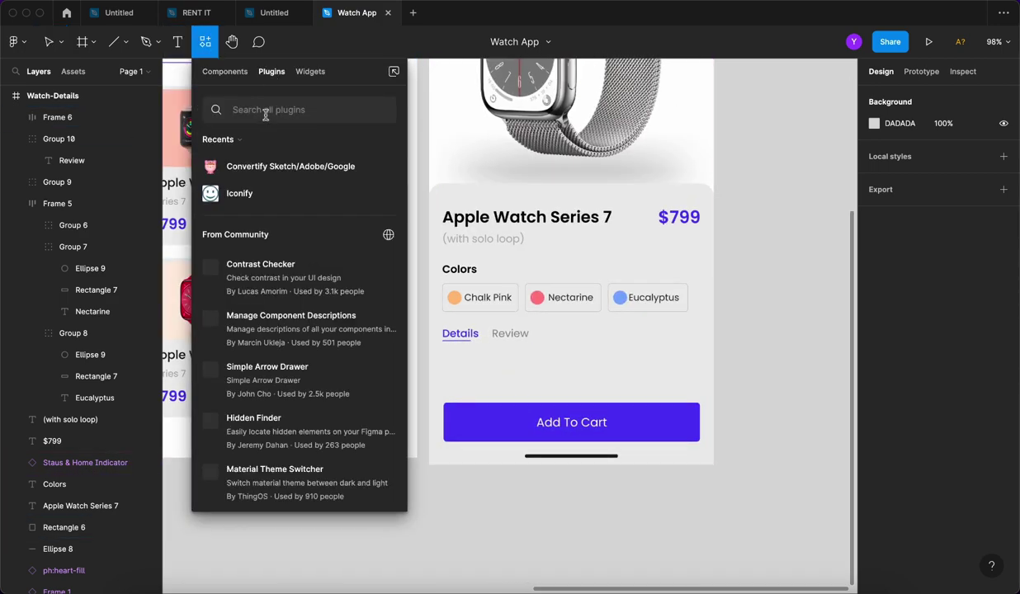
text(lorem)
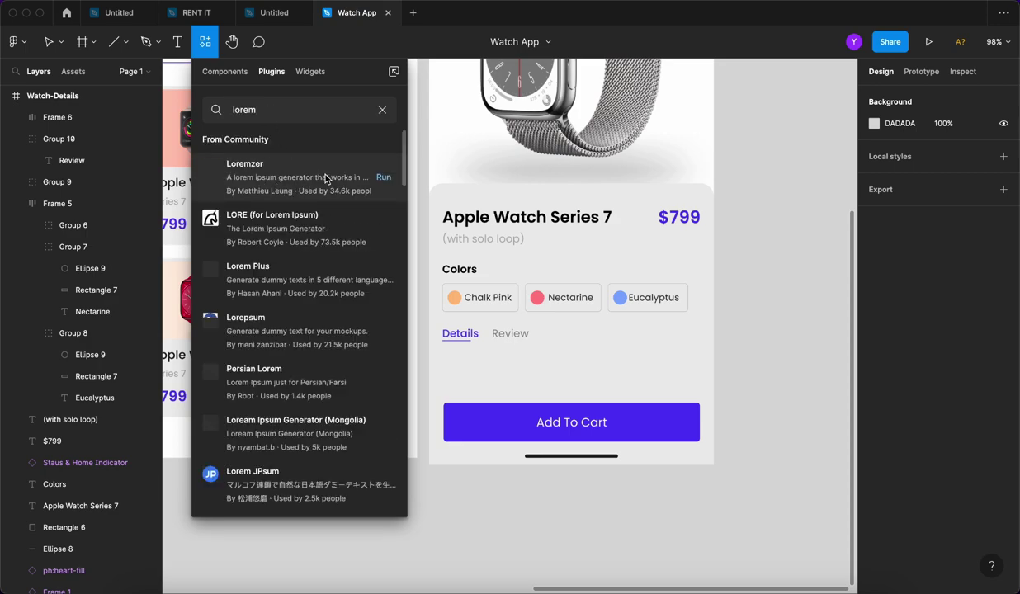
scroll(326, 298, down, 2)
scroll(291, 310, down, 10)
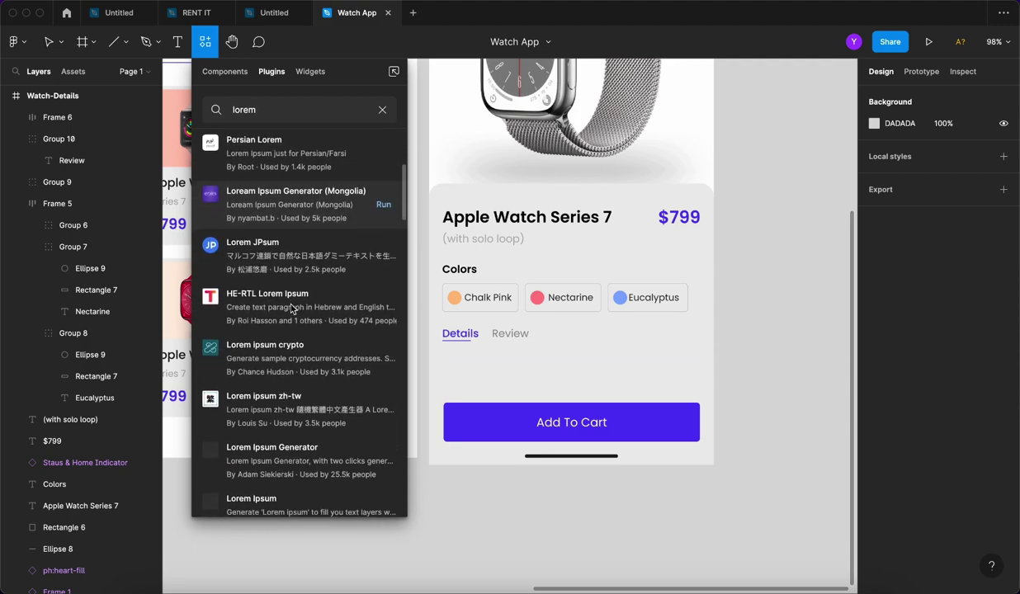
click(384, 315)
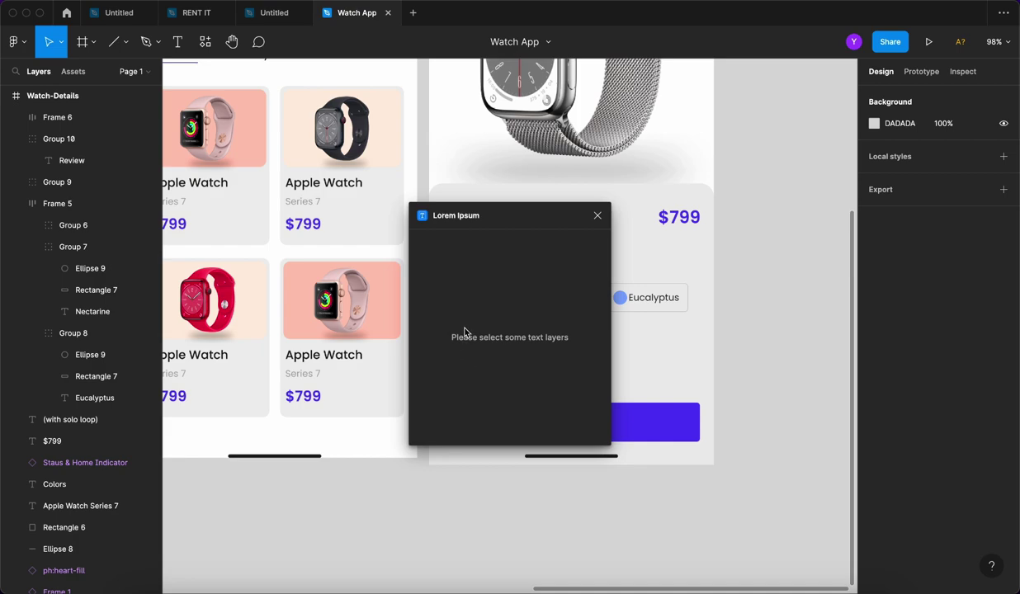
Place a text layer beneath the Details tab and fill it with 5 generated lorem ipsum sentences.
drag(485, 221, 251, 153)
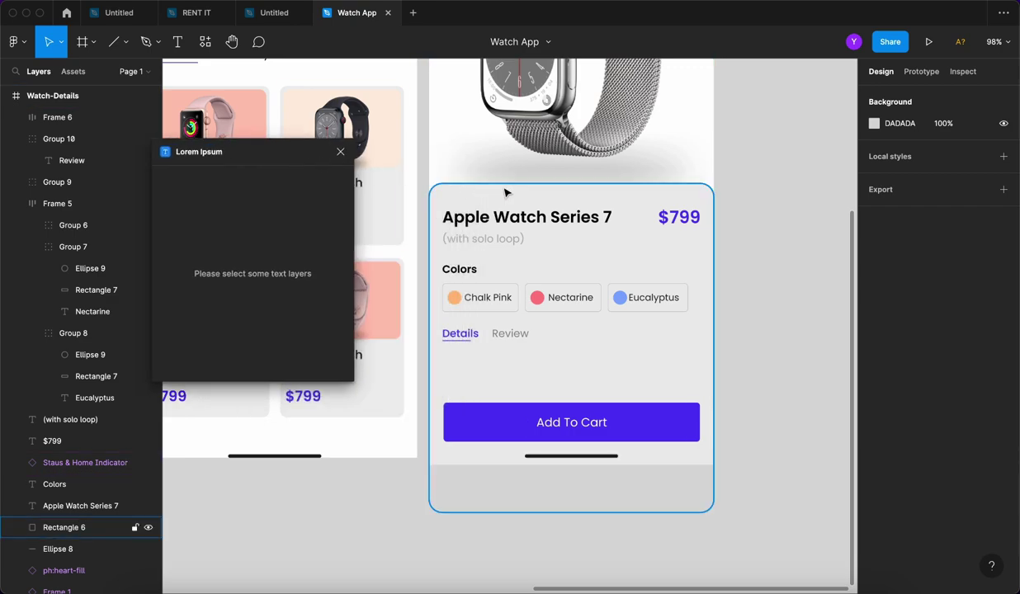
scroll(505, 195, down, 2)
scroll(513, 221, down, 3)
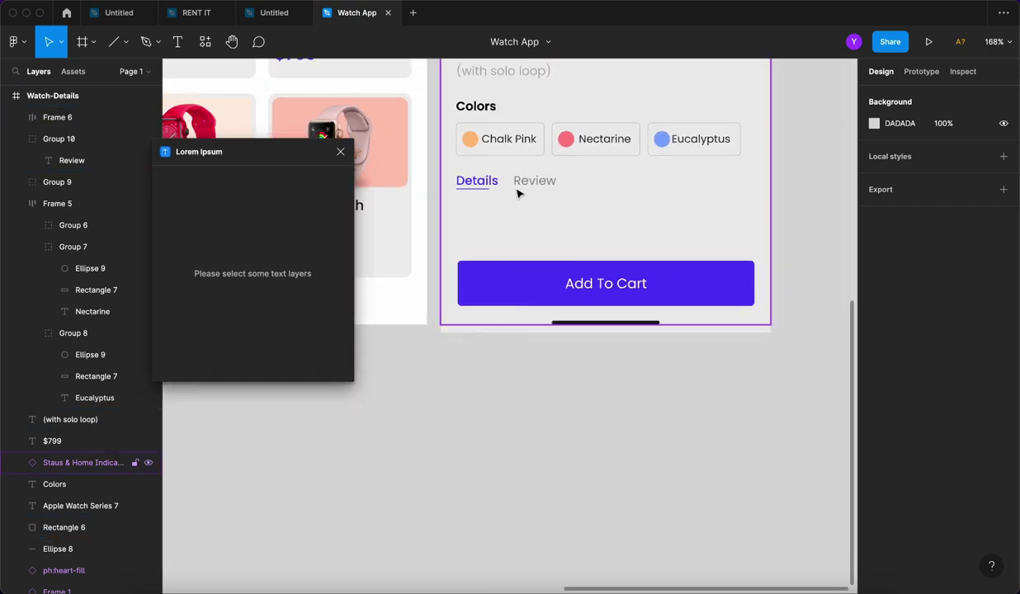
scroll(483, 208, up, 2)
drag(283, 145, 286, 139)
key(t)
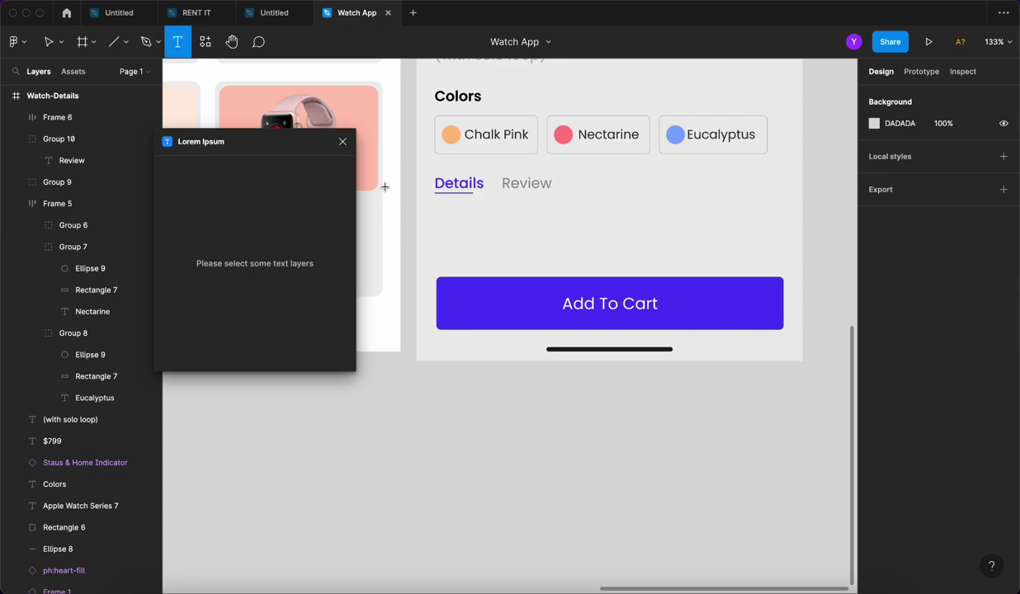
click(433, 216)
click(256, 209)
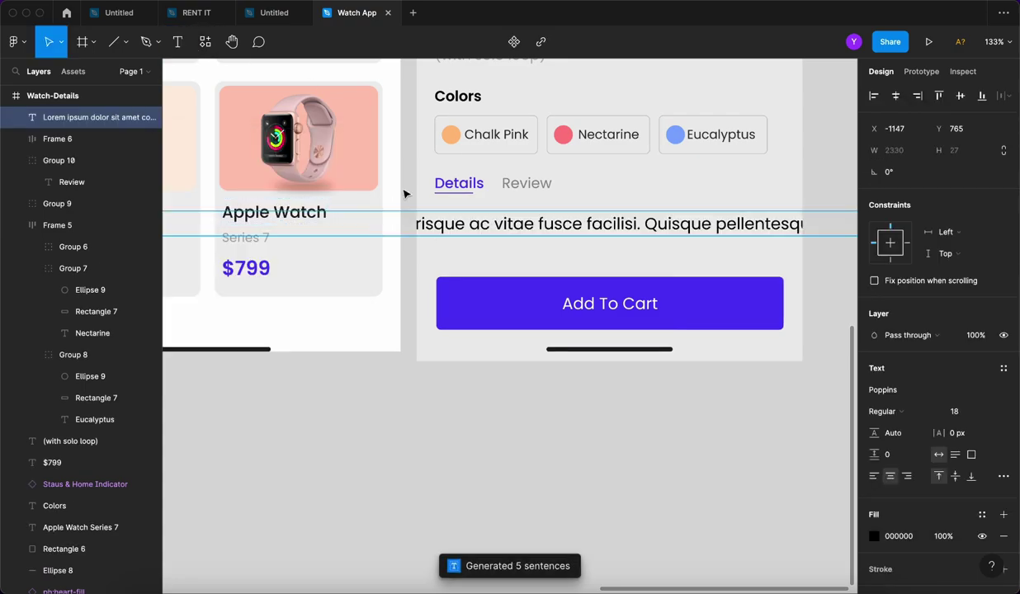
Pull the overlong generated text out of the Watch-Details frame and delete it.
drag(542, 223, 672, 237)
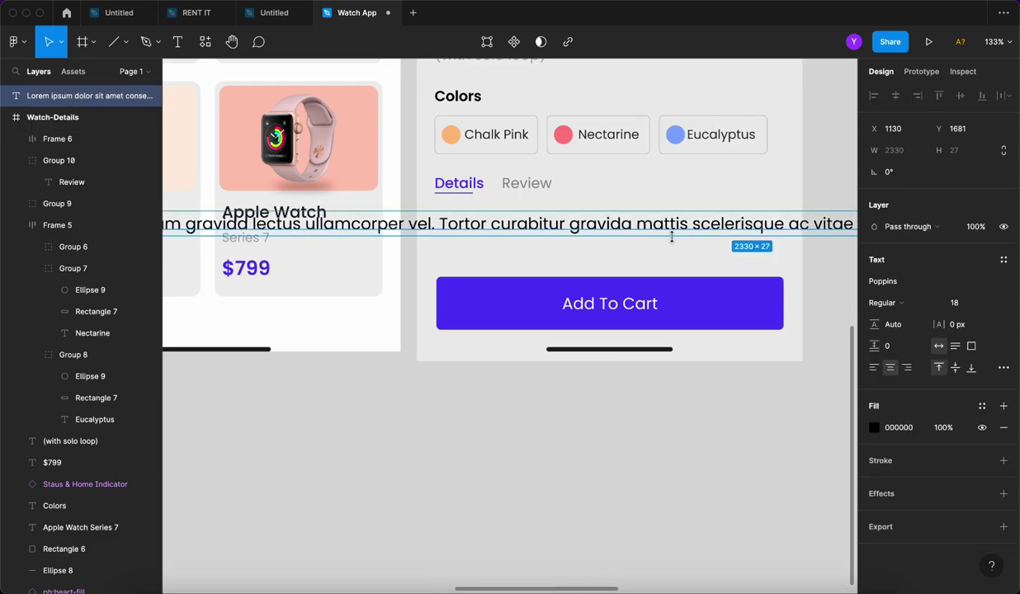
key(Delete)
scroll(624, 266, up, 3)
scroll(564, 268, down, 10)
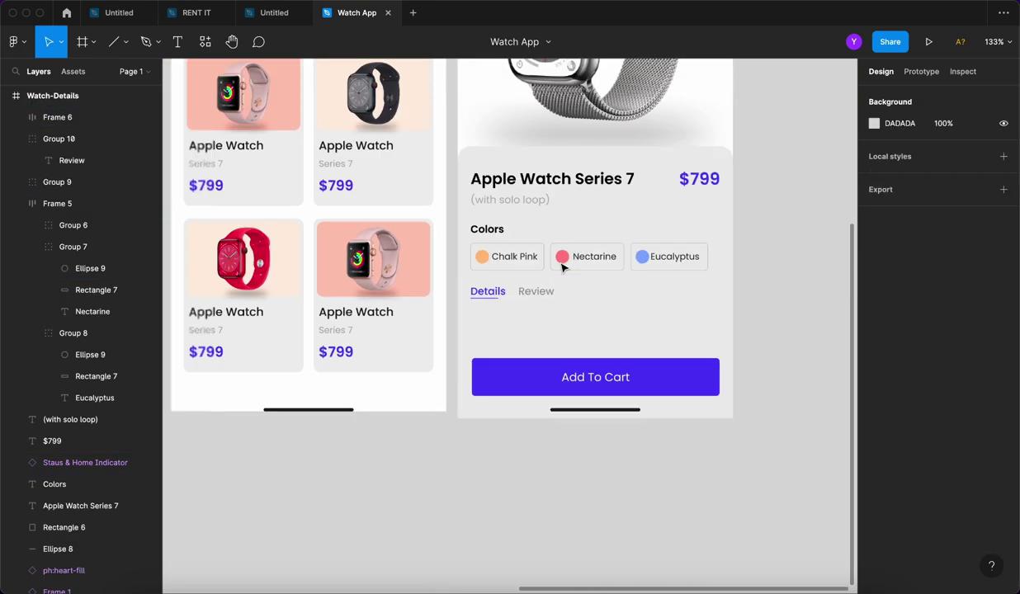
Run the Lorem Ipsum plugin again and move its window clear of the Details area.
scroll(564, 268, up, 3)
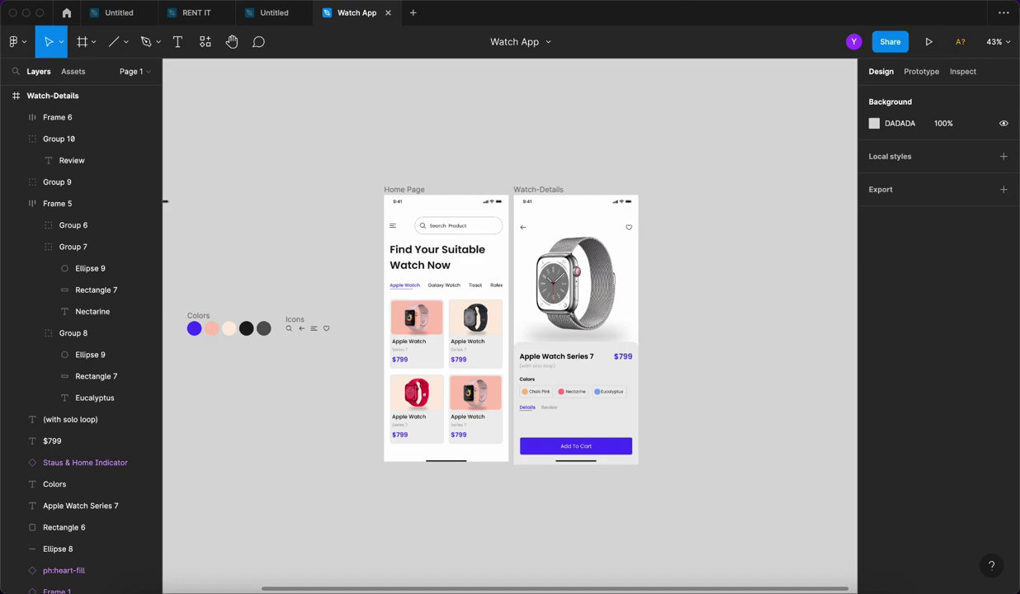
scroll(538, 170, down, 2)
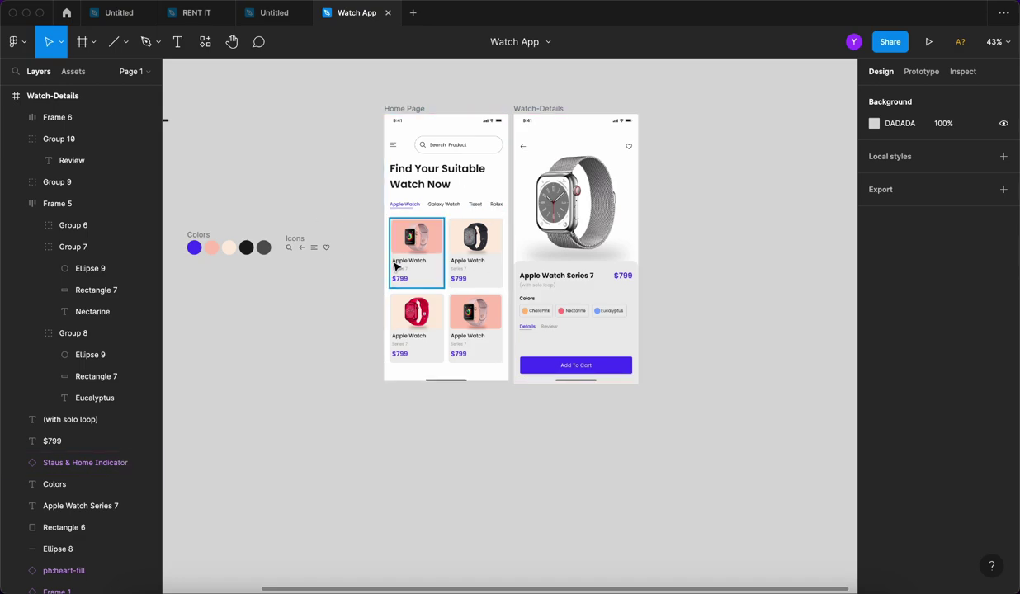
scroll(446, 281, up, 1)
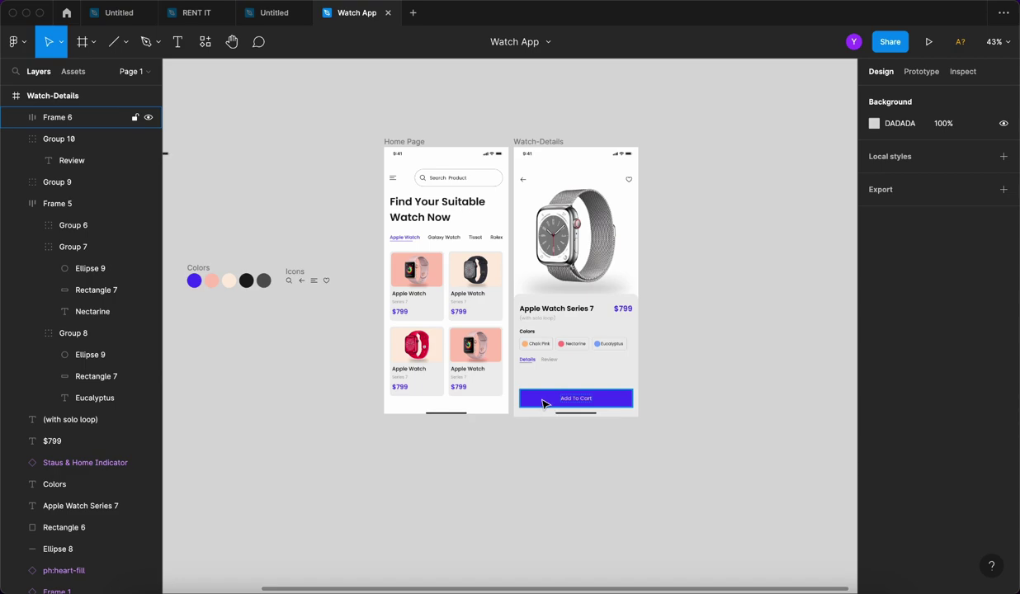
scroll(542, 403, up, 10)
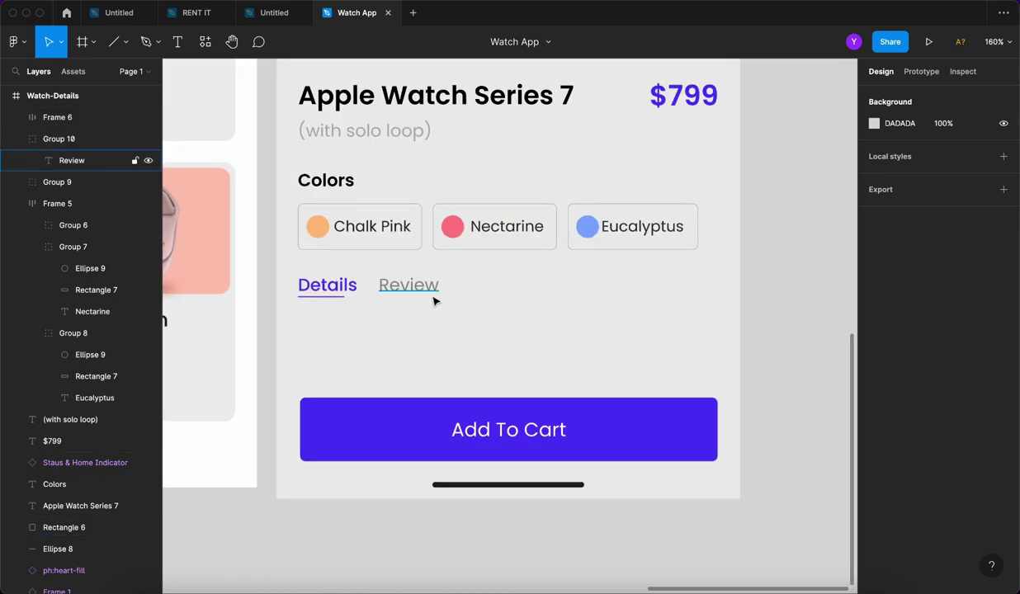
scroll(435, 301, up, 2)
click(177, 41)
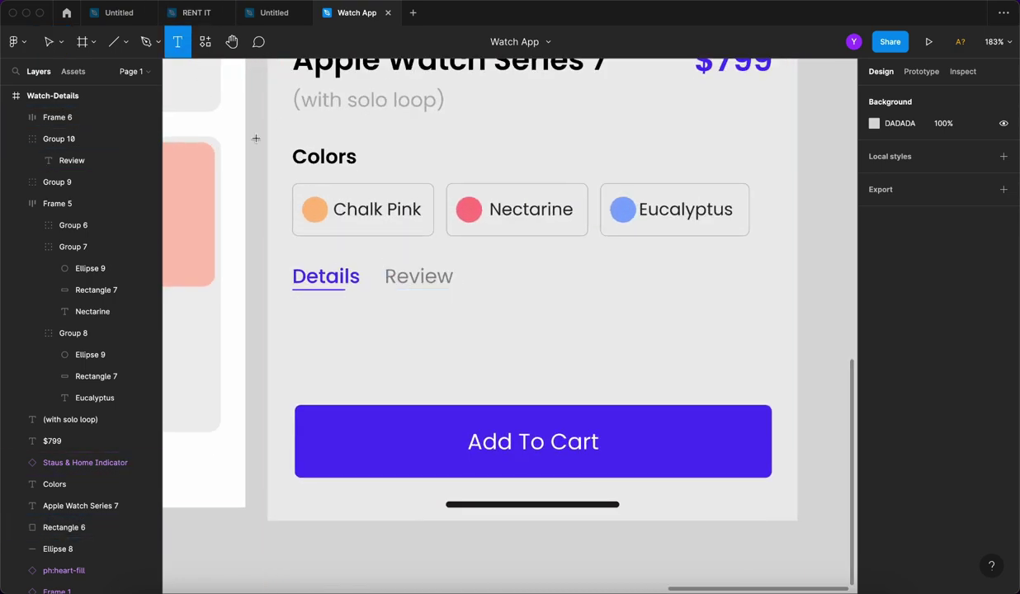
click(207, 41)
click(387, 166)
drag(269, 145, 887, 114)
Add a text layer beneath the Details tab and fill it with 2 generated lorem ipsum sentences.
click(177, 41)
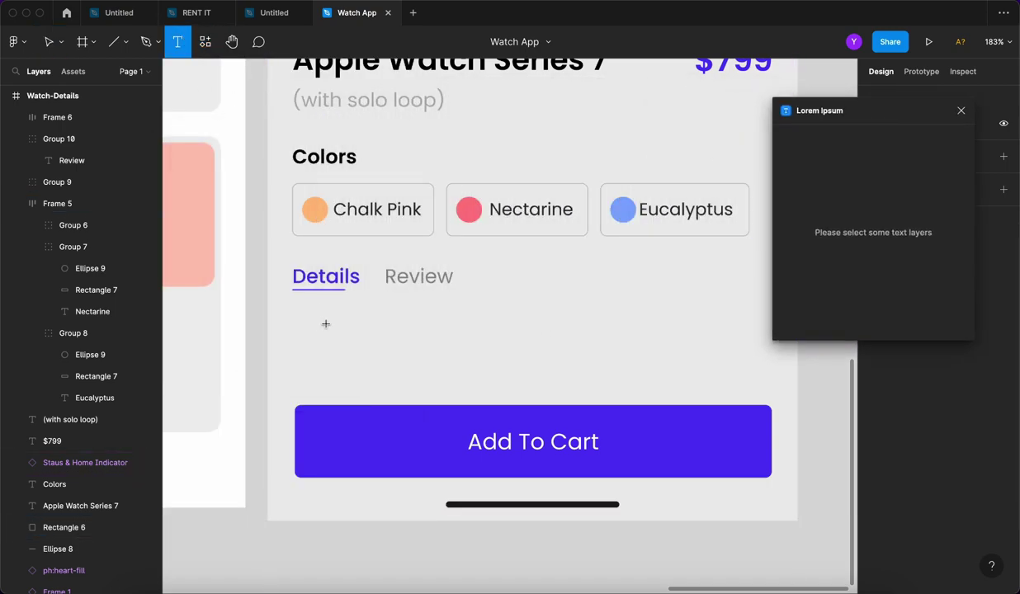
click(284, 312)
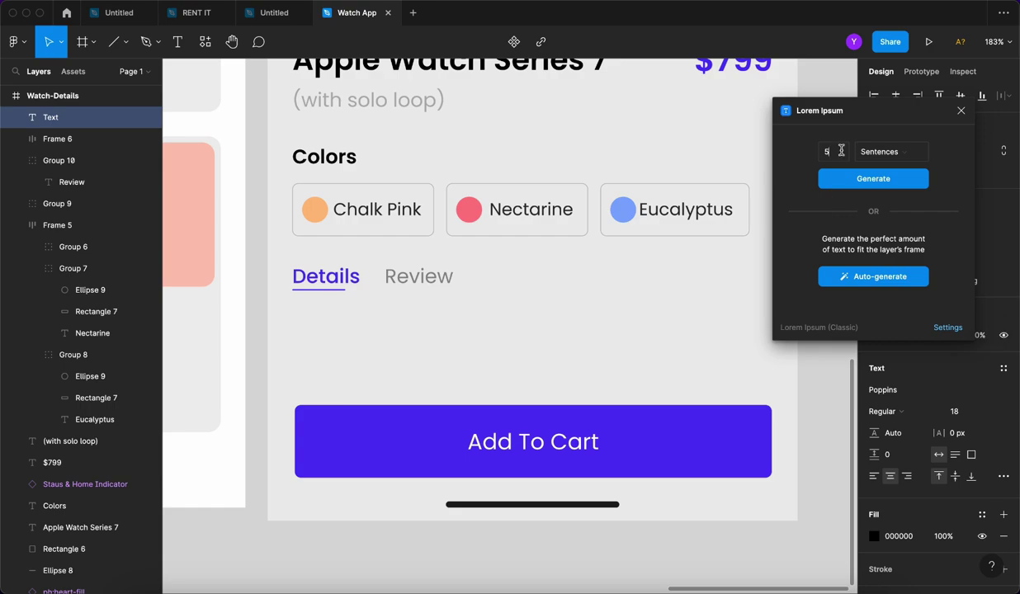
click(867, 183)
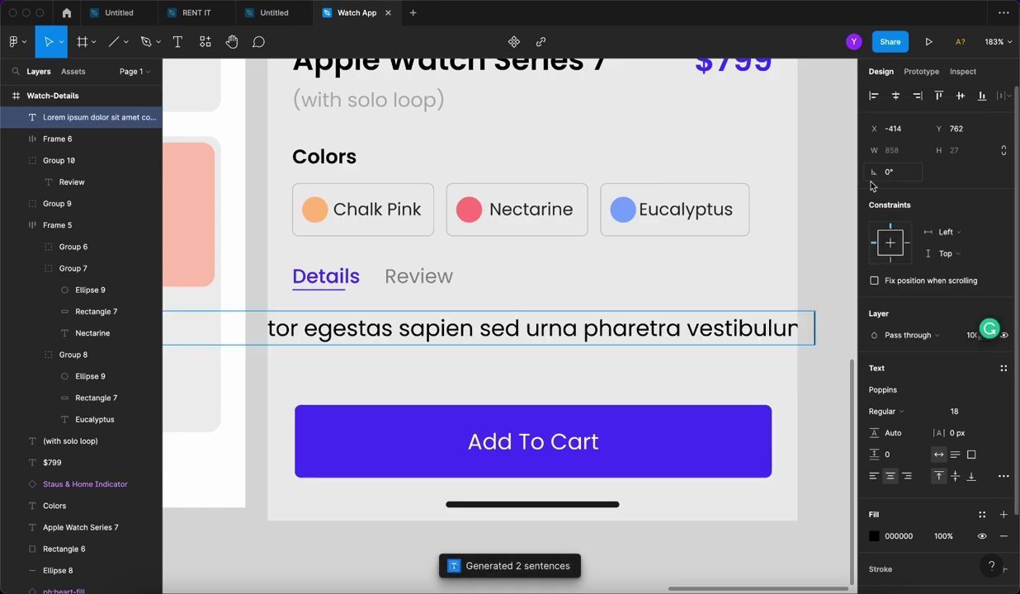
Move the generated text out of the Watch-Details frame and narrow its box to 503 so it wraps onto two lines.
drag(753, 330, 638, 303)
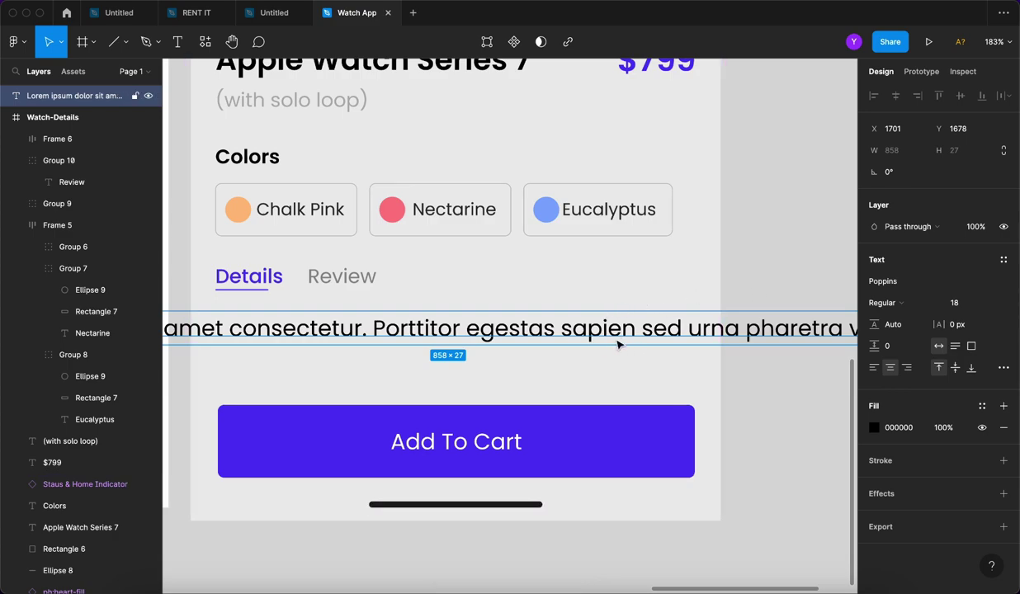
scroll(585, 360, down, 3)
scroll(572, 314, down, 5)
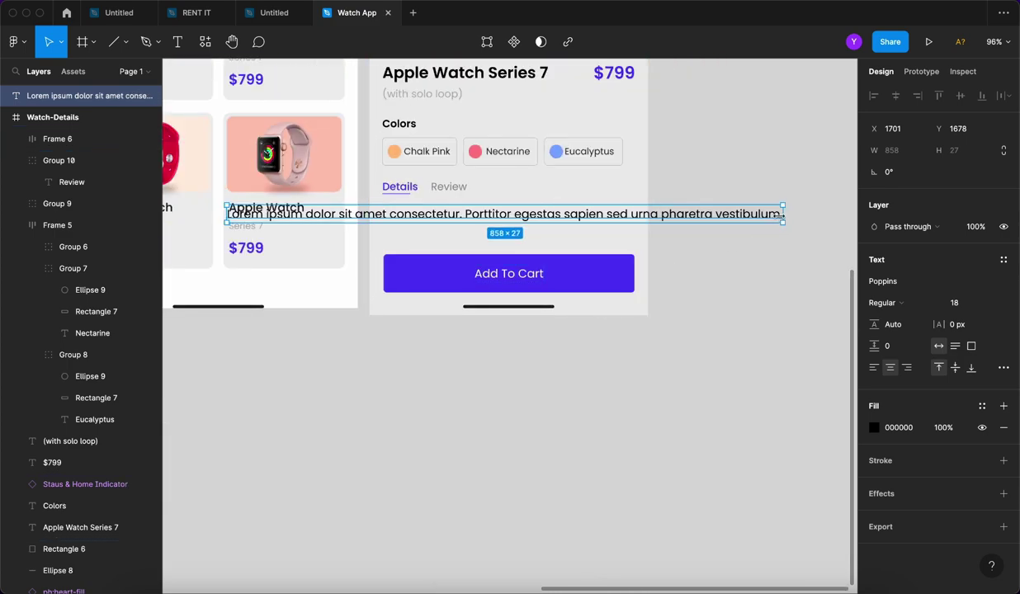
drag(783, 214, 656, 228)
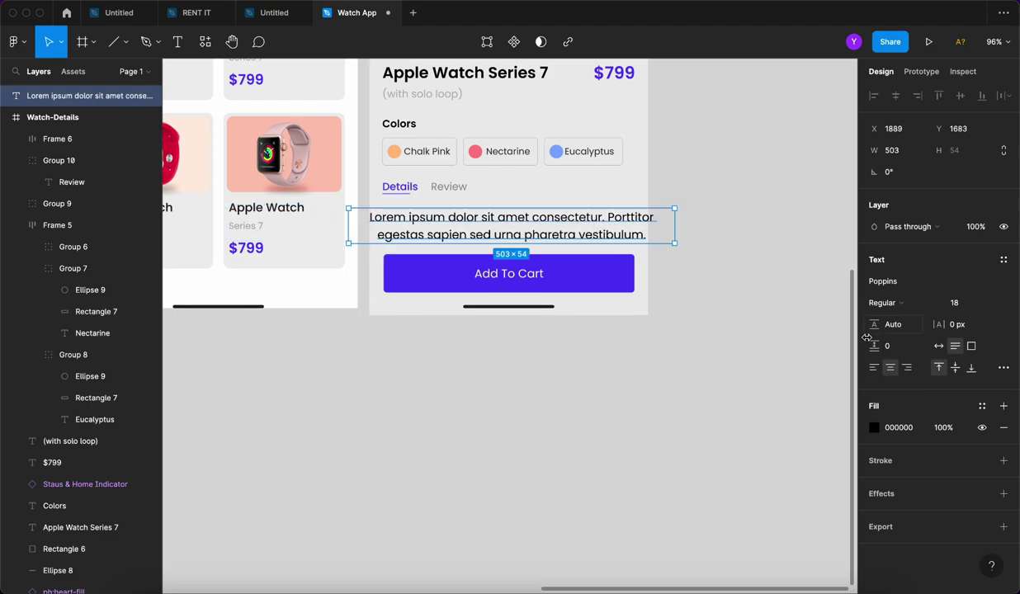
Left-align the generated text and set its font size to 16.
click(874, 367)
click(960, 306)
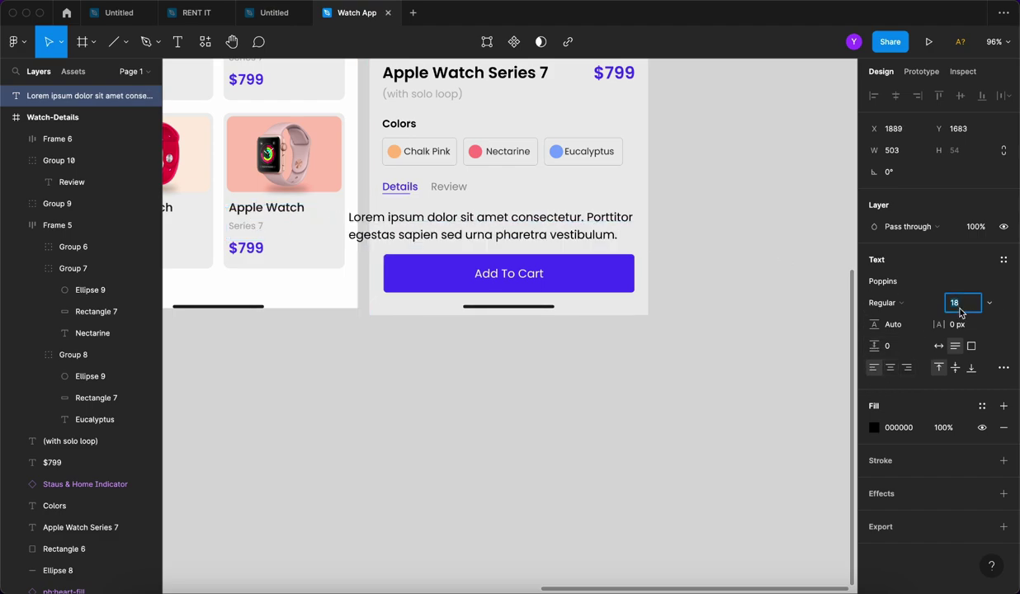
text(16)
key(Return)
Move the text beneath the Details tab, and undo nesting its layer inside the Add To Cart button.
drag(469, 237, 502, 230)
mouse_move(60, 106)
mouse_down()
mouse_move(68, 141)
mouse_move(59, 124)
mouse_up()
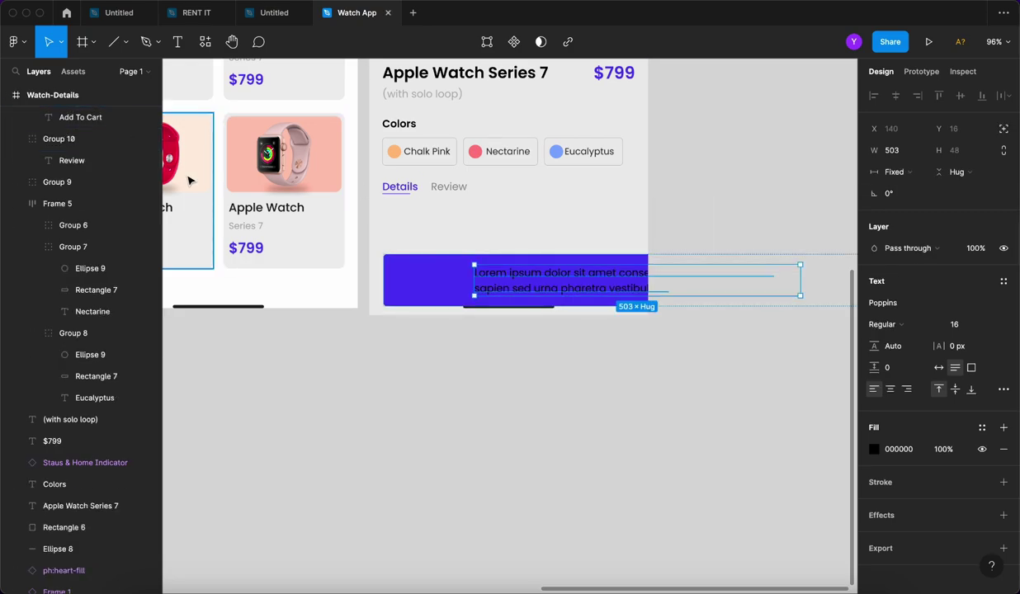
key(super+z)
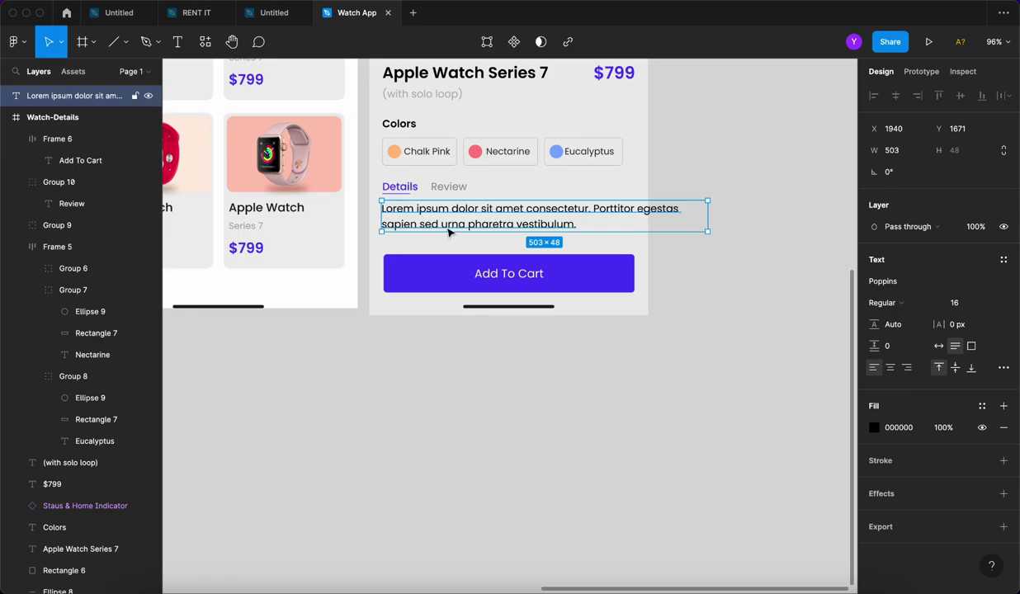
Nest the text in the Watch-Details frame at X 20, Y 756 and narrow it to the button's right edge.
drag(83, 95, 80, 132)
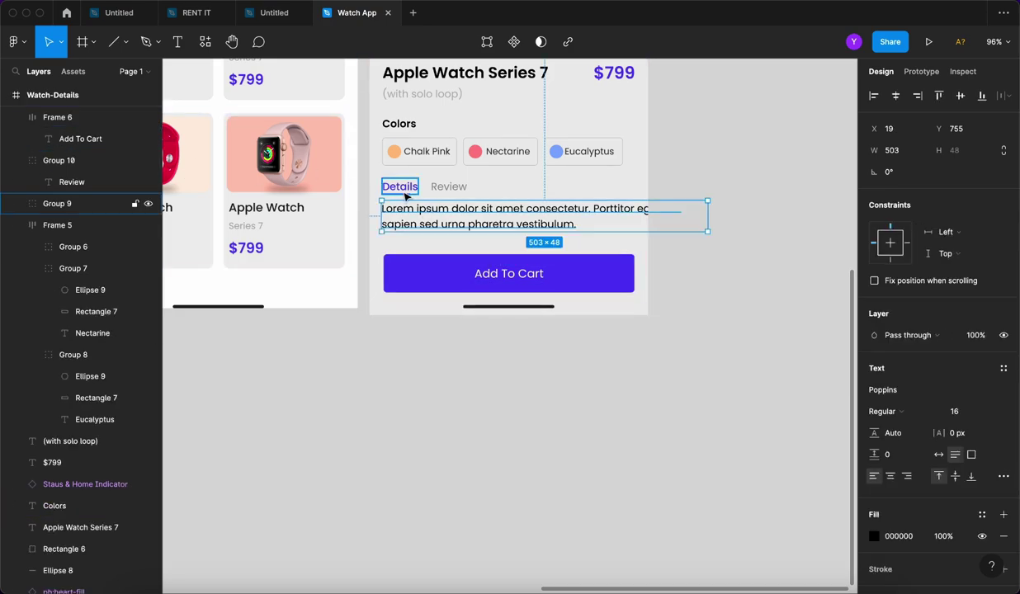
drag(414, 217, 413, 212)
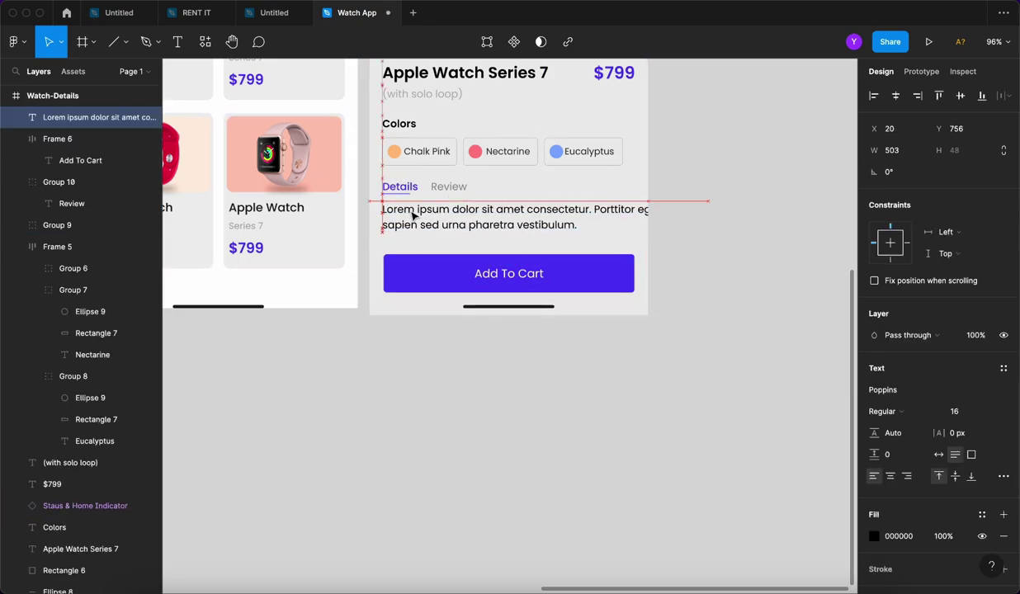
drag(708, 215, 635, 220)
Change the lorem ipsum description's fill color to grey and check its placement above the Add To Cart button.
click(874, 537)
drag(703, 388, 679, 333)
click(535, 398)
click(518, 220)
drag(514, 223, 514, 223)
click(588, 385)
scroll(603, 385, up, 5)
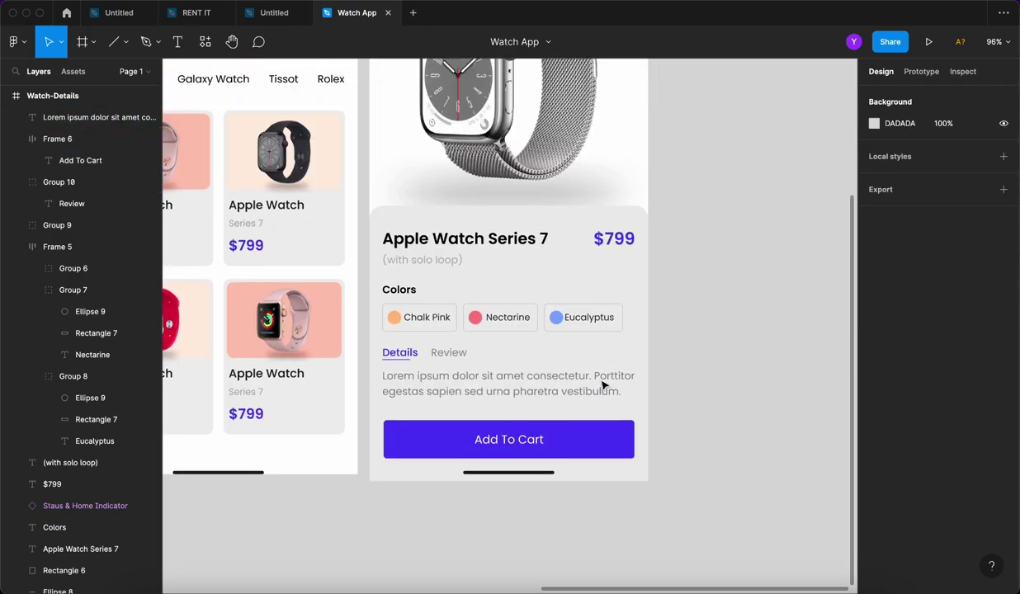
scroll(632, 324, down, 8)
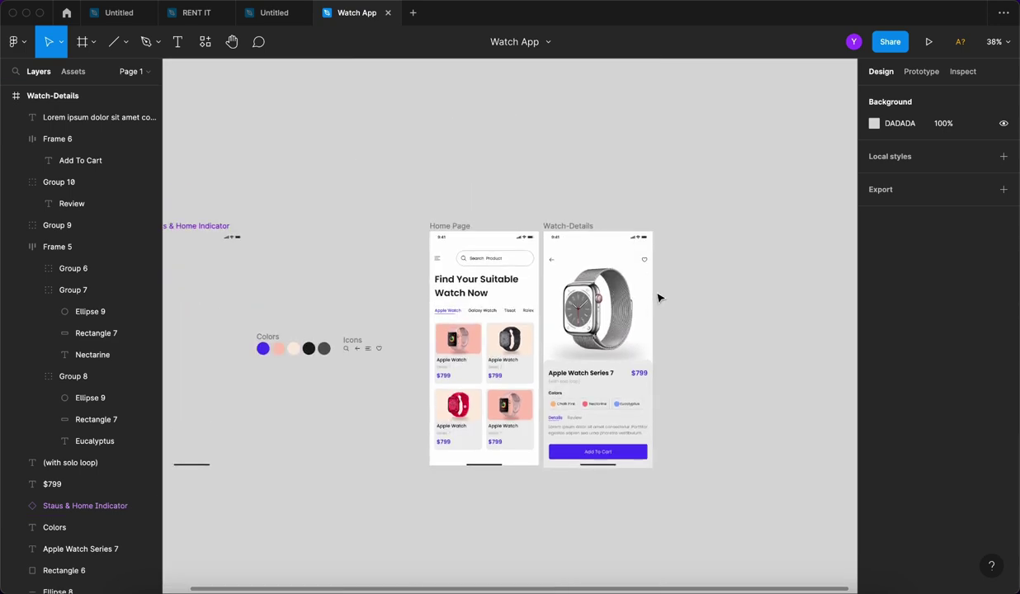